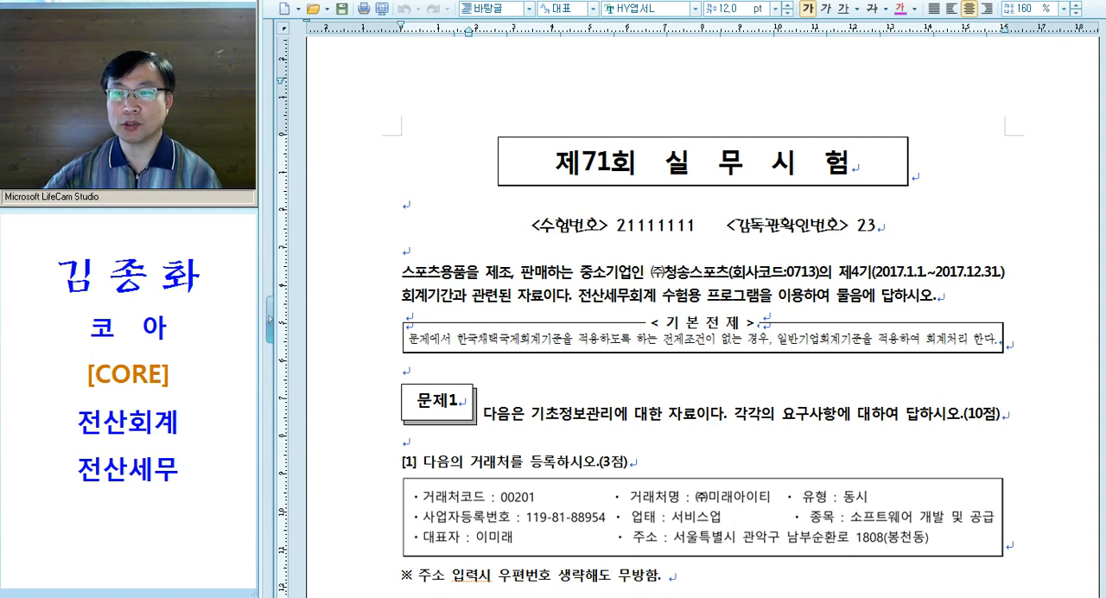
Switch to the KcLep login window and move it over the exam document
key("alt+Tab")
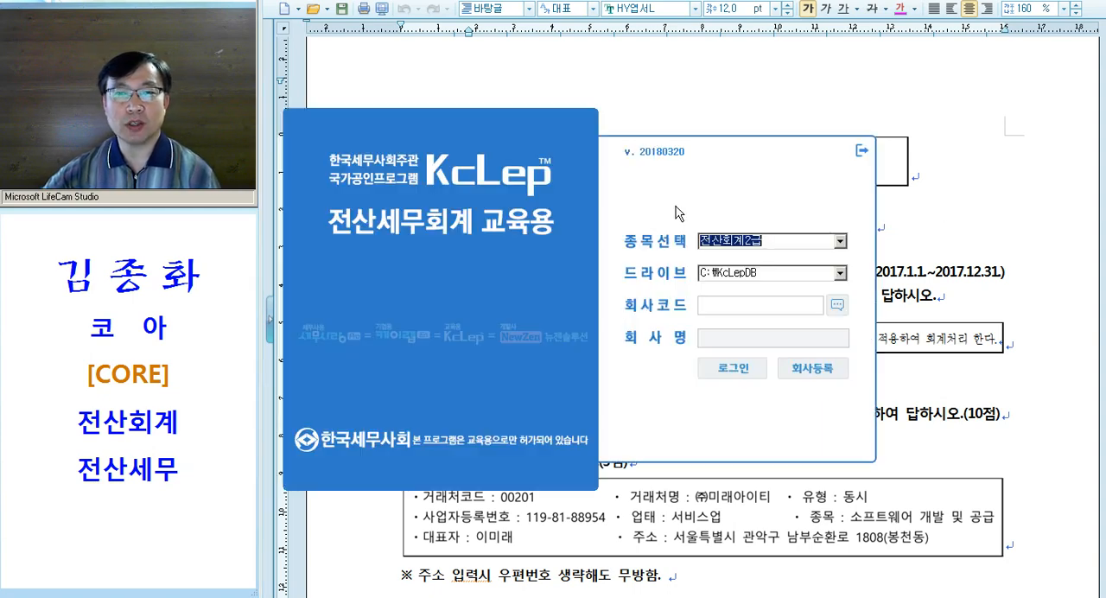
left_click_drag(654, 158, 721, 328)
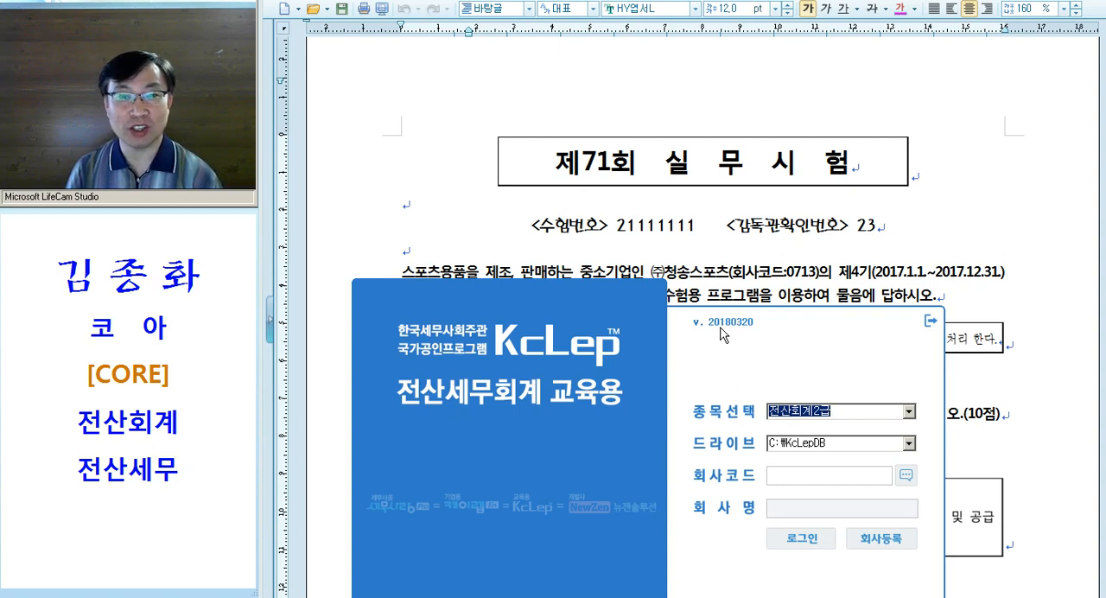
Colour the text "㈜청송스포츠(회사코드:0713)" magenta in the exam document's introductory paragraph
left_click(699, 206)
left_click_drag(650, 273, 820, 272)
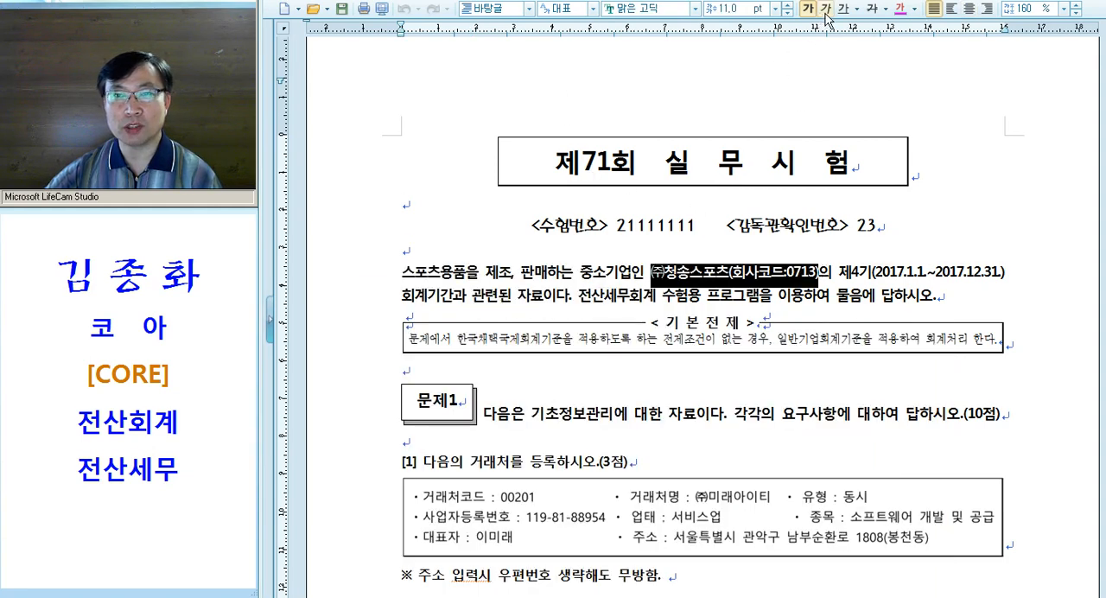
left_click(800, 274)
left_click_drag(788, 273, 816, 274)
left_click(819, 274)
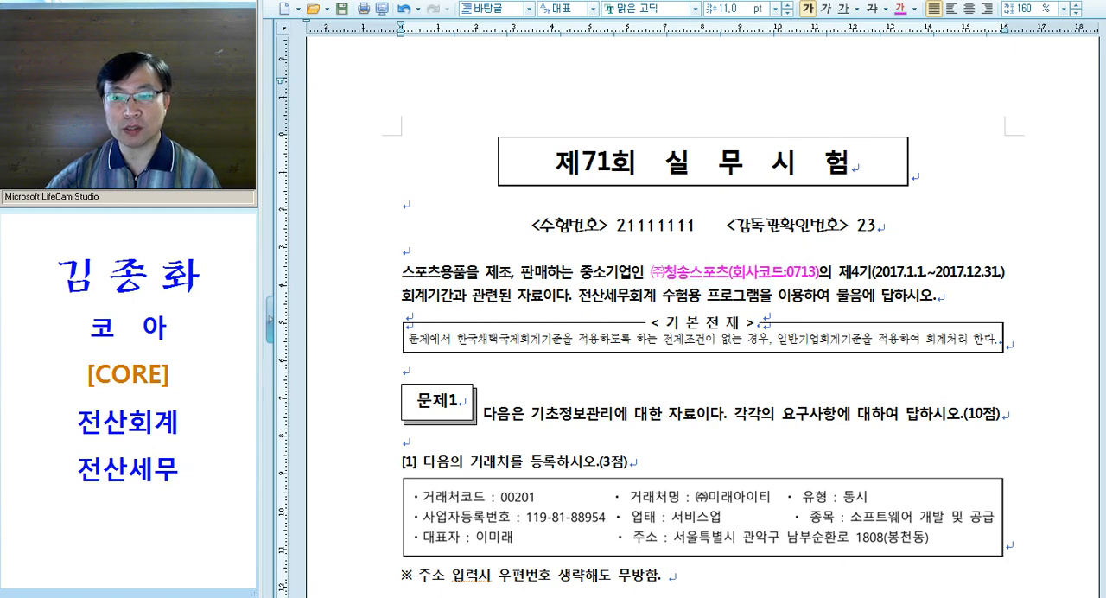
Switch to KcLep and log in with exam type 전산회계1급 and company code 0713
left_click(859, 595)
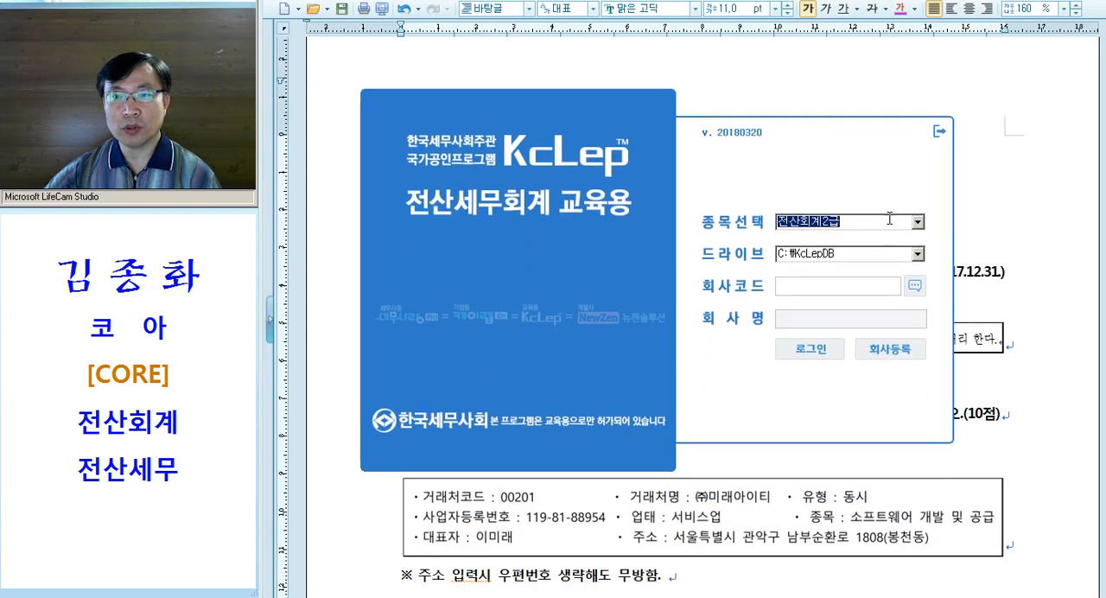
left_click(918, 222)
left_click(860, 262)
left_click(819, 285)
type("071")
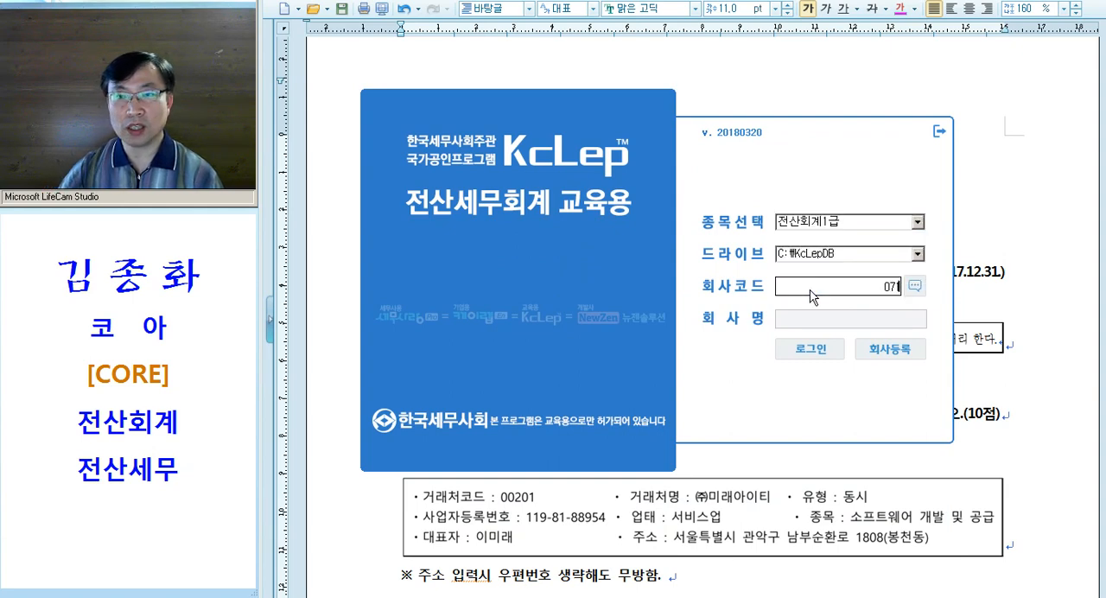
type("3")
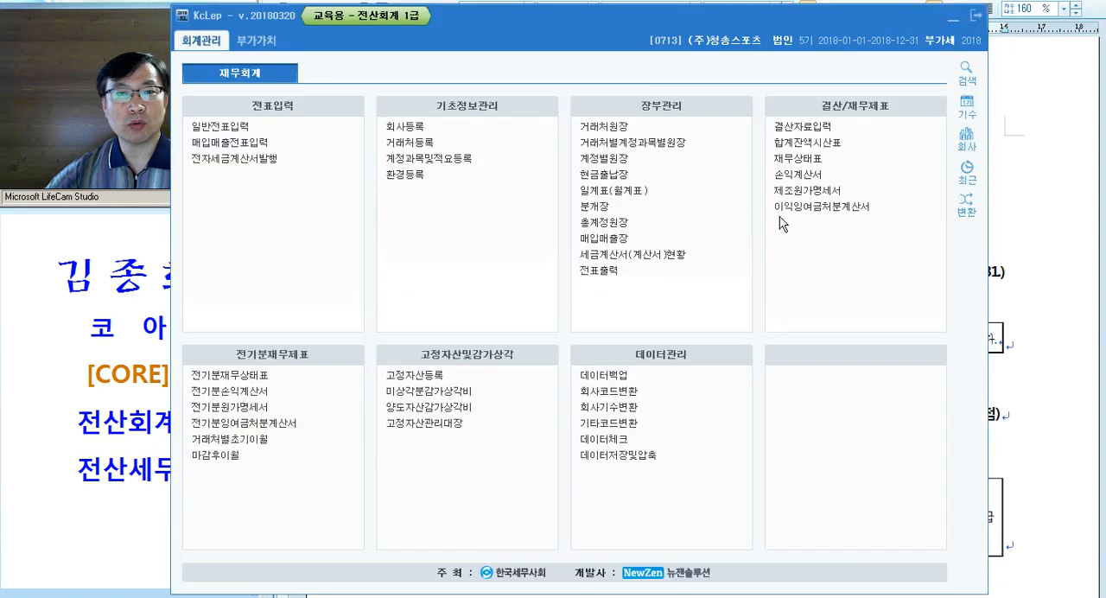
Move the KcLep main window clear of the webcam area, exit the program and confirm closing it
left_click_drag(555, 20, 664, 17)
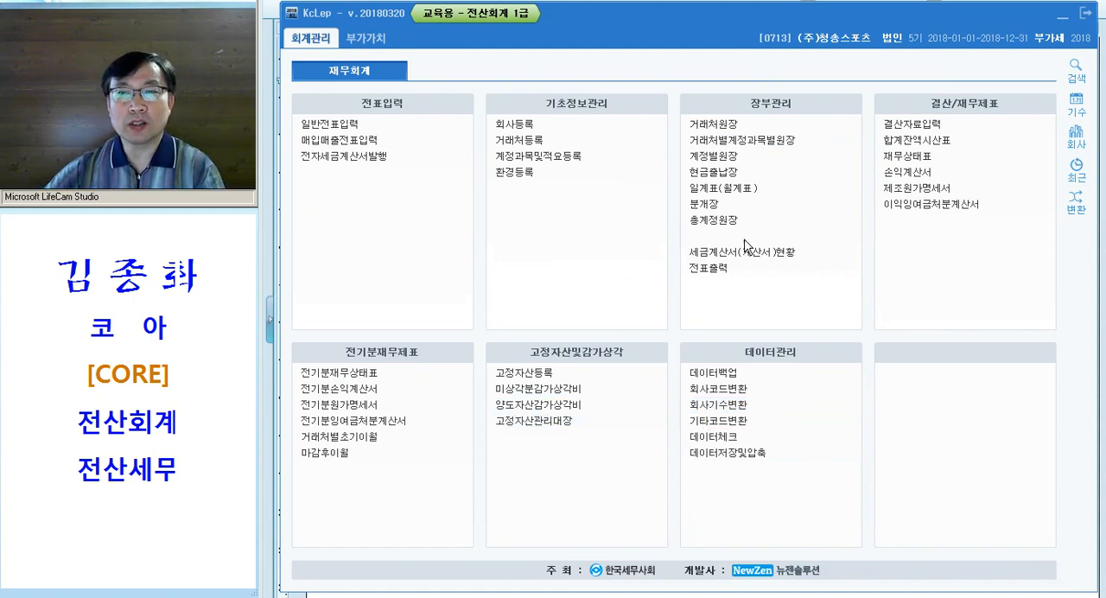
left_click(1088, 15)
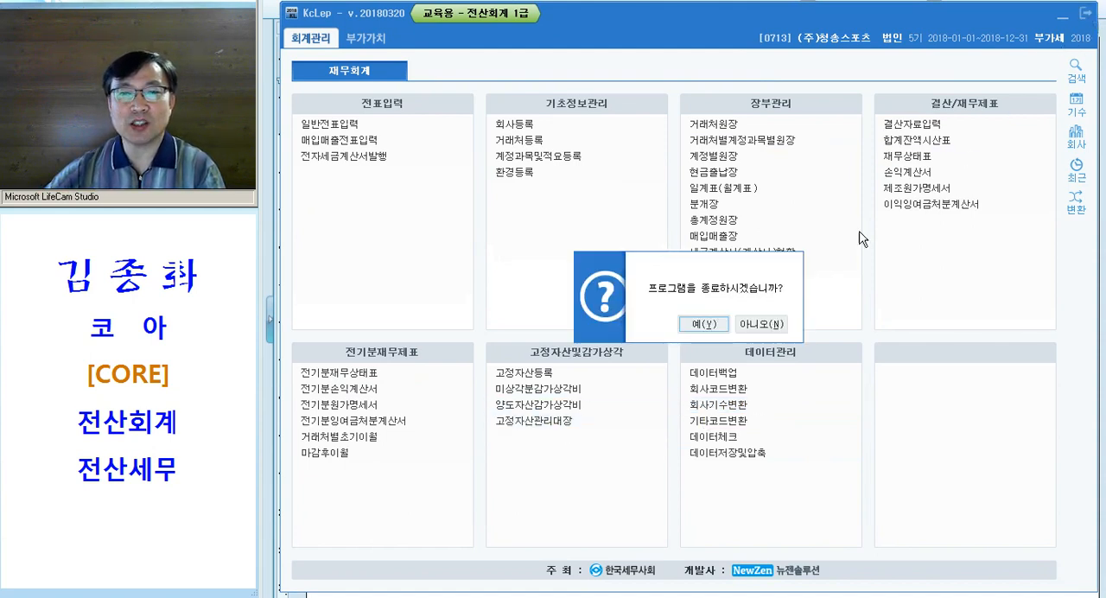
left_click(696, 329)
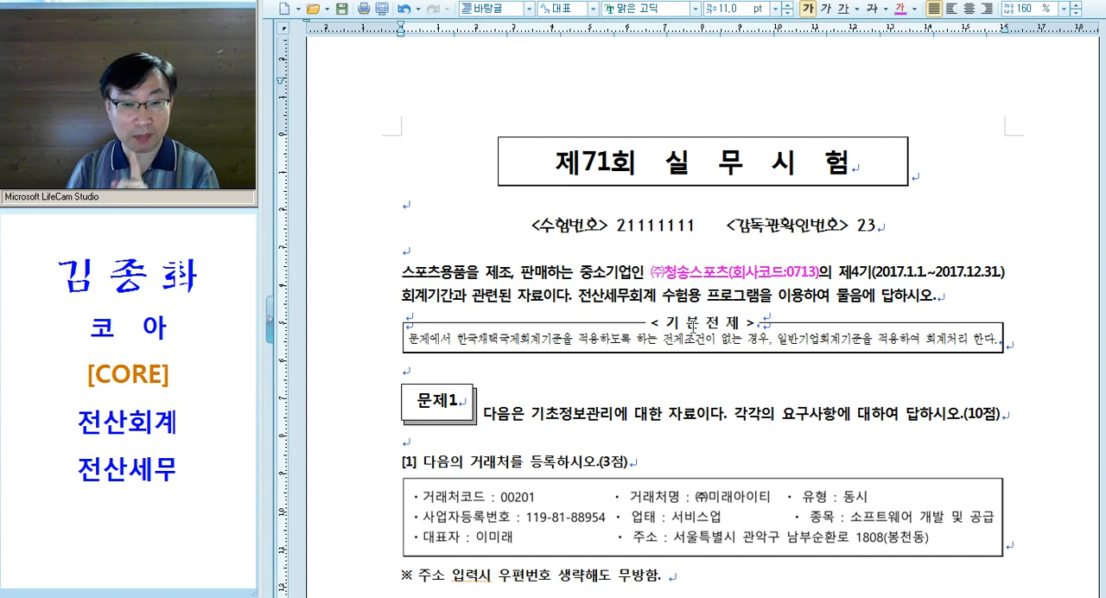
Switch to the Naver cafe in the browser and open the board "전산회계, 전산세무 기출문제/백데이터"
left_click_drag(714, 369, 702, 389)
left_click(702, 389)
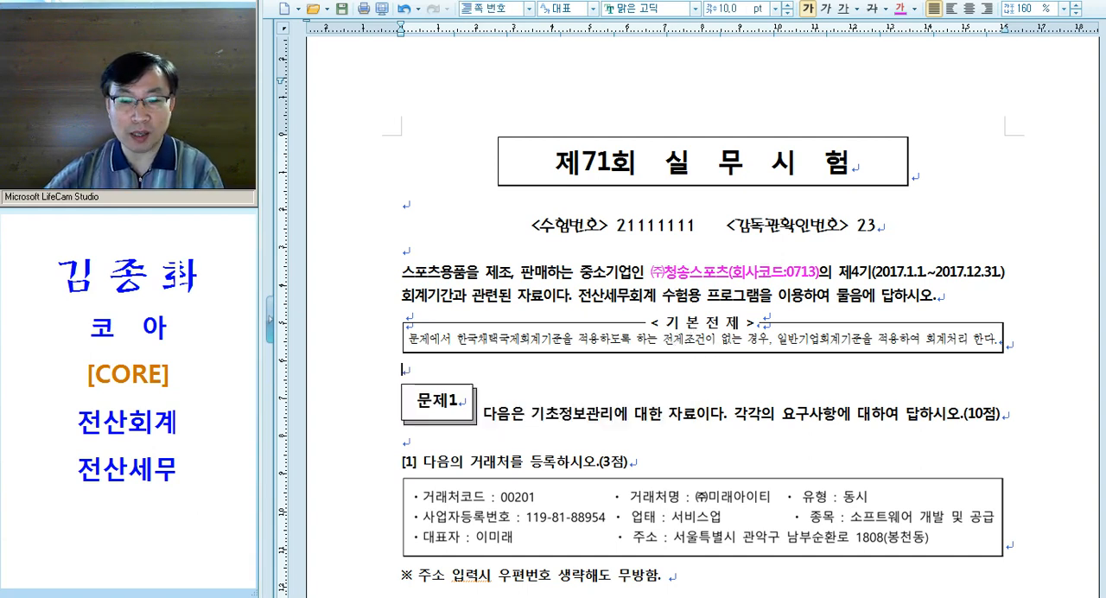
key("alt+Tab")
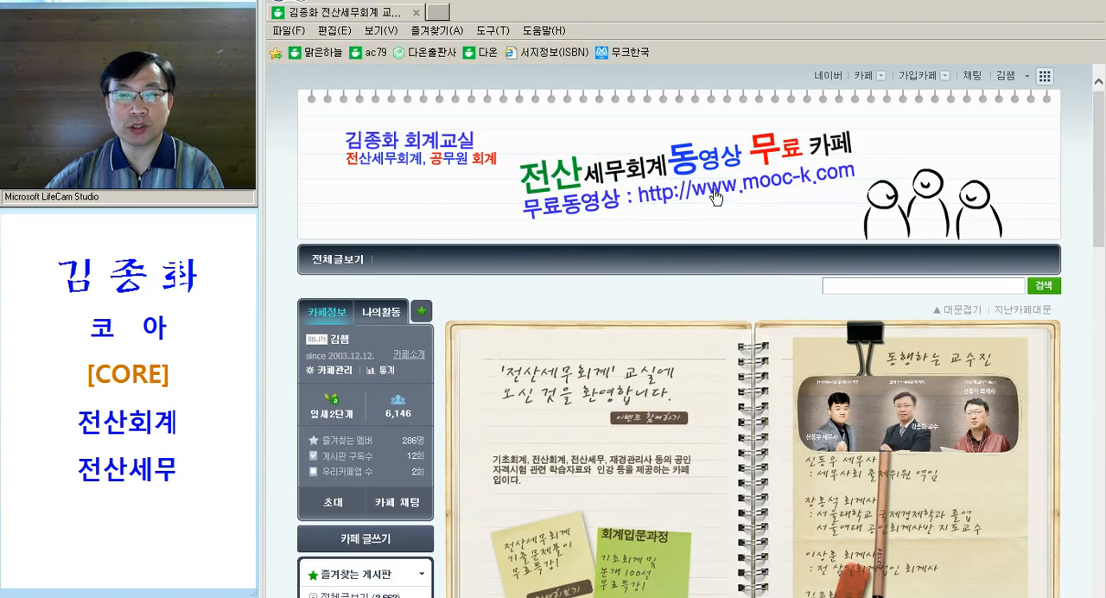
scroll(670, 194, "down", 10)
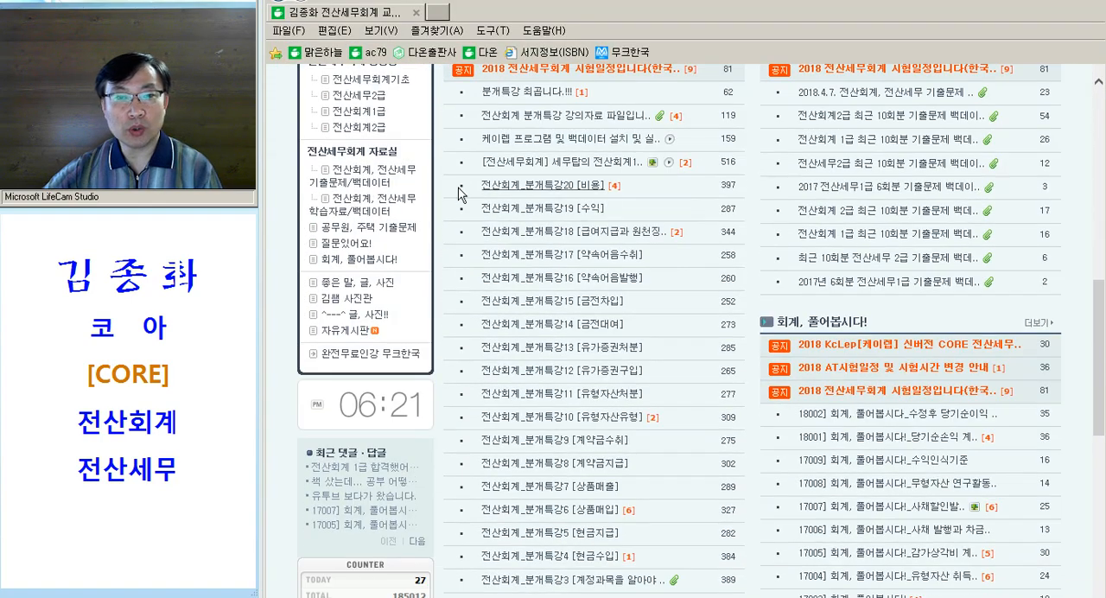
left_click(370, 186)
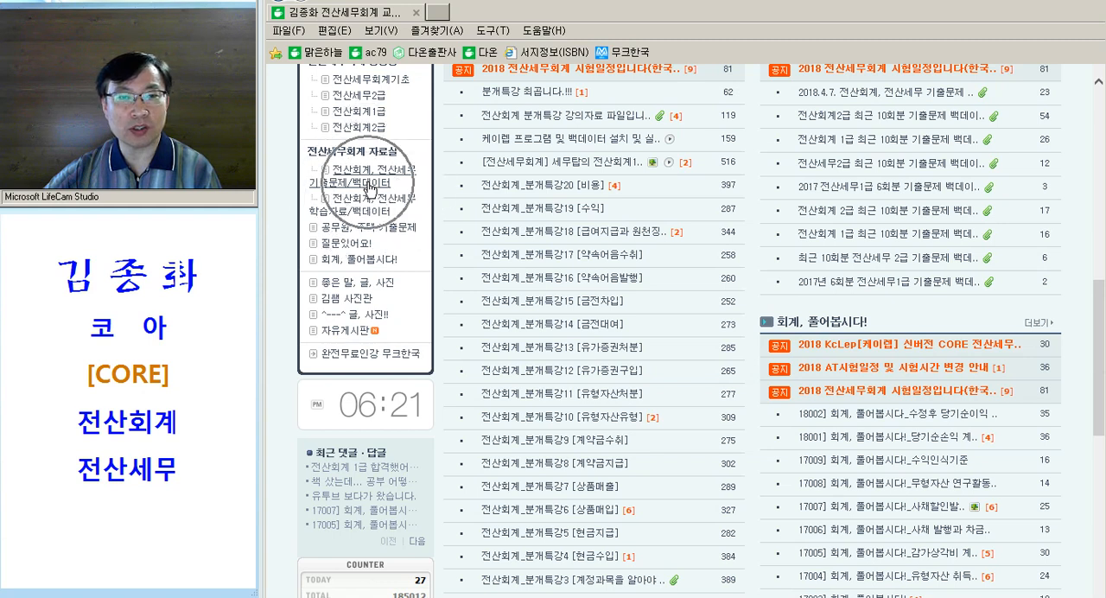
key("ctrl")
key("ctrl")
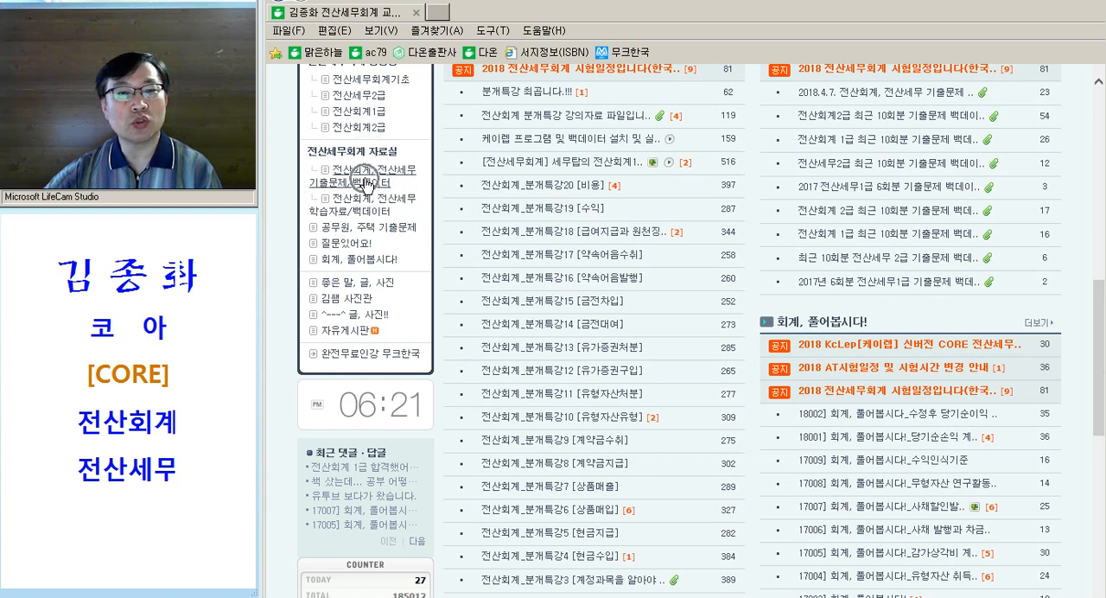
left_click(365, 177)
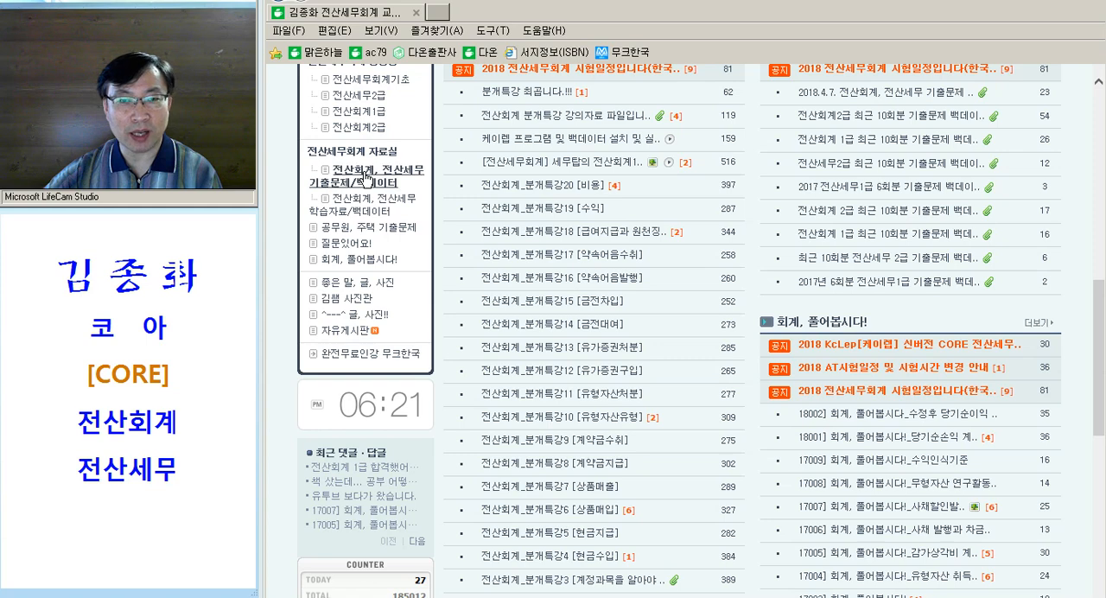
Open the post "전산회계 1급 최근 10회분 기출문제 백데이터(수험번호입력방식)"
key("ctrl")
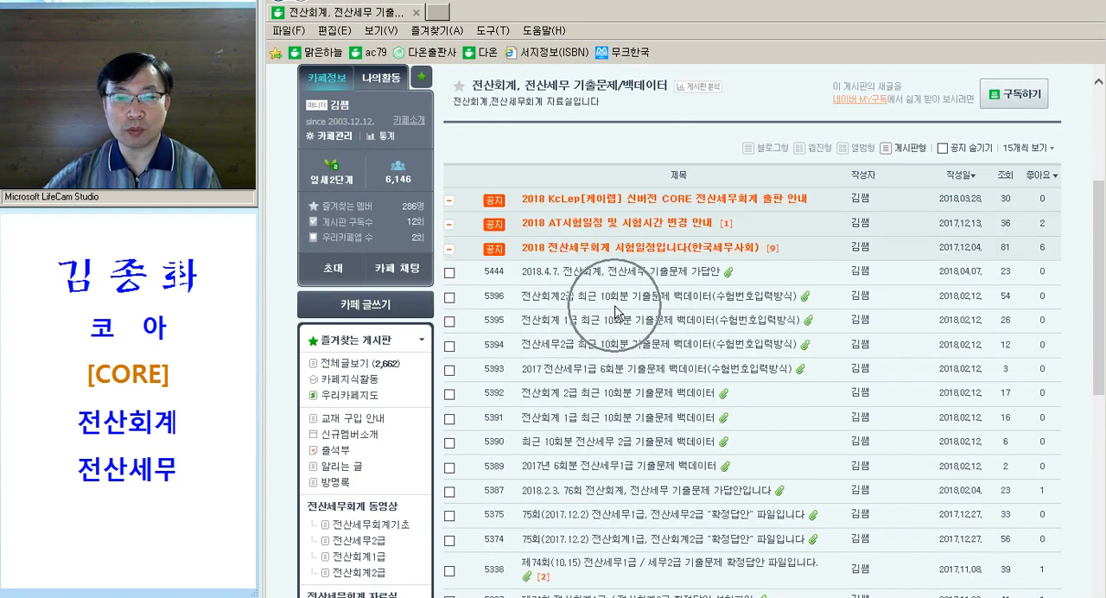
key("ctrl")
key("ctrl")
key("ctrl")
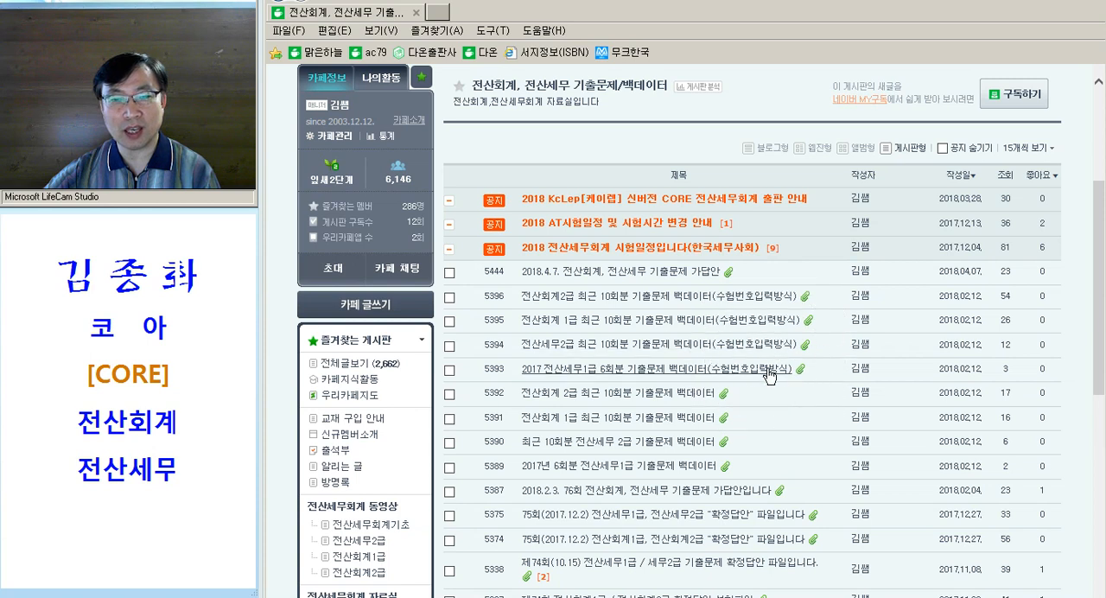
key("ctrl")
key("ctrl")
key("ctrl")
key("ctrl")
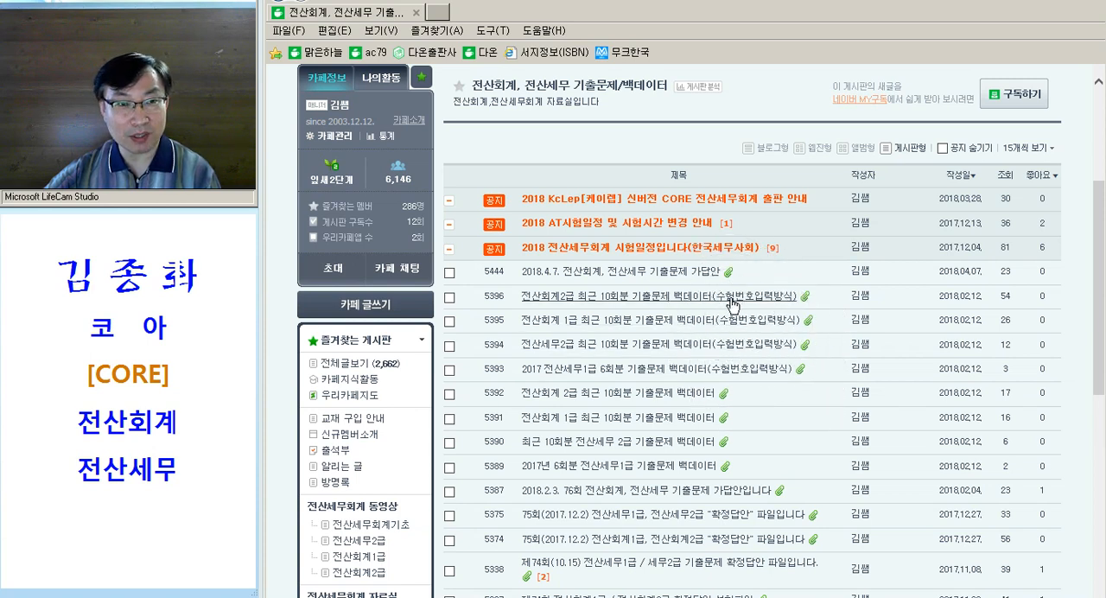
left_click(714, 329)
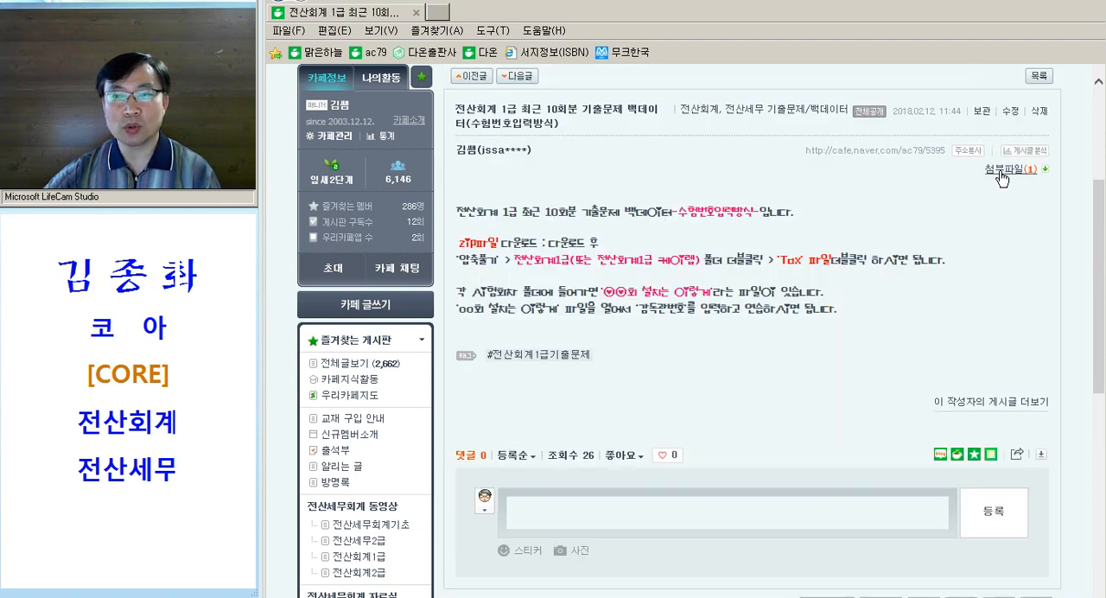
Show the post's attached files to find the 회계1급.egg archive
left_click(1002, 178)
key("ctrl")
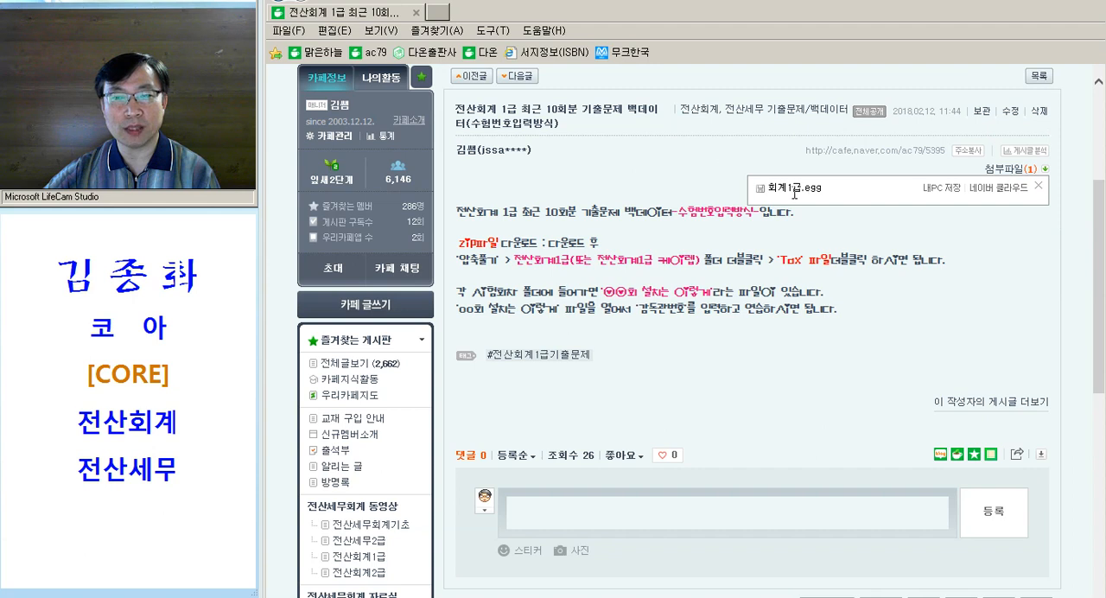
key("ctrl")
key("ctrl")
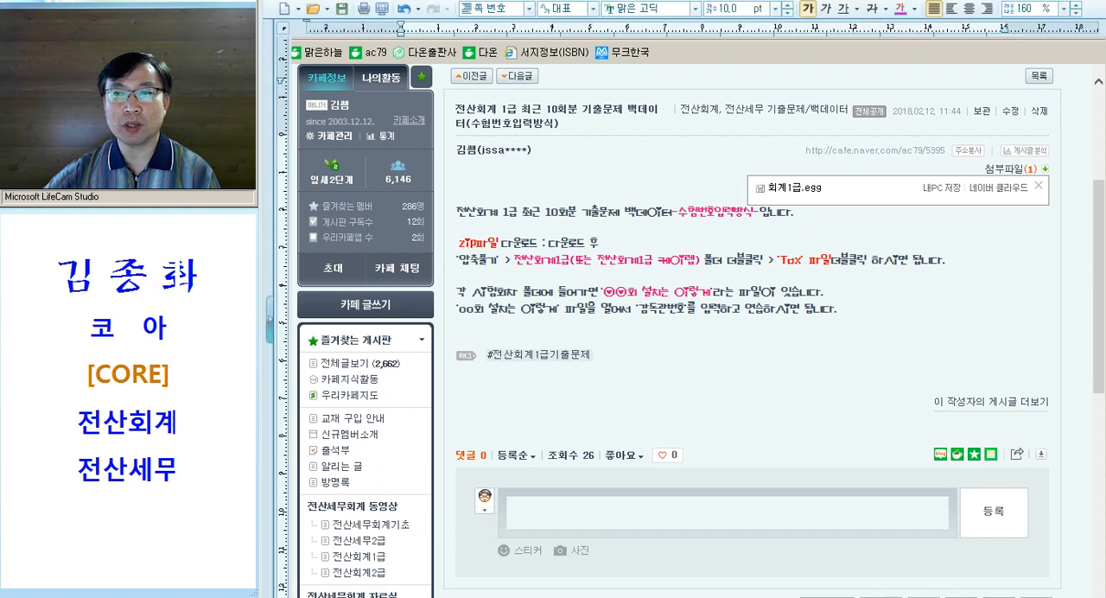
Minimize the open windows to the desktop and examine the extraction options for the 회계1급 EGG archive and its extracted folder
left_click(1056, 2)
left_click(1056, 2)
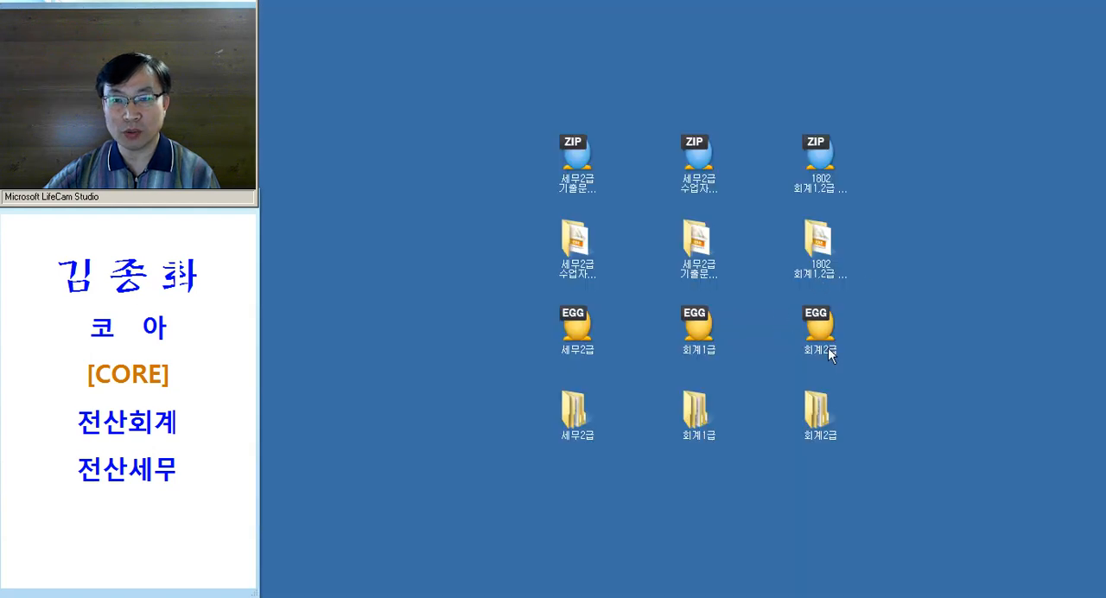
left_click(696, 335)
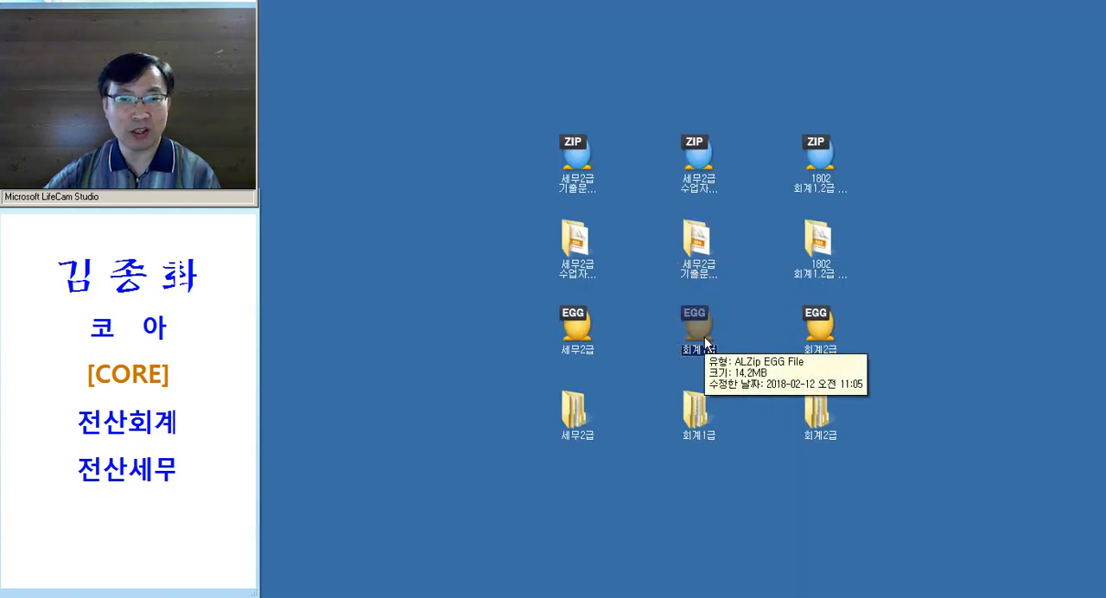
right_click(700, 335)
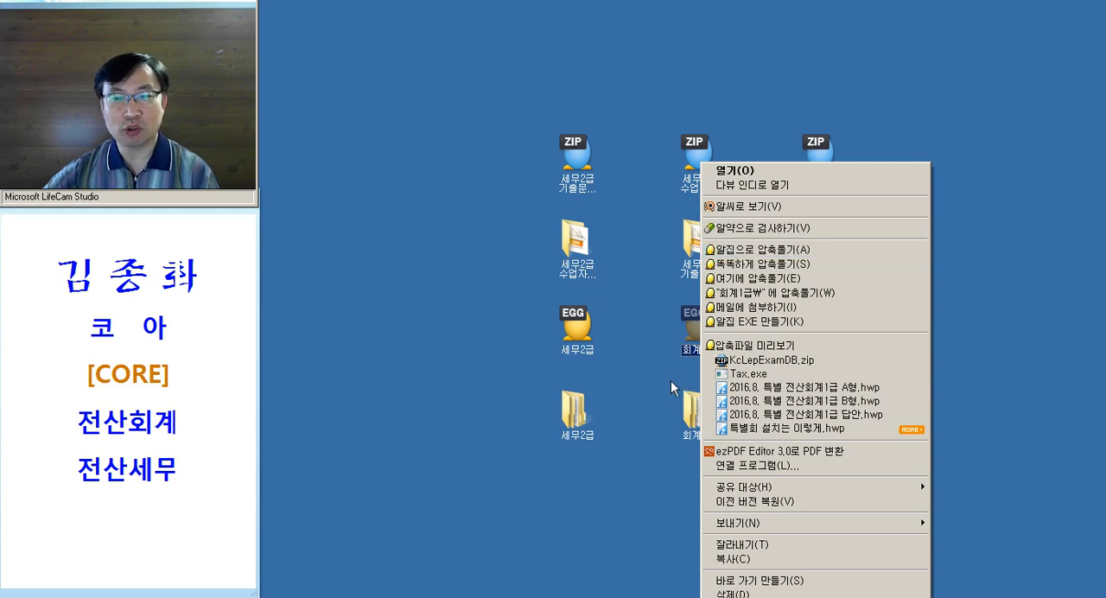
left_click(680, 380)
left_click(702, 419)
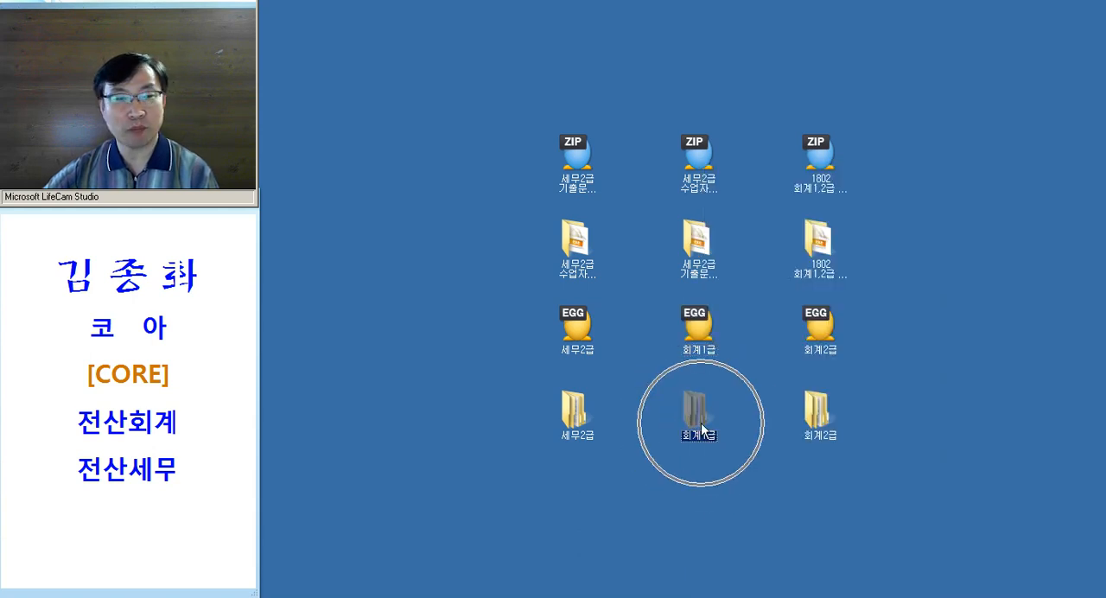
left_click(671, 487)
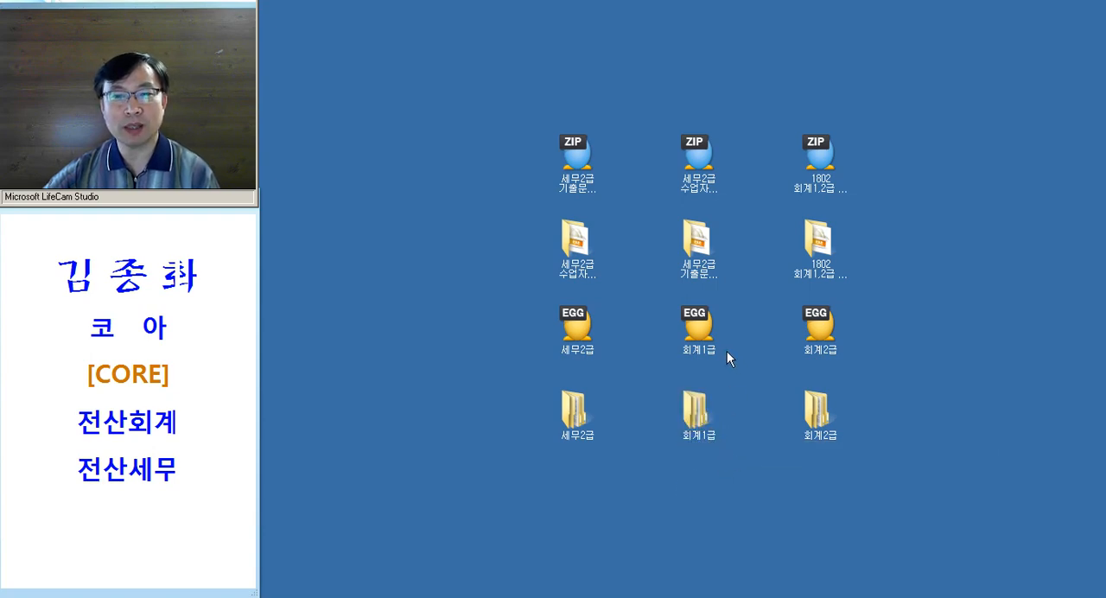
Open the extracted 회계1급 folder on the desktop and go into its 제71회 전산회계1급 subfolder
double_click(697, 411)
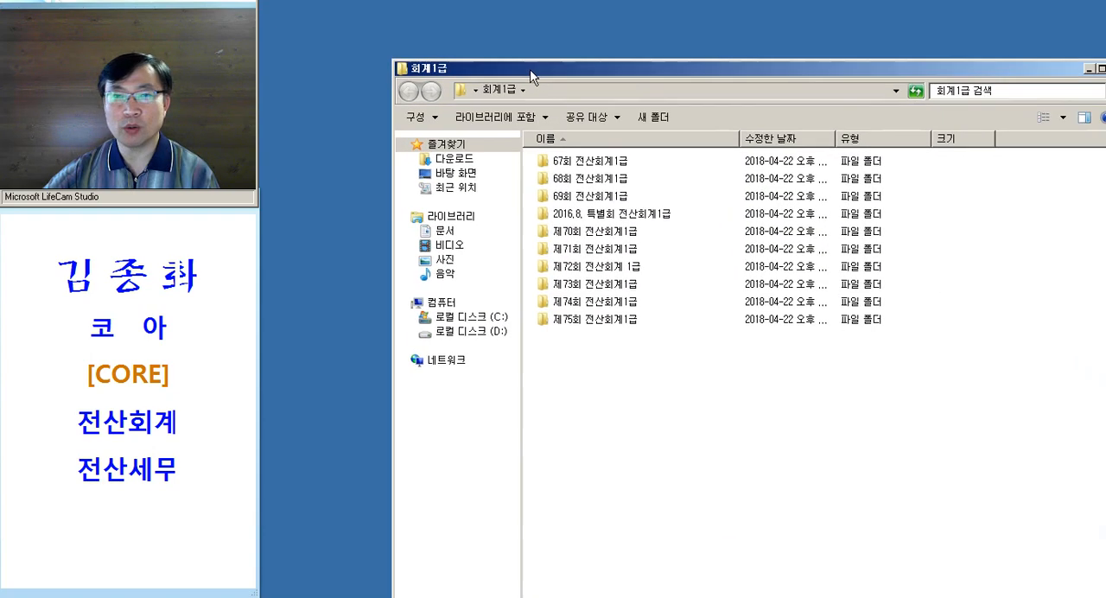
left_click(529, 119)
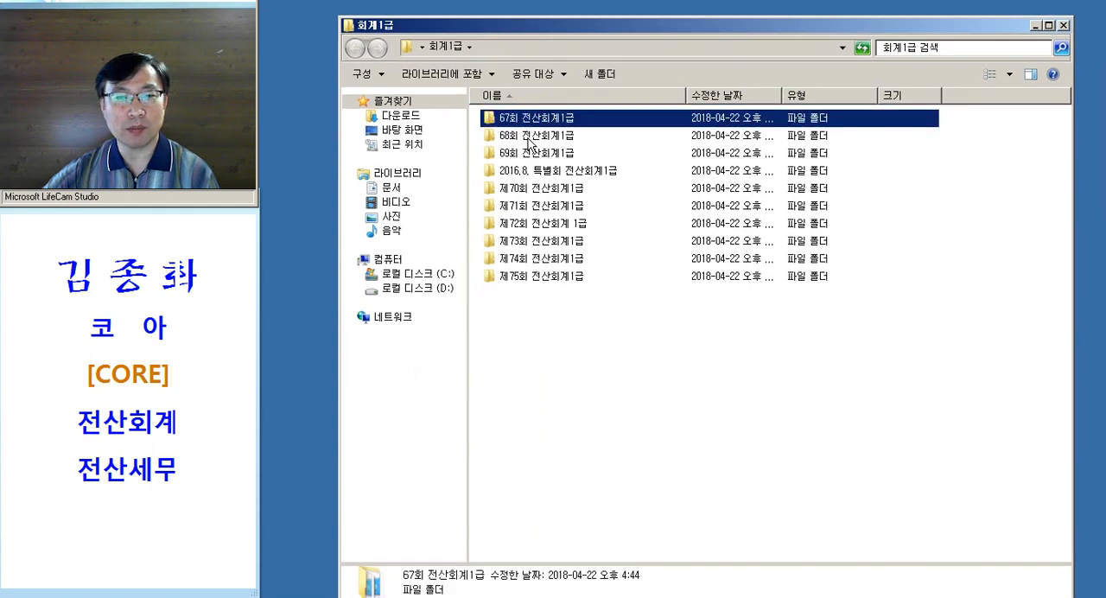
left_click(532, 206)
left_click(536, 259)
left_click(553, 298)
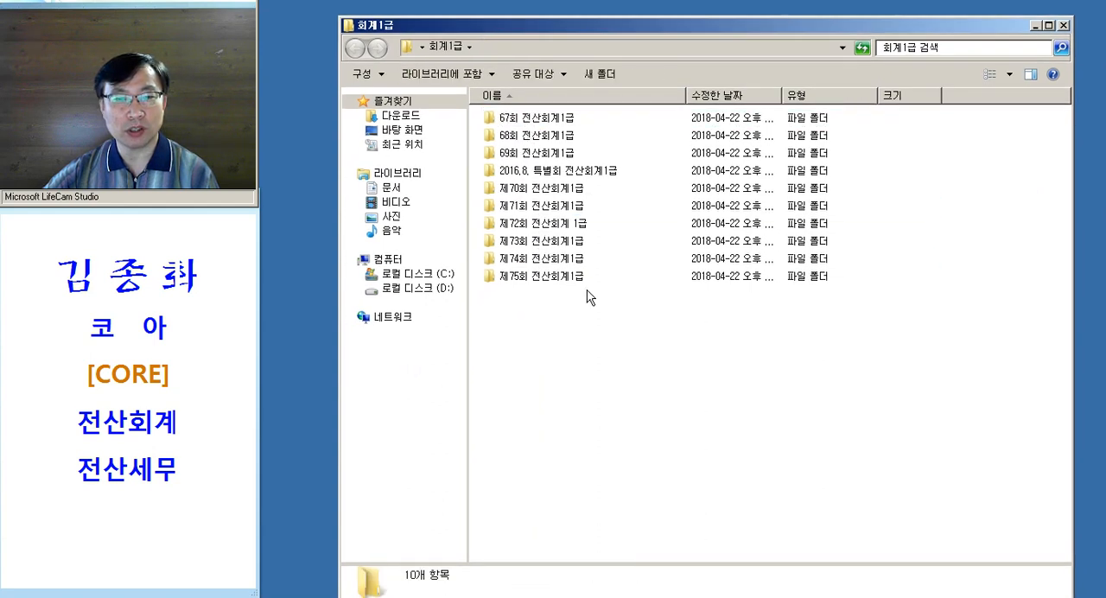
left_click(538, 209)
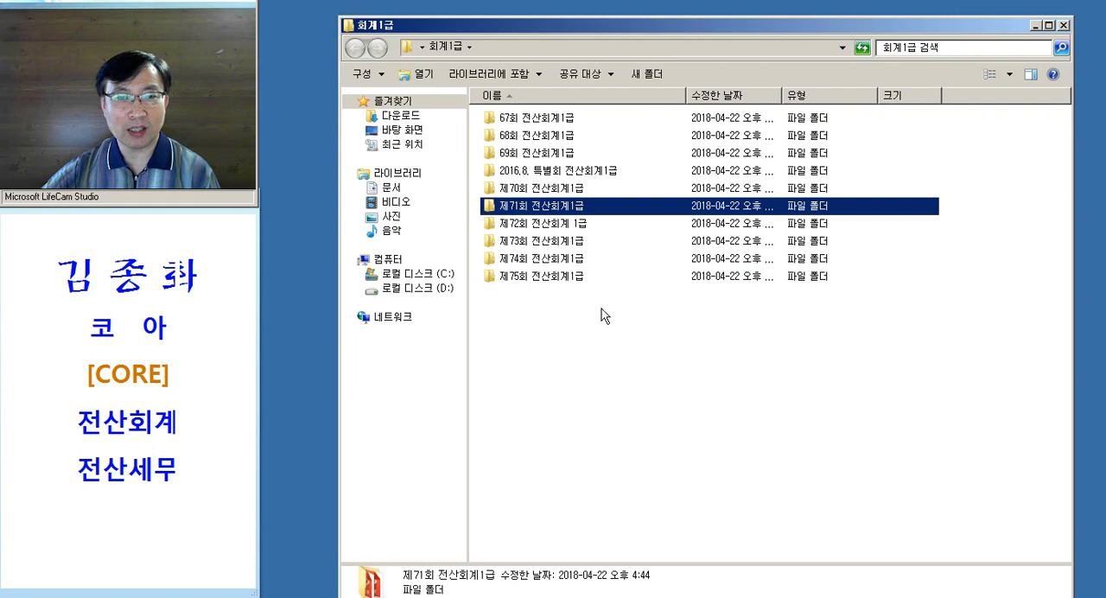
double_click(573, 210)
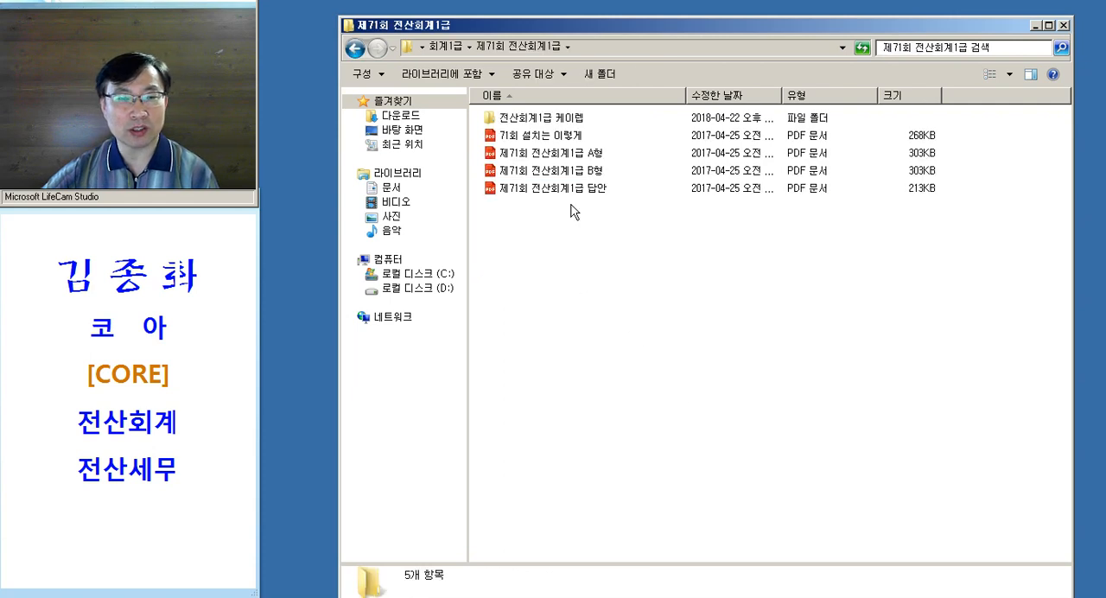
Open the 전산회계1급 케이렙 folder and select the Tax application in it
left_click(552, 122)
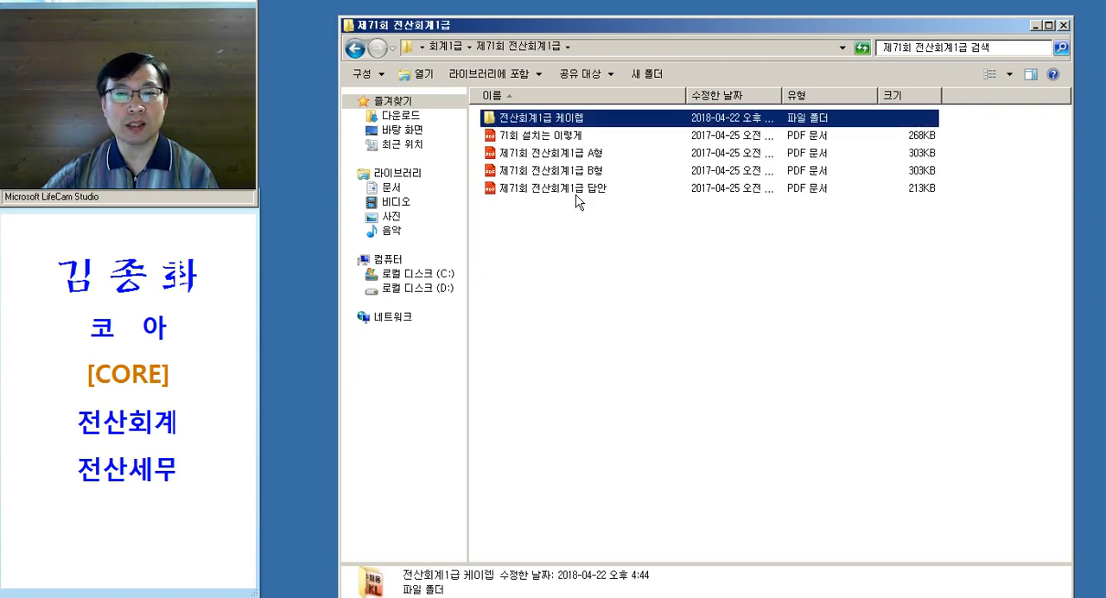
double_click(577, 124)
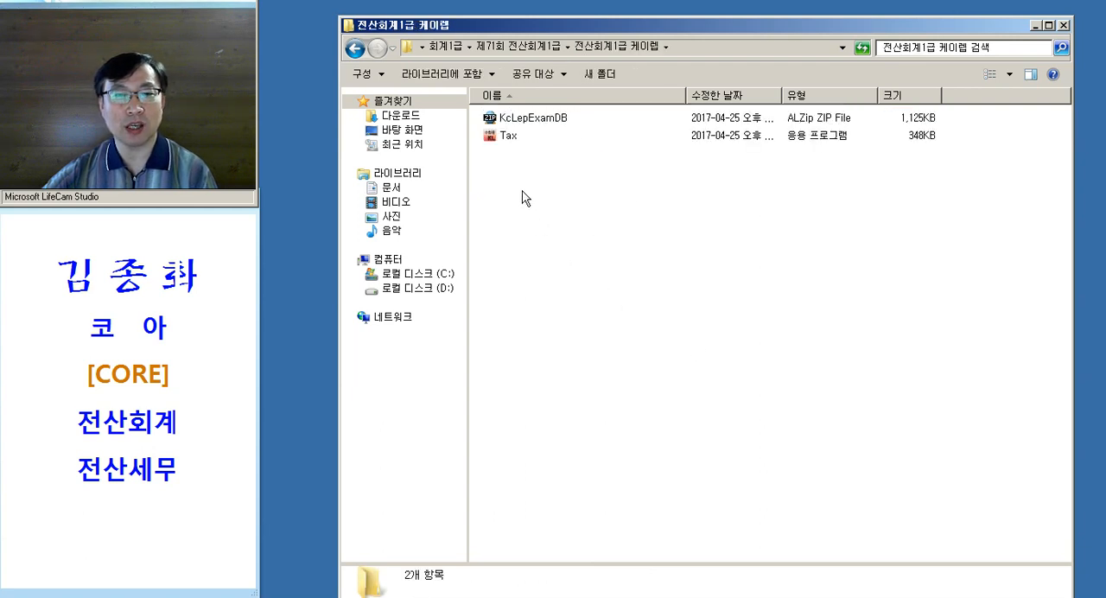
left_click(514, 136)
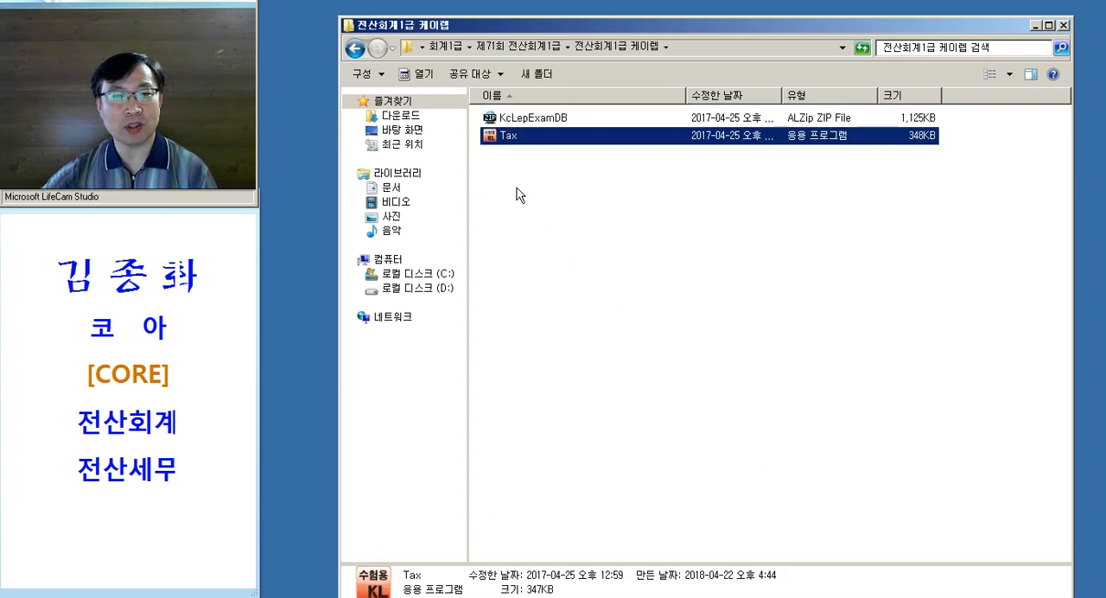
Run the Tax program and install the 제71회 전산회계1급 exam, bringing up its KcLep login form
double_click(530, 144)
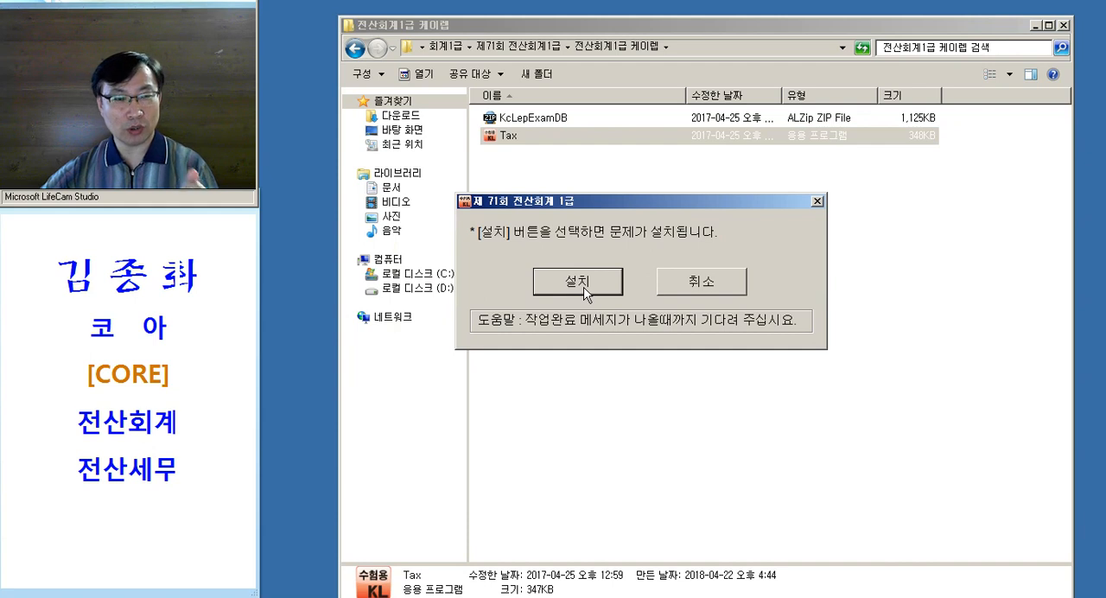
left_click(582, 292)
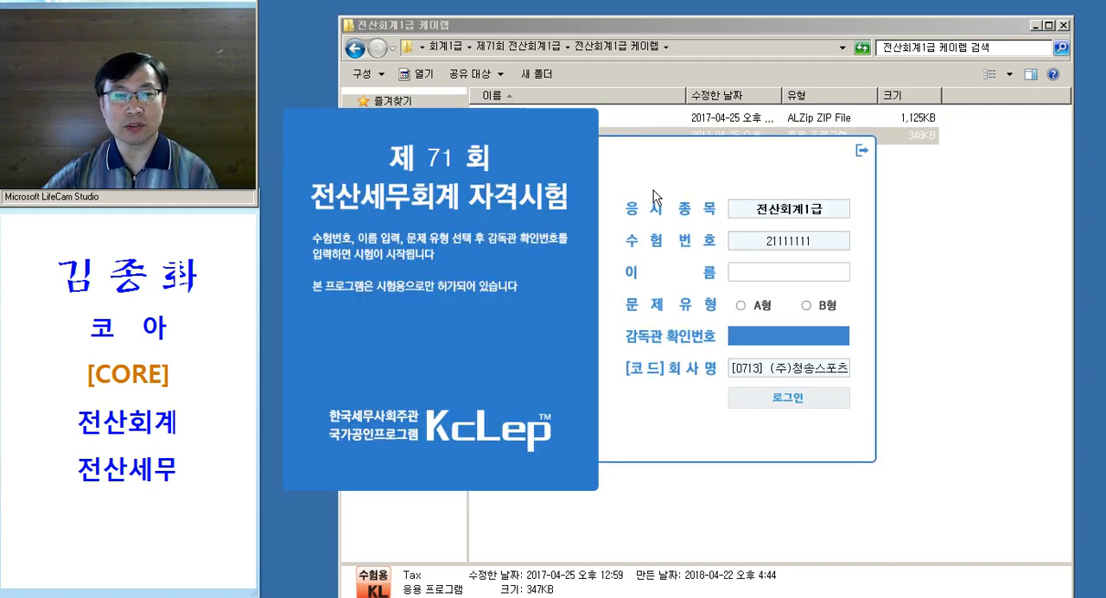
left_click(824, 198)
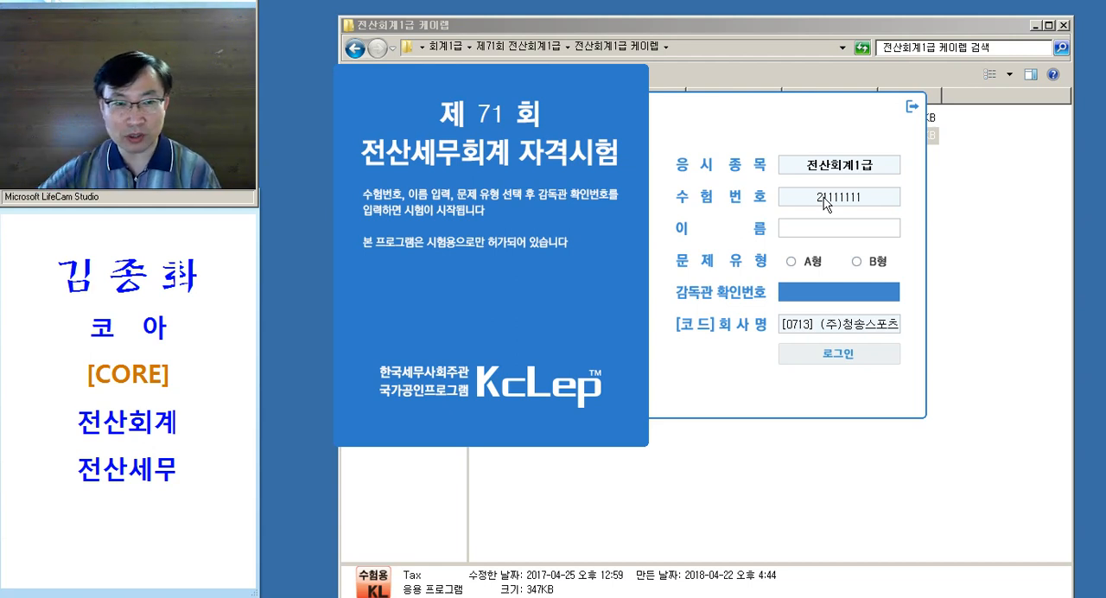
Enter the examinee's name in the login form and set the question type to B형
left_click(819, 232)
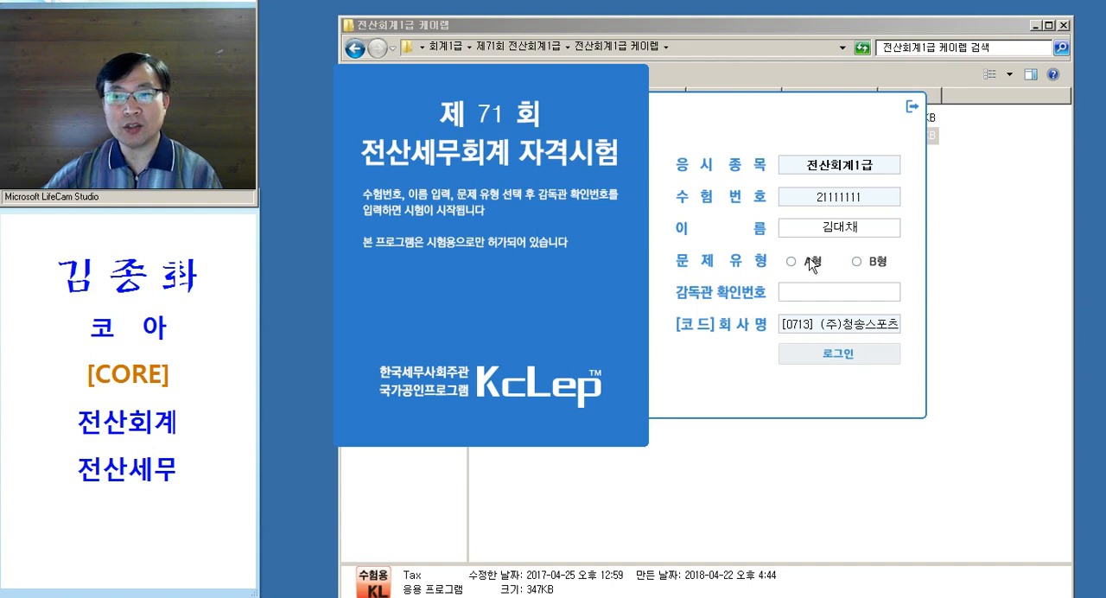
left_click(793, 262)
left_click(856, 261)
left_click(790, 262)
left_click(857, 262)
left_click(791, 262)
left_click(857, 262)
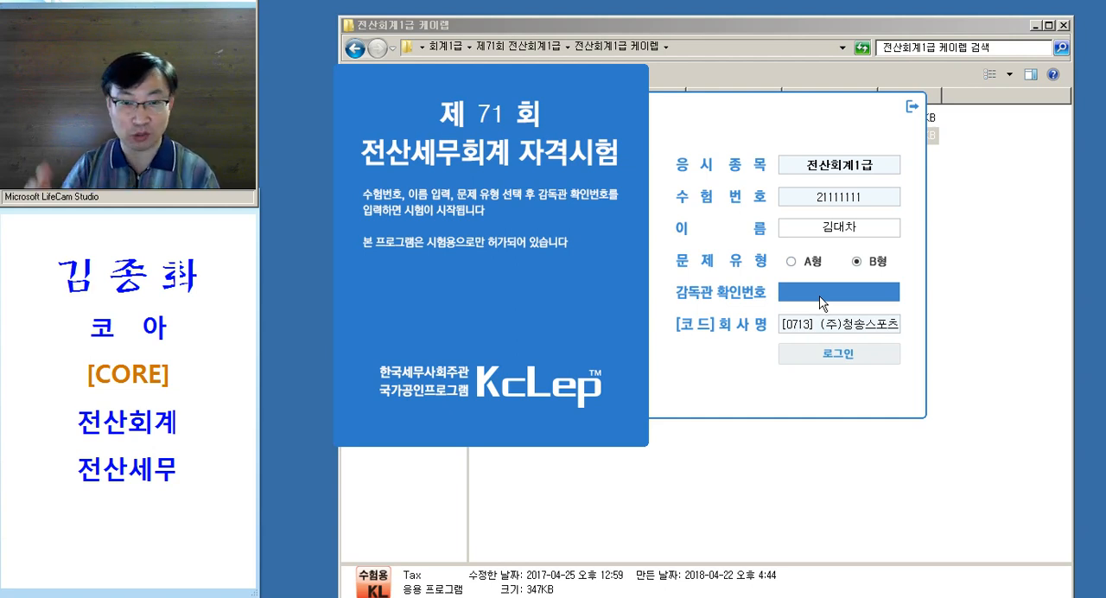
Return to the 제71회 전산회계1급 folder in the file explorer and open the PDF 71회 설치는 이렇게
left_click(772, 488)
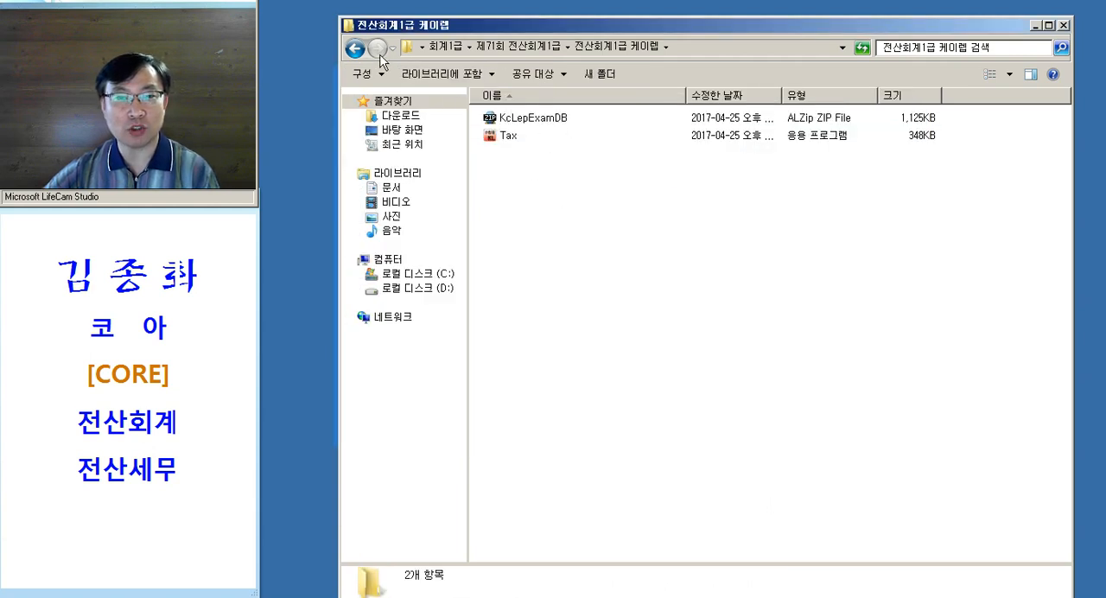
left_click(354, 49)
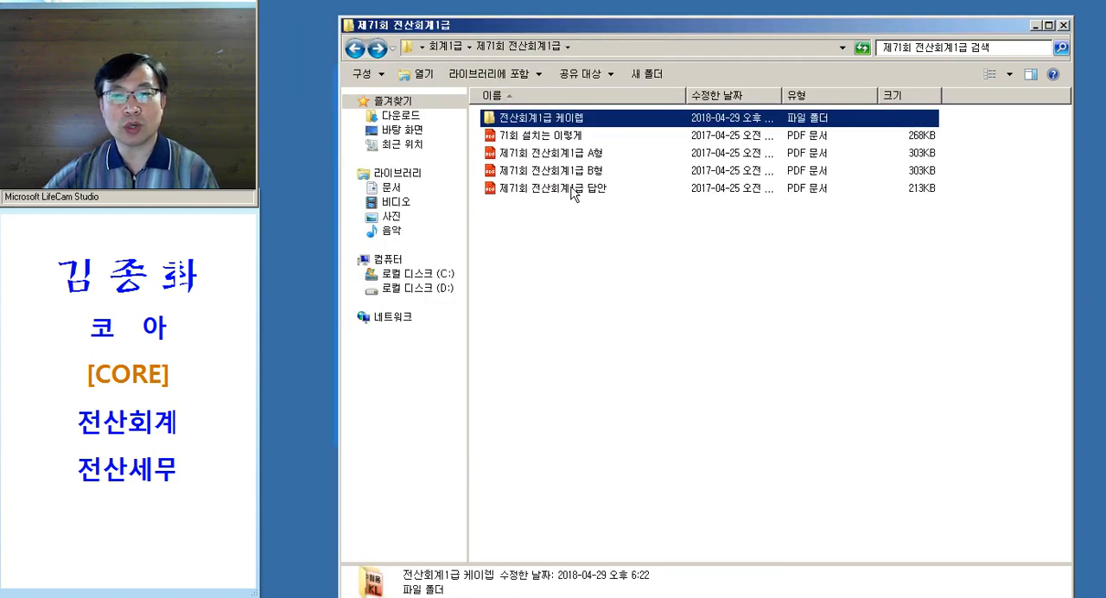
key("Down")
left_click(512, 140)
left_click(603, 142)
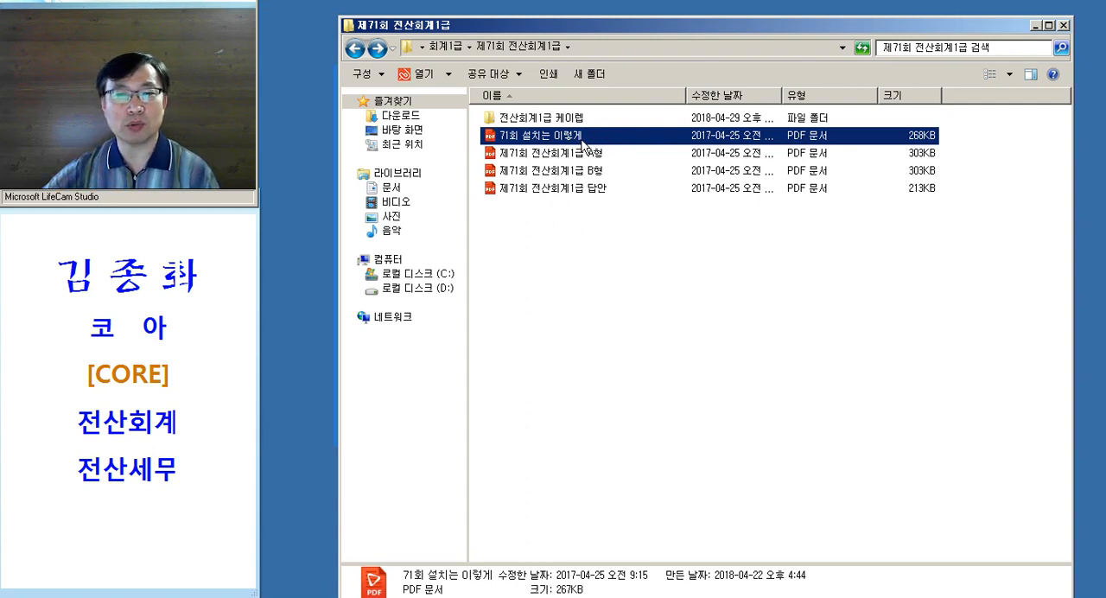
double_click(586, 138)
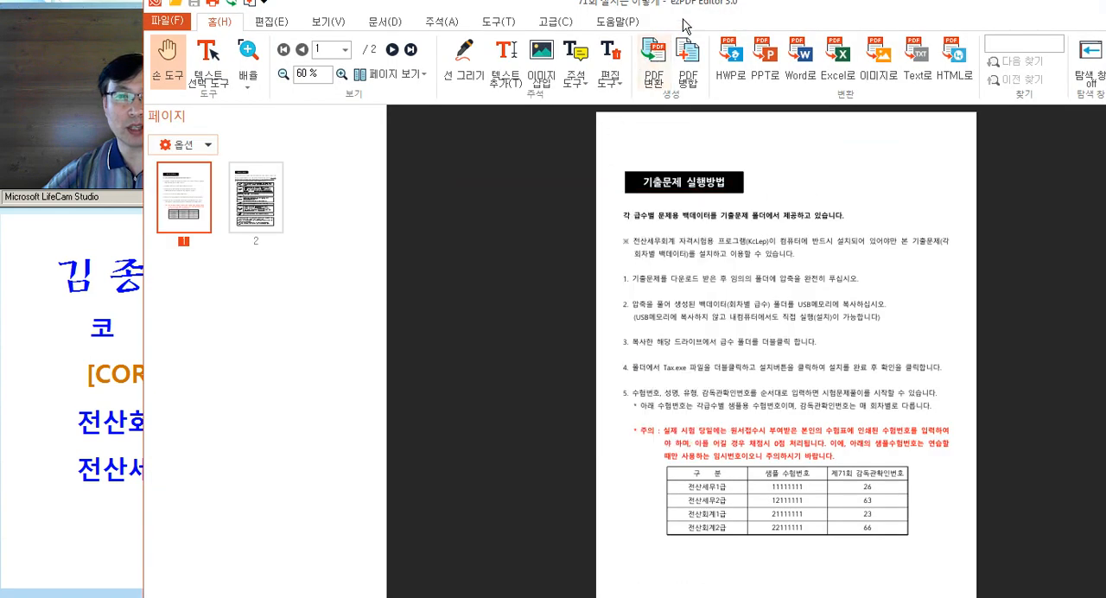
Examine the PDF's table of sample examinee numbers and 제71회 감독관확인번호 for the 전산회계1급 row, enlarged to 123 %
left_click_drag(706, 5, 797, 1)
scroll(766, 317, "up", 4, "ctrl")
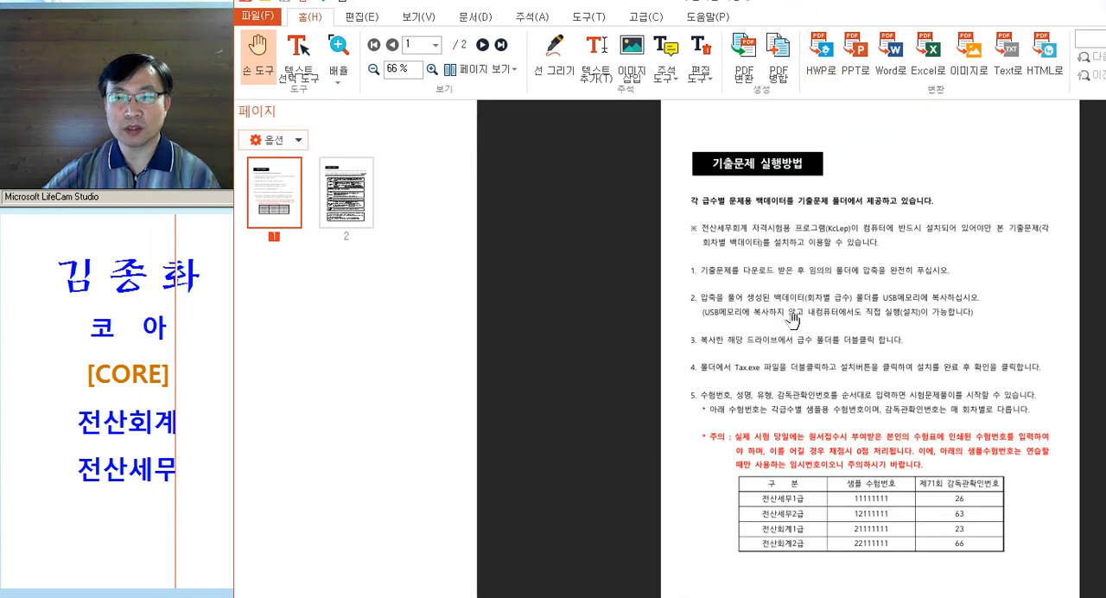
scroll(766, 389, "down", 5)
scroll(778, 452, "up", 1, "ctrl")
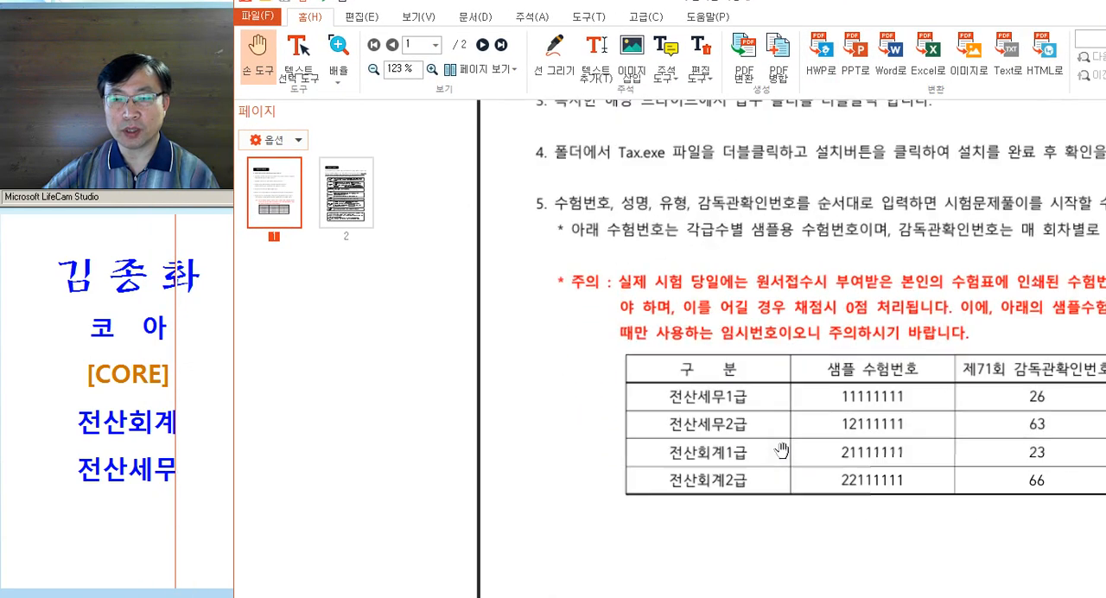
scroll(822, 479, "down", 2)
key("ctrl")
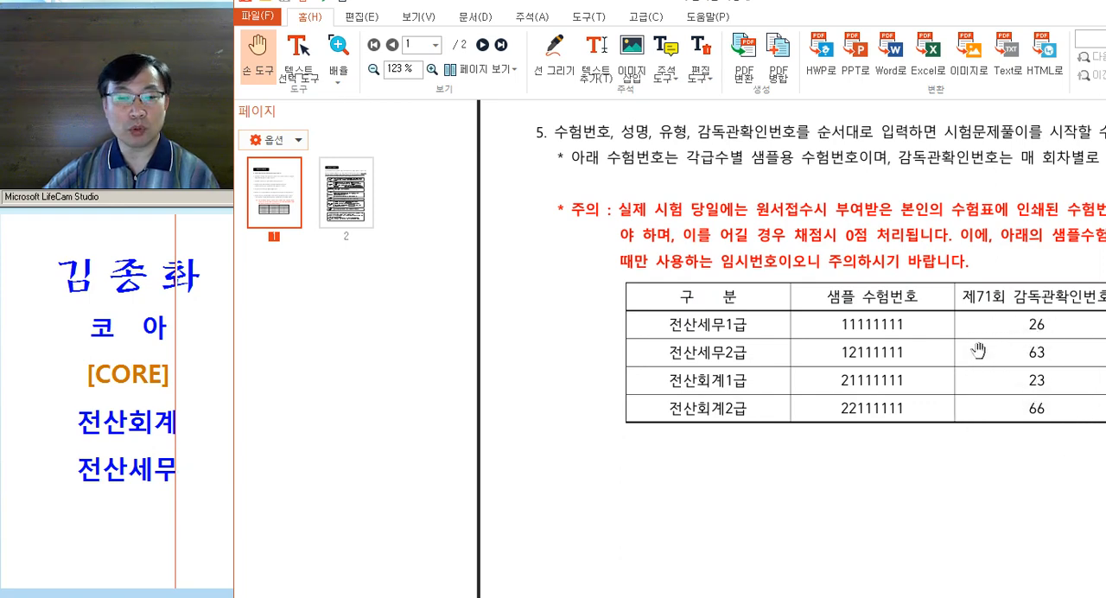
Switch to the 제71회 실무시험 document and check the 감독관확인번호 given under its title
key("alt+Tab")
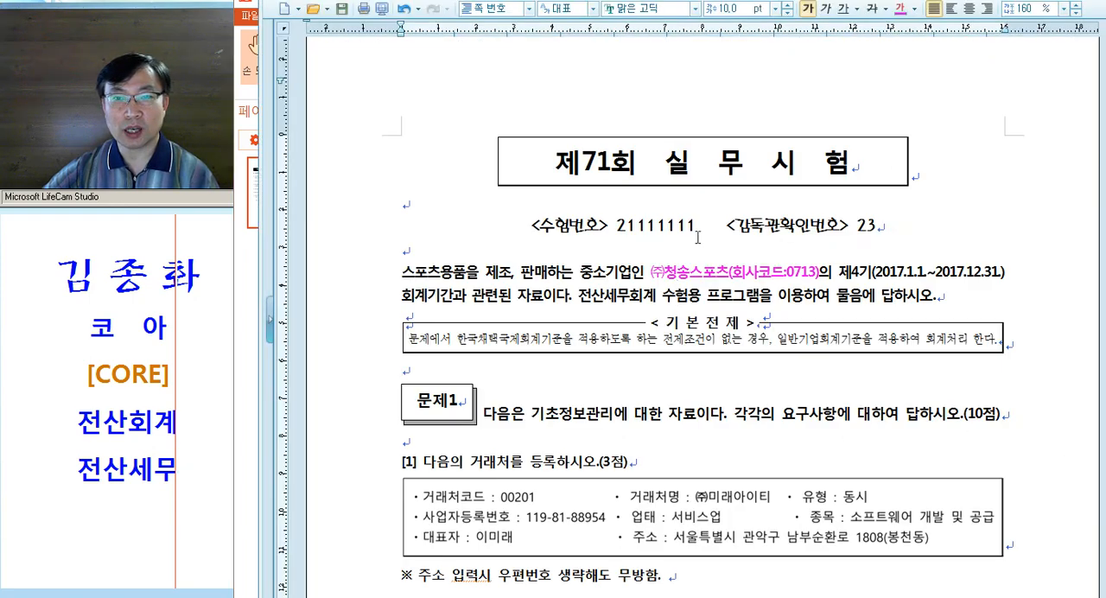
left_click_drag(844, 227, 956, 247)
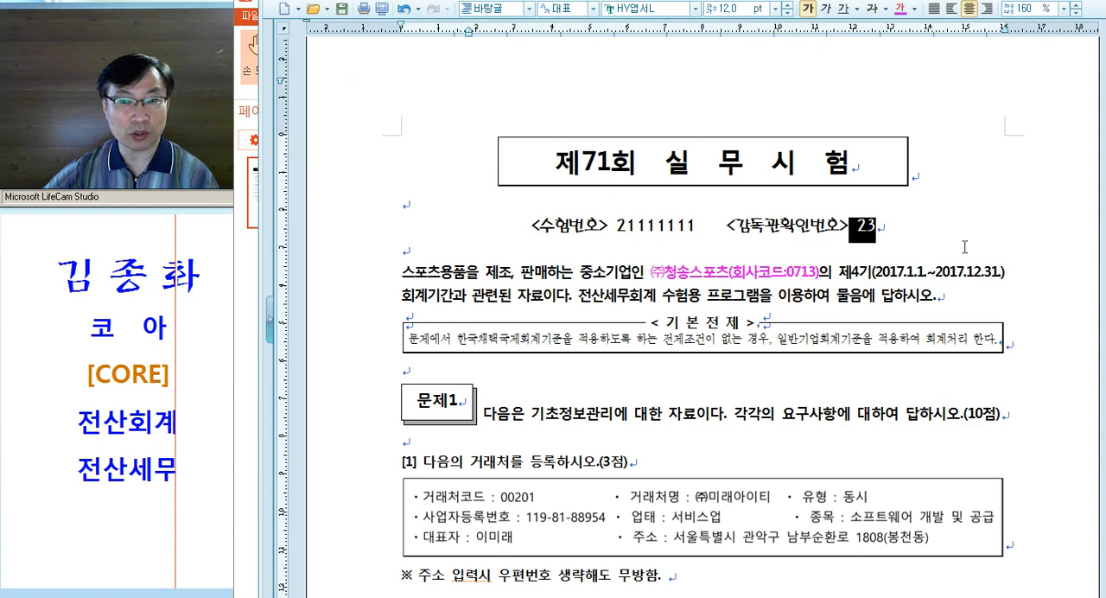
left_click_drag(1105, 0, 969, 140)
left_click(1064, 139)
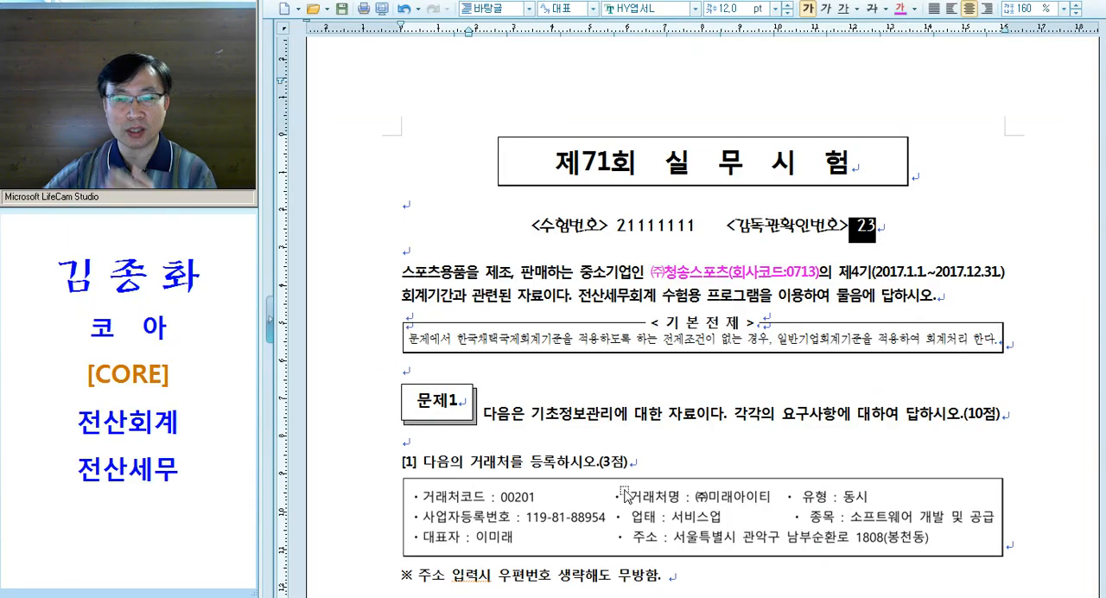
left_click(783, 276)
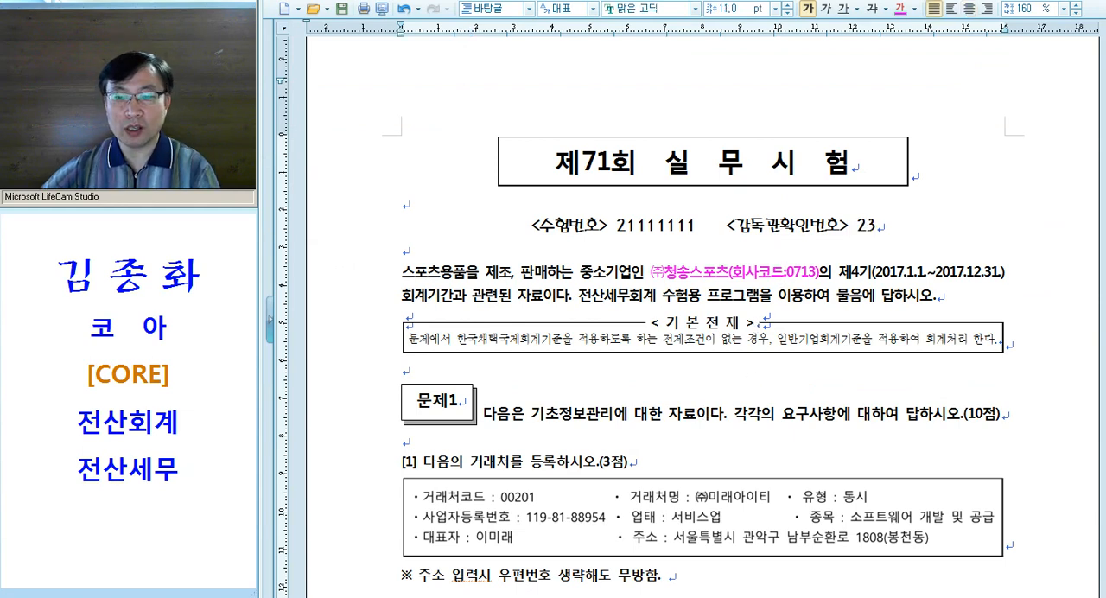
Switch back to the KcLep login form, enter the supervisor confirmation number (감독관 확인번호) and log in to the exam
left_click(689, 597)
left_click(806, 298)
type("23")
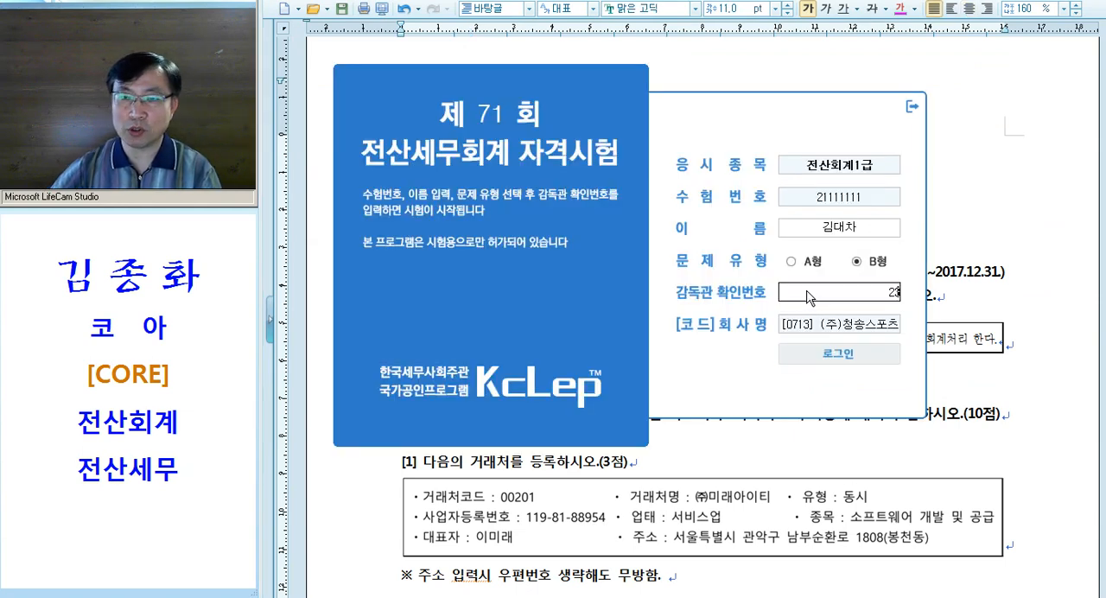
key("Return")
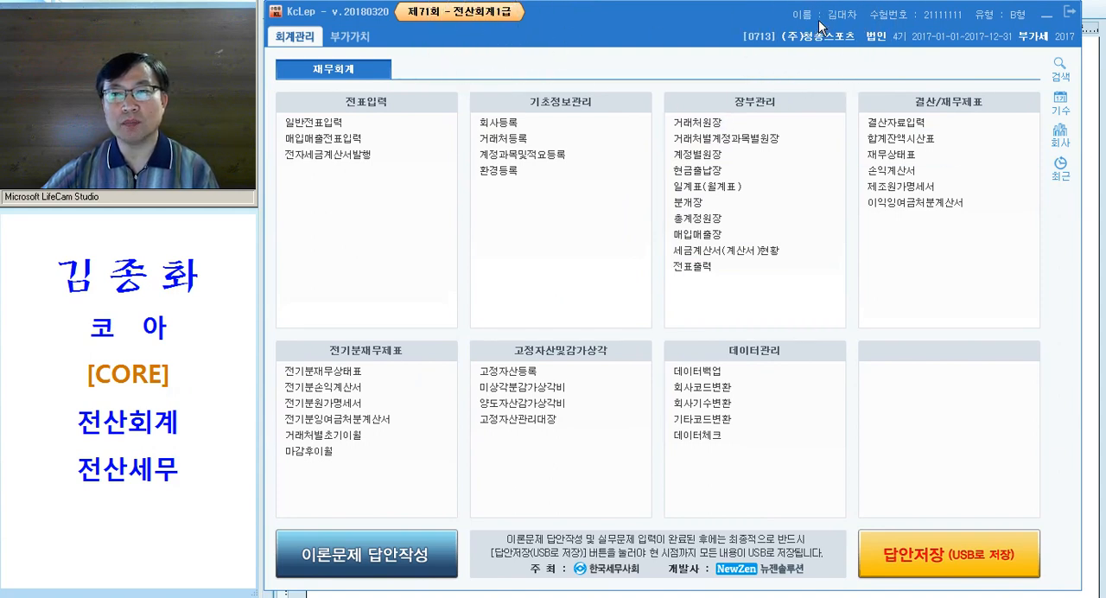
left_click(411, 558)
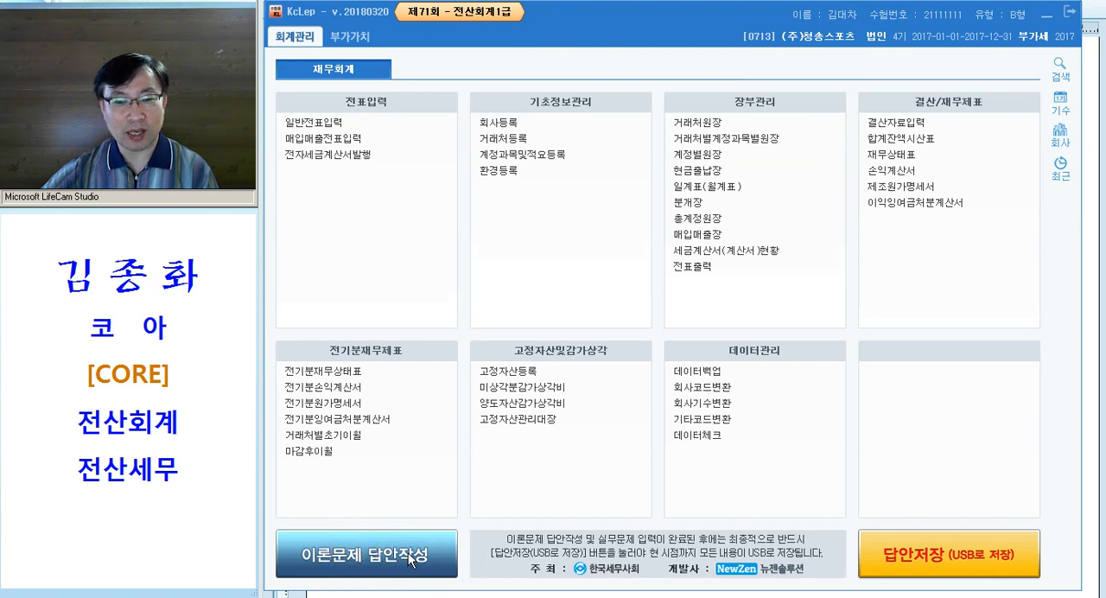
left_click(933, 559)
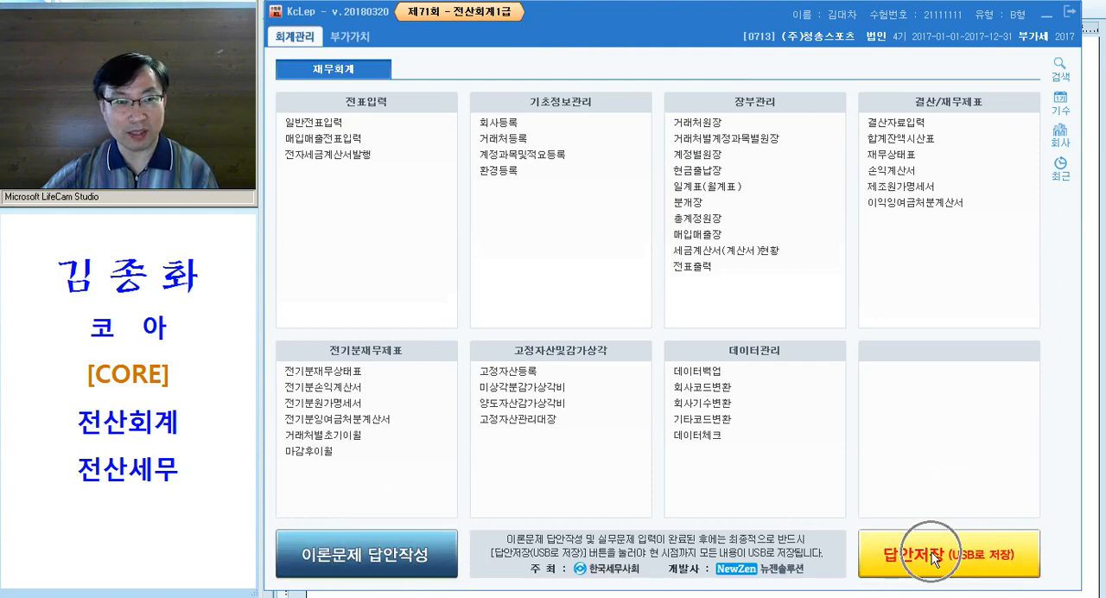
left_click(418, 564)
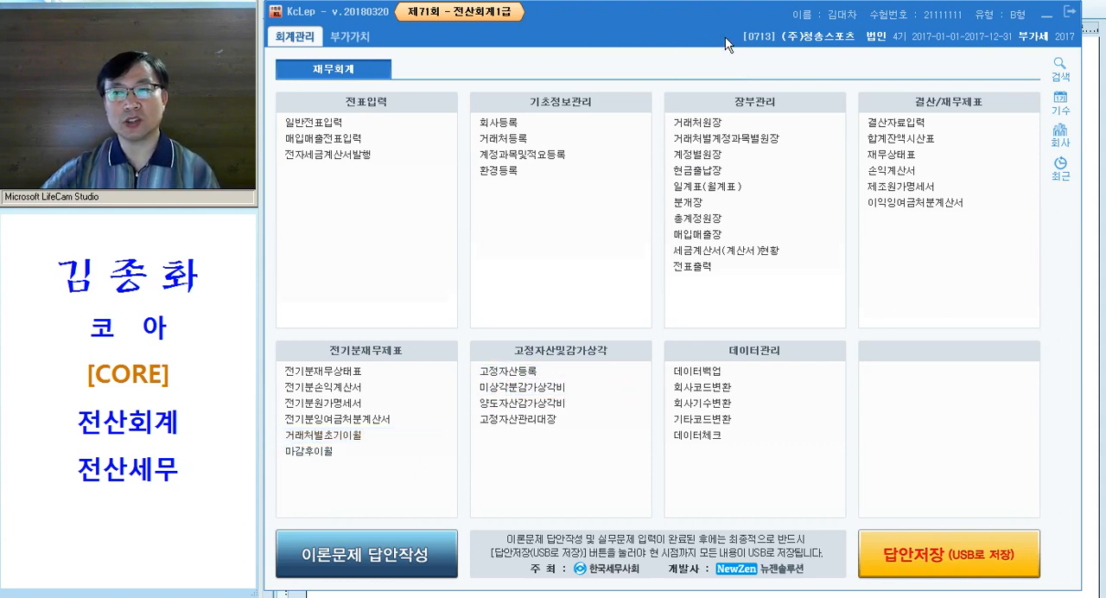
left_click_drag(725, 36, 743, 37)
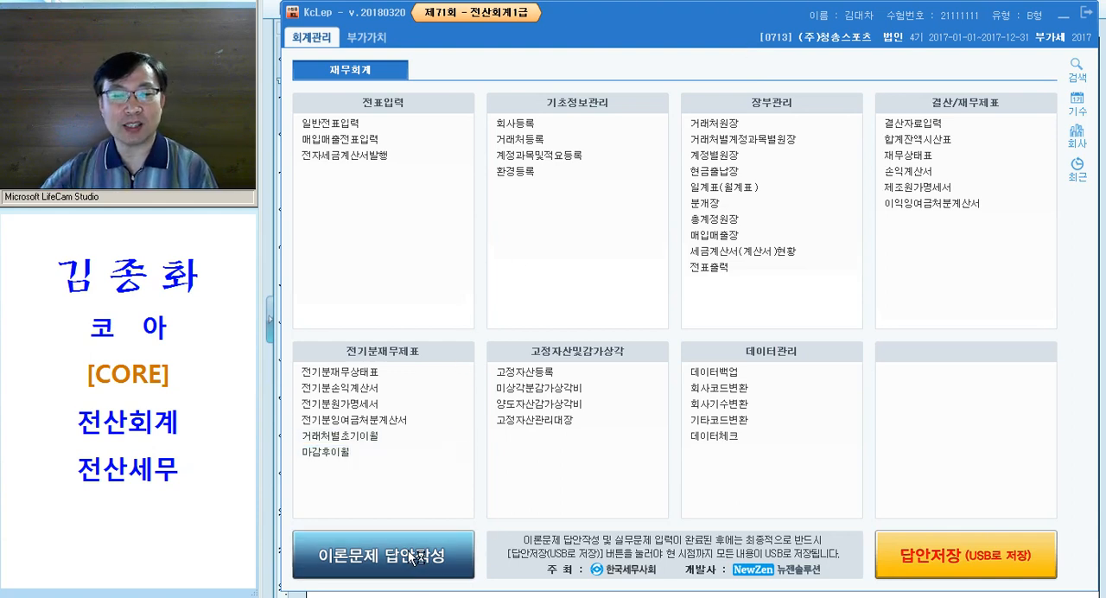
Open 이론문제 답안작성 and mark answers 1번: 1, 2번: 3, 4번: 4, 7번: 3, 12번: 2 and 14번: 2
left_click(376, 532)
left_click(530, 270)
left_click(579, 298)
left_click(602, 337)
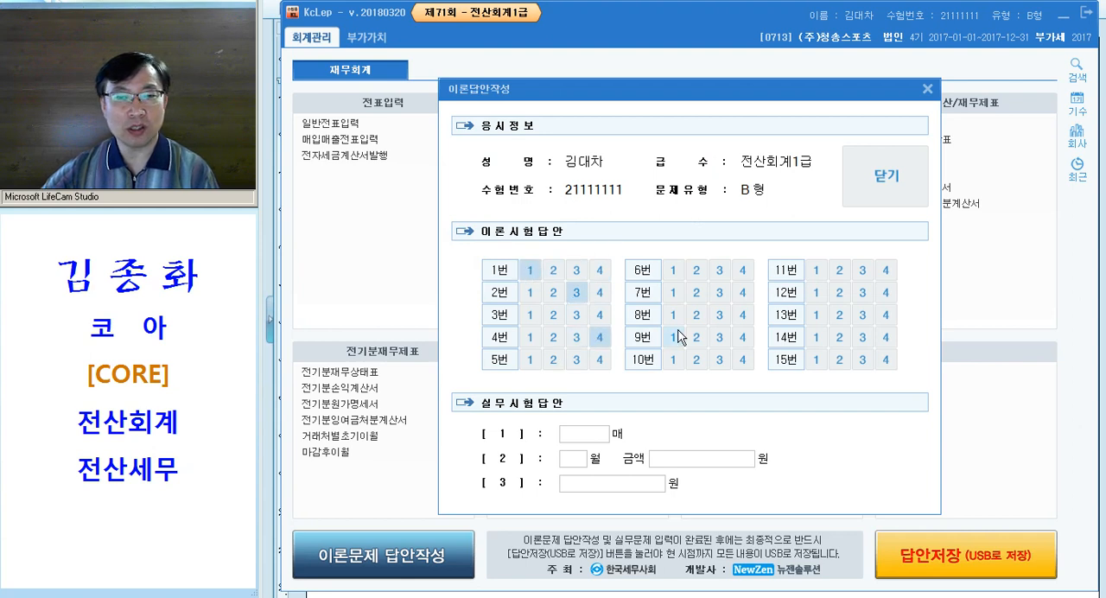
left_click(725, 296)
left_click(839, 293)
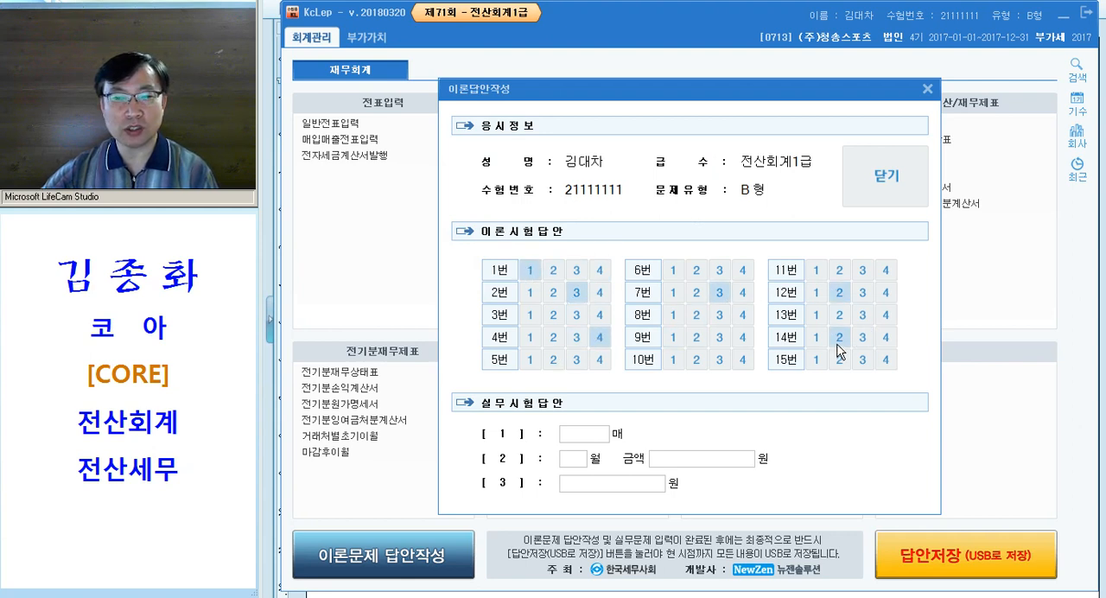
Check the blank 실무시험답안 fields, close the theory answer sheet and acknowledge its notice
left_click(574, 435)
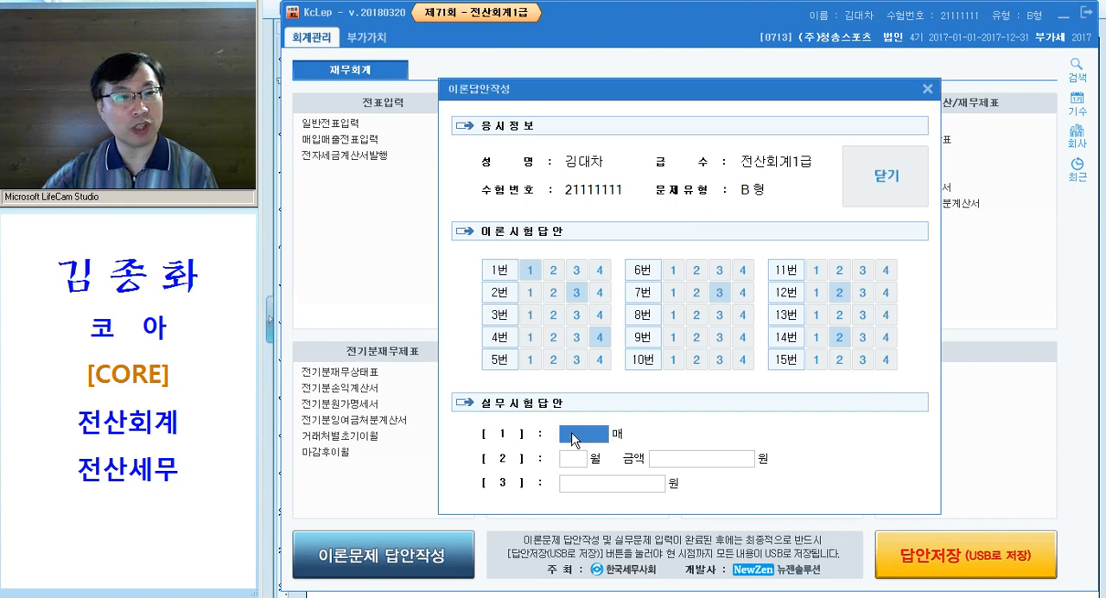
key("Tab")
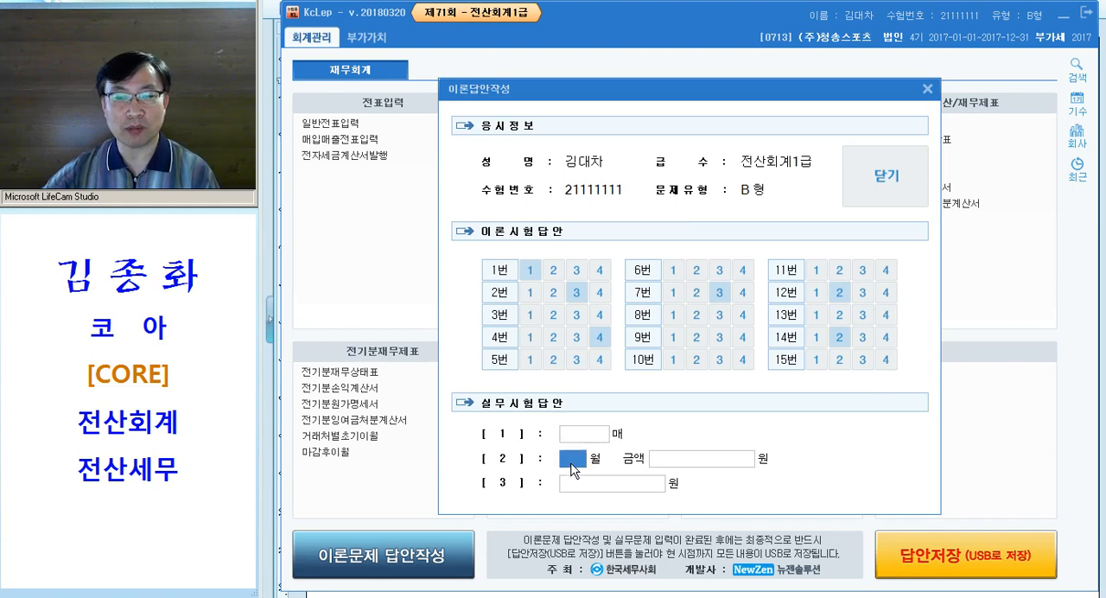
key("Tab")
key("Tab")
key("Tab")
key("Tab")
key("Tab")
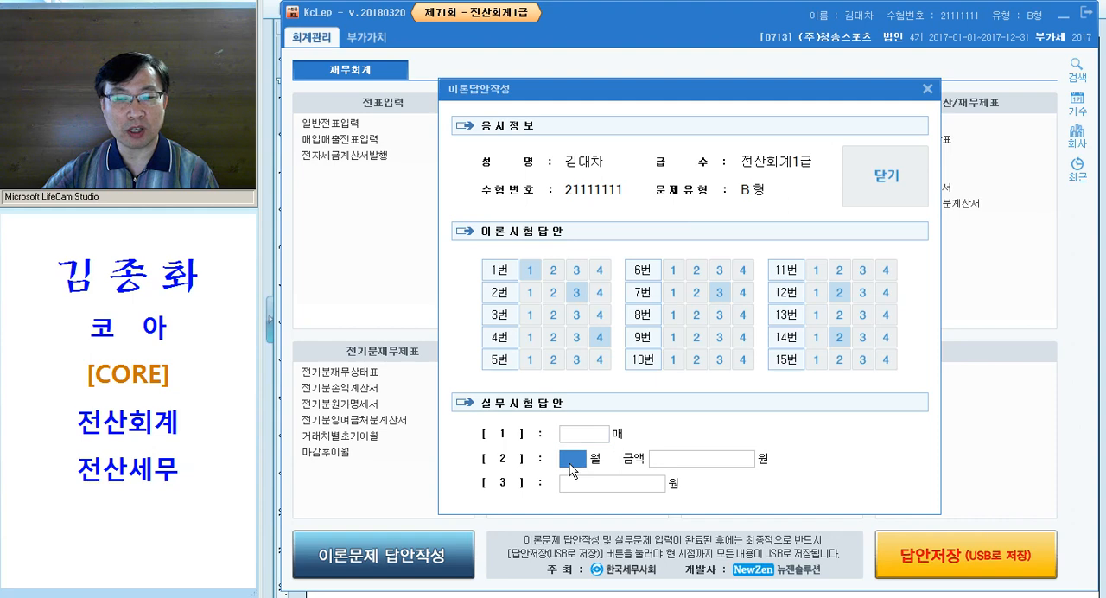
left_click(878, 185)
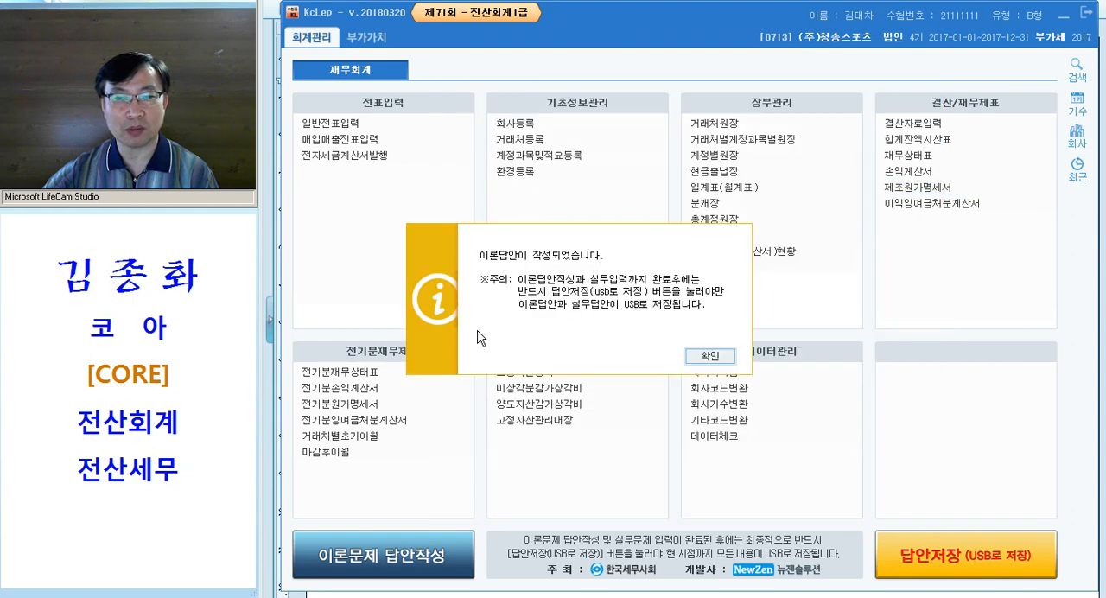
left_click(702, 356)
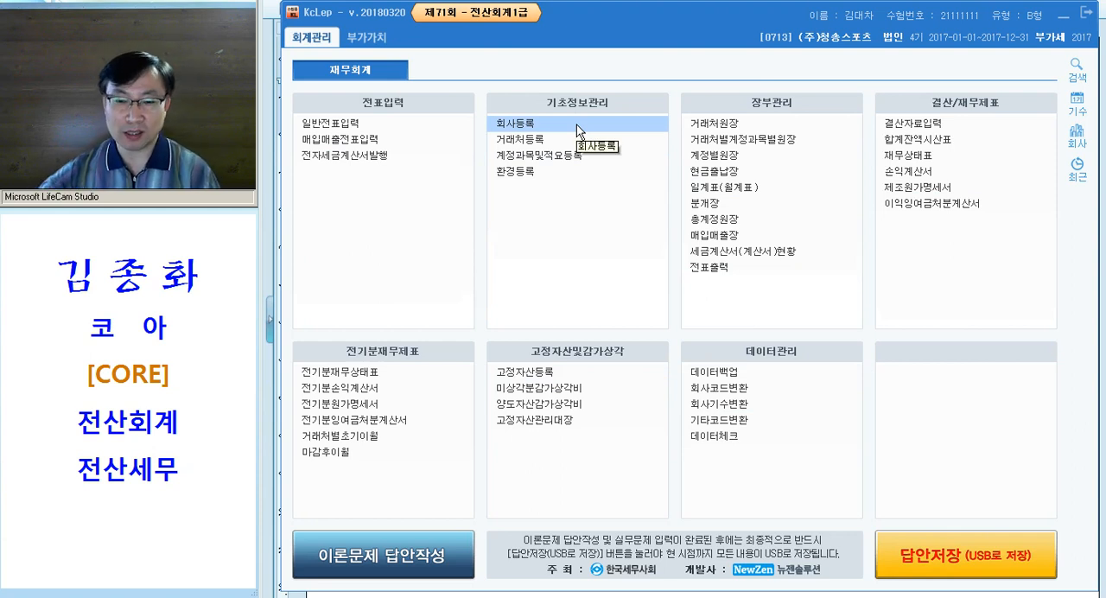
Switch to the 제71회 실무시험 document and colour the words 스포츠용품을 제조, 판매하는 중소기업 magenta
left_click(733, 596)
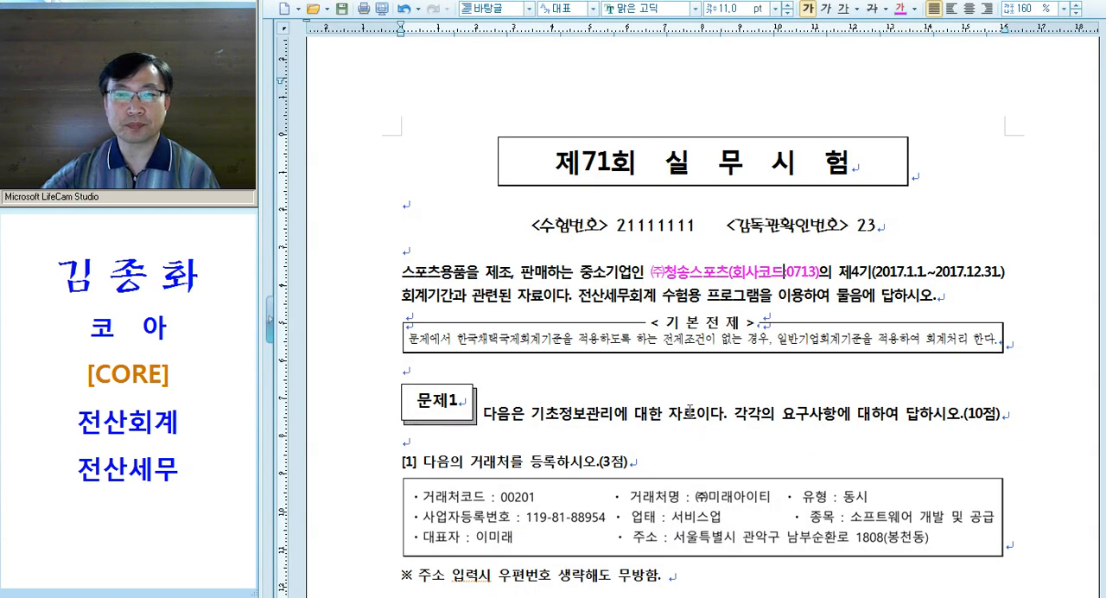
left_click_drag(401, 273, 632, 275)
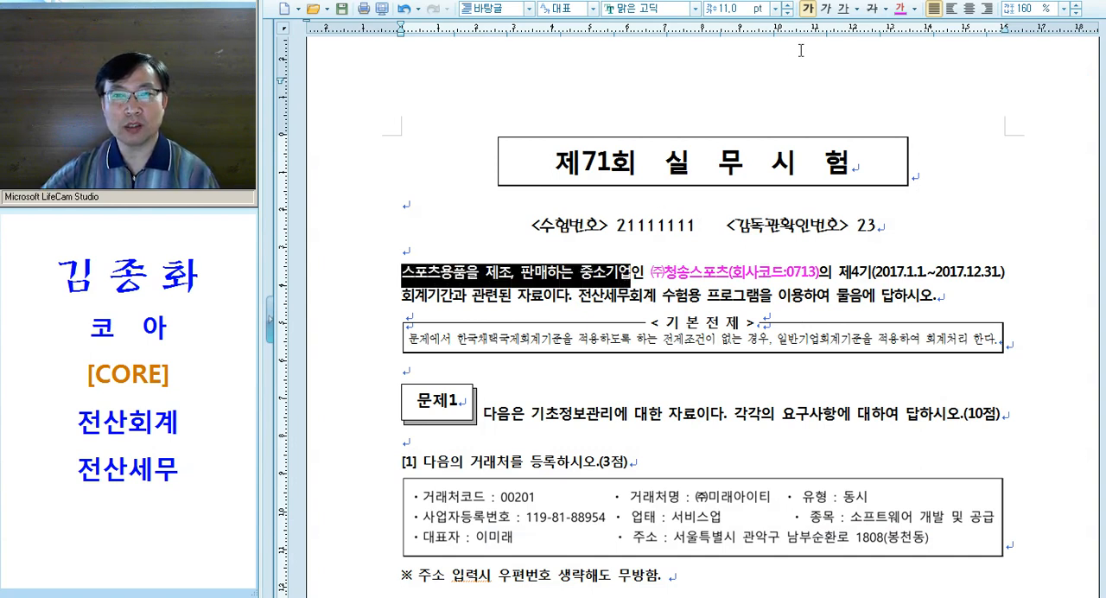
left_click(900, 9)
left_click(516, 282)
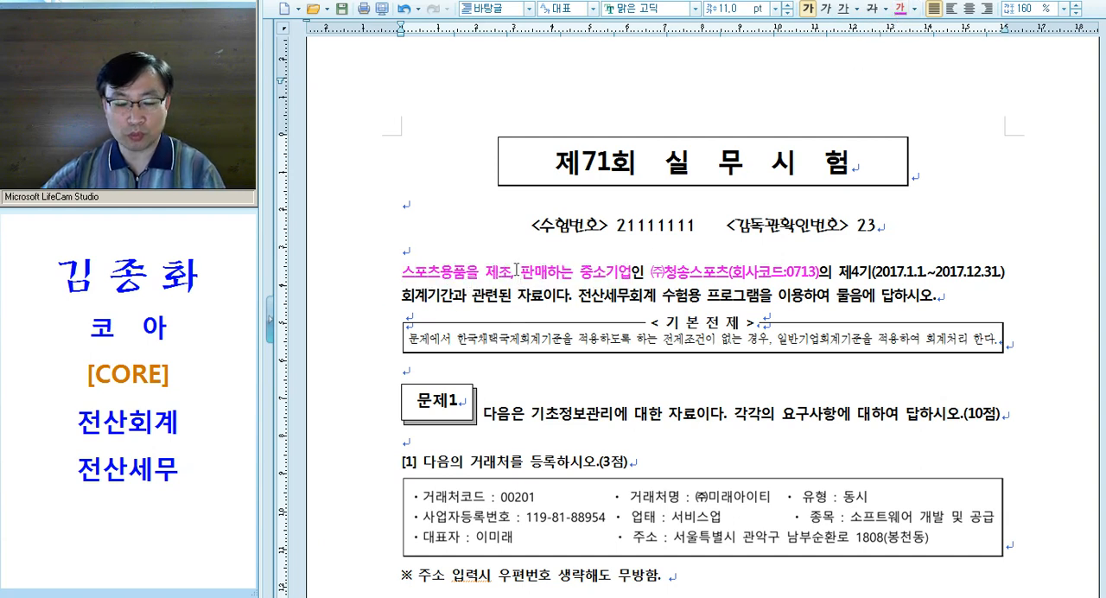
Copy the magenta text's formatting and apply it to 초정보관리 in the 문제1 instruction line
key("alt+c")
key("Return")
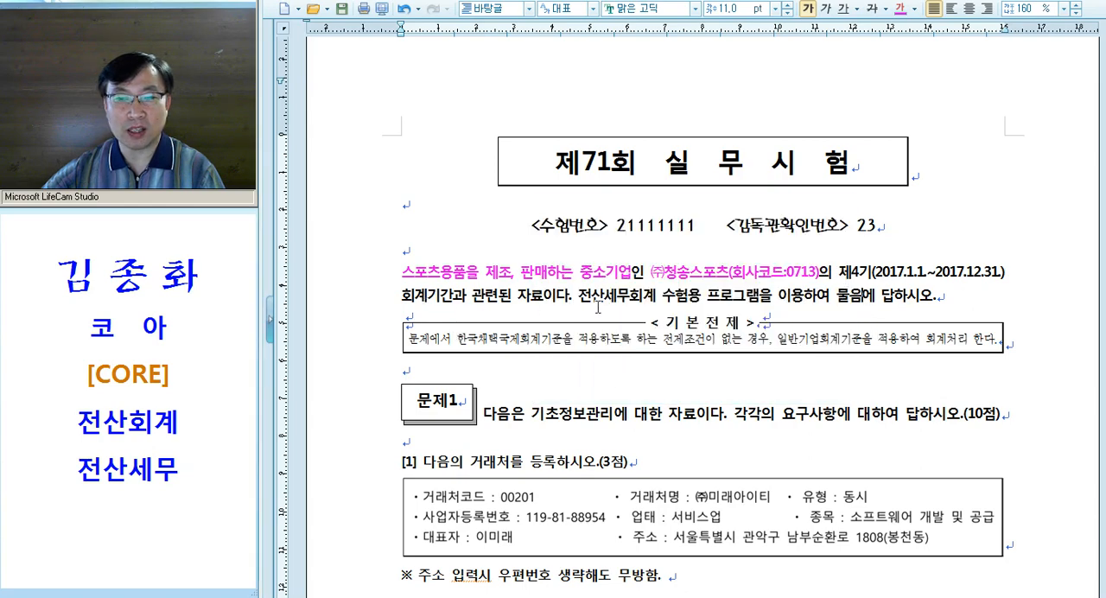
scroll(791, 307, "down", 3)
scroll(743, 281, "down", 1)
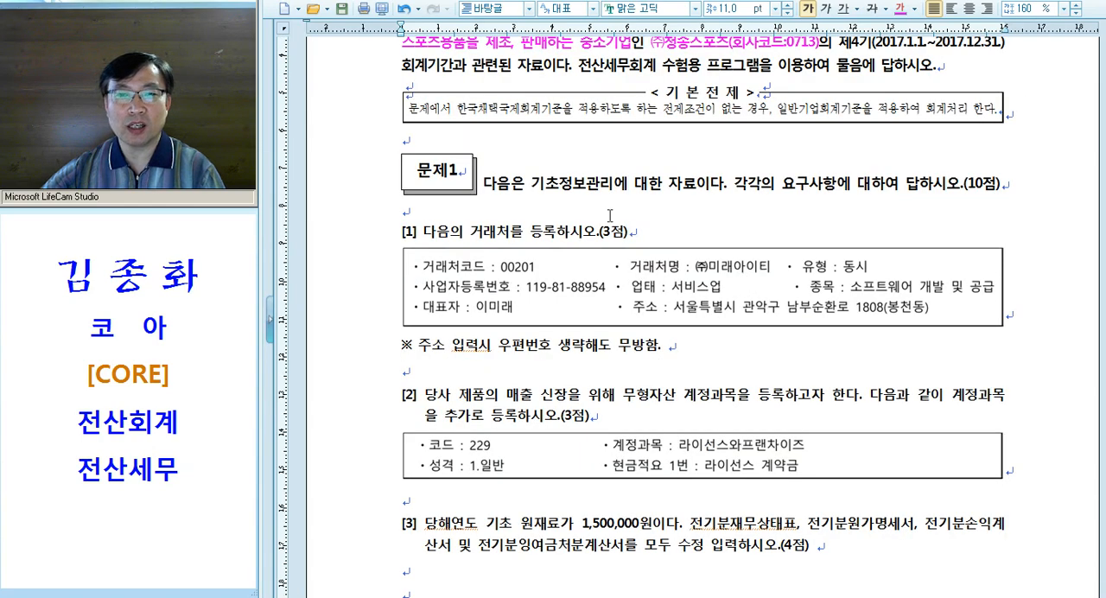
left_click_drag(546, 183, 612, 184)
key("alt+c")
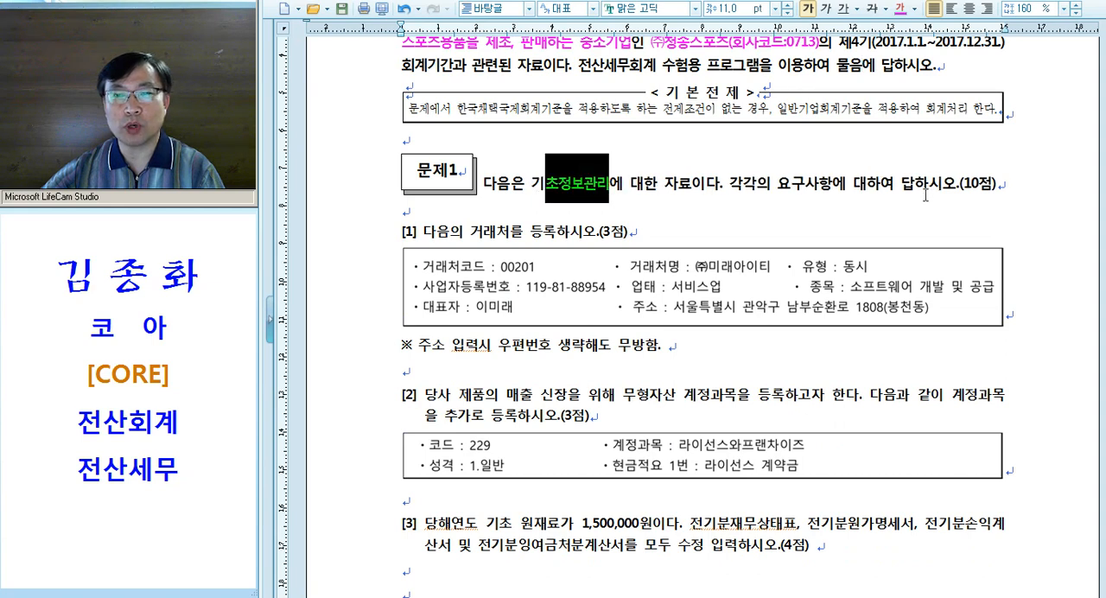
Undo the magenta colouring of 초정보관리 and colour the full term 기초정보관리 in the 문제1 instruction line magenta
left_click_drag(959, 187, 1005, 189)
left_click(993, 204)
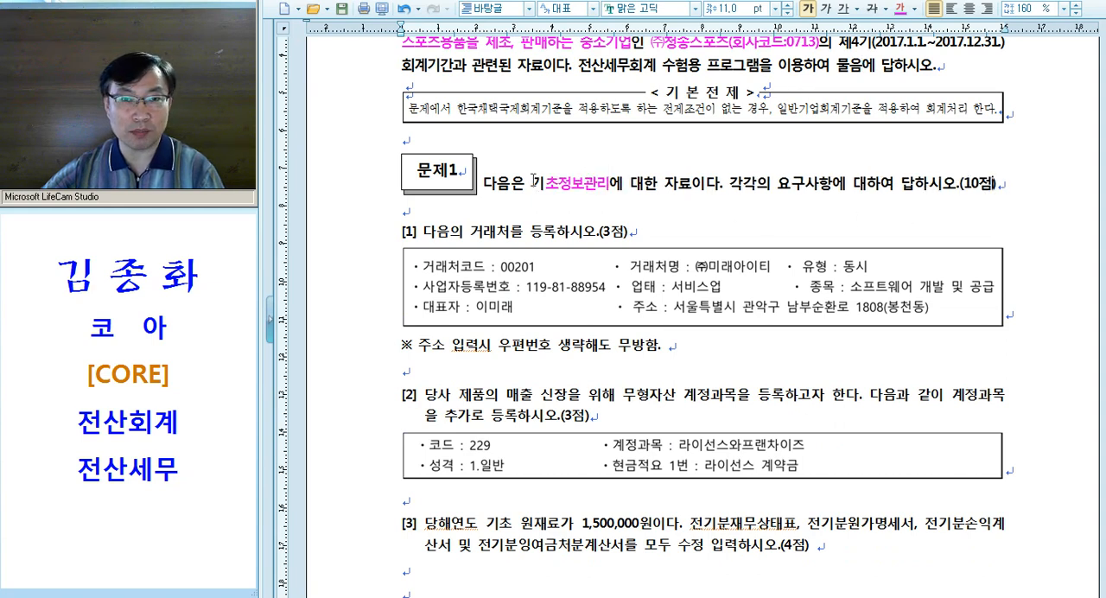
left_click_drag(534, 185, 608, 184)
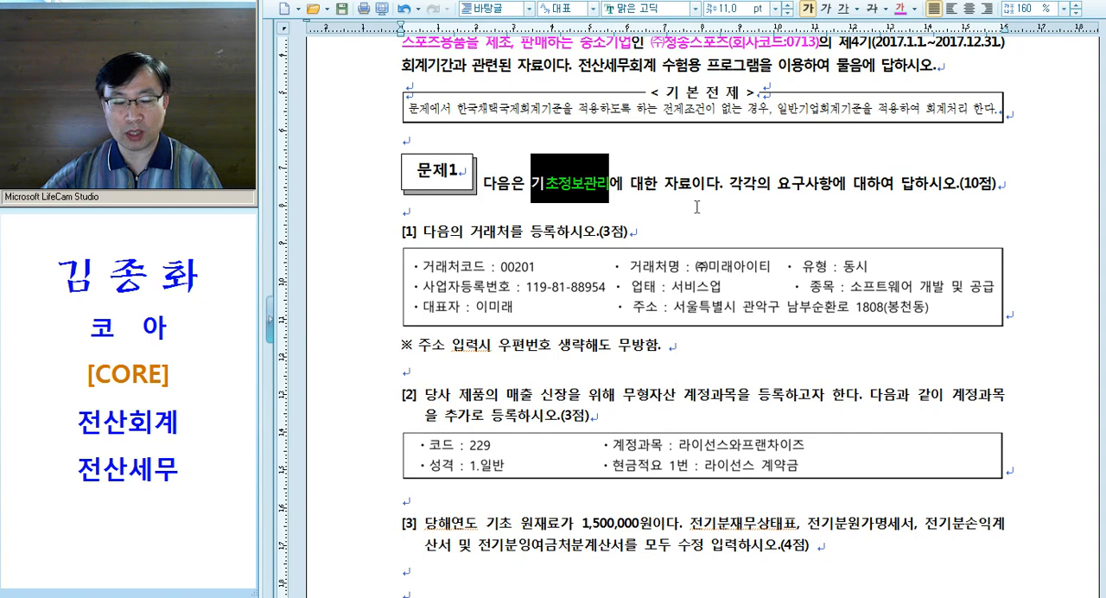
key("ctrl+z")
left_click_drag(531, 184, 614, 184)
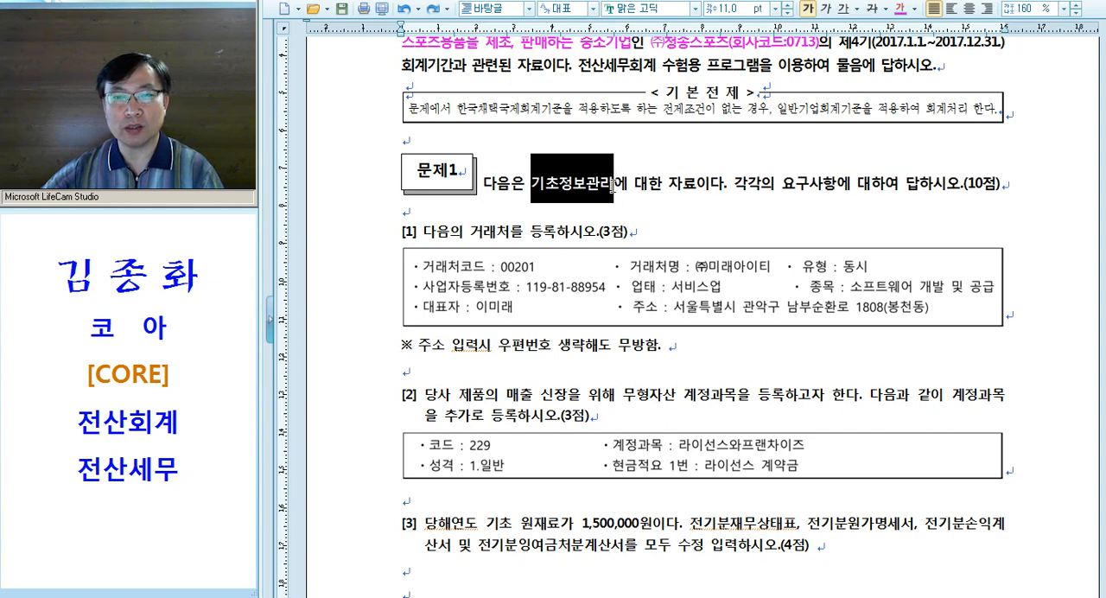
left_click(900, 7)
left_click(725, 181)
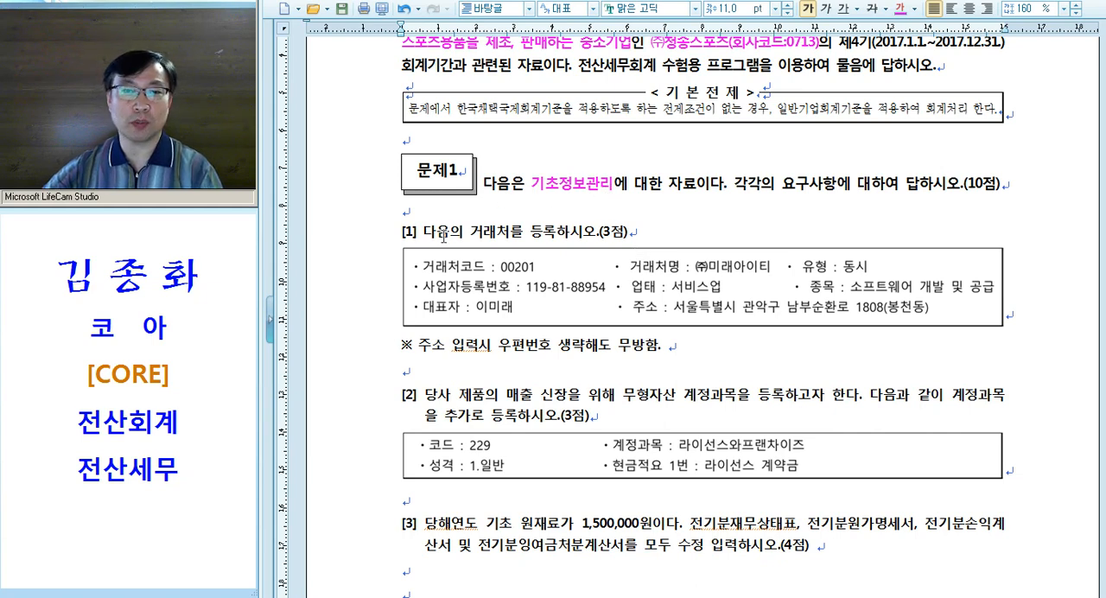
Apply the copied magenta formatting to the words 거래처를 등록 in question [1]
left_click_drag(469, 231, 563, 232)
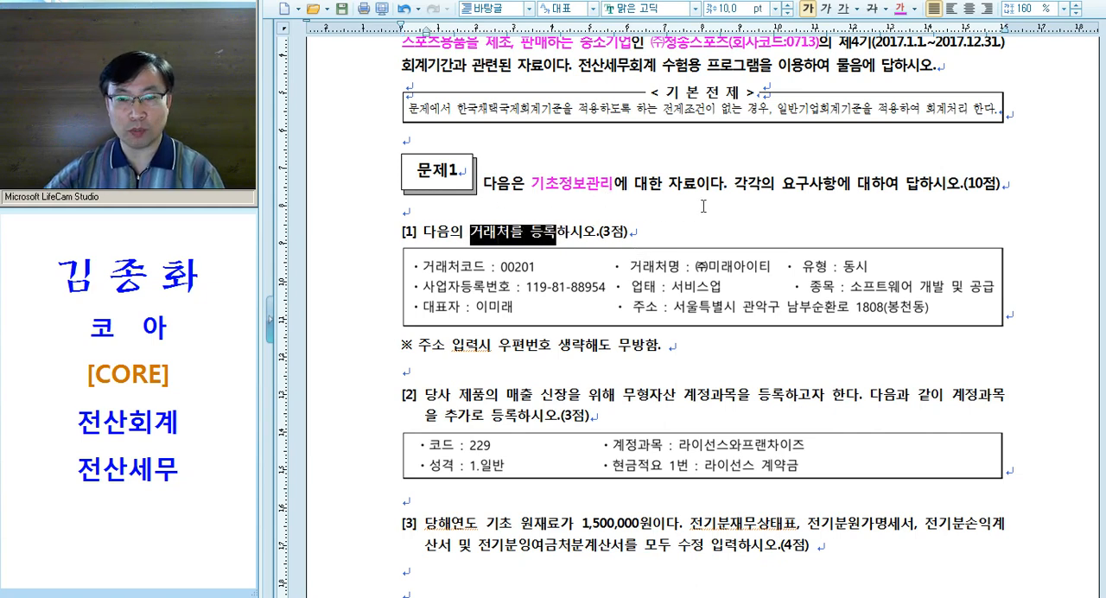
key("alt+c")
left_click(529, 233)
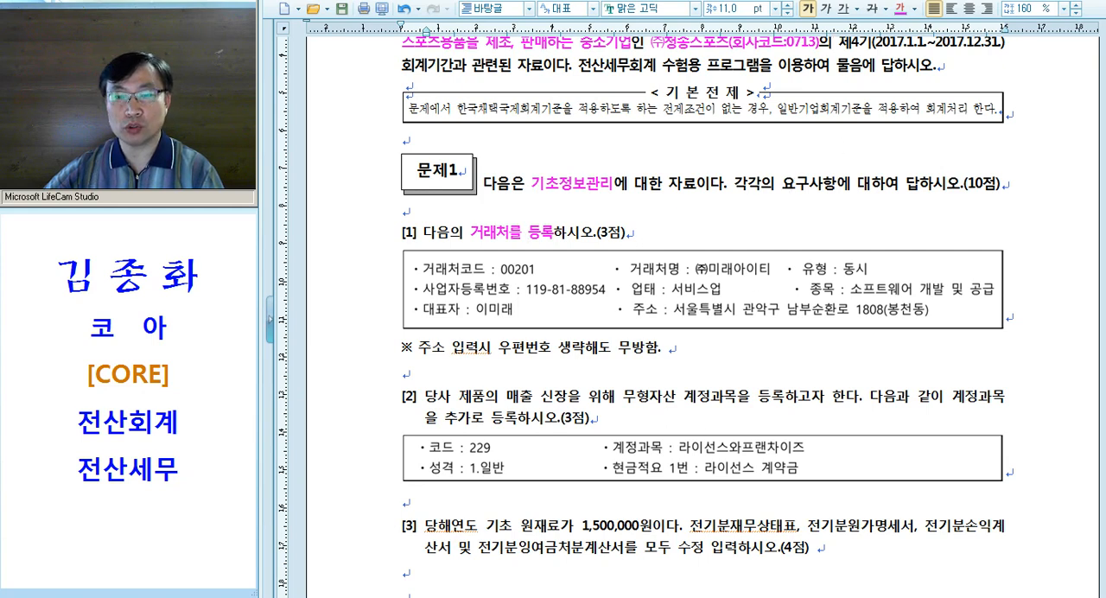
Switch to KcLep and open 거래처등록 under 기초정보관리
key("alt+Tab")
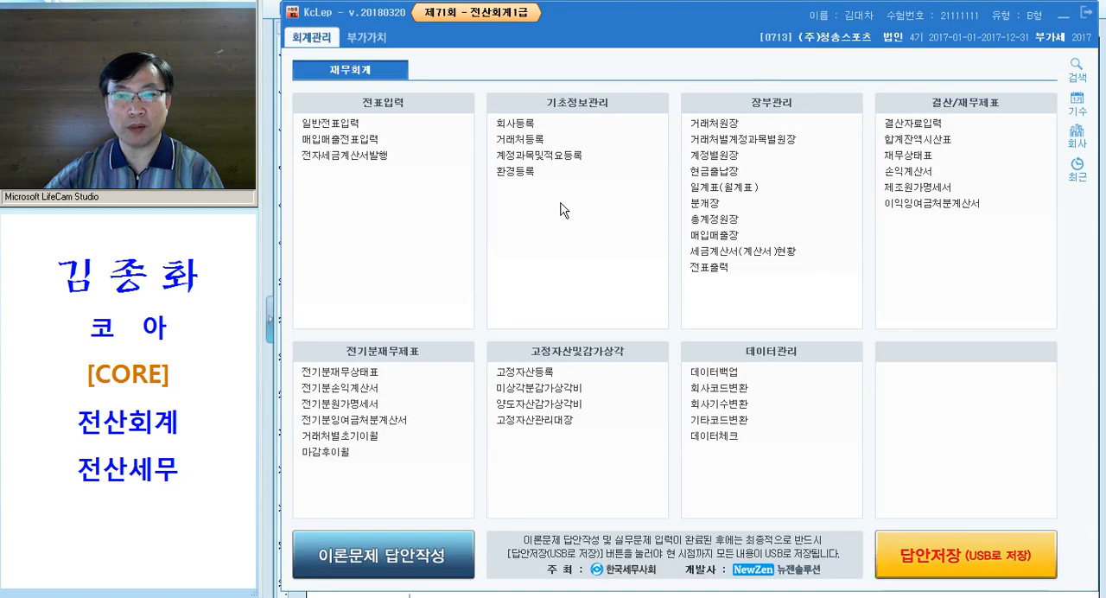
left_click(536, 140)
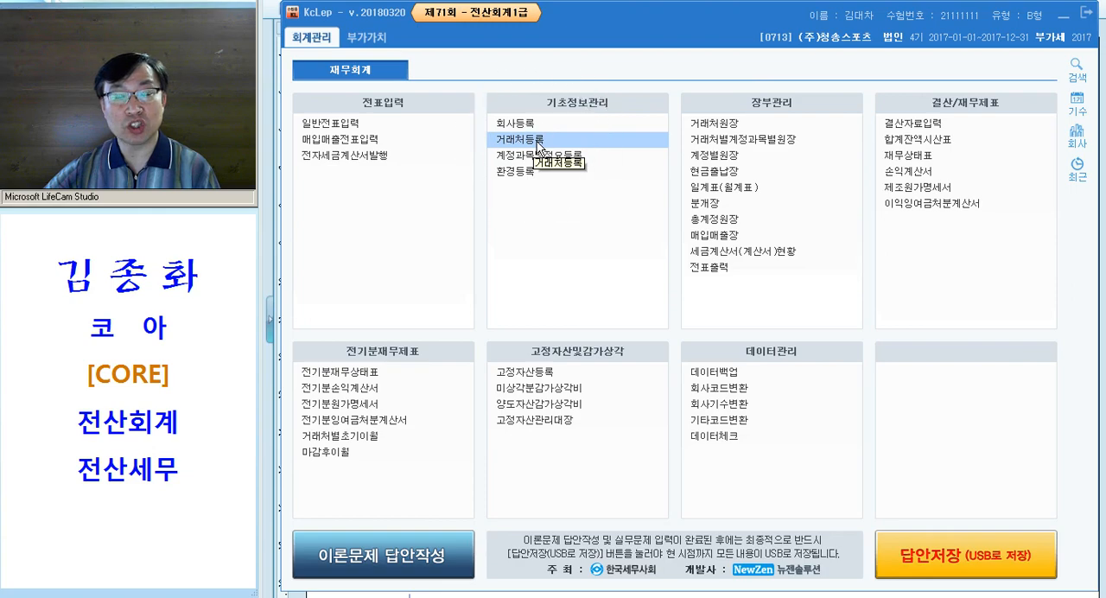
double_click(536, 140)
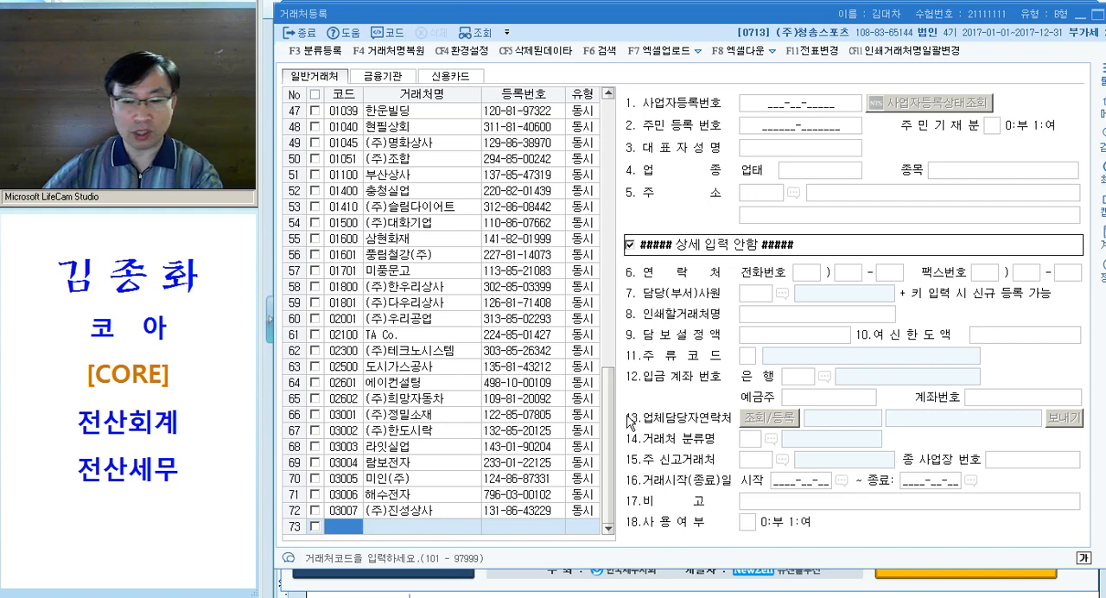
Add a general trading partner with code 201, name (주)미래아이티 and type 동시
type("201")
key("Return")
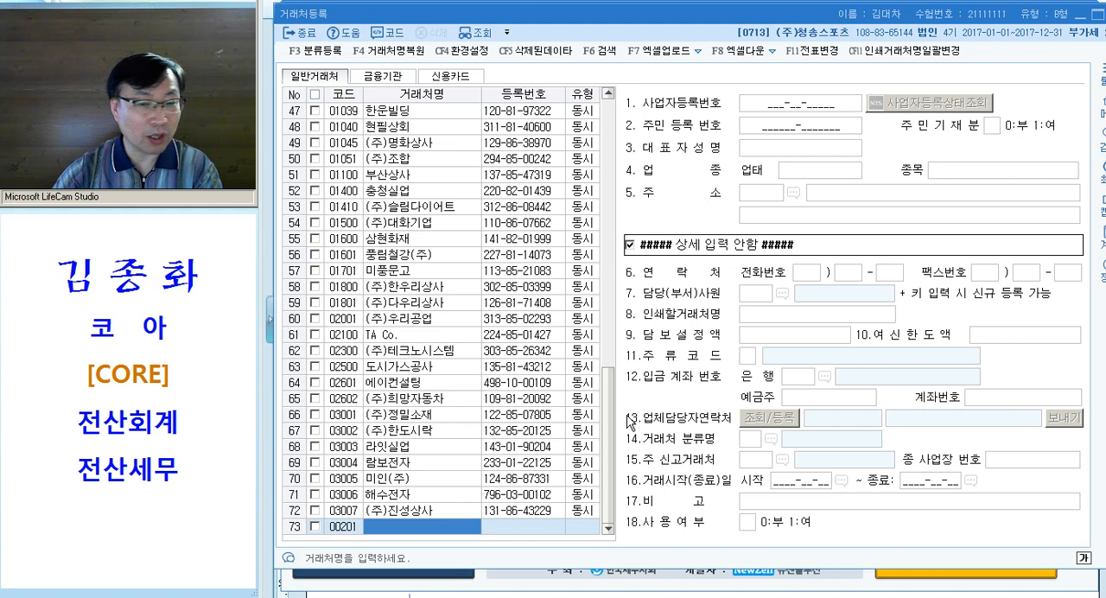
type("(주)미래")
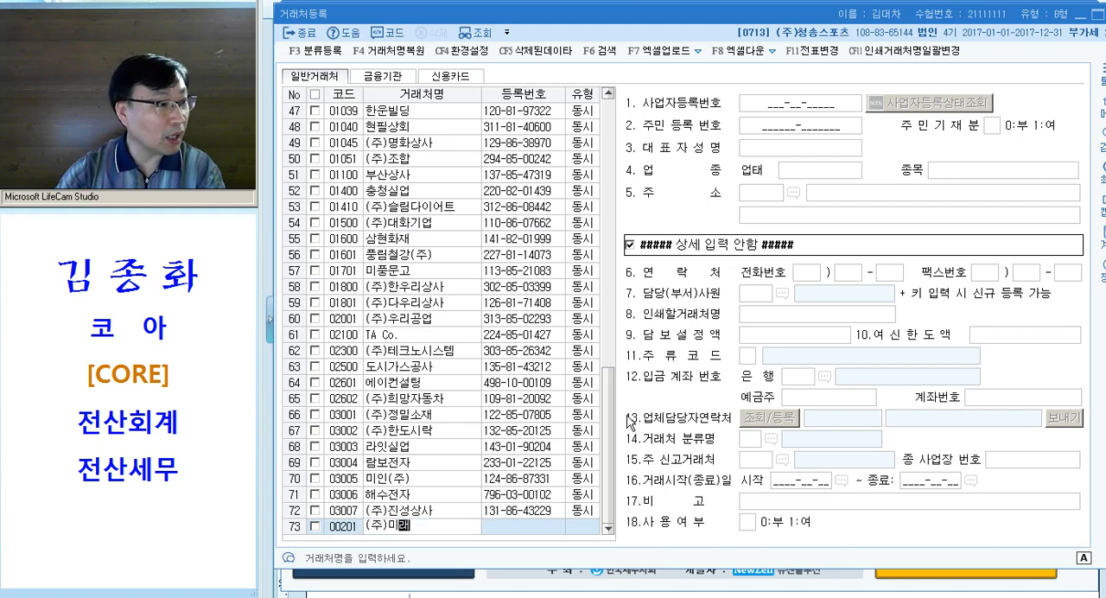
type("아이티")
key("Return")
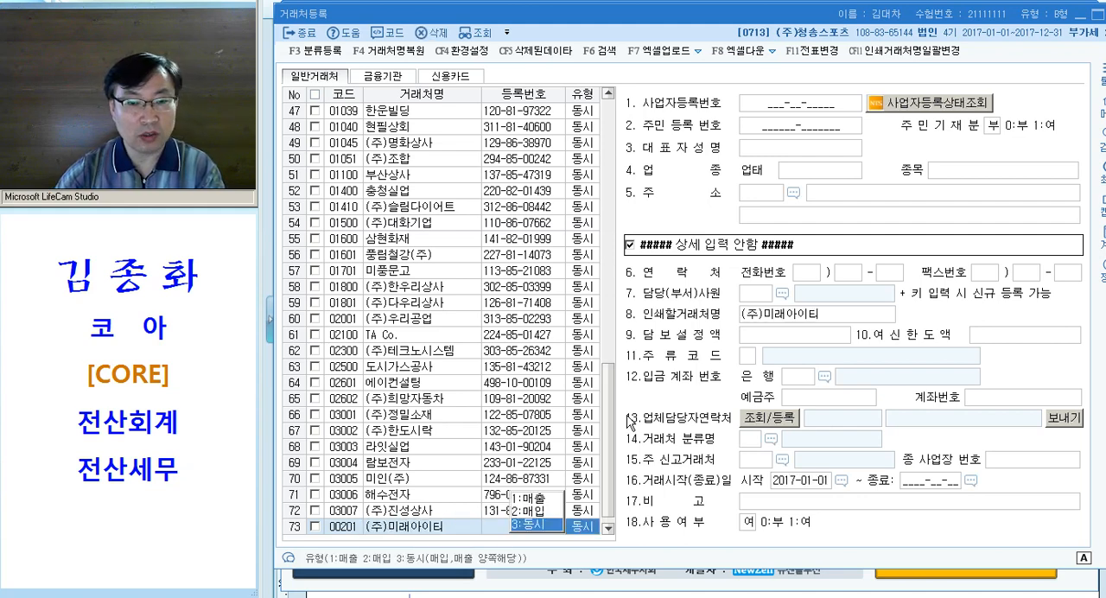
key("Return")
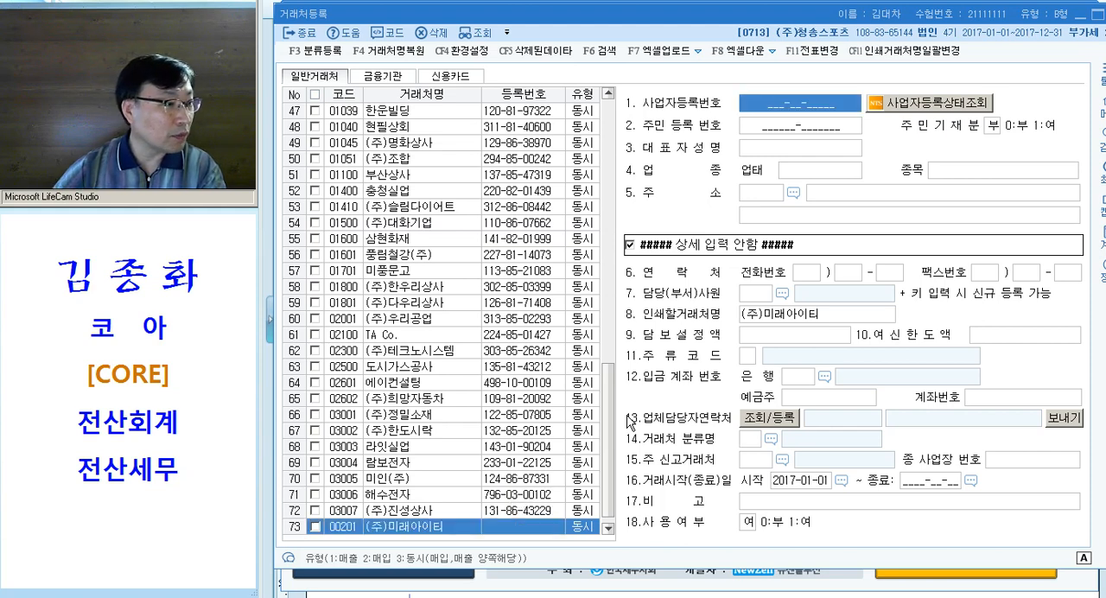
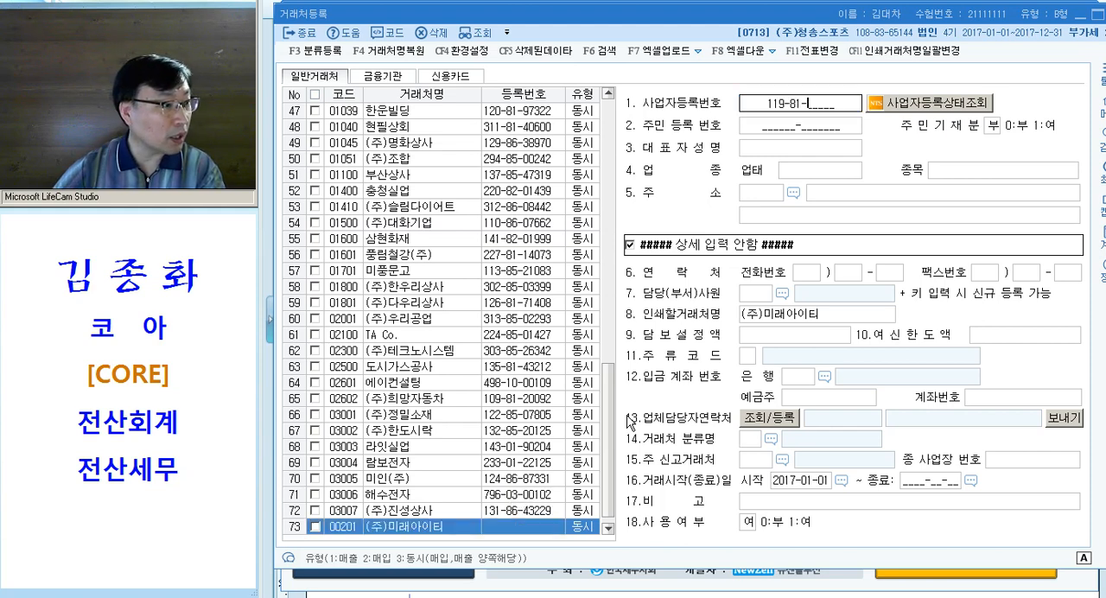
Fill in the business registration number and the representative's name for (주)미래아이티 from the exam question
key("Return")
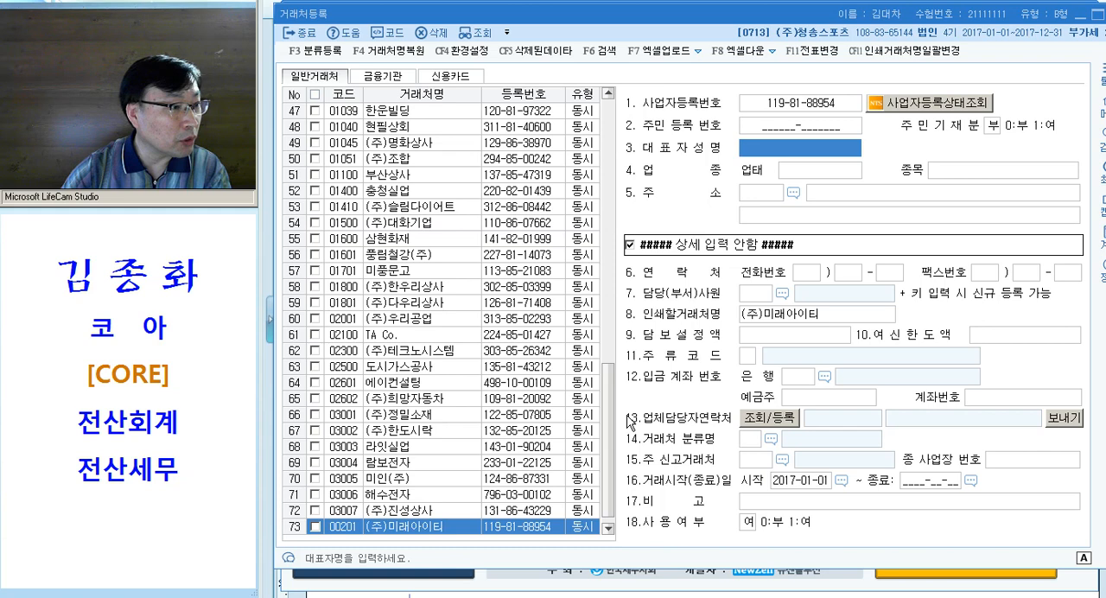
key("Return")
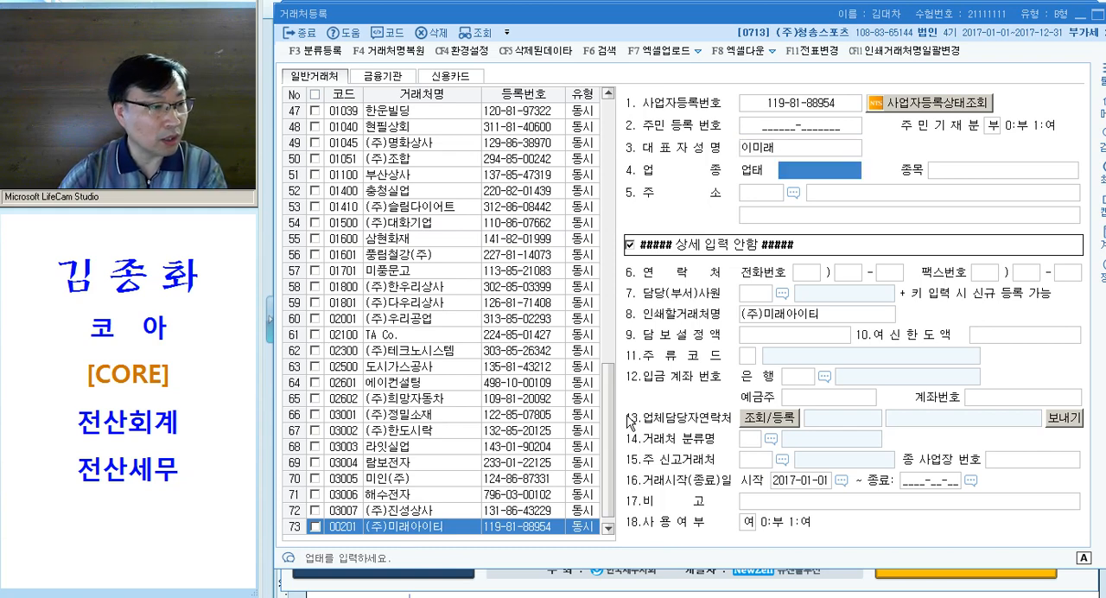
Set the 업태 of (주)미래아이티 to 서비스업 and its 종목 to 소프트웨어 개발 및 공급
type("서비스")
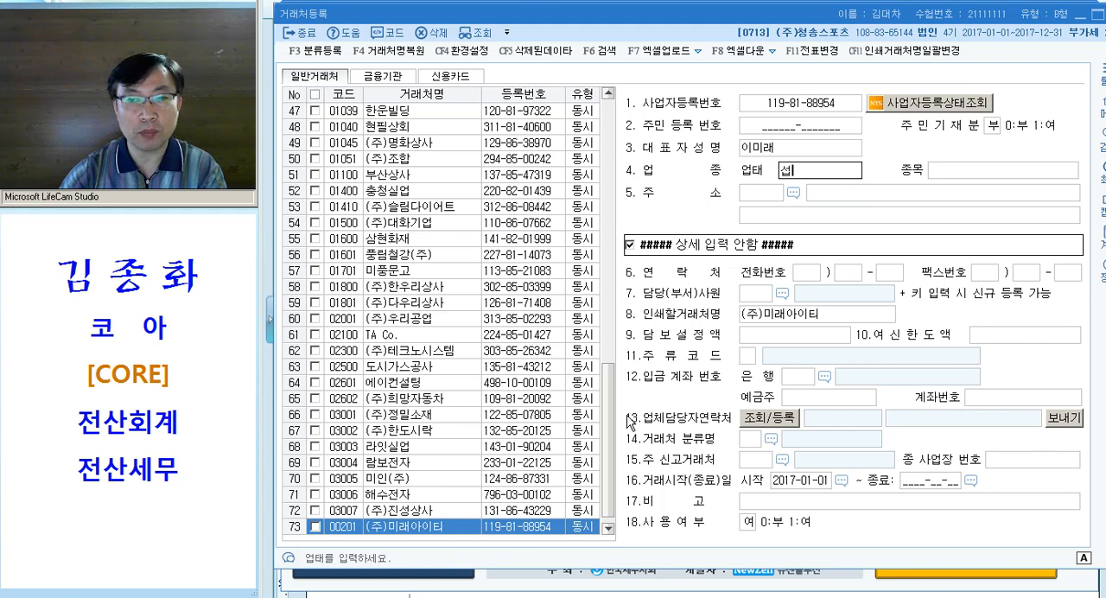
key("Return")
key("Up")
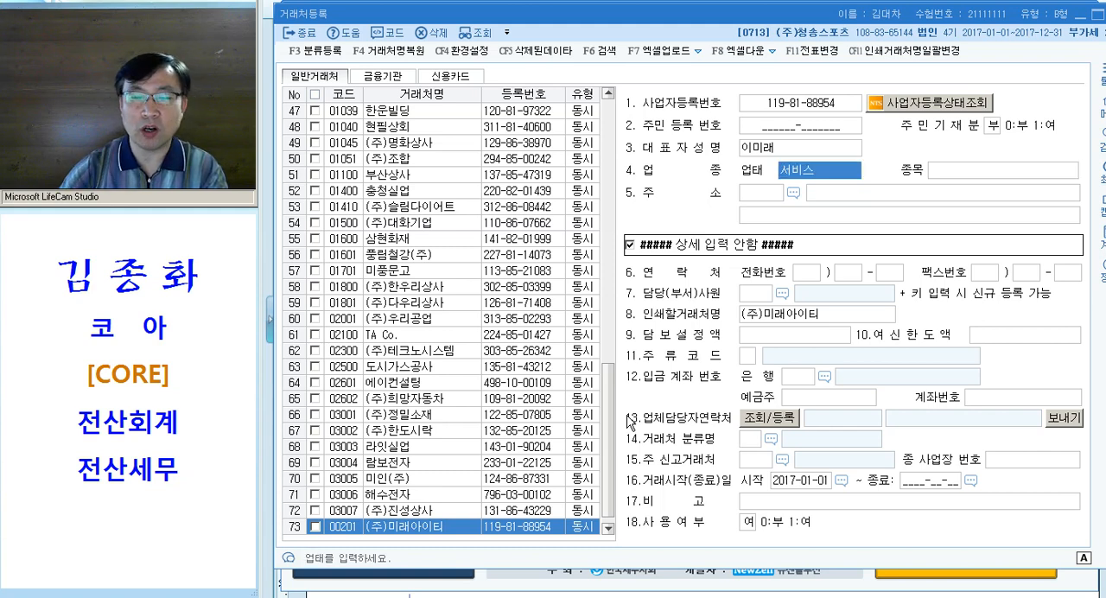
type("서비")
key("Return")
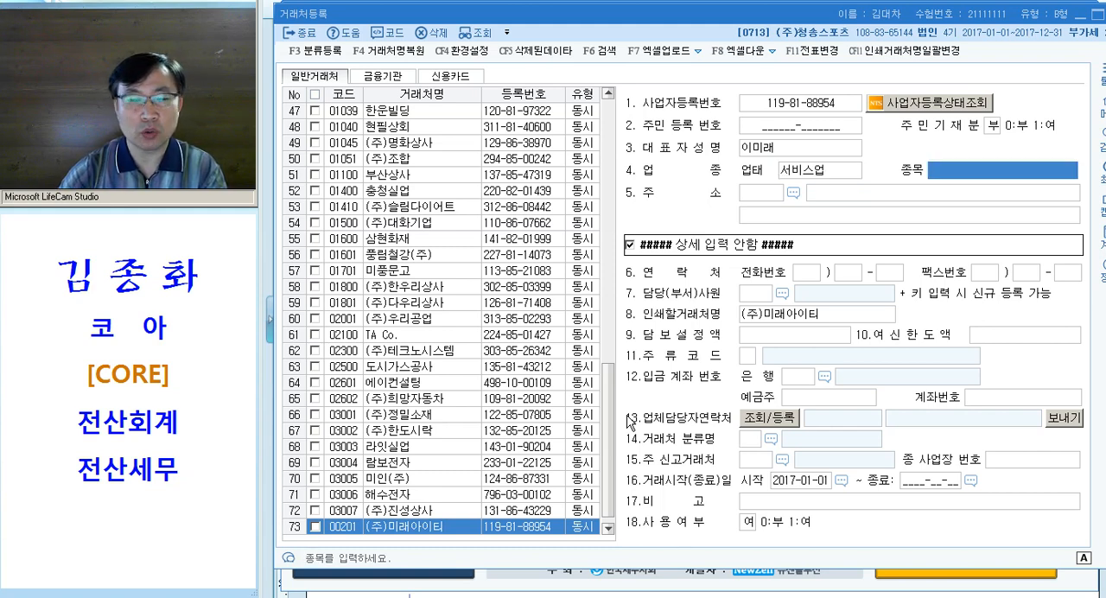
type("소픈")
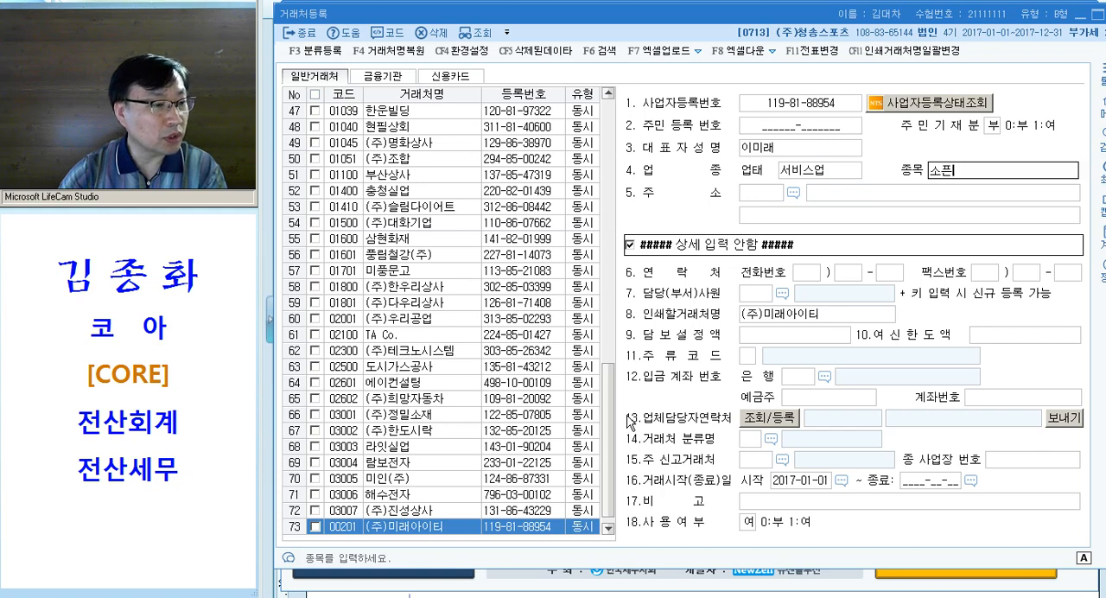
type("트웨어 개발")
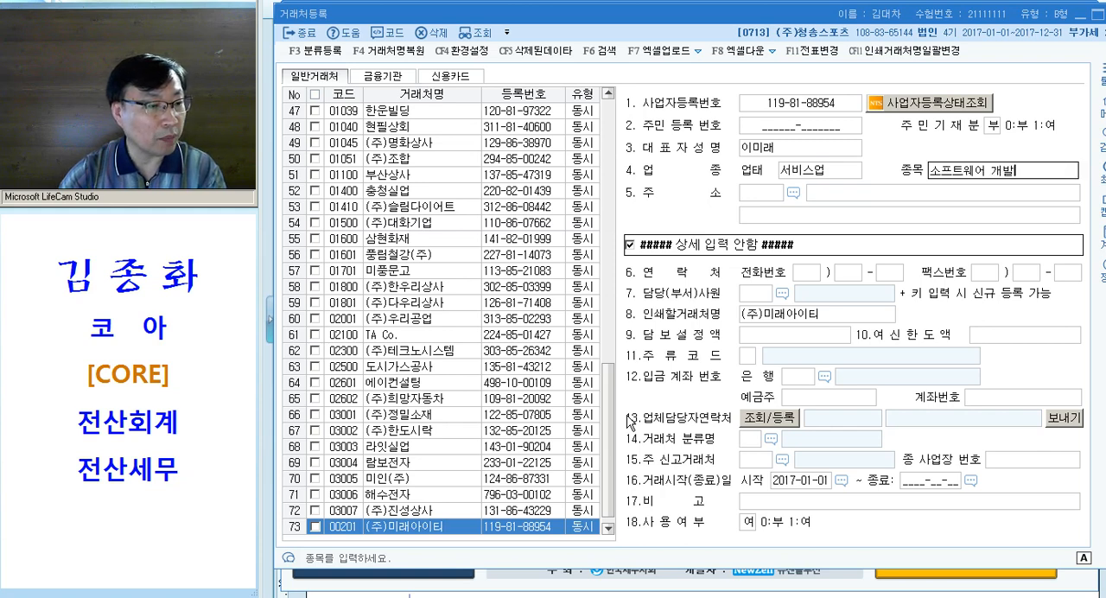
type(" 및 공급")
key("Return")
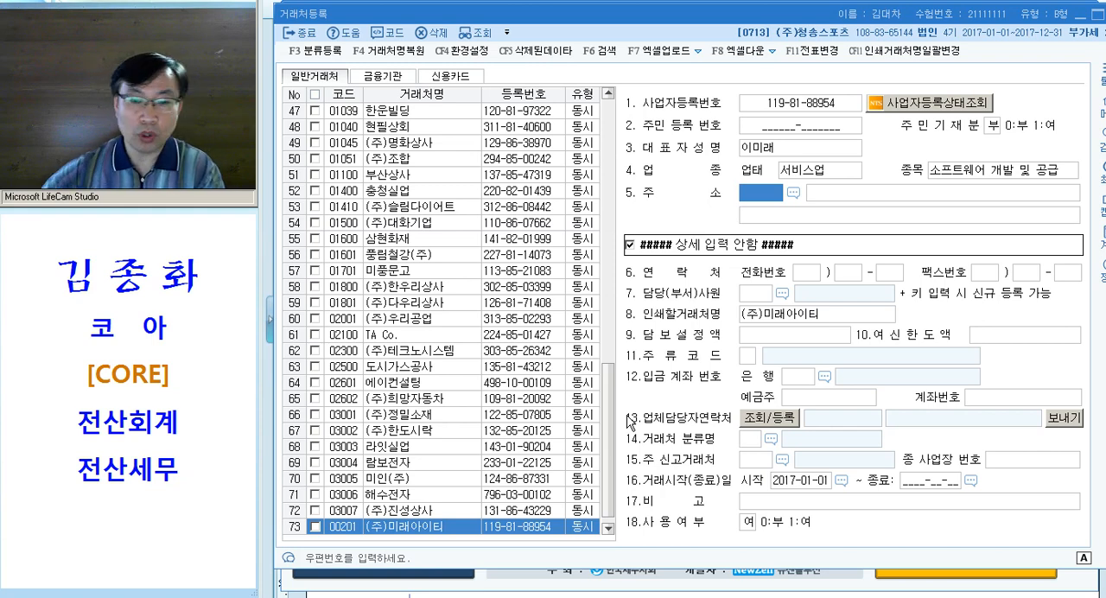
Switch to the exam document and underline the note that the postal code may be omitted when entering the address
key("alt+Tab")
left_click(375, 353)
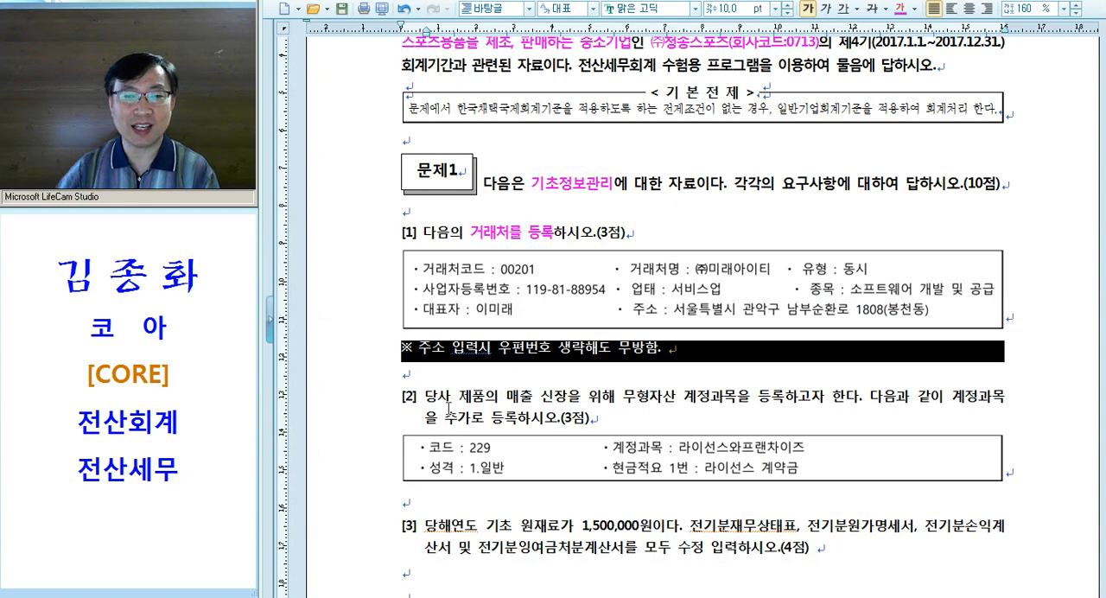
left_click(844, 7)
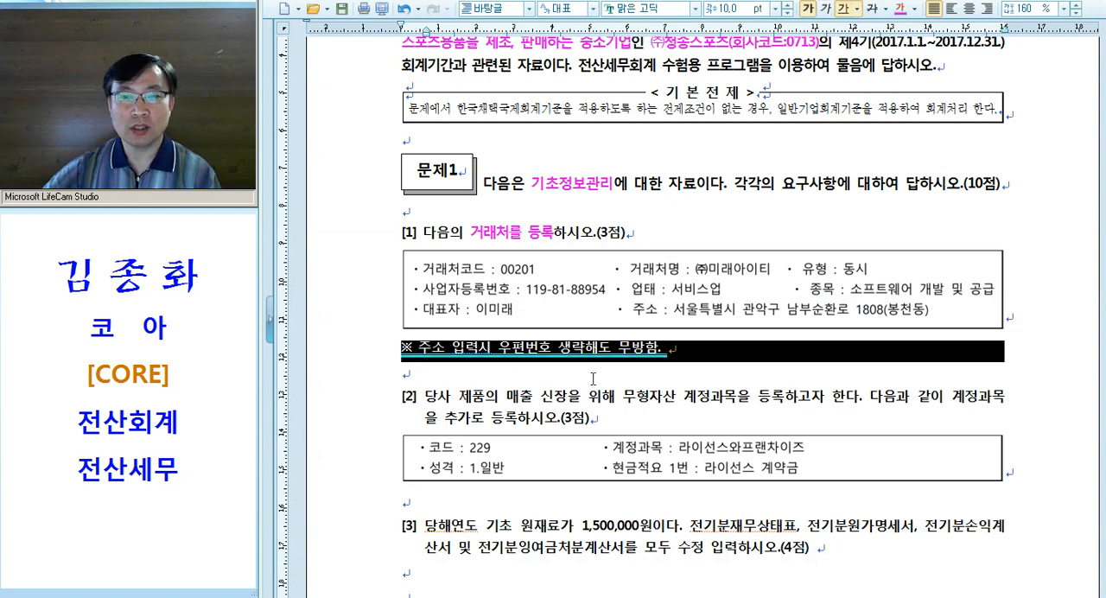
left_click(554, 357)
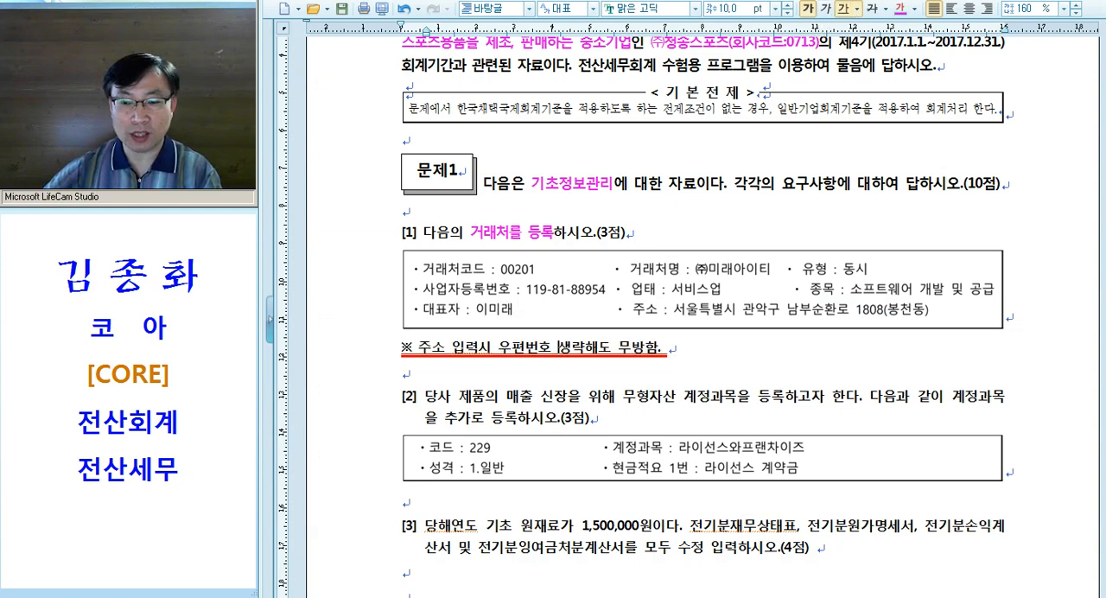
Back in KcLep, skip the postal code lookup and enter the business address of (주)미래아이티, leaving the address detail blank
key("alt+Tab")
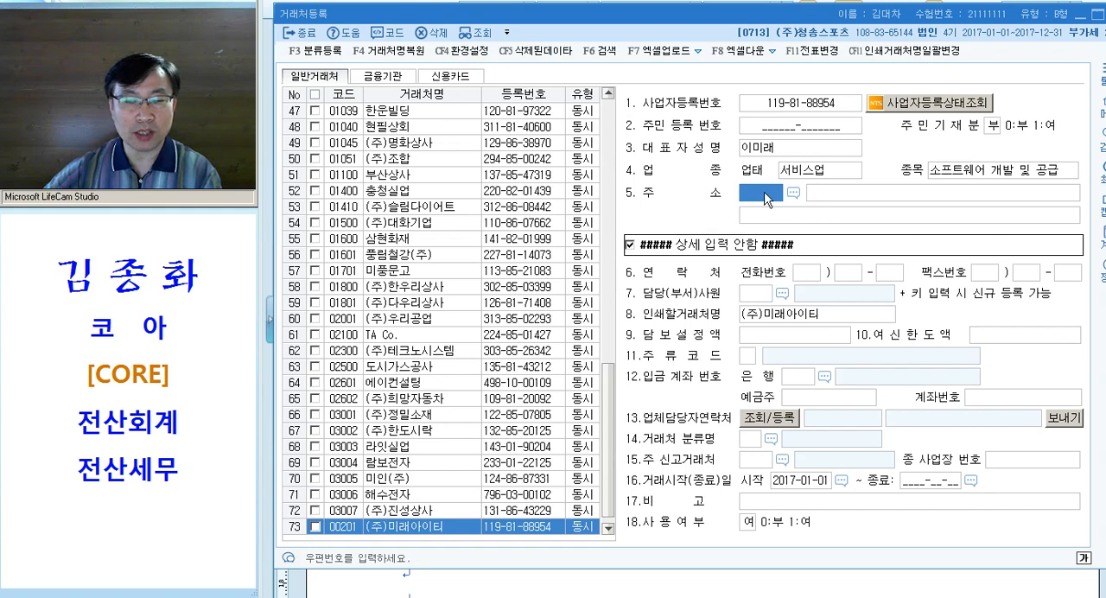
left_click(764, 196)
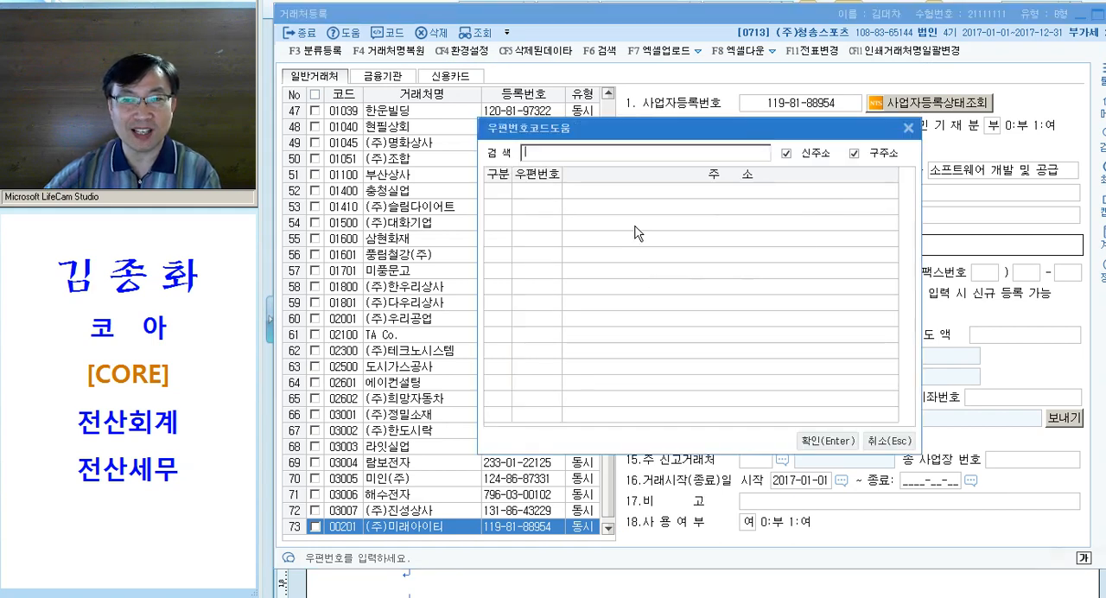
key("Escape")
key("Return")
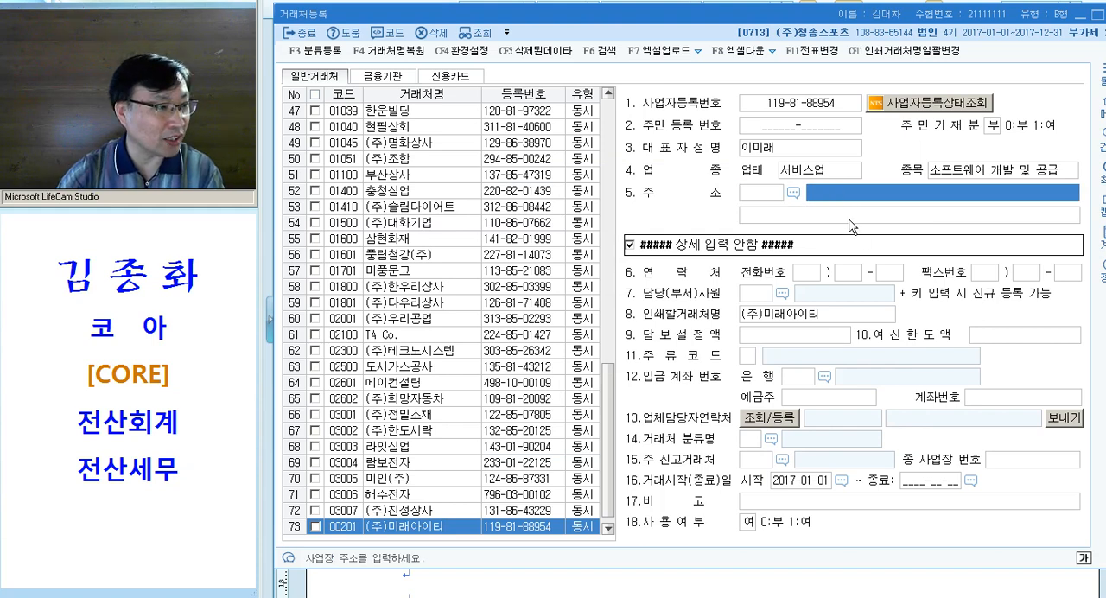
type("서울트")
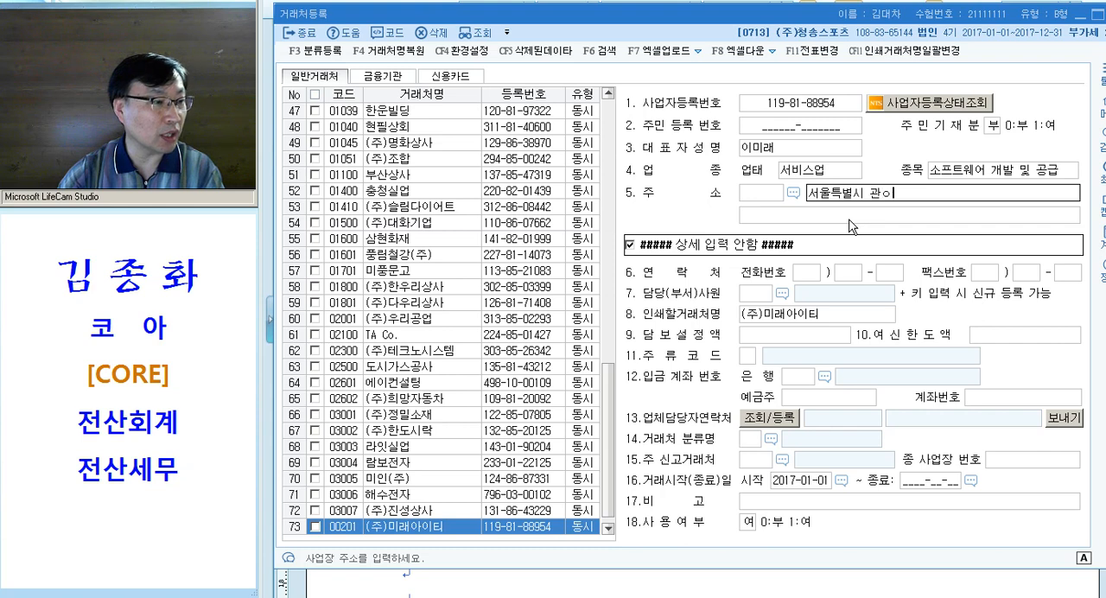
type("별시 관악구 남부수")
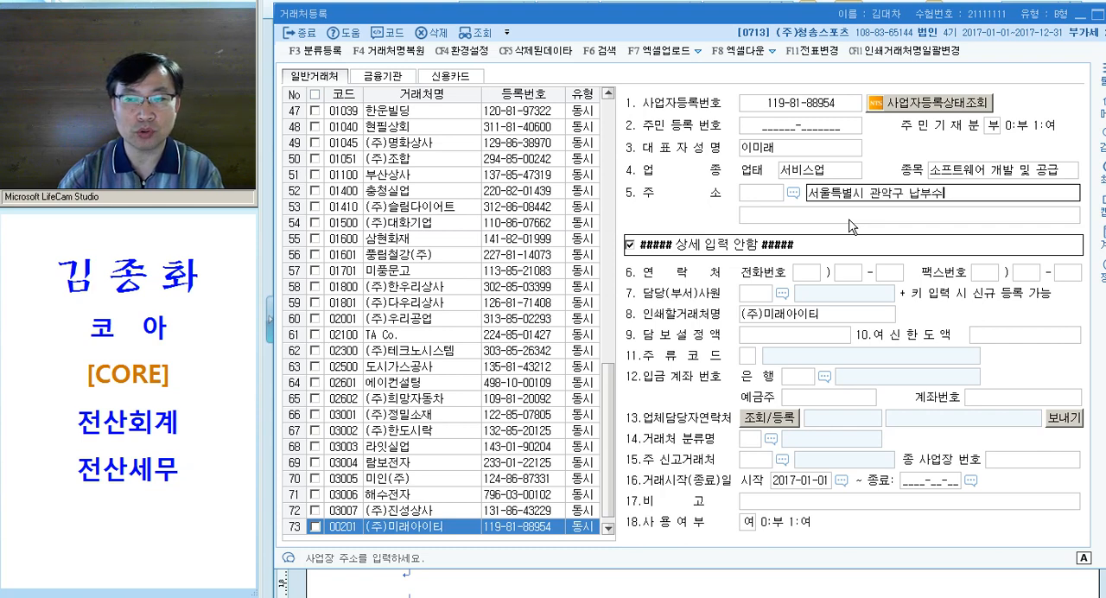
key("BackSpace")
key("BackSpace")
key("BackSpace")
type("남부호")
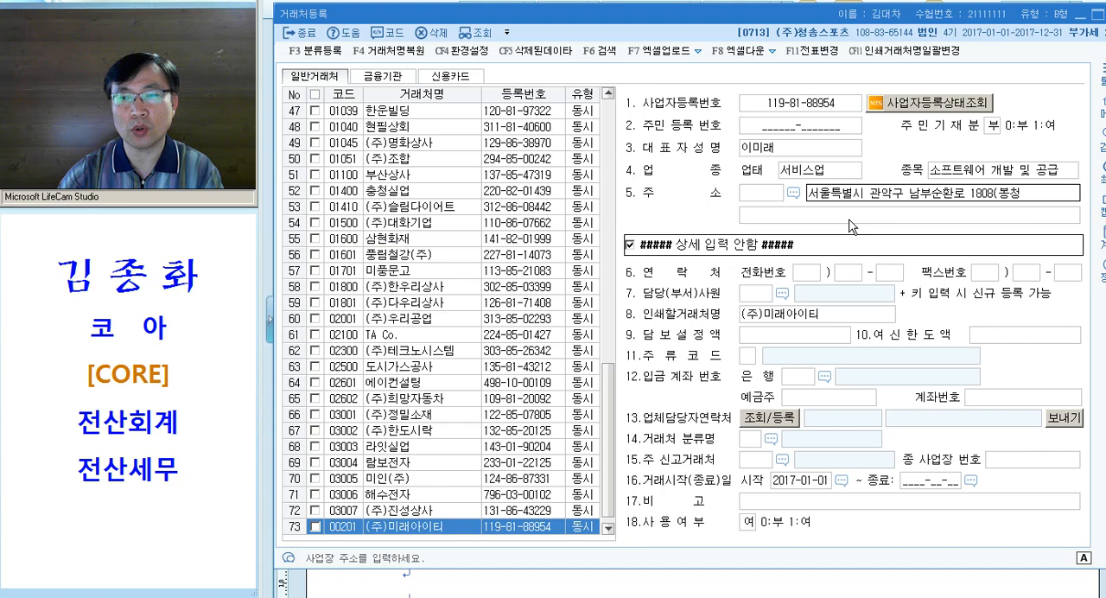
left_click(849, 218)
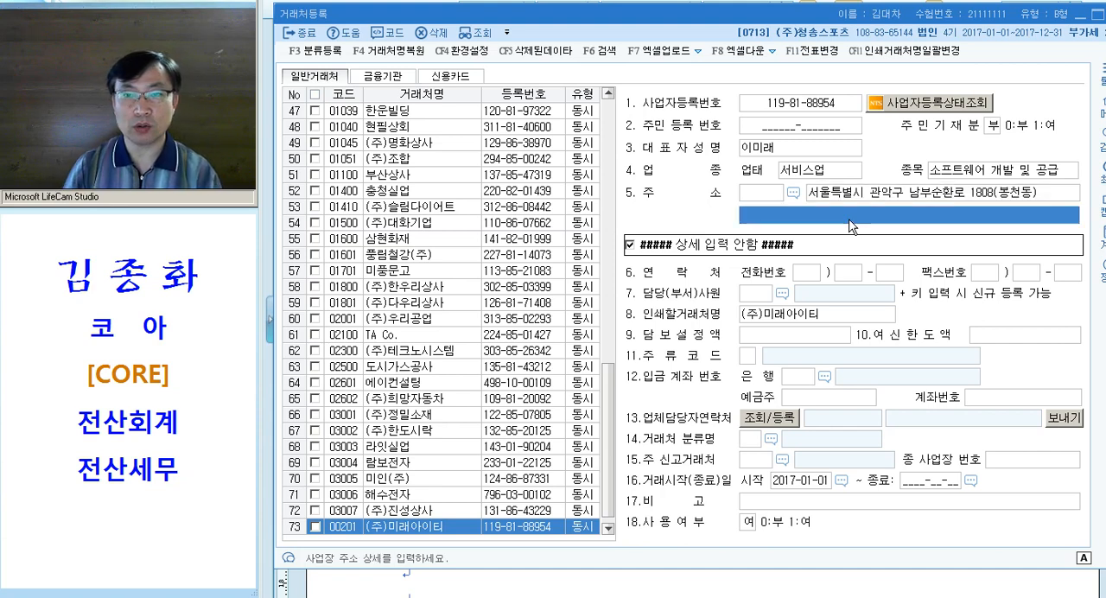
key("Return")
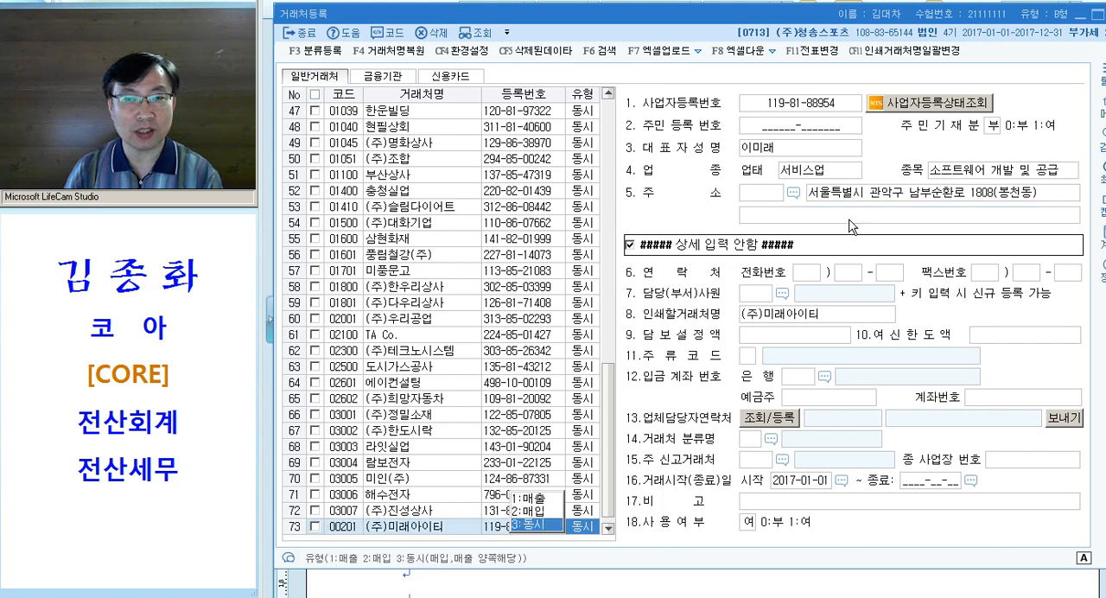
Switch to the exam document and color the phrase "무형자산 계정과목을 등록" in question [2] magenta
key("alt+Tab")
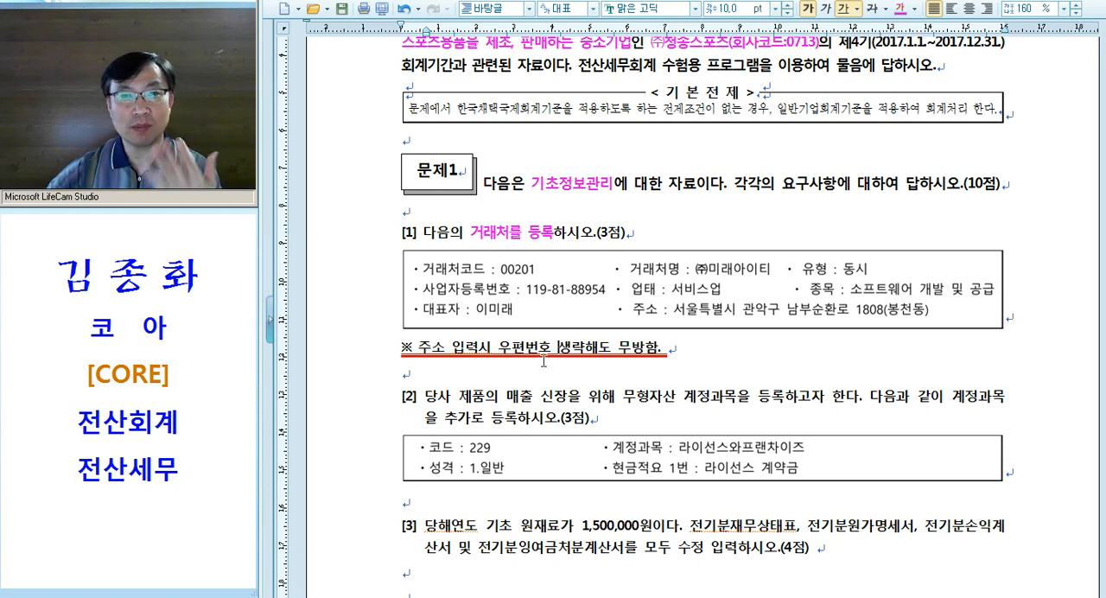
scroll(556, 373, "down", 3)
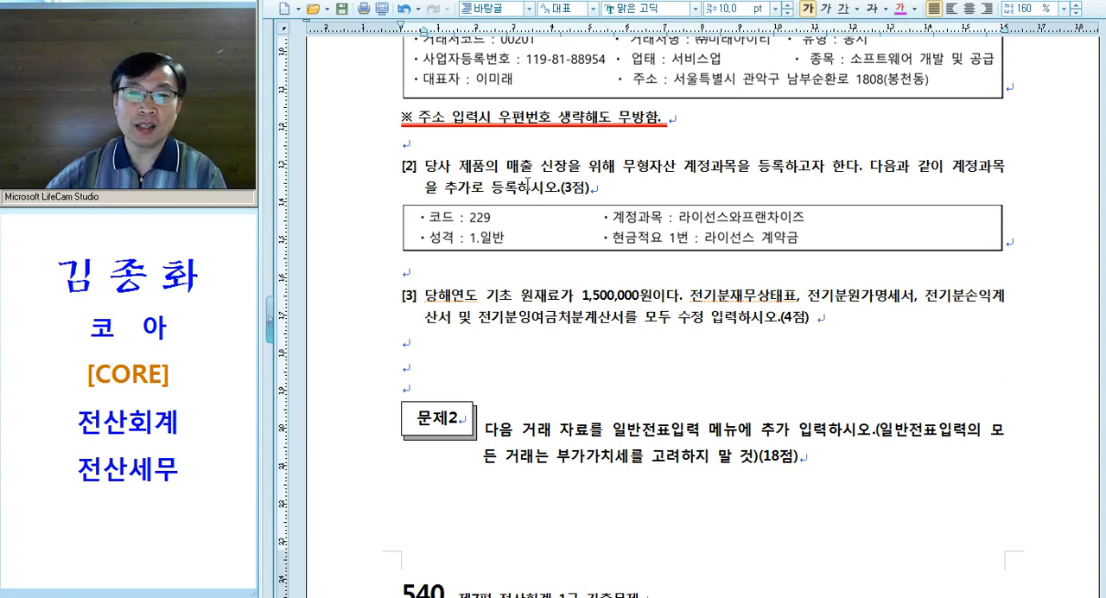
left_click_drag(625, 164, 783, 173)
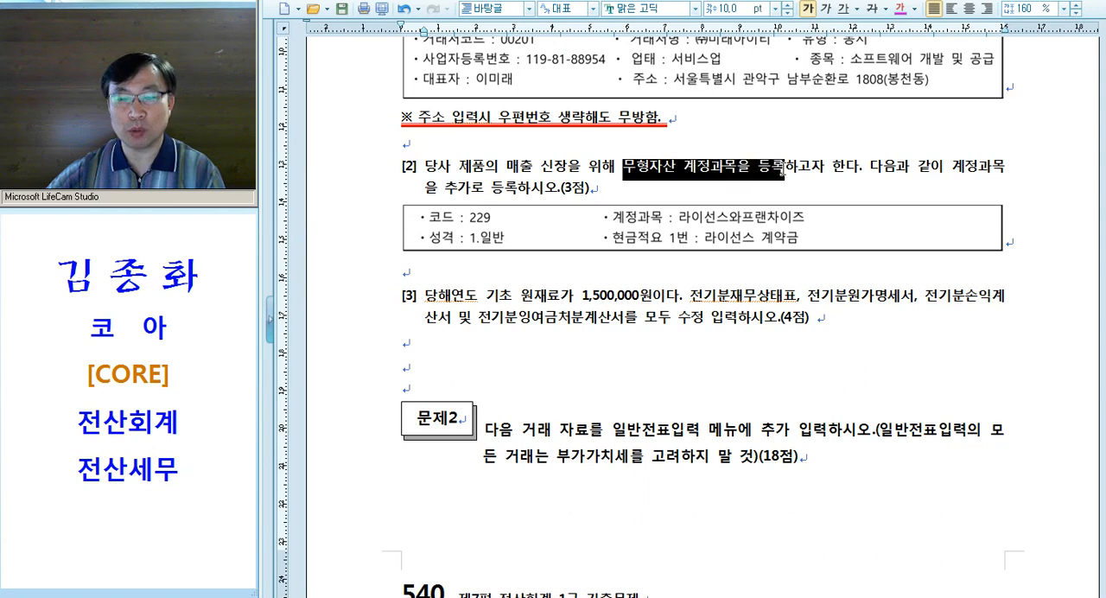
key("alt+shift+1")
left_click(788, 183)
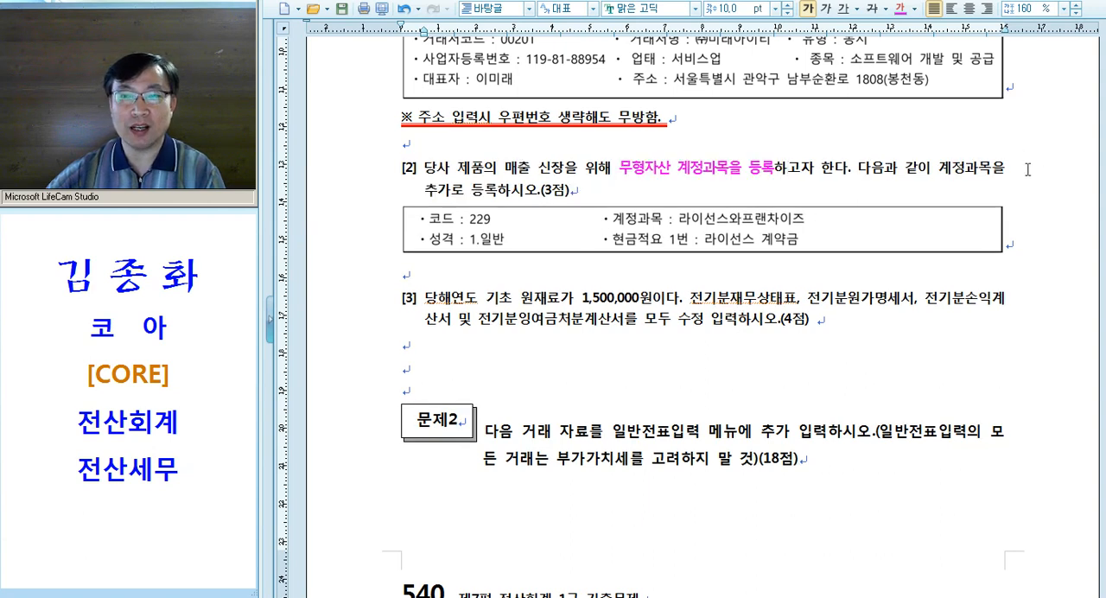
left_click_drag(411, 191, 484, 192)
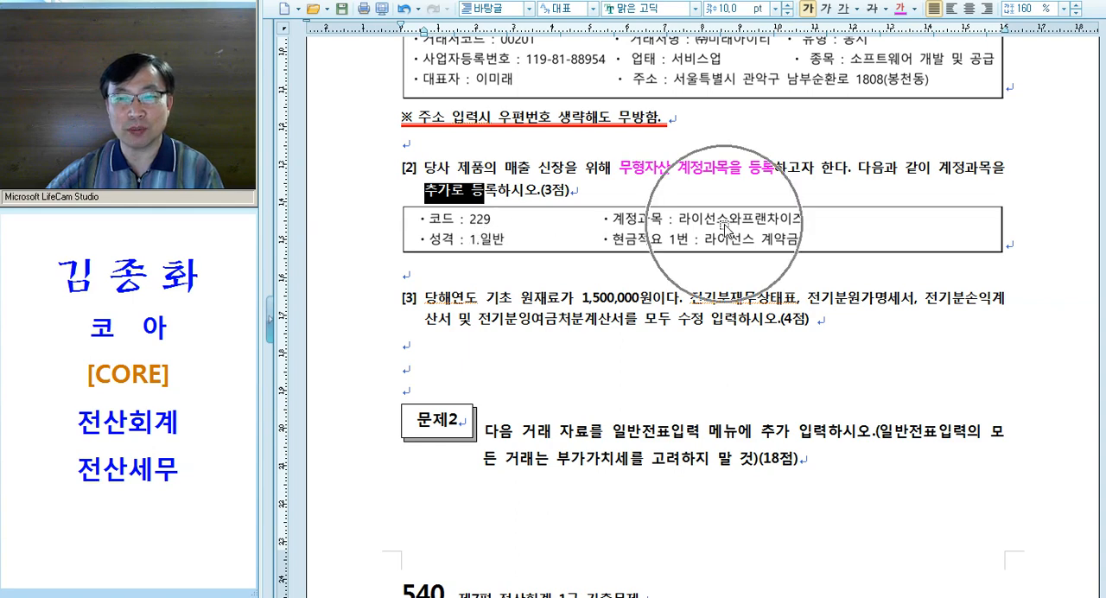
left_click(635, 262)
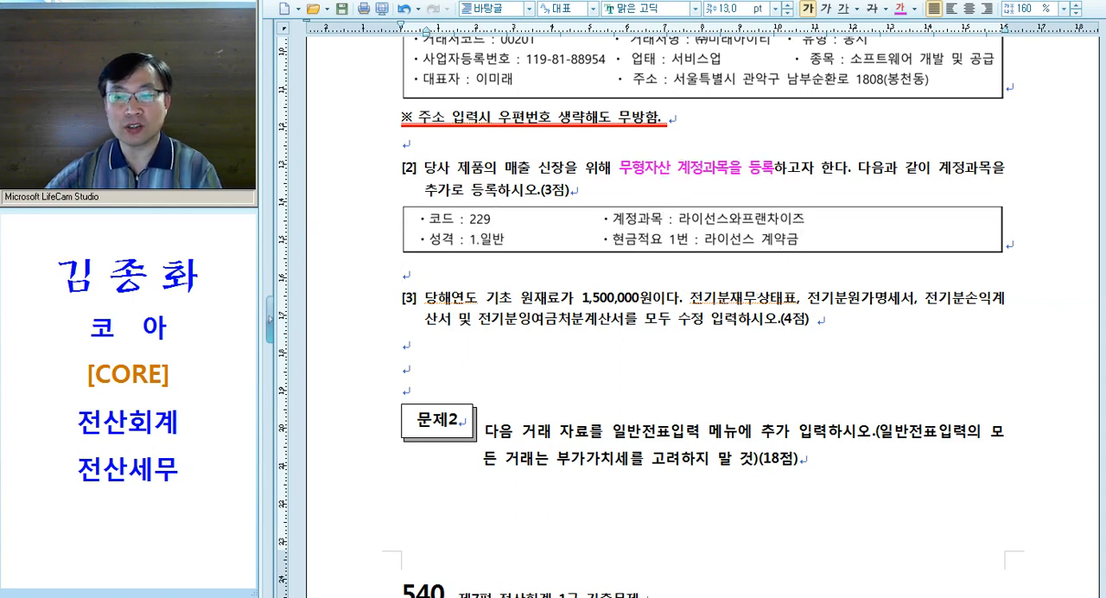
Back in KcLep, open 계정과목및적요등록 and go to the user-defined account with code 229 under 무형자산
key("alt+Tab")
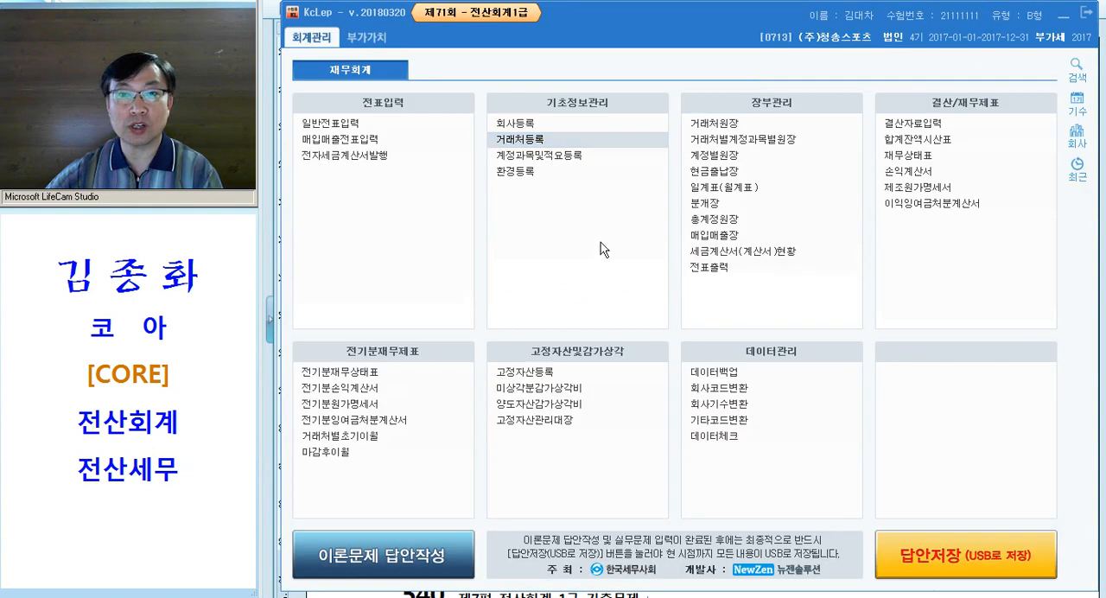
left_click(565, 157)
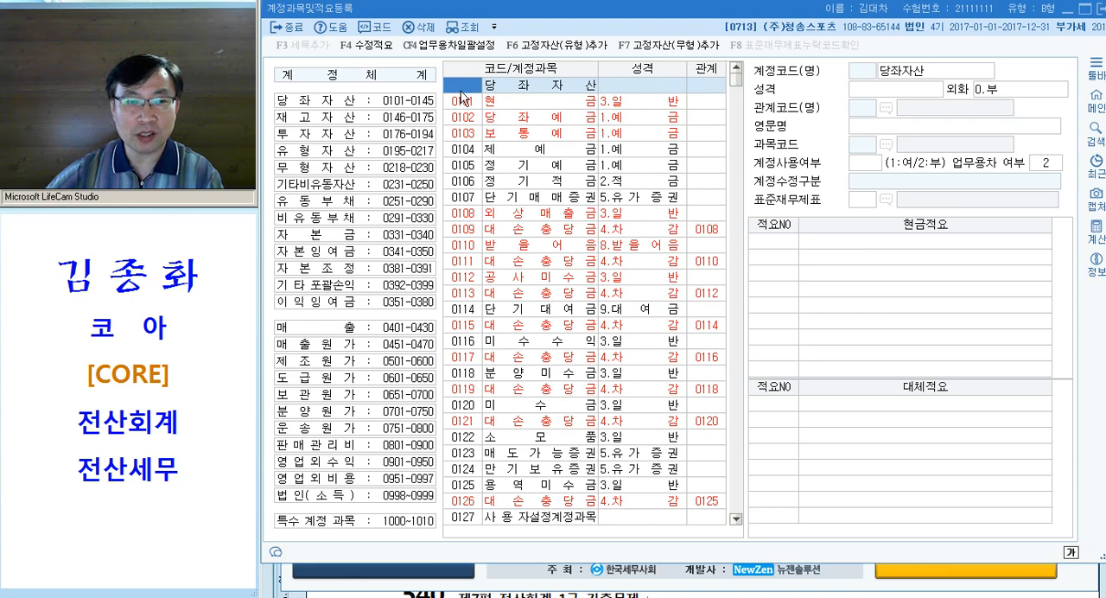
type("229")
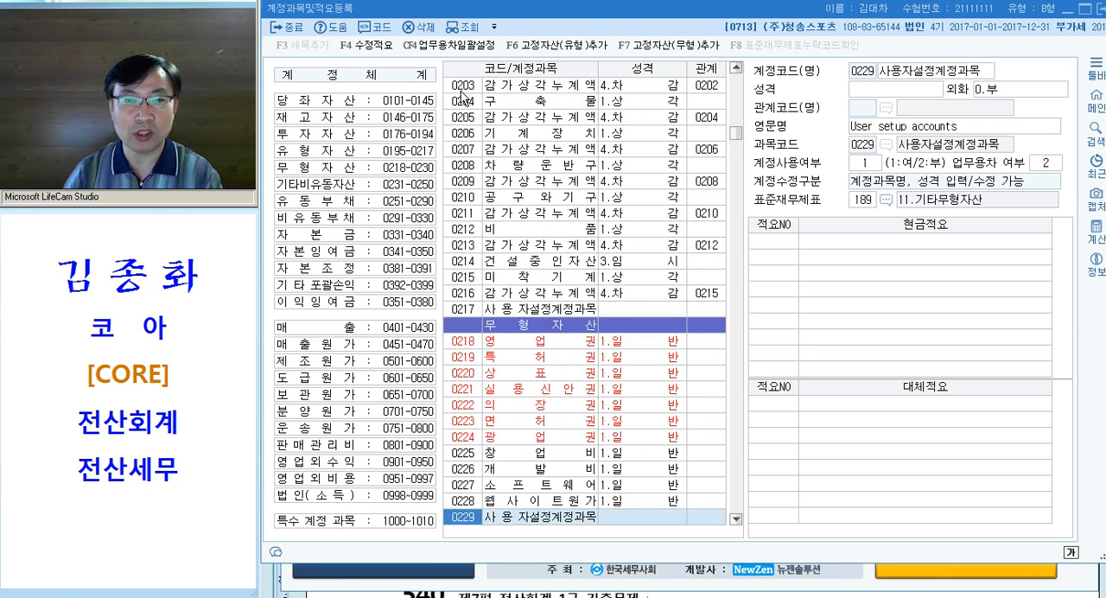
scroll(461, 92, "down", 5)
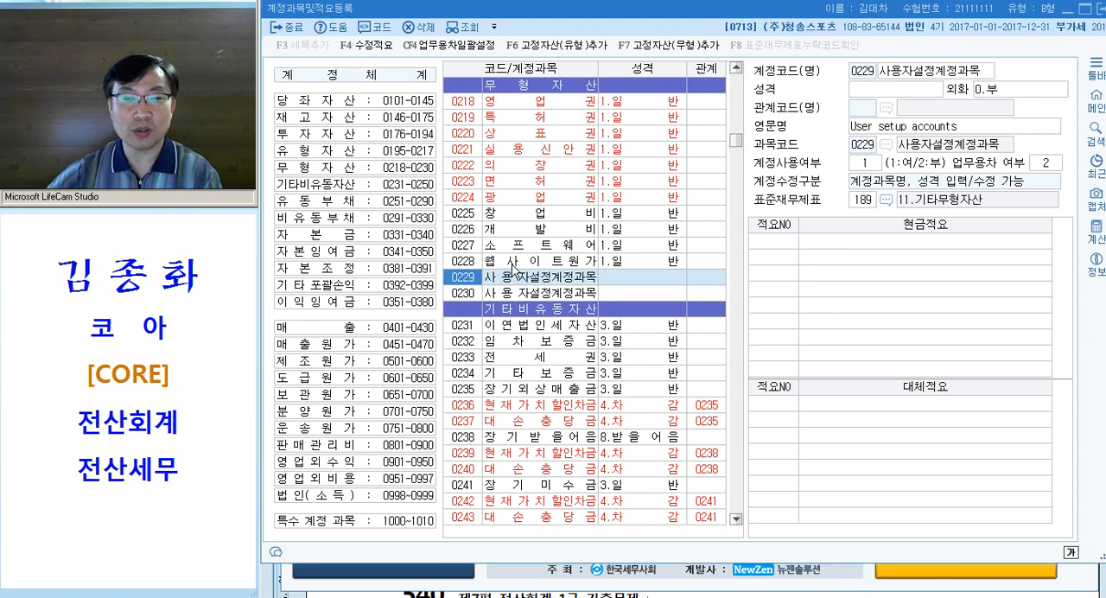
left_click(516, 279)
left_click(463, 281)
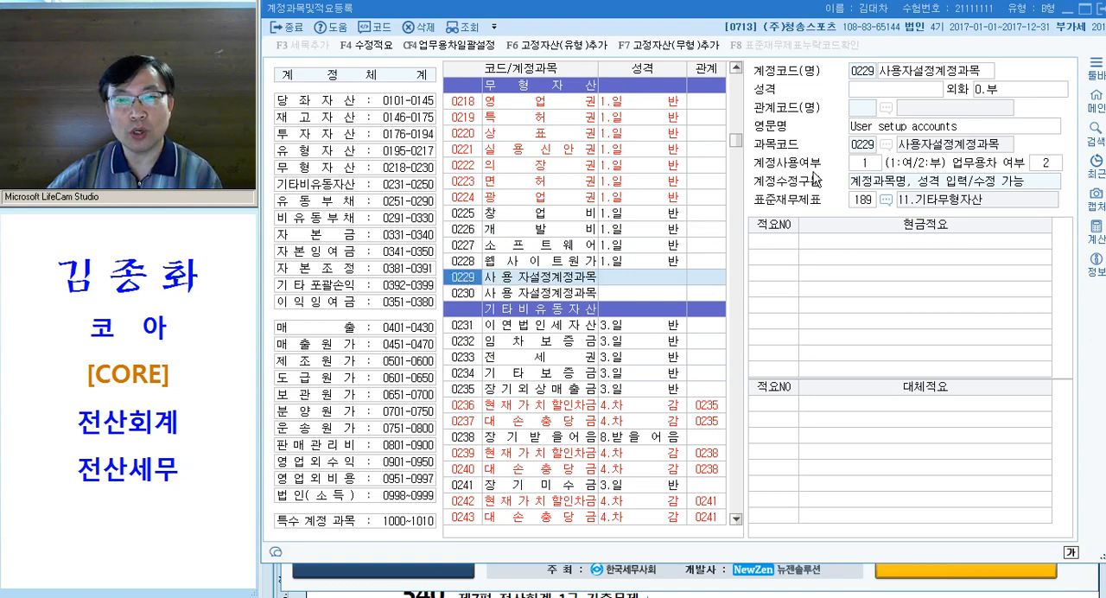
Name account 0229 라이선스와프랜차이즈 and set its 성격 to 1.일반, keeping 외화 at 0.부
left_click(902, 74)
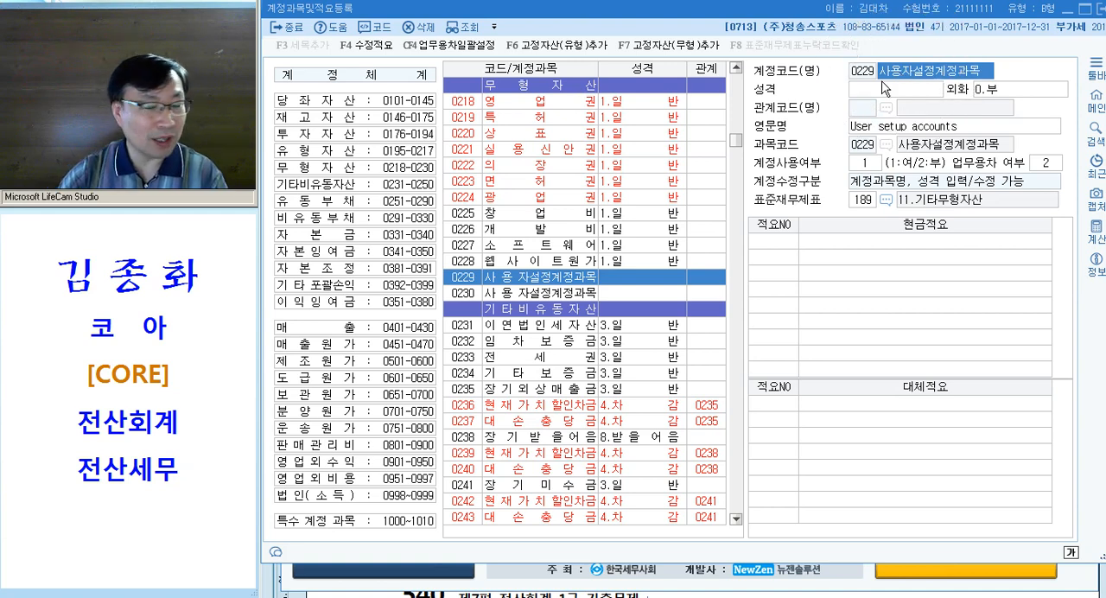
type("라이세")
key("Hangul")
type("스와프래")
type("차이즈")
key("Return")
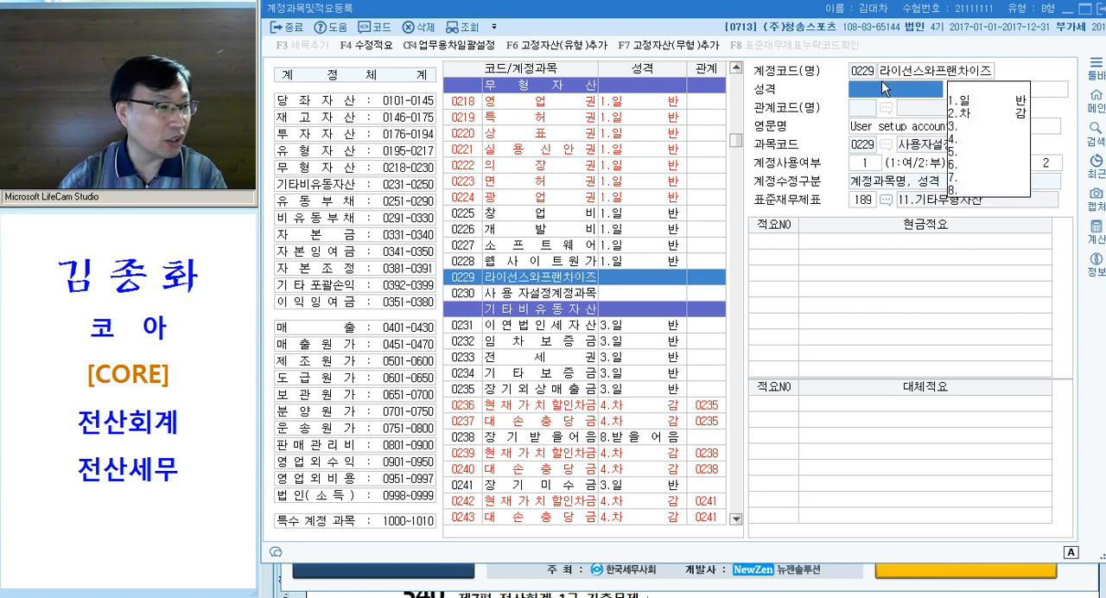
type("1")
key("Return")
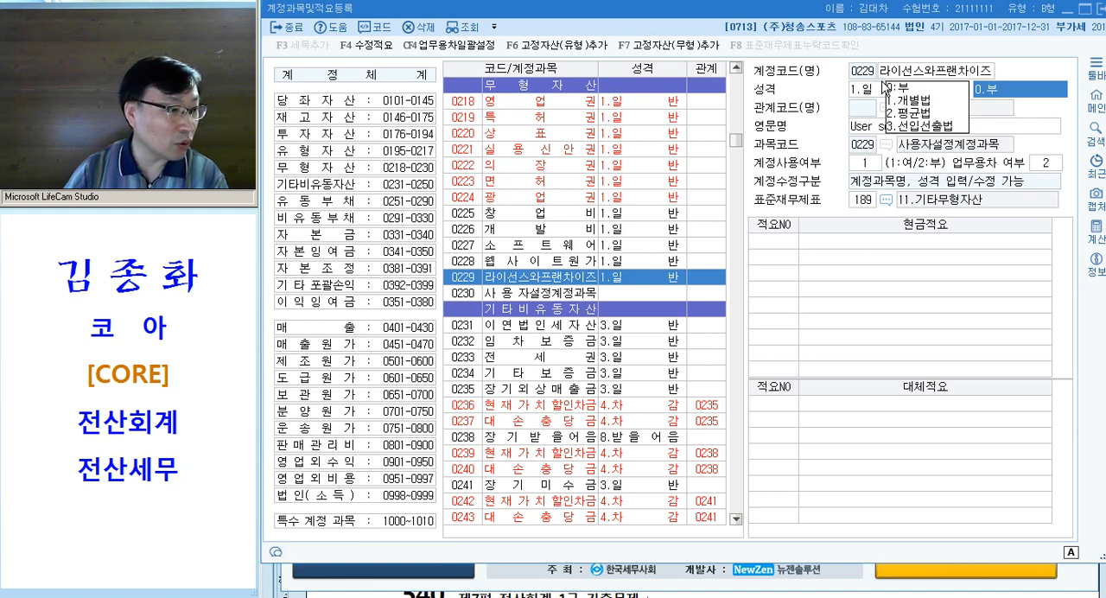
key("Return")
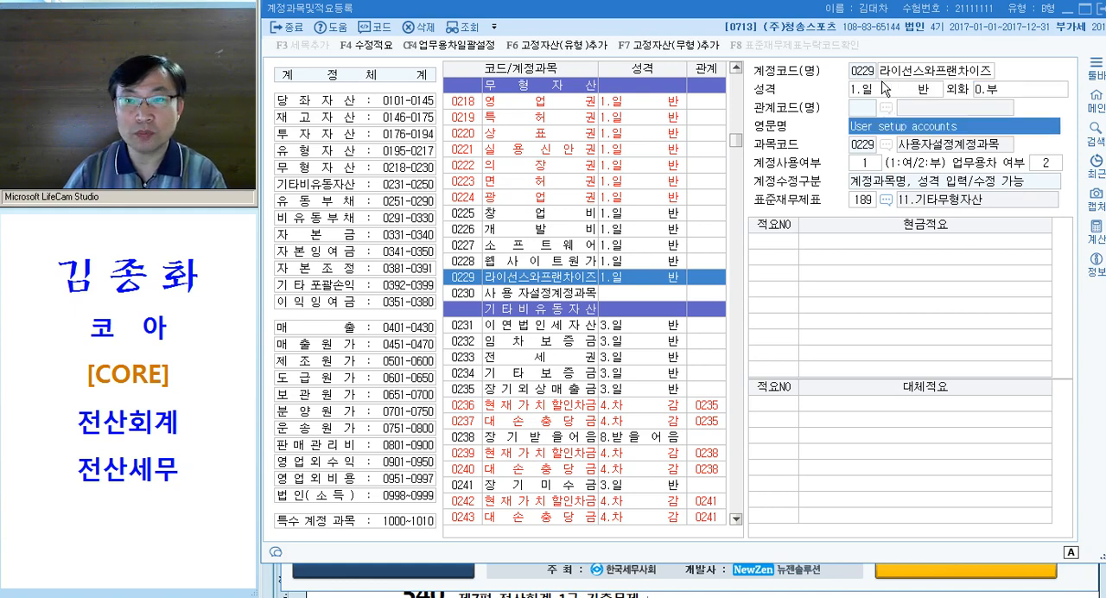
Add 현금적요 number 1, "라이선스 계약금", to account 0229
left_click(795, 251)
left_click(795, 242)
left_click(797, 236)
type("1")
key("Return")
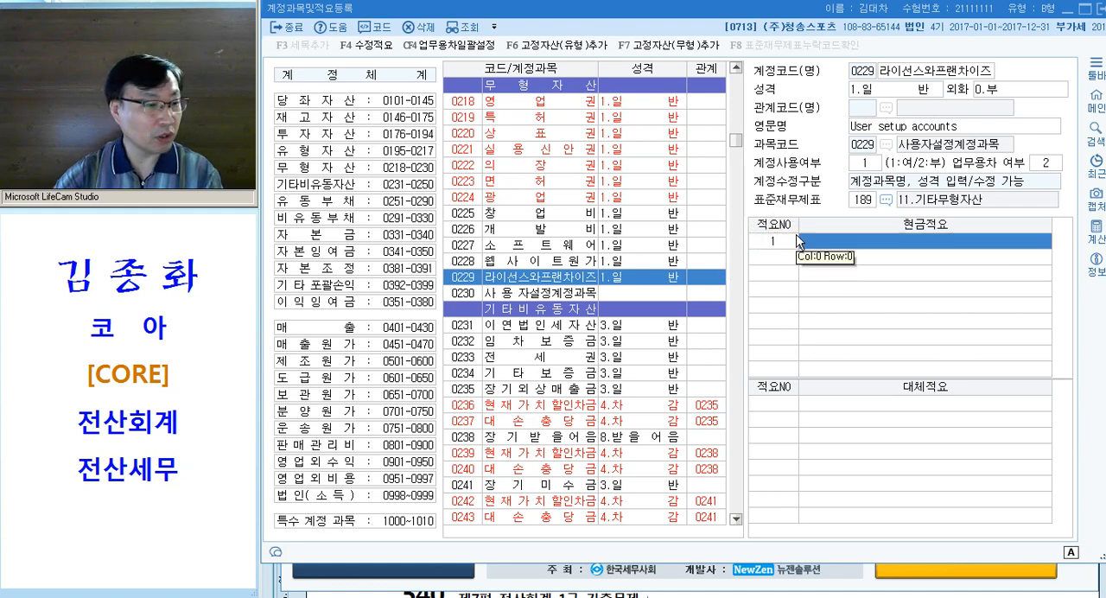
type("라이선")
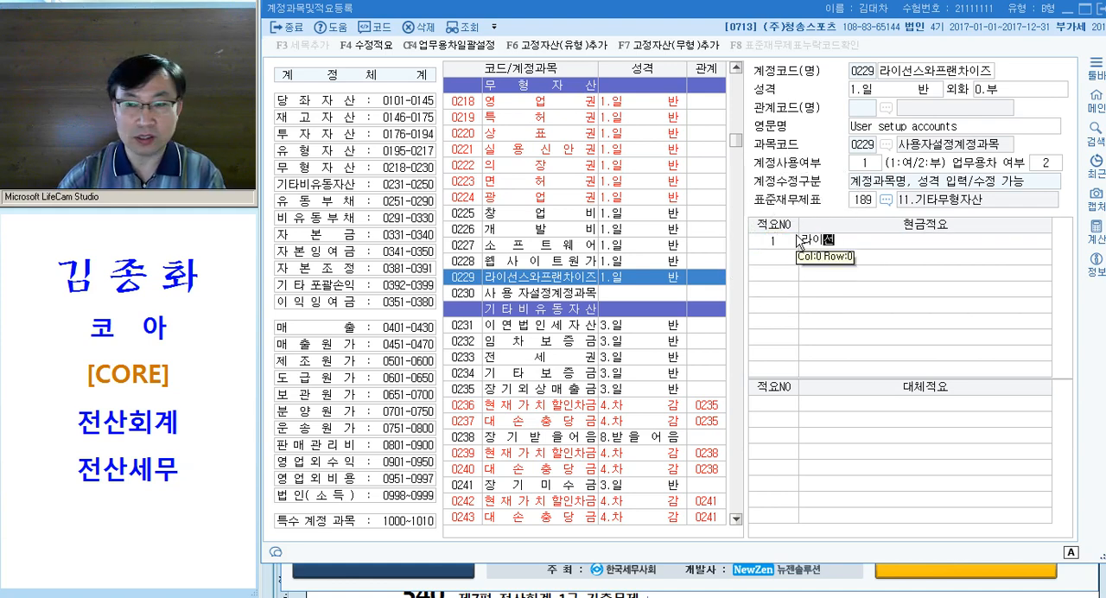
type("스 계약금")
key("Return")
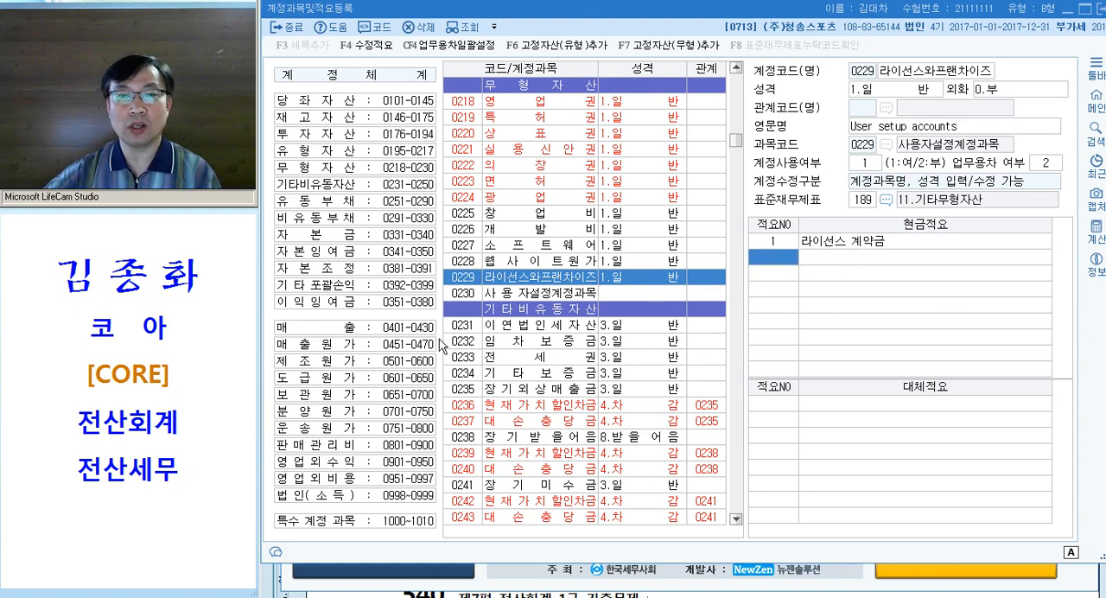
Compare the name fields and edit restrictions of accounts 0229, 0224, 0222 and 0228, and close the account registration window
left_click(463, 277)
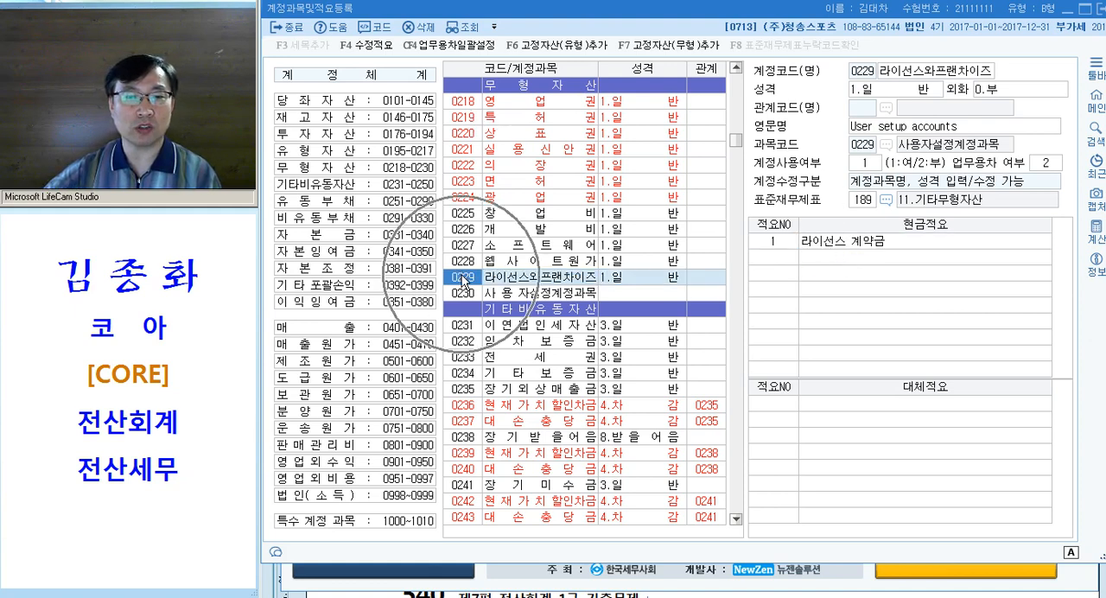
left_click(902, 79)
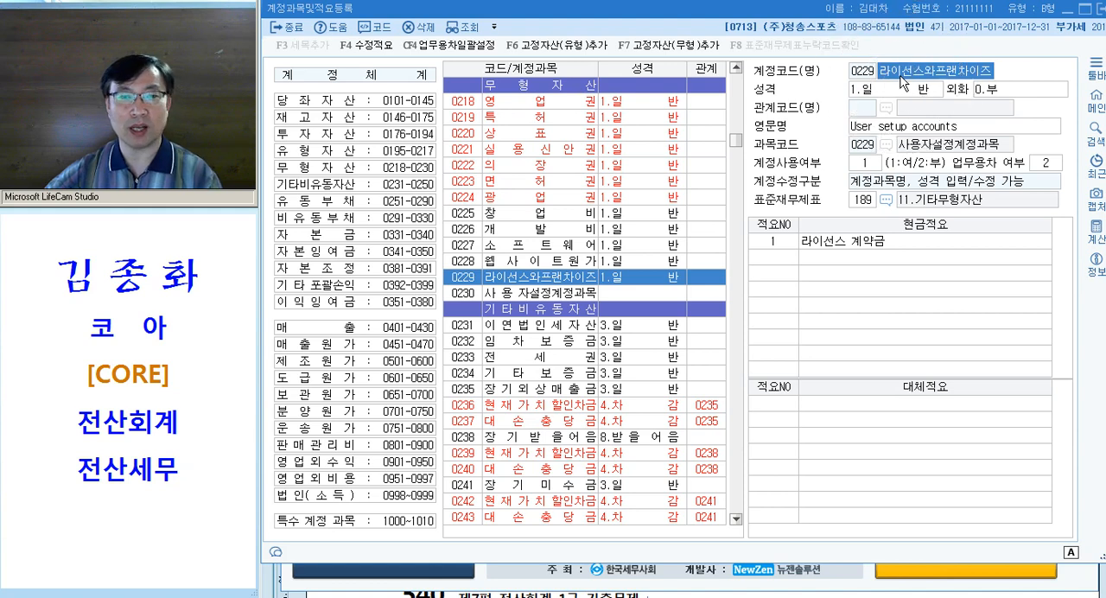
left_click(516, 198)
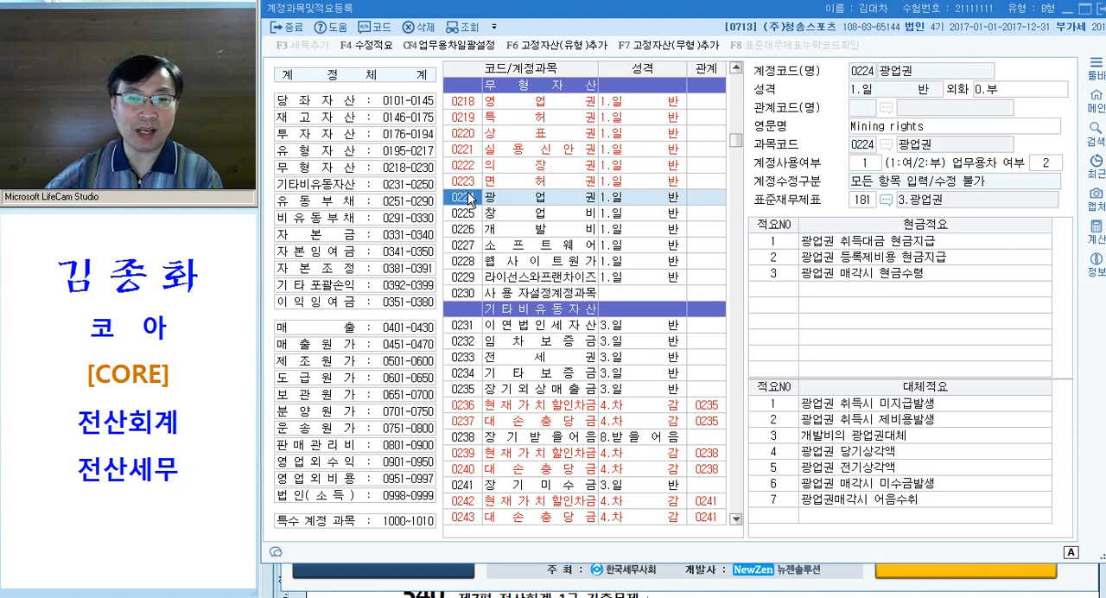
left_click(470, 184)
left_click(466, 168)
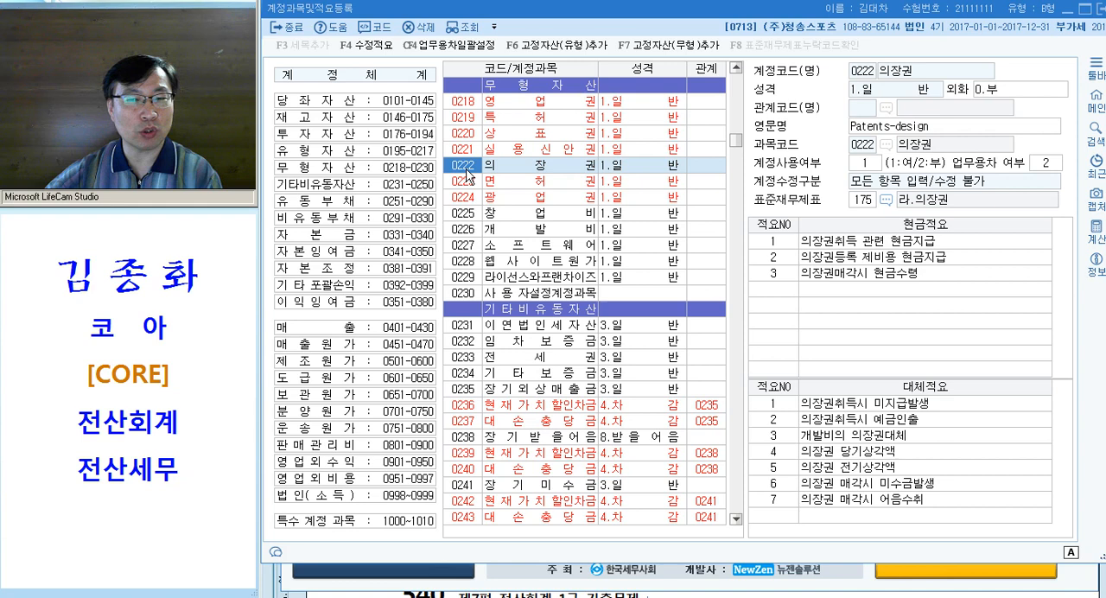
key("ctrl")
key("ctrl")
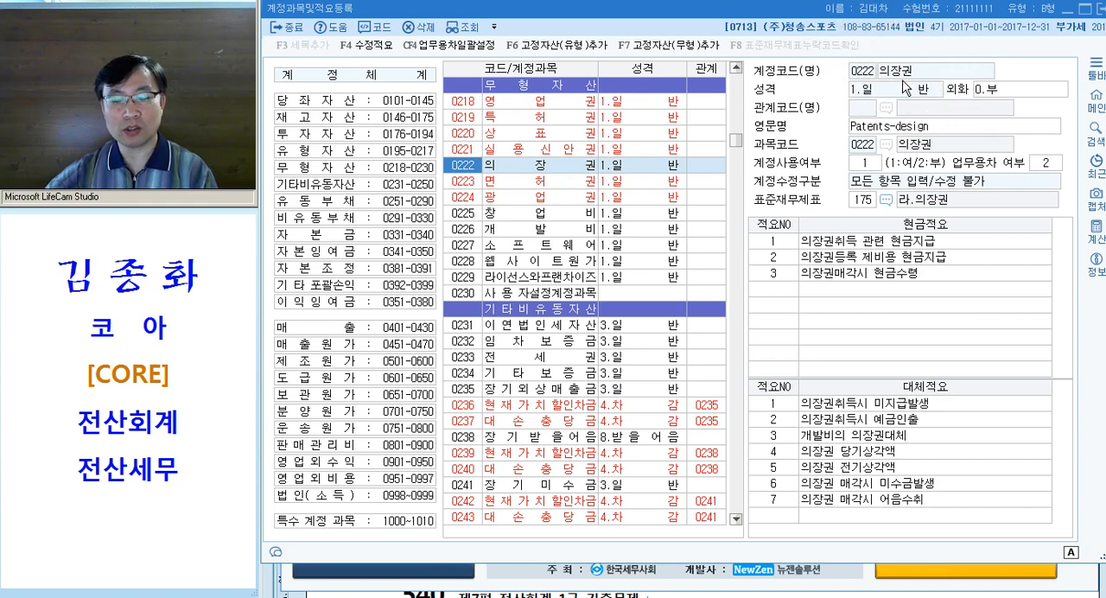
left_click(908, 72)
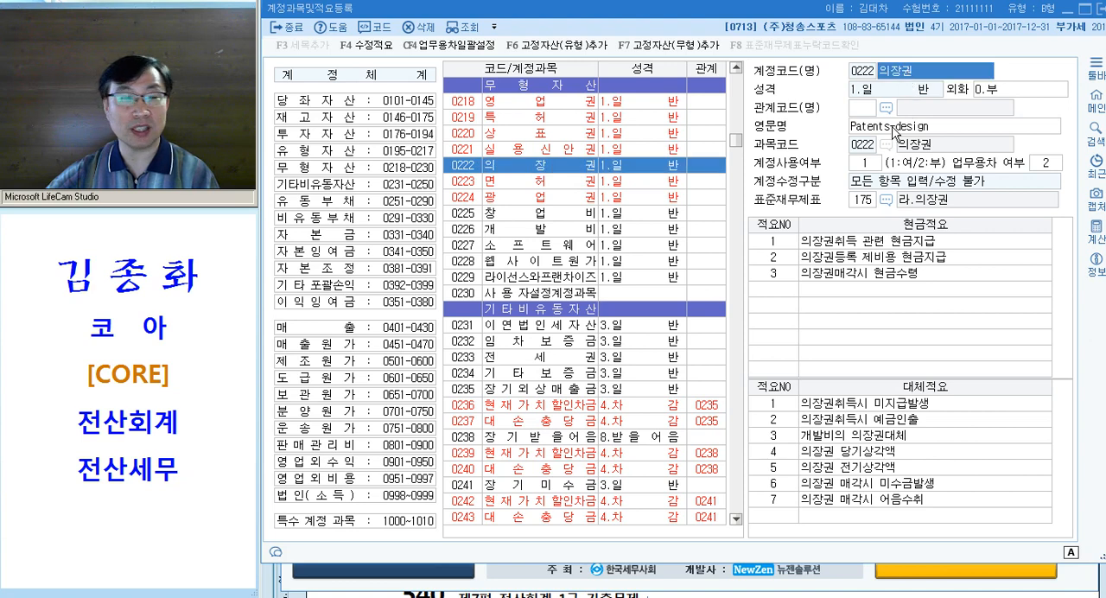
left_click(531, 260)
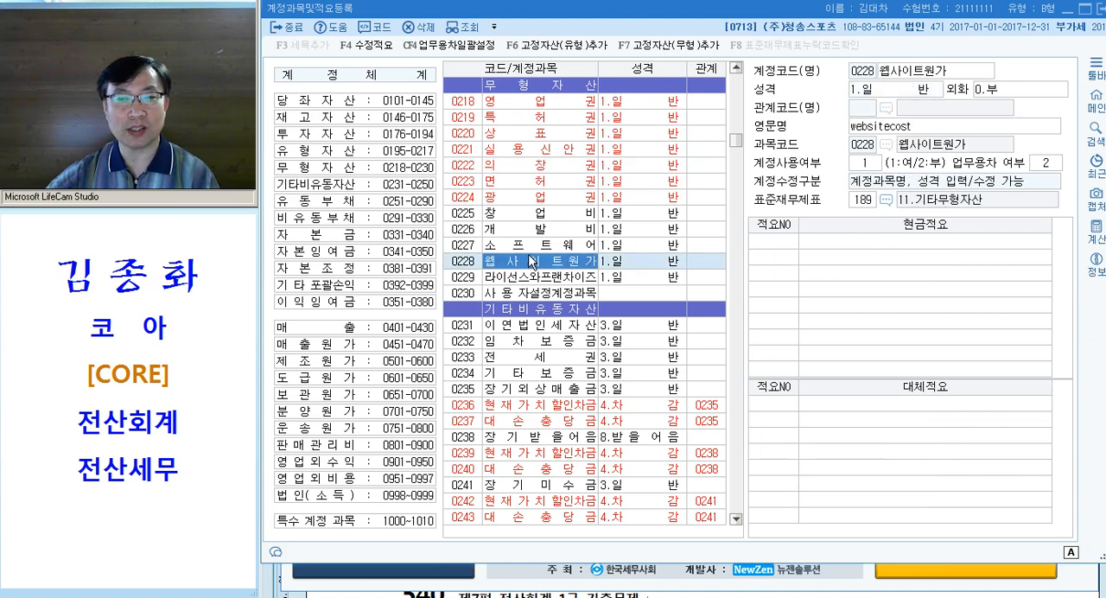
key("Escape")
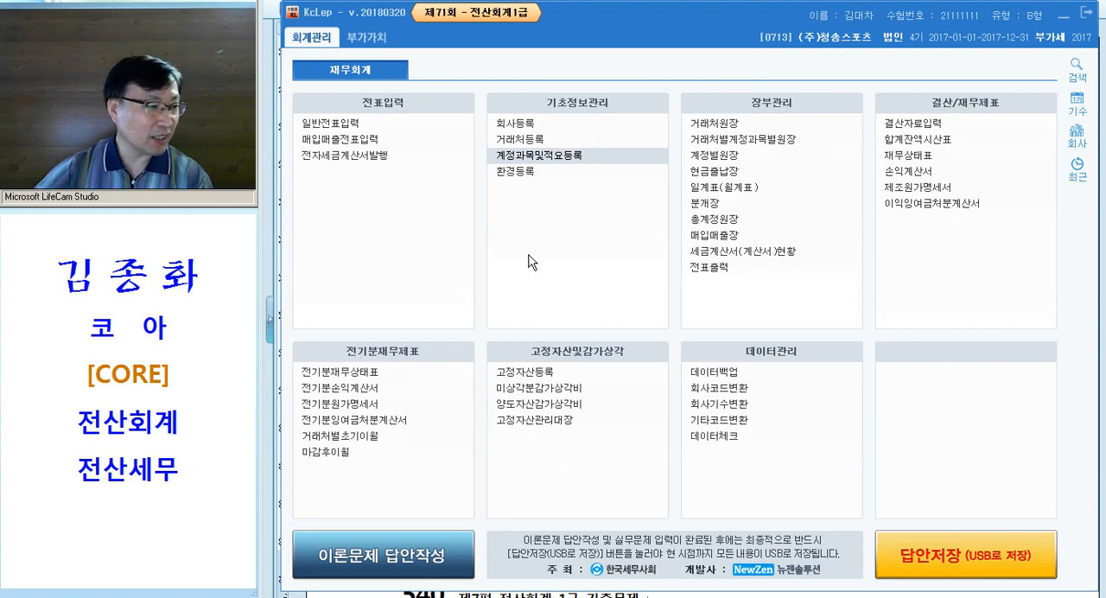
In the exam document, color "기초 원재료" and the passage from "전기분재무상태표" to "모두 수정" in question [3] magenta
key("alt+Tab")
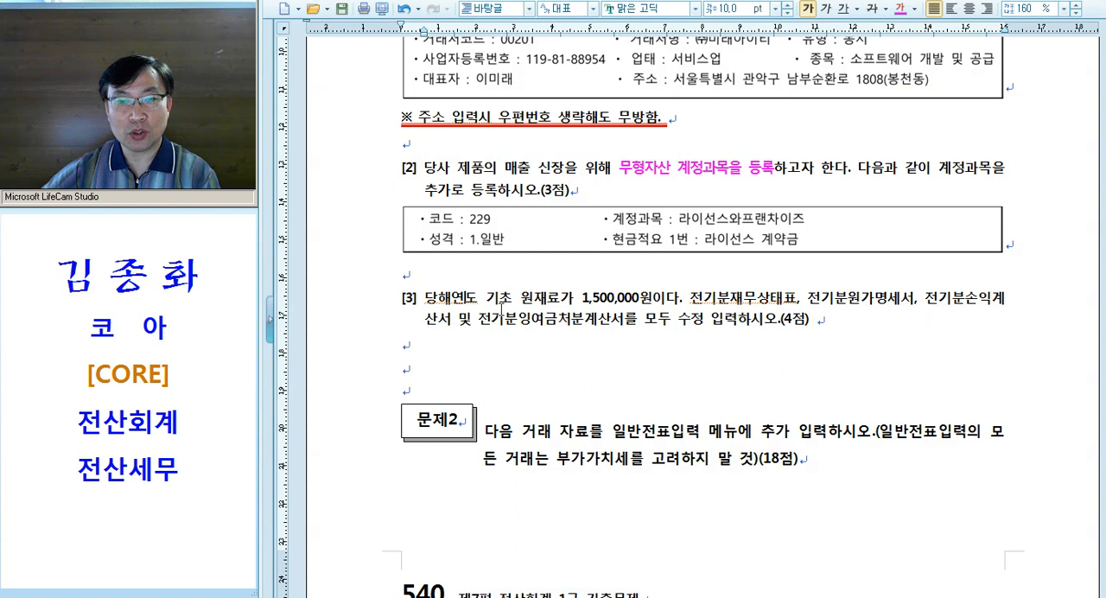
left_click_drag(486, 301, 558, 305)
key("alt+c")
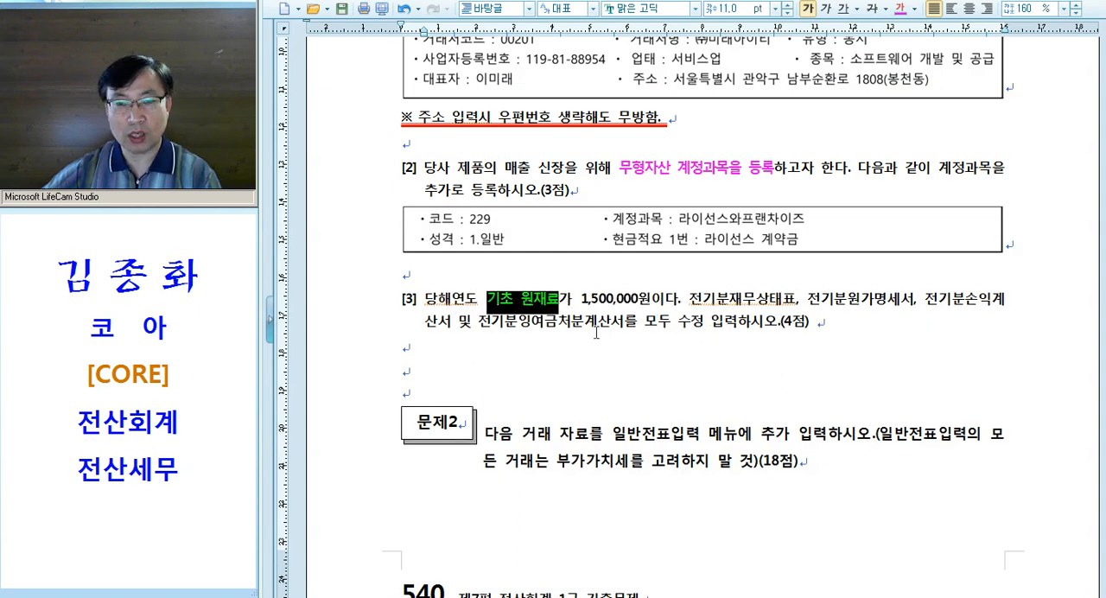
left_click(621, 301)
left_click_drag(685, 301, 710, 327)
key("alt+c")
left_click(705, 334)
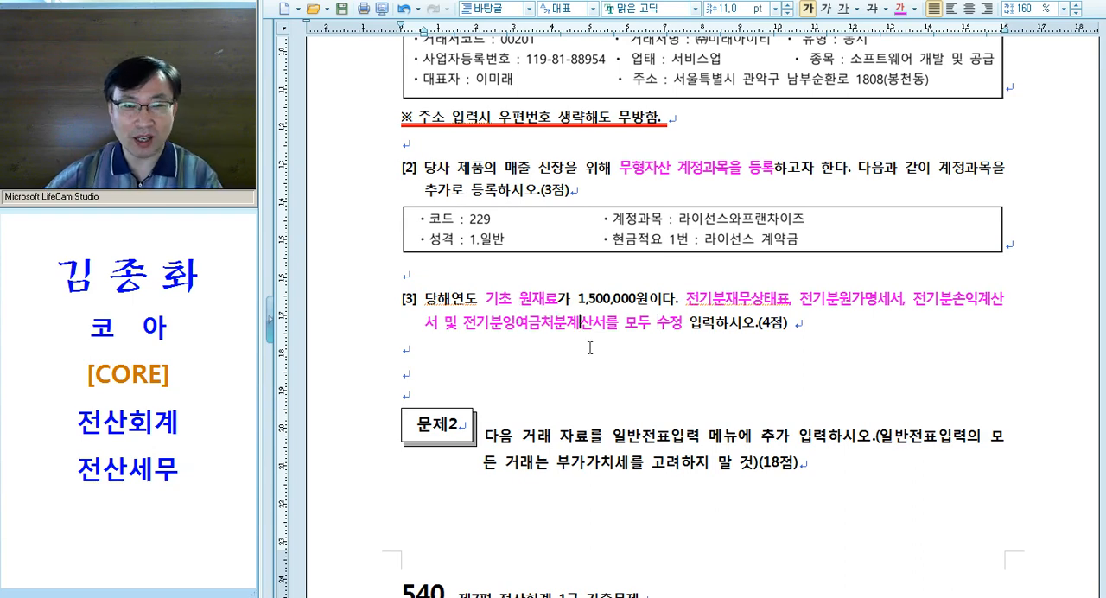
Back in KcLep, open 전기분원가명세서 and set the 기초원재료재고액 of 0501 원재료비 to 1,500,000
key("alt+Tab")
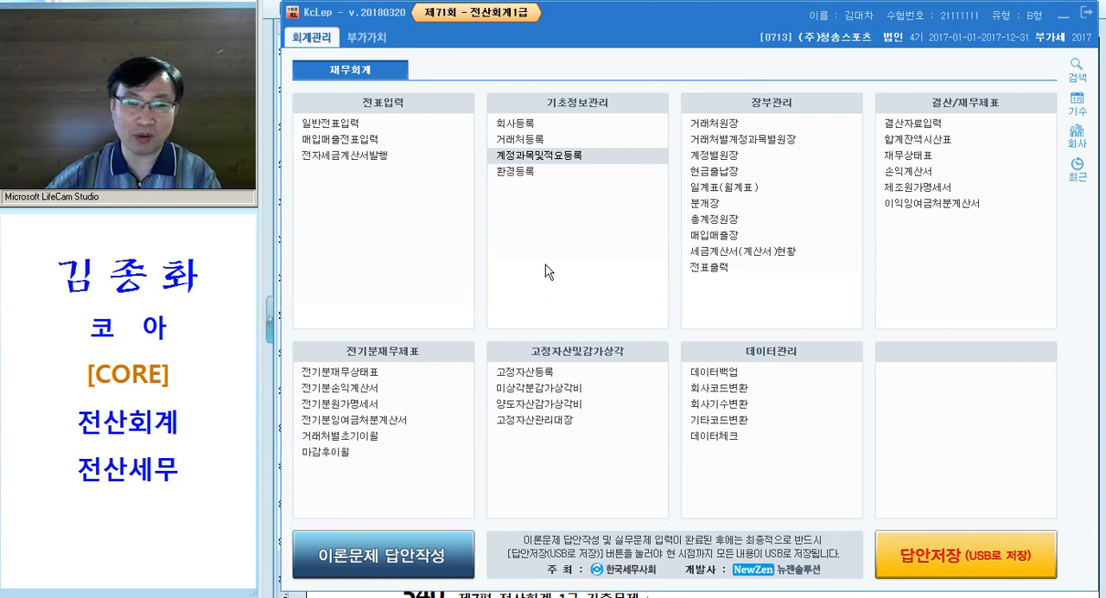
left_click(360, 405)
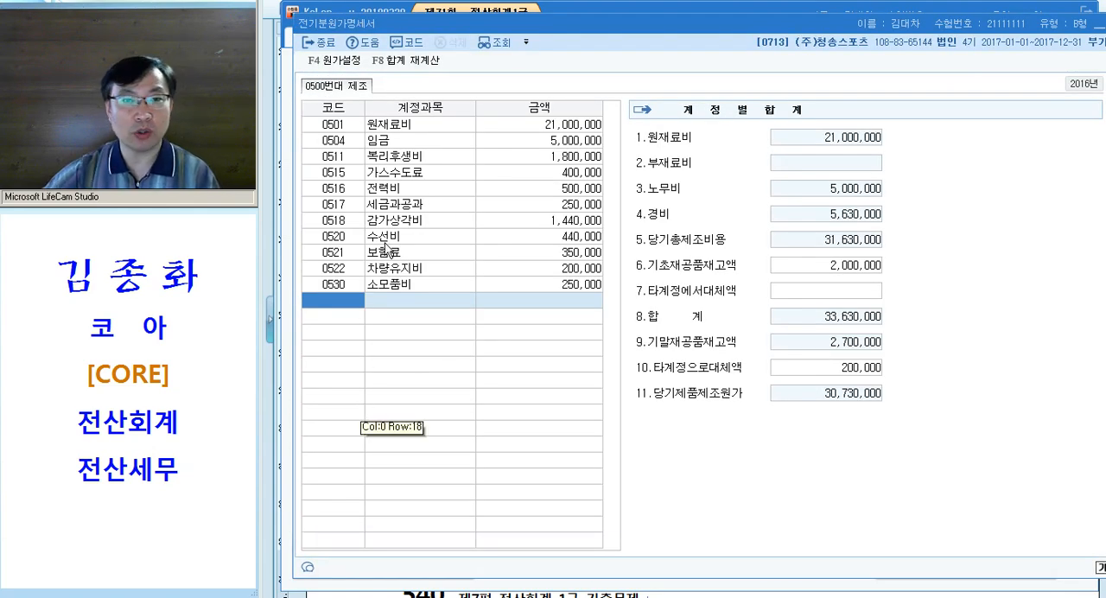
left_click(560, 129)
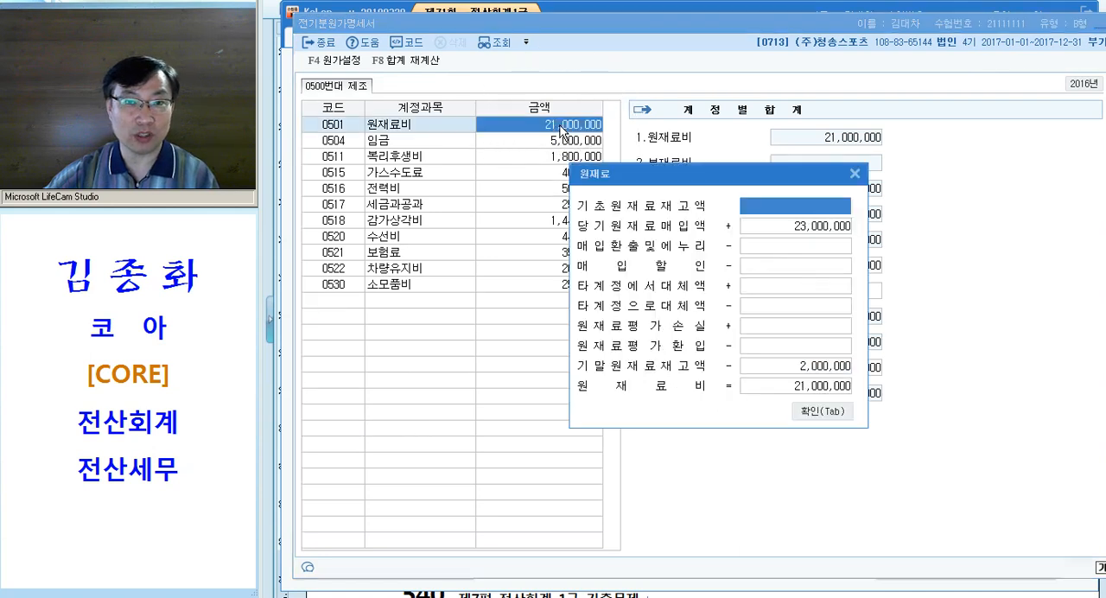
left_click_drag(680, 180, 506, 153)
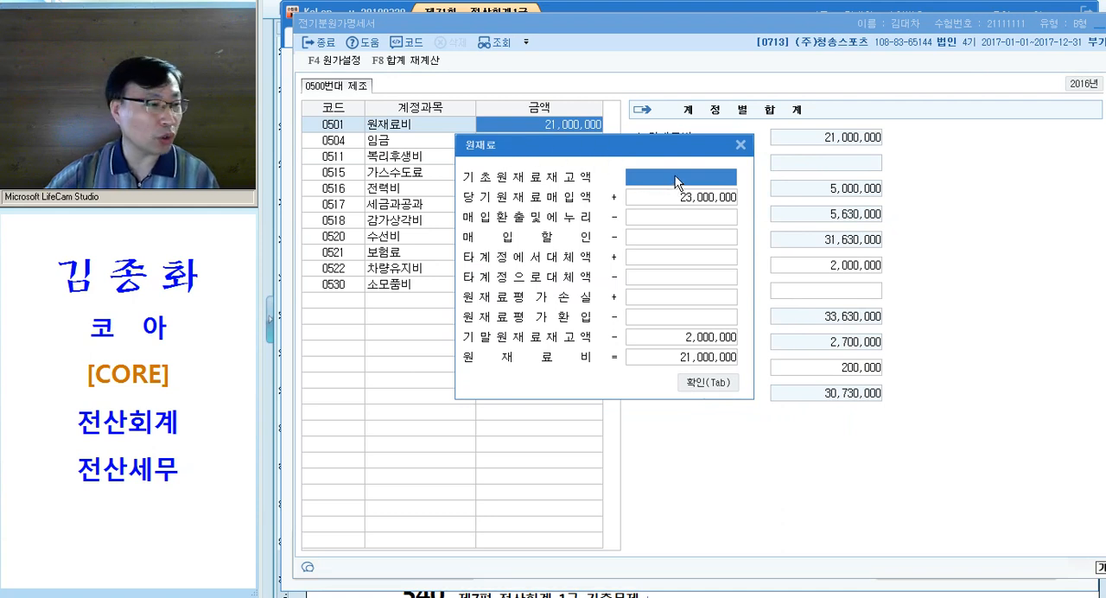
type("1,500,000")
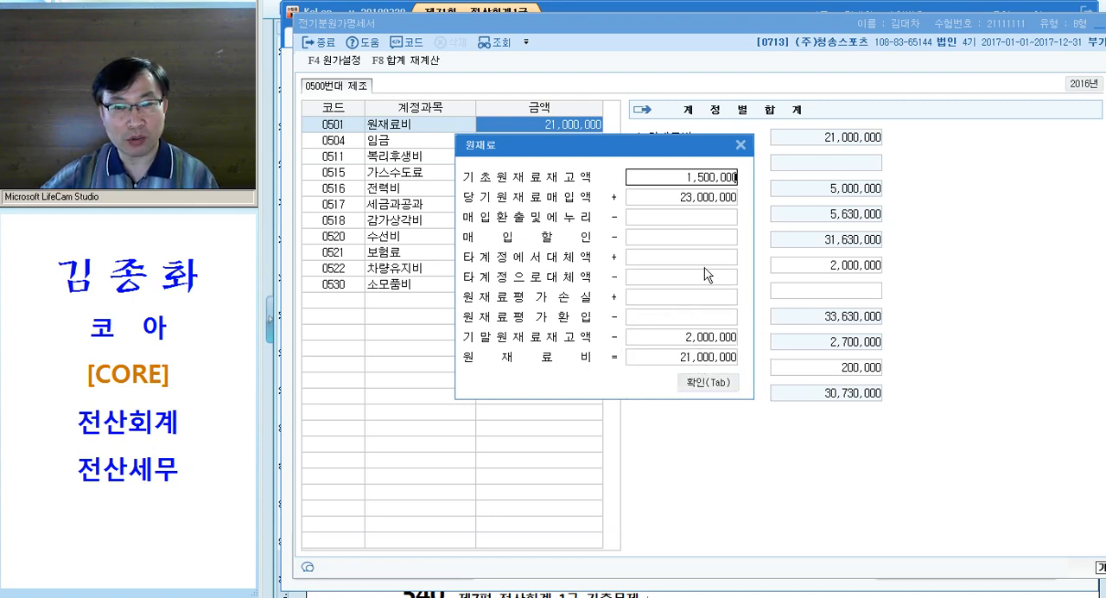
left_click(721, 190)
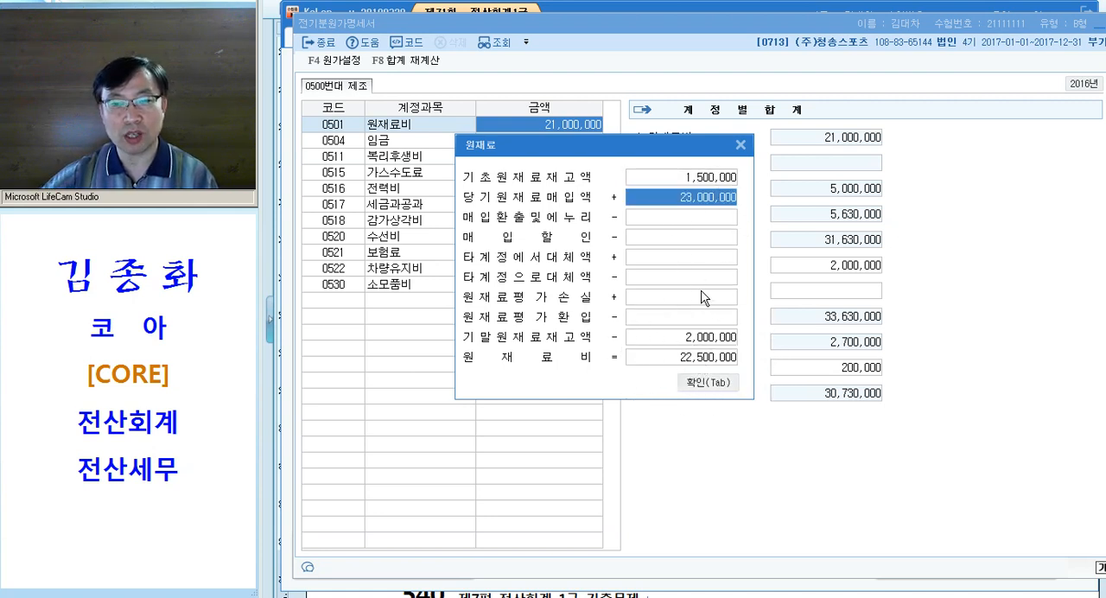
Confirm the 원재료 breakdown for 0501 원재료비 and check the recalculated 당기제품제조원가 in 전기분원가명세서
left_click(716, 360)
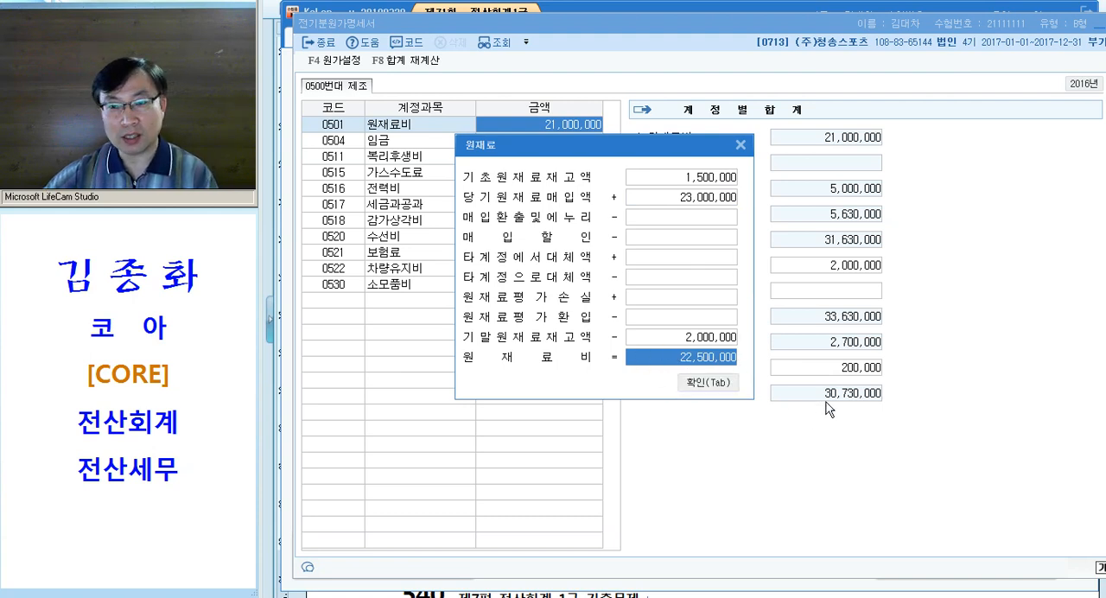
left_click_drag(691, 152, 567, 152)
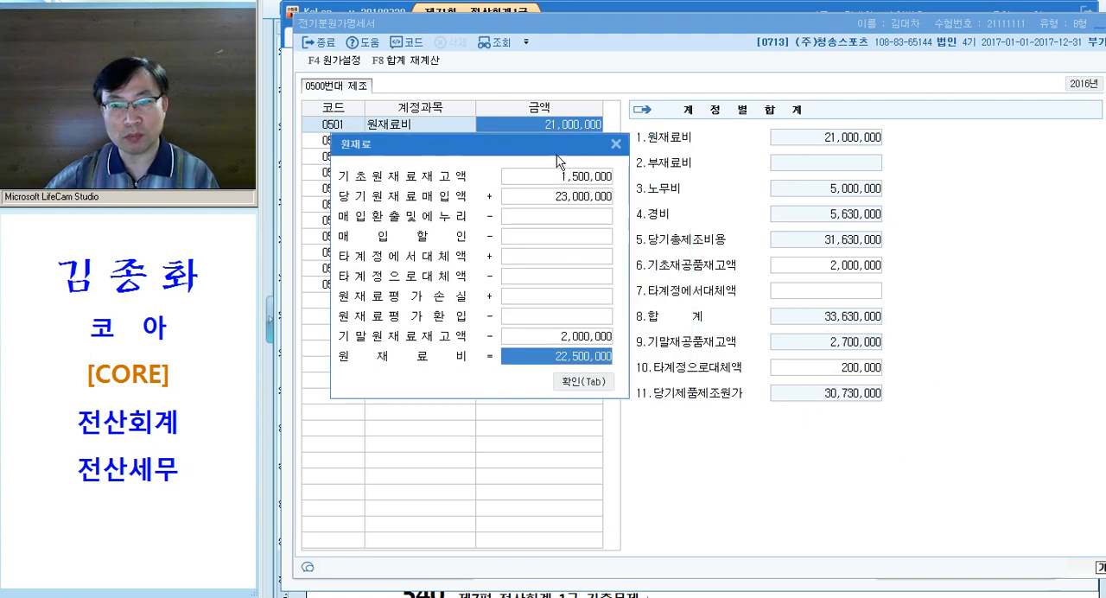
key("ctrl")
key("ctrl")
key("ctrl")
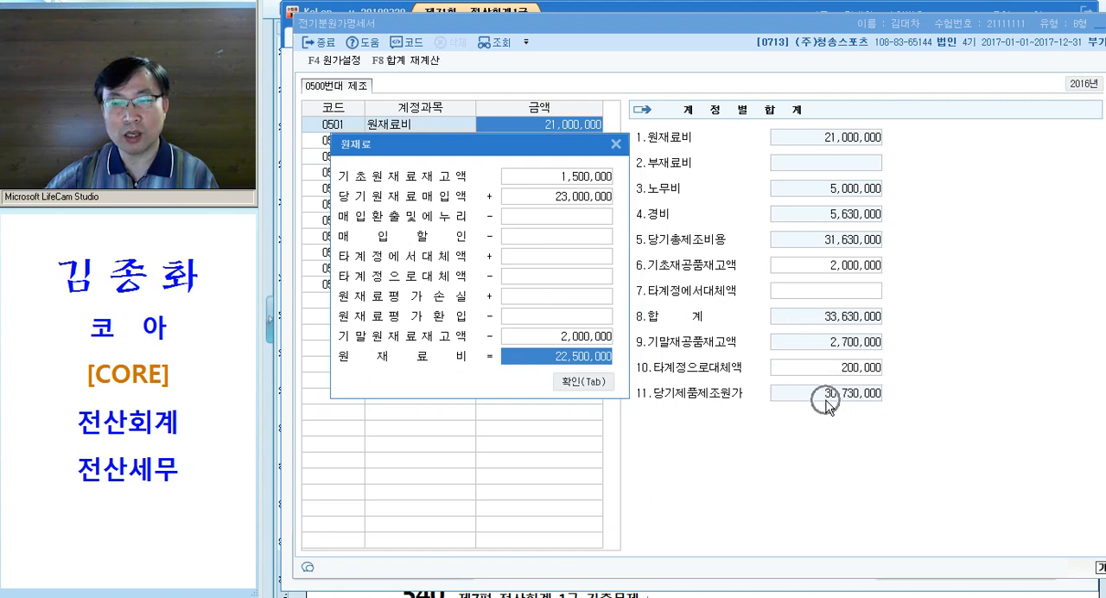
key("ctrl")
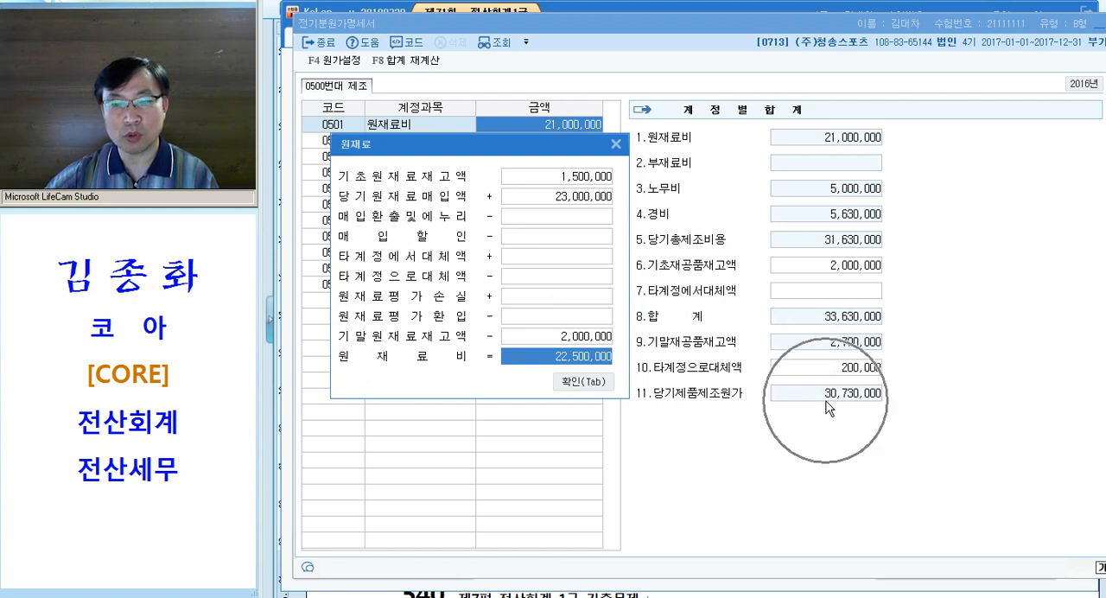
left_click(586, 377)
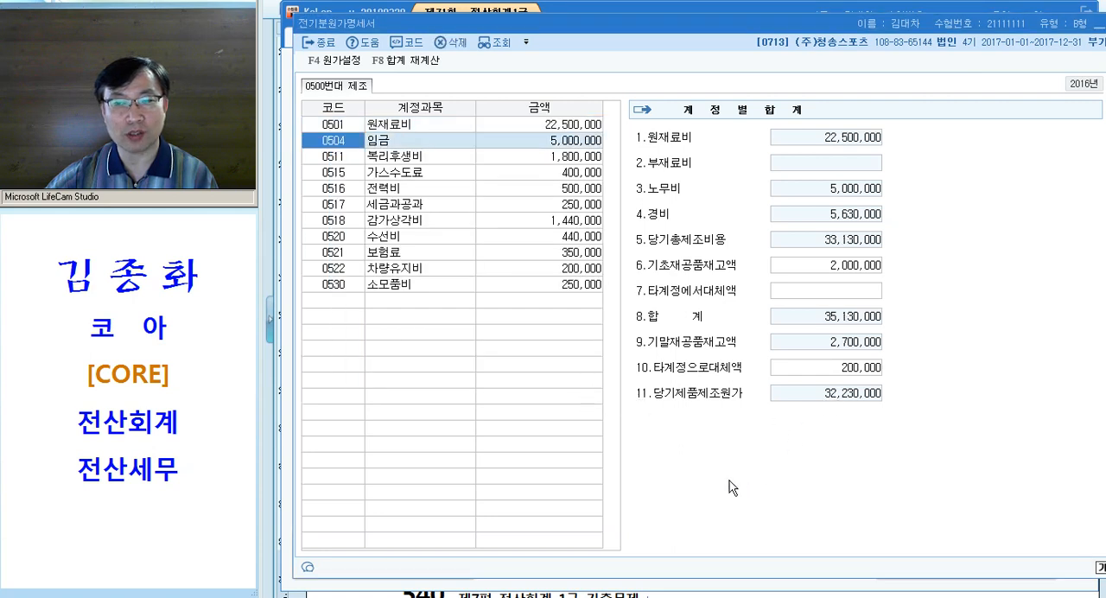
key("ctrl")
key("ctrl")
key("ctrl")
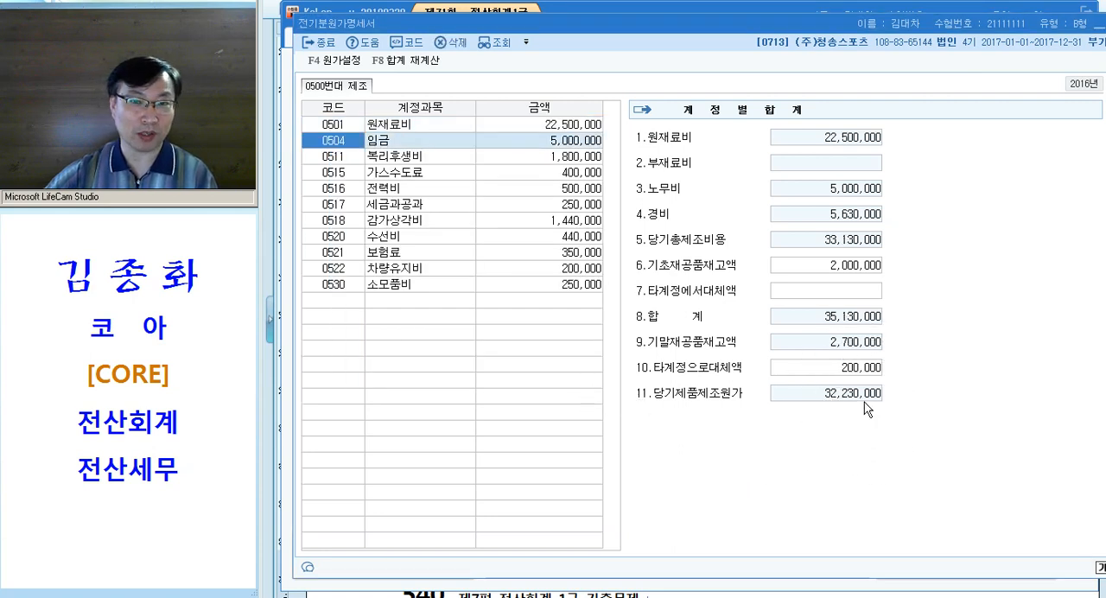
key("ctrl")
key("ctrl")
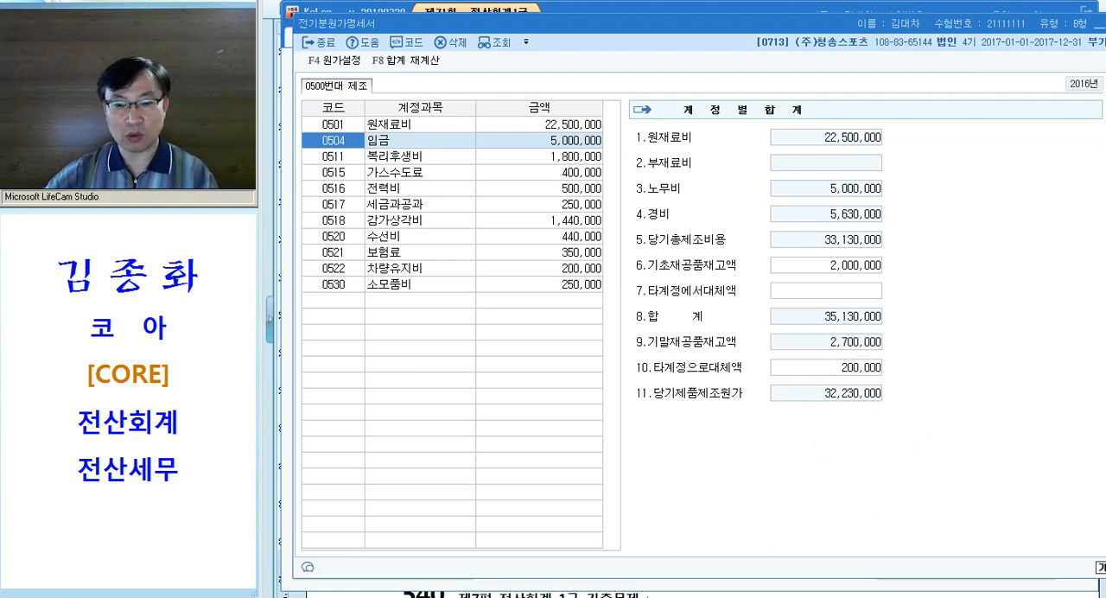
In the exam document, note the 당기제품제조원가 as "32,230,000 >" on the line below question [3]
left_click(678, 597)
left_click(558, 361)
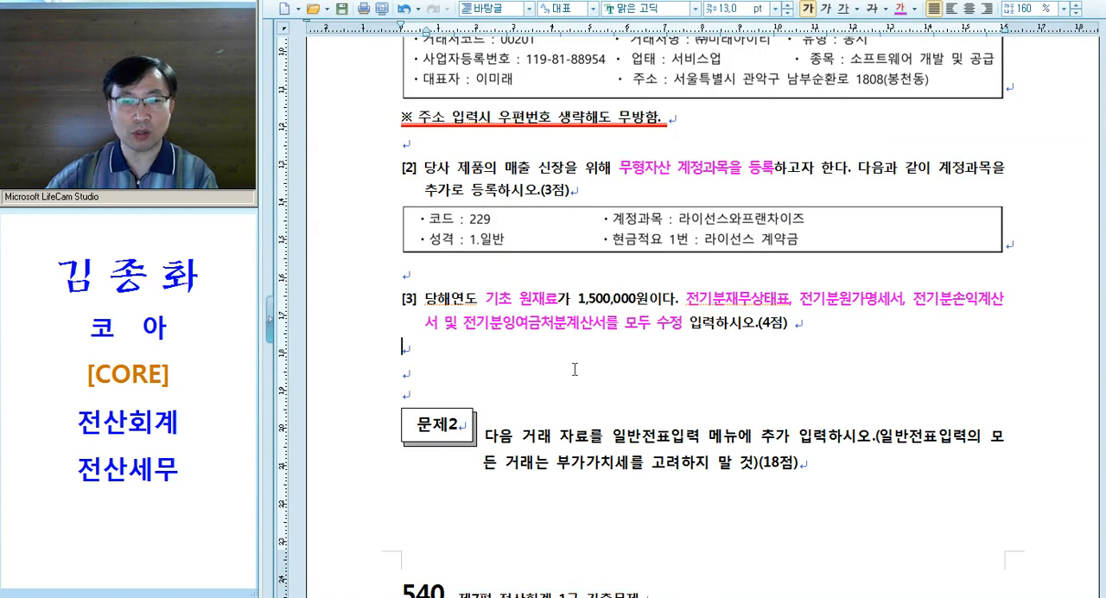
type("32,233")
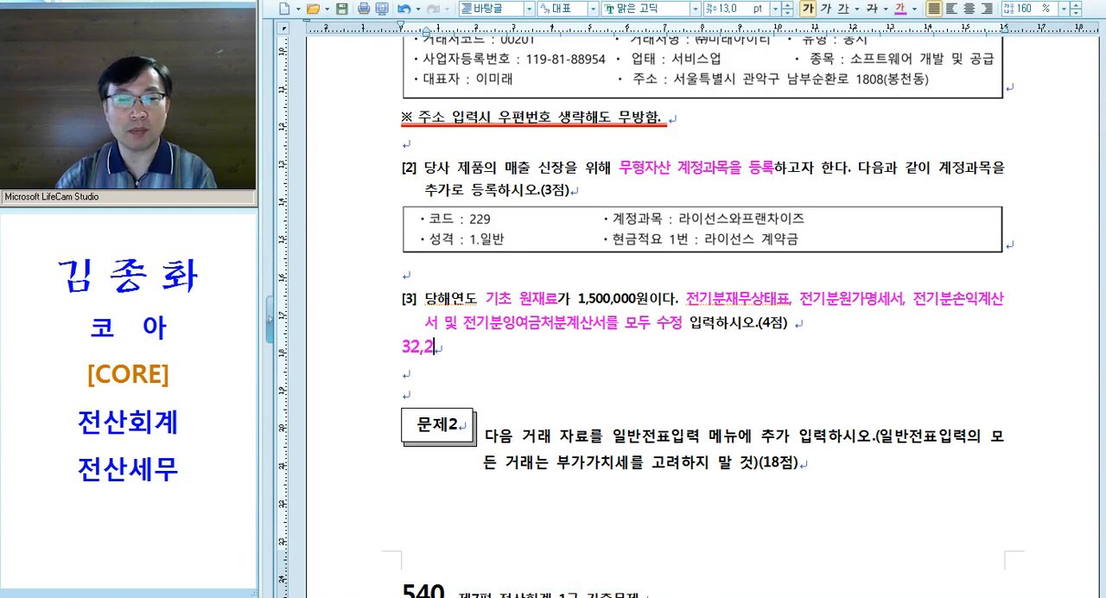
key("BackSpace")
type("0,")
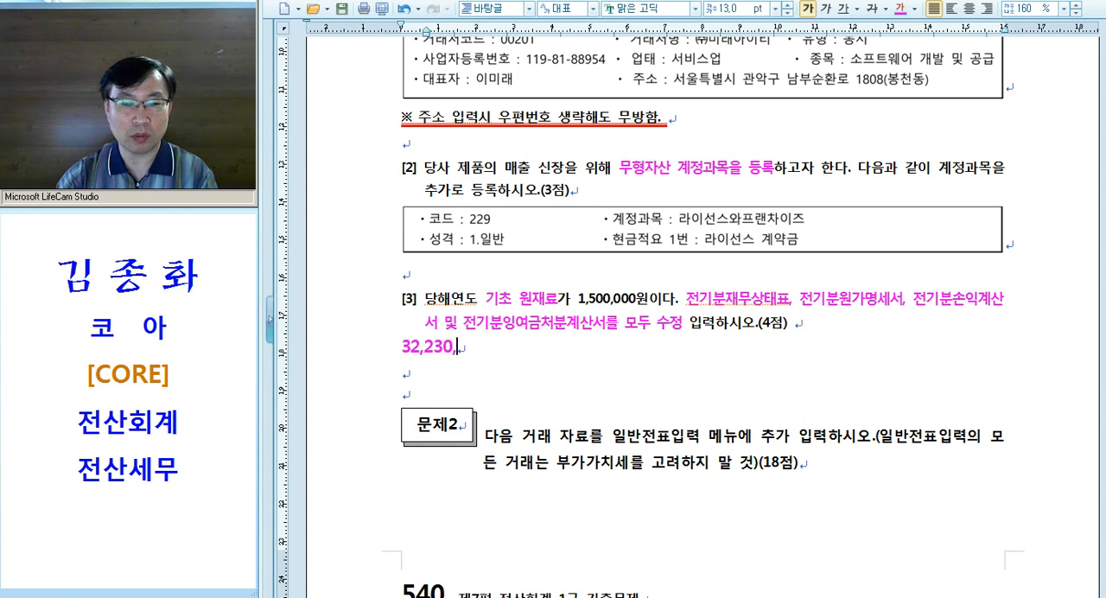
type("000    >")
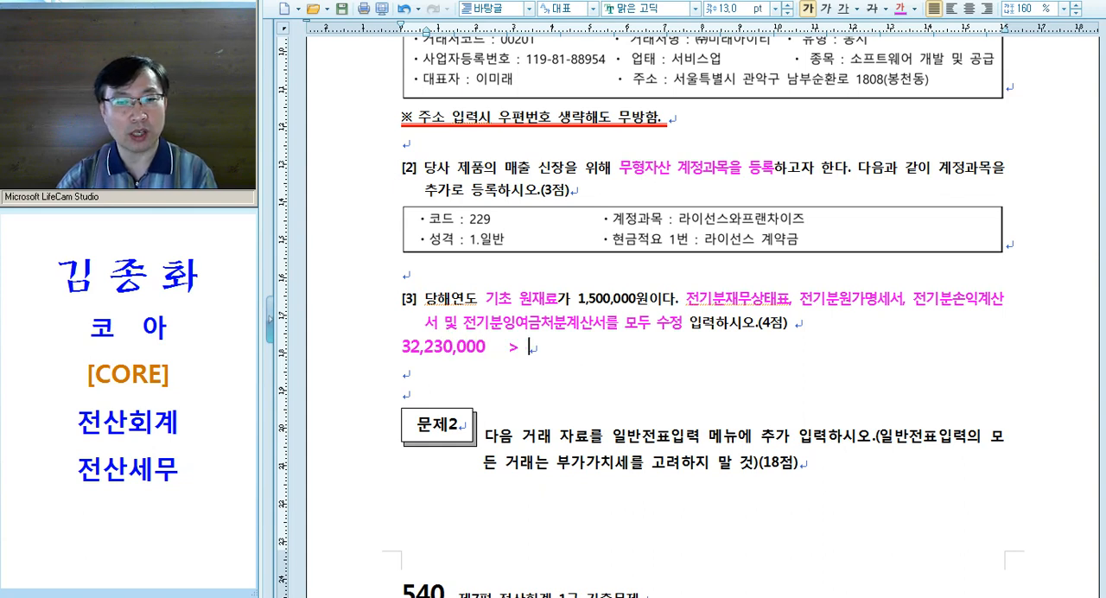
Prefix the noted amount with "원" and add "손" after the arrow, giving "원 32,230,000 > 손"
left_click(401, 348)
type("원")
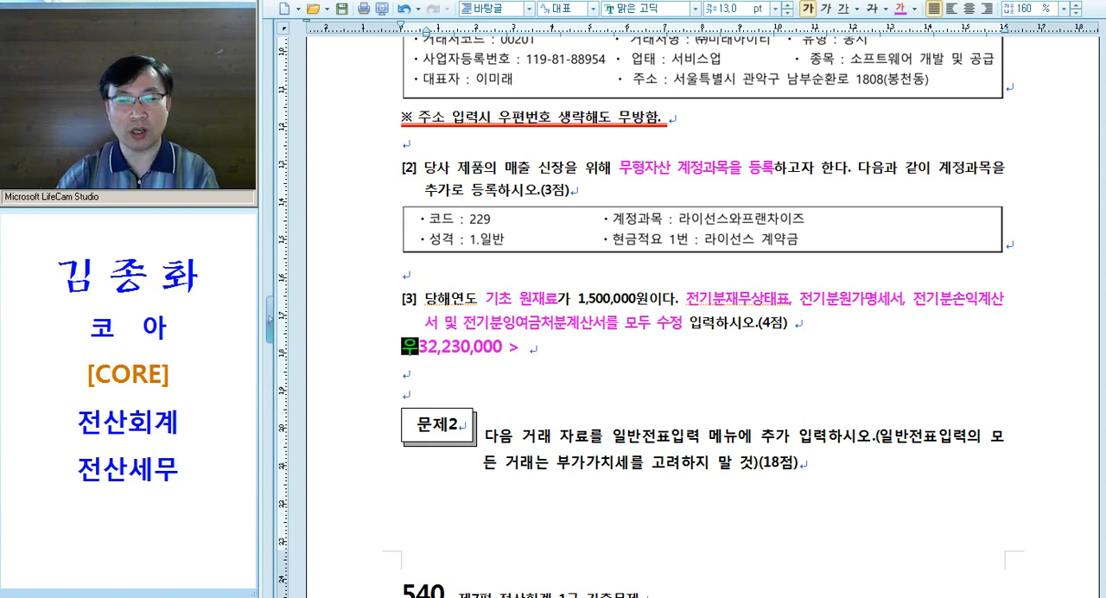
left_click(522, 349)
key("Delete")
key("Delete")
key("Delete")
key("Delete")
key("Delete")
type("손")
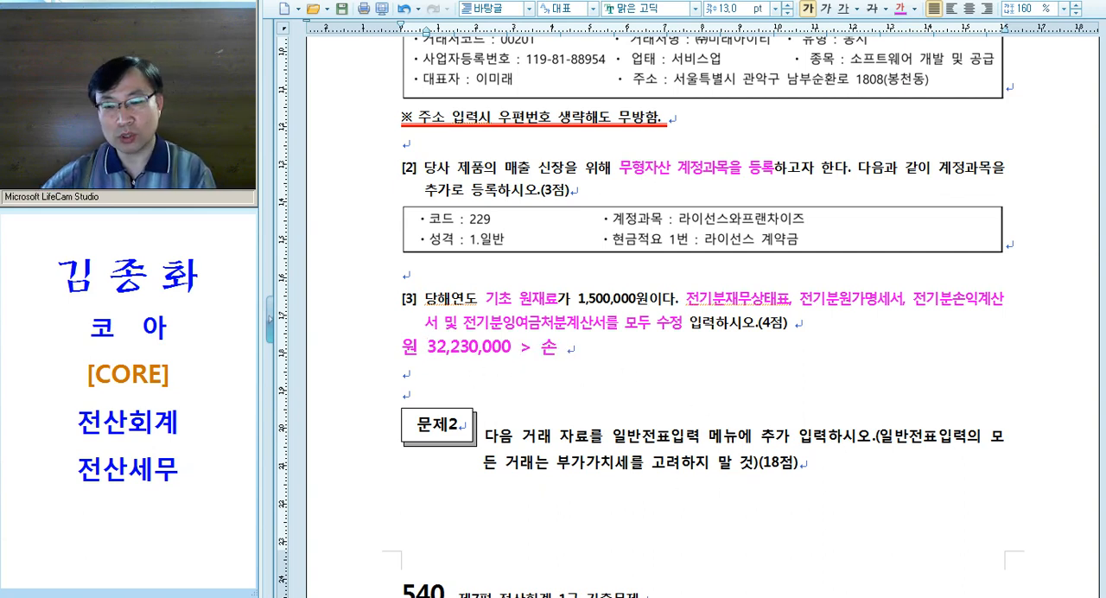
key("alt+Tab")
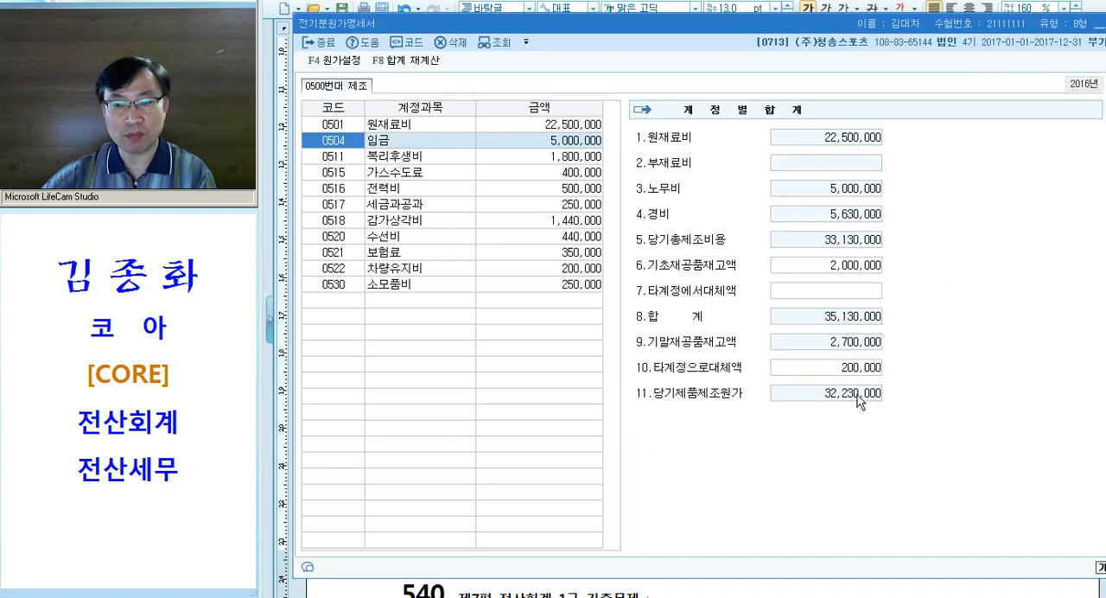
left_click_drag(659, 29, 885, 97)
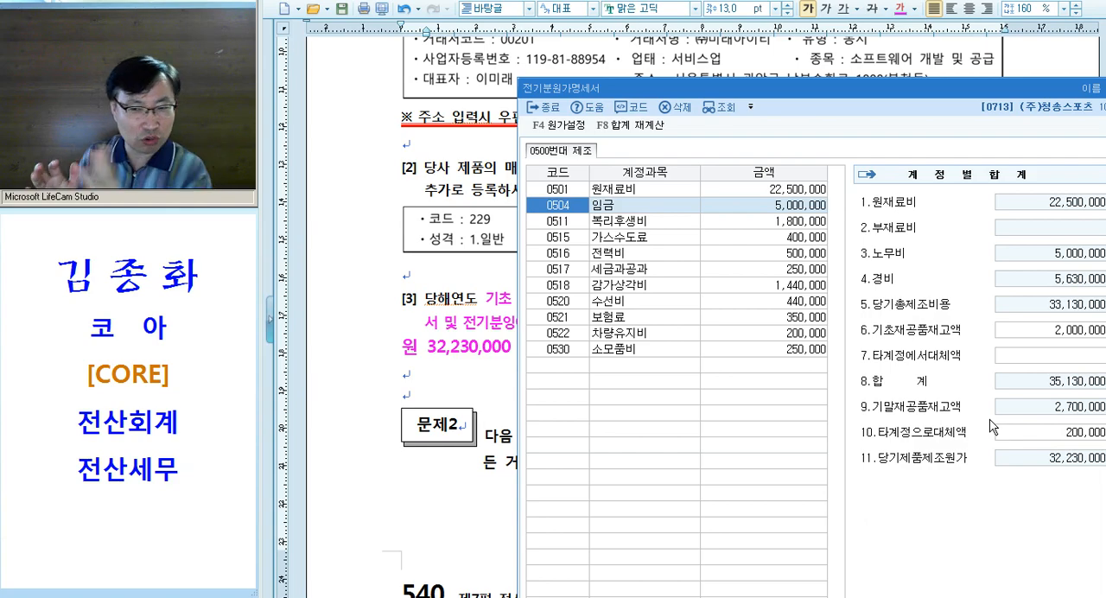
left_click_drag(891, 88, 602, 38)
key("alt+Tab")
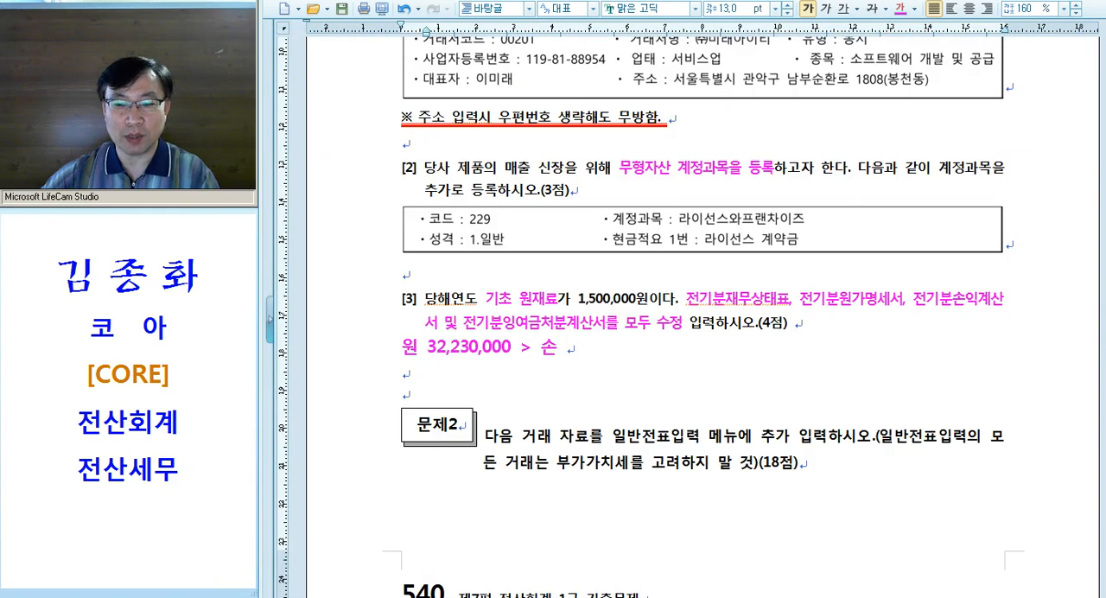
In KcLep, open 전기분손익계산서 and set the 당기제품제조원가 of 0455 제품매출원가 to 32,230,000
left_click(931, 594)
left_click(365, 390)
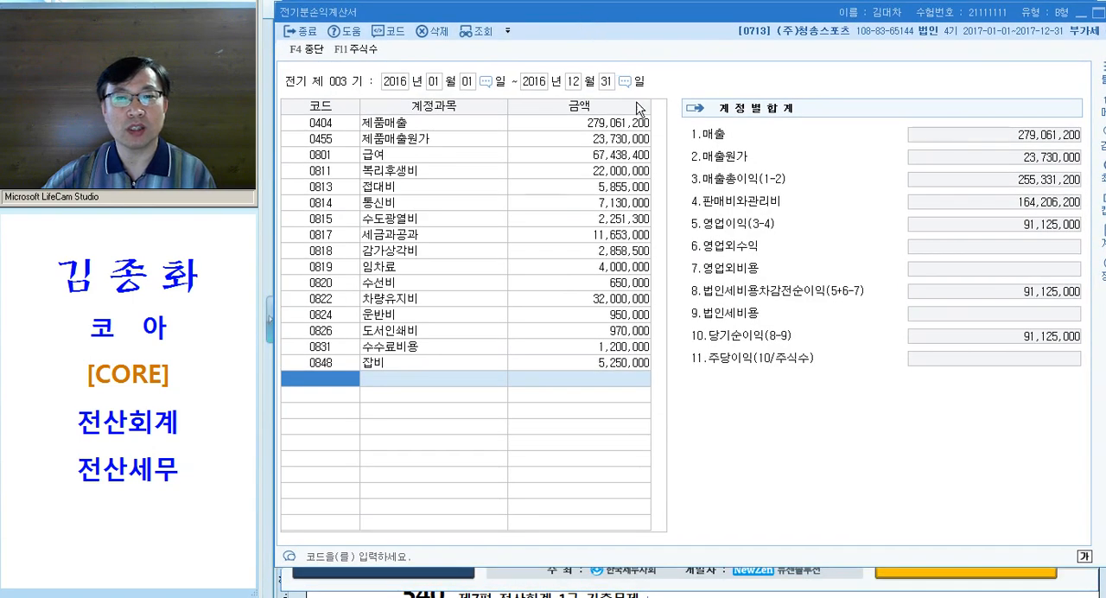
left_click(591, 141)
left_click_drag(590, 145, 556, 161)
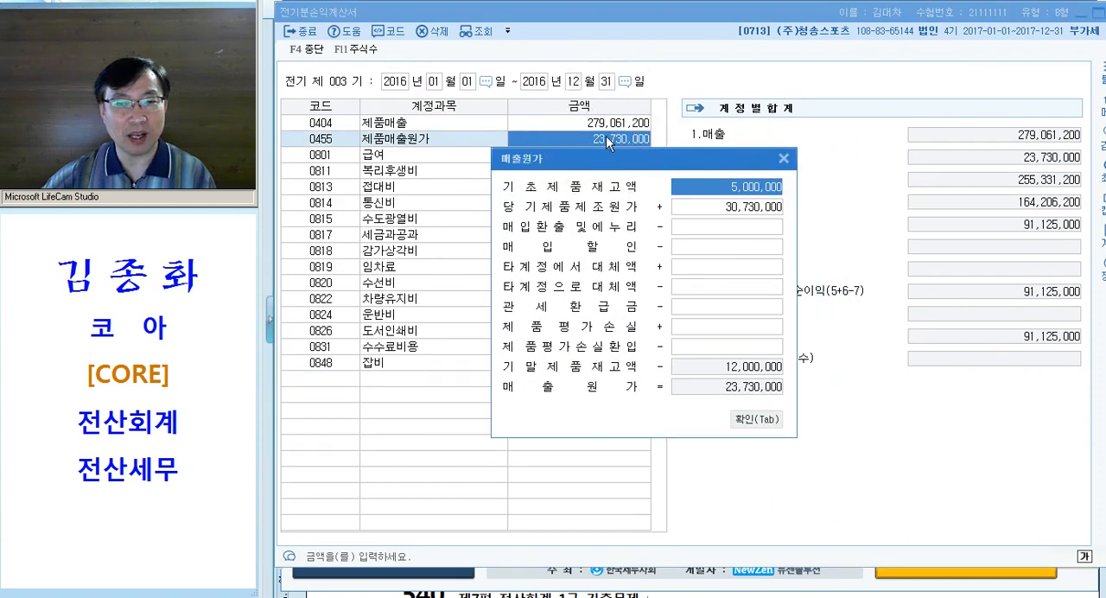
left_click(723, 210)
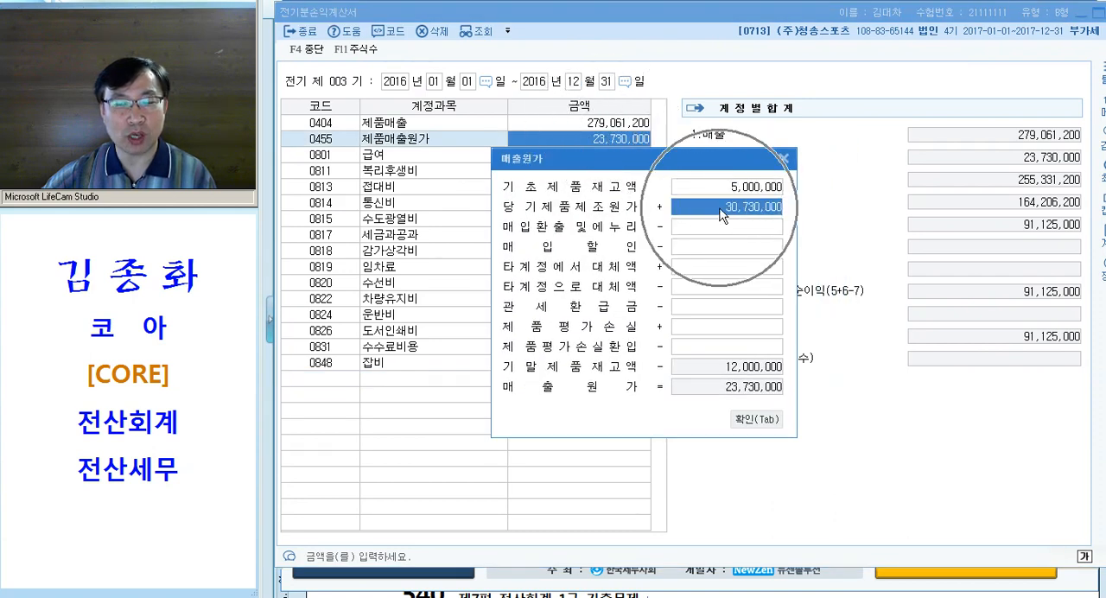
type("32,230,000")
key("Return")
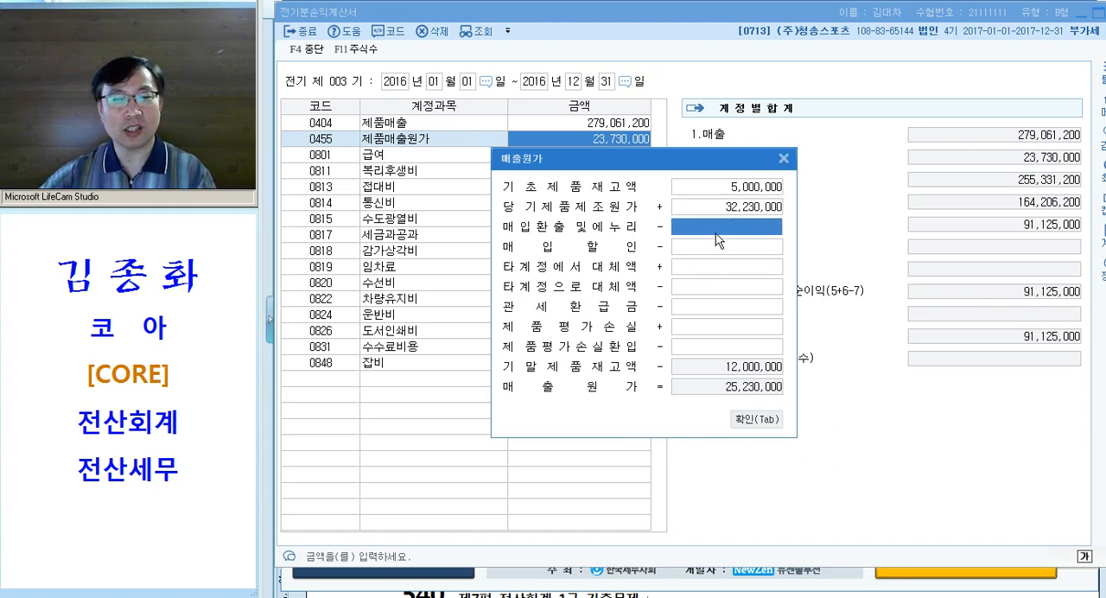
key("Tab")
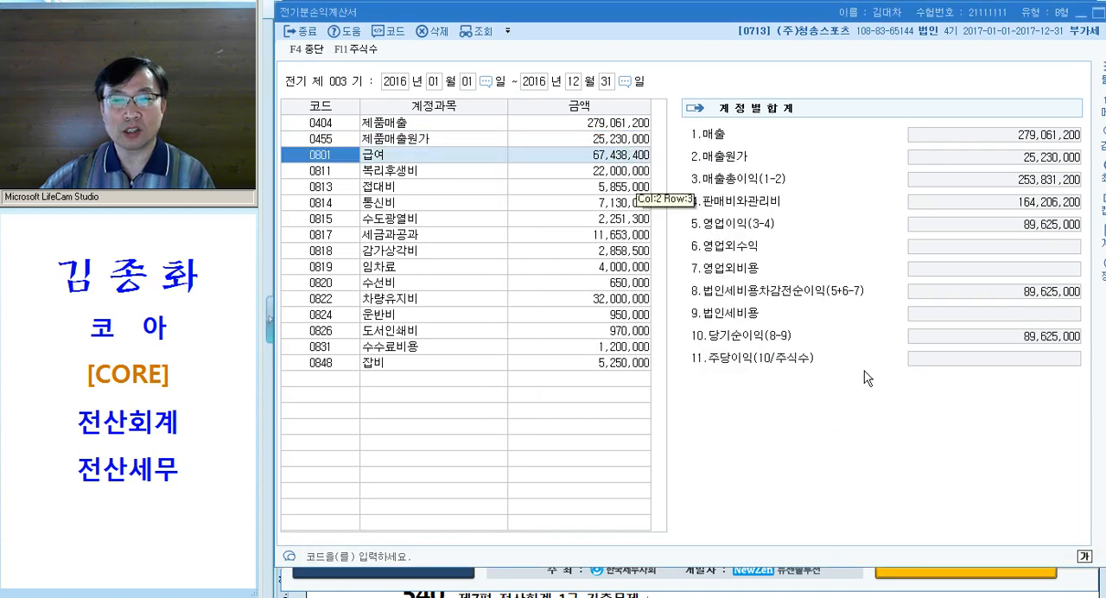
Check the recalculated 당기순이익 in the account totals of 전기분손익계산서
left_click(987, 340)
left_click(1016, 340)
left_click(1017, 340)
left_click(1016, 340)
left_click(1017, 340)
left_click(1017, 340)
left_click(1026, 340)
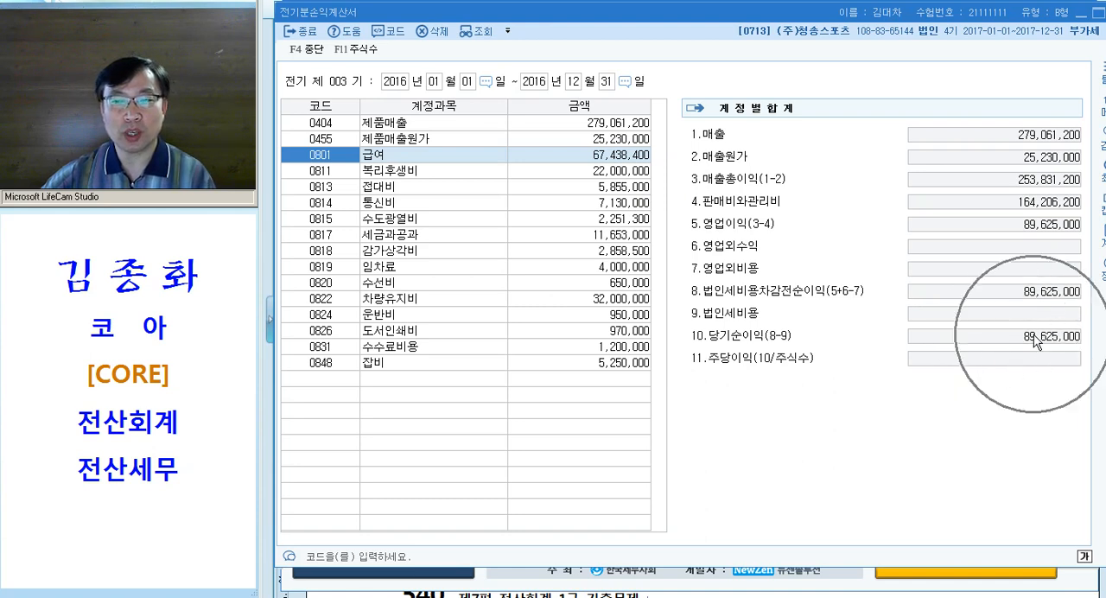
left_click(1026, 341)
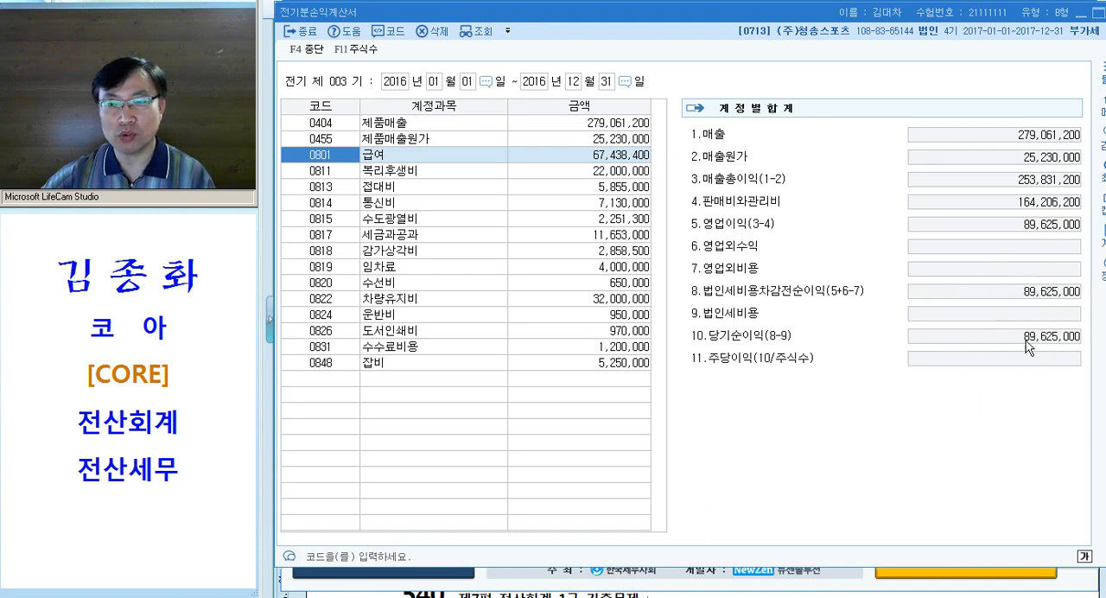
In the exam document, extend the note below question [3] with the net income and next statement, "89,625,000 > 이"
left_click(533, 595)
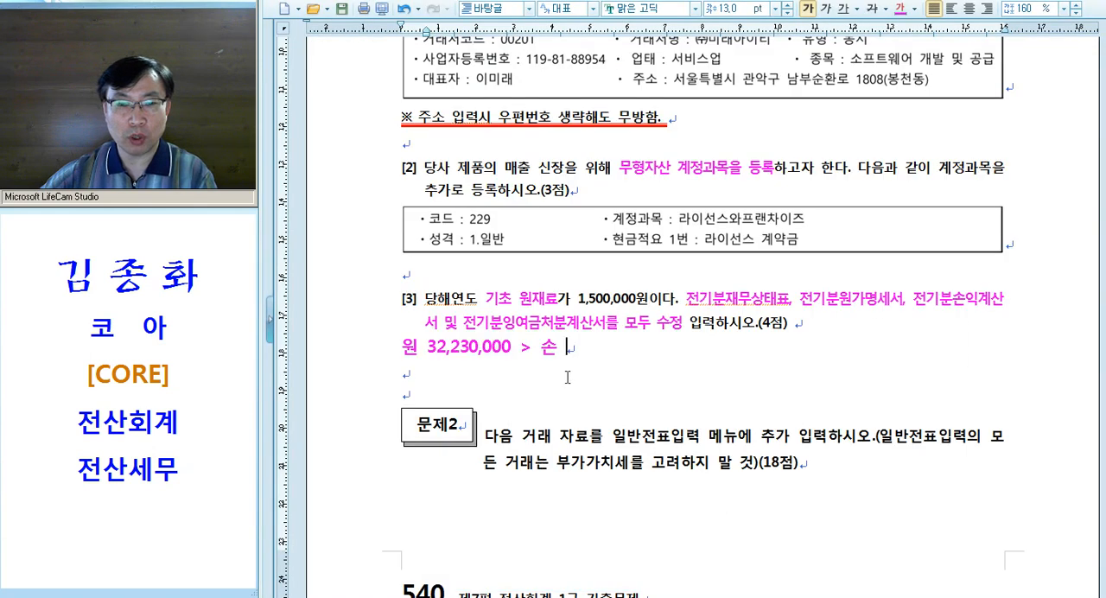
type("89")
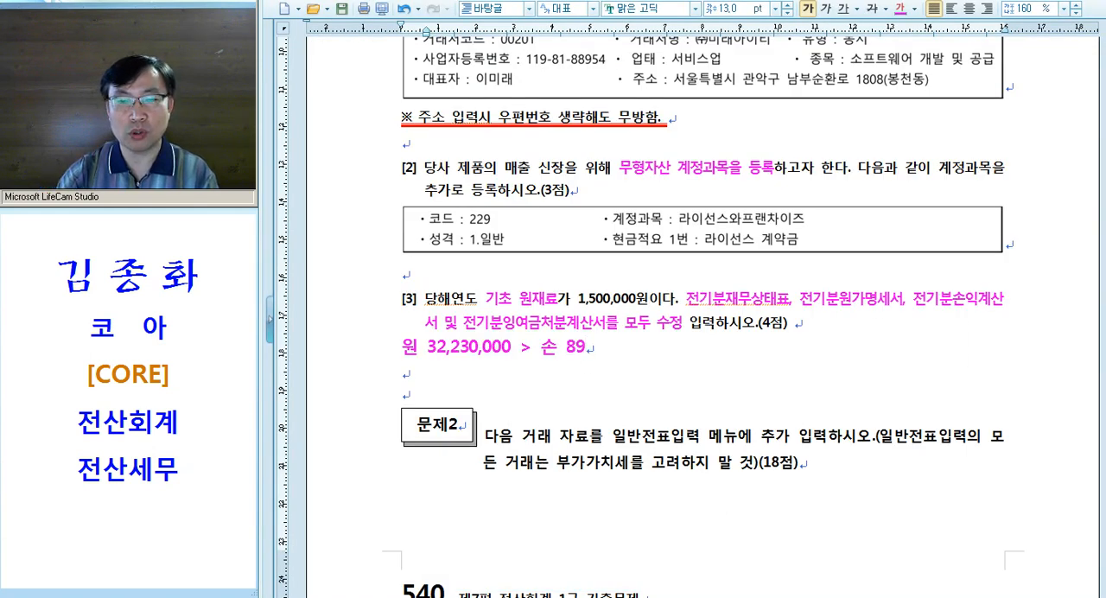
type(",624")
key("BackSpace")
type("5,000 > 이")
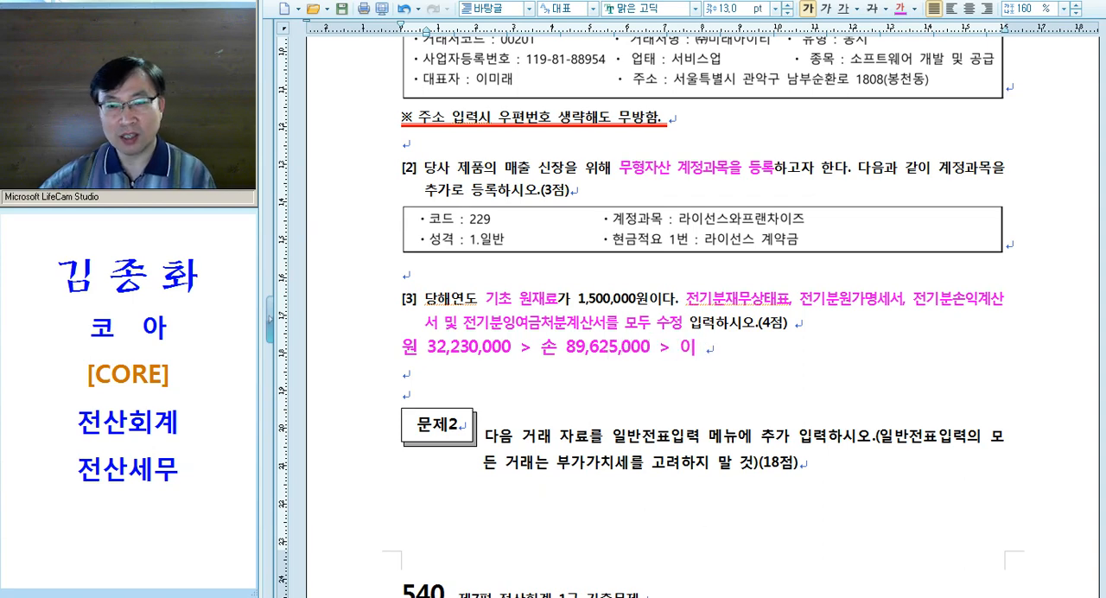
Close 전기분손익계산서 in KcLep, then open 전기분잉여금처분계산서 and set its 당기순이익 to 89,625,000
key("alt+Tab")
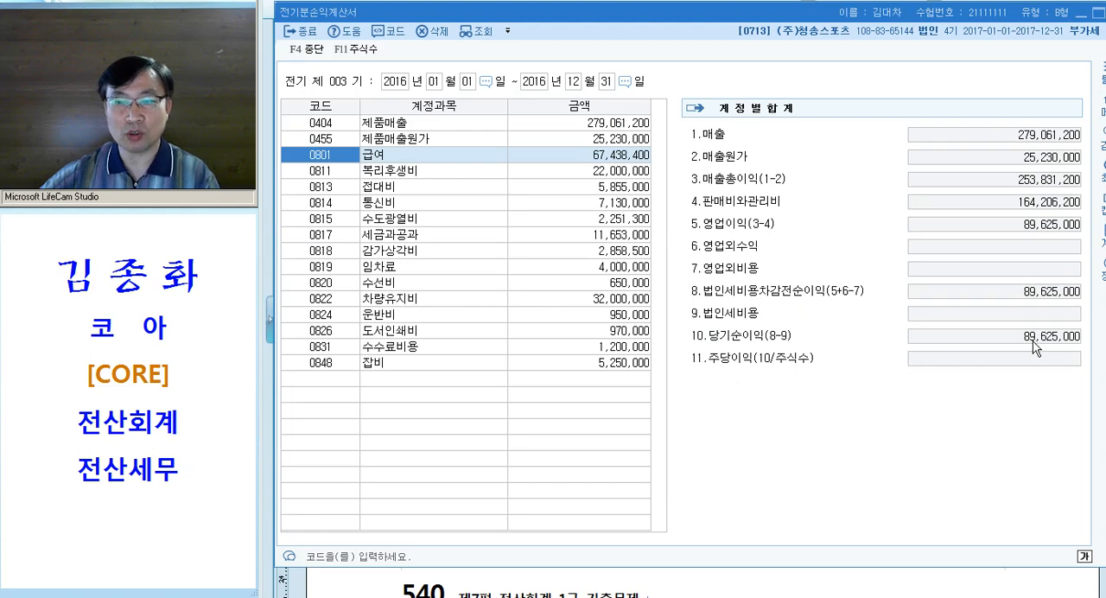
key("Escape")
key("Escape")
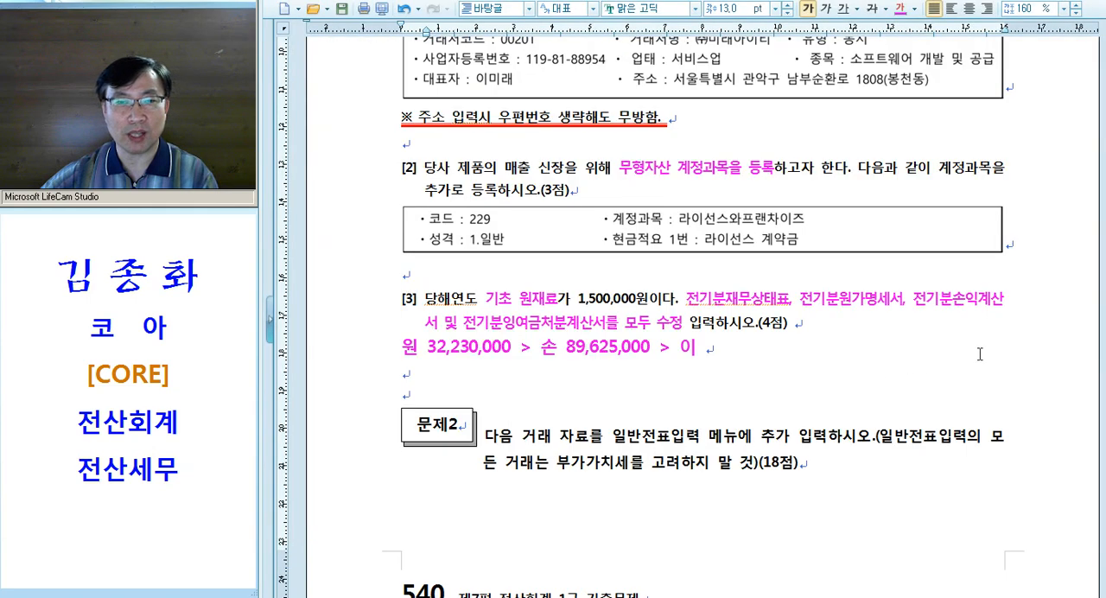
key("alt+Tab")
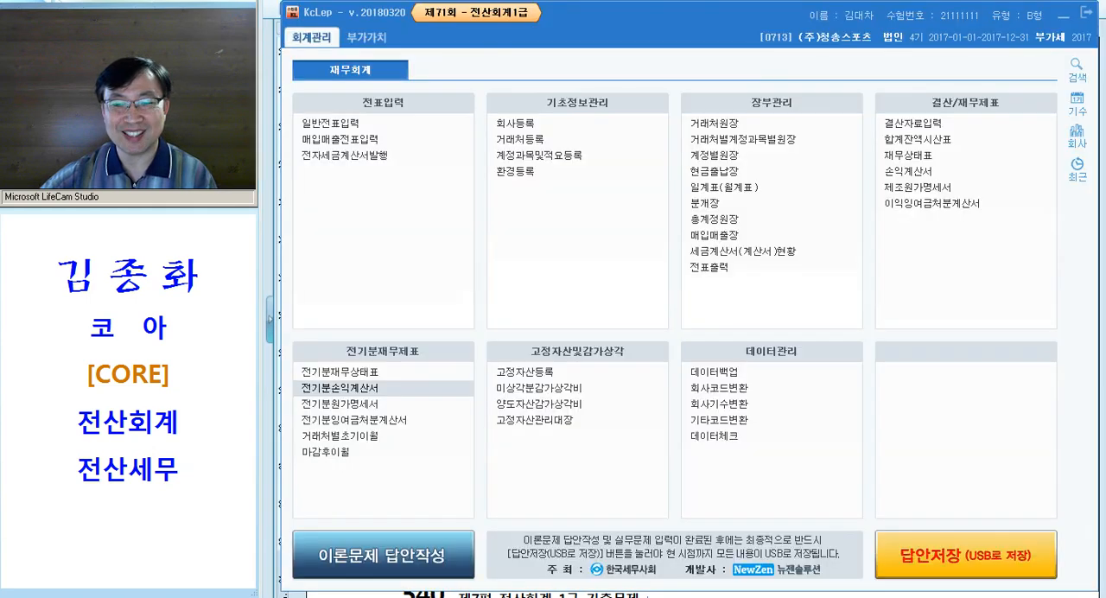
left_click(402, 421)
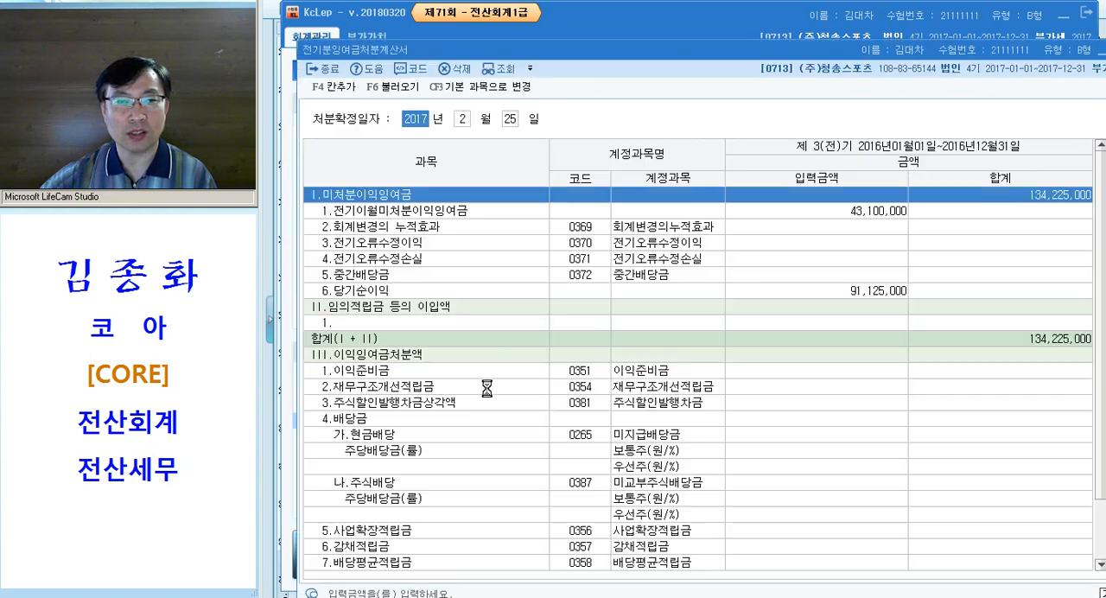
left_click(870, 294)
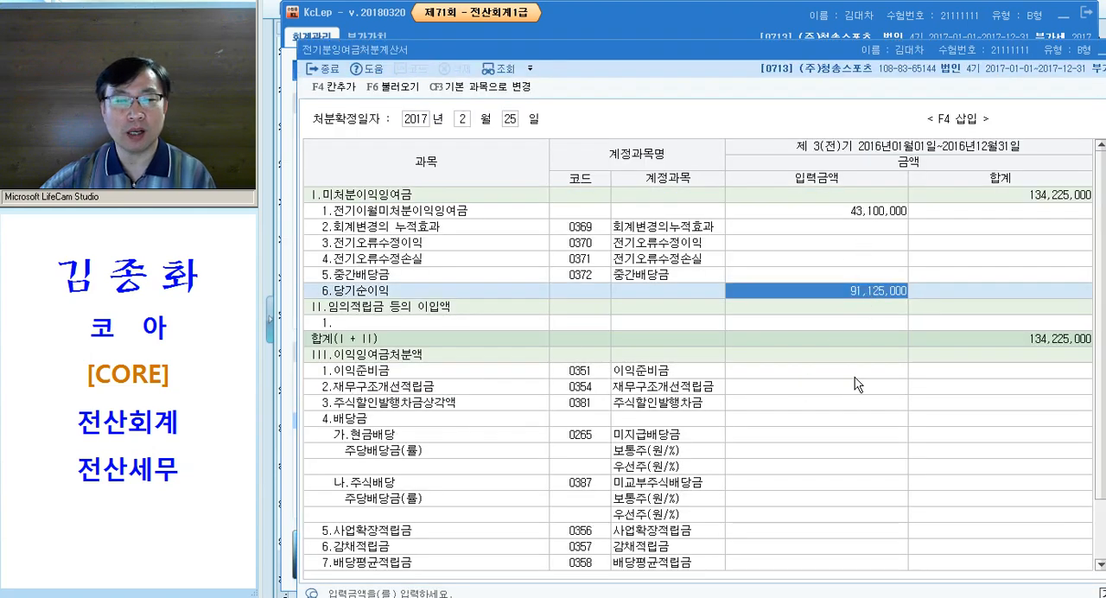
key("alt+Tab")
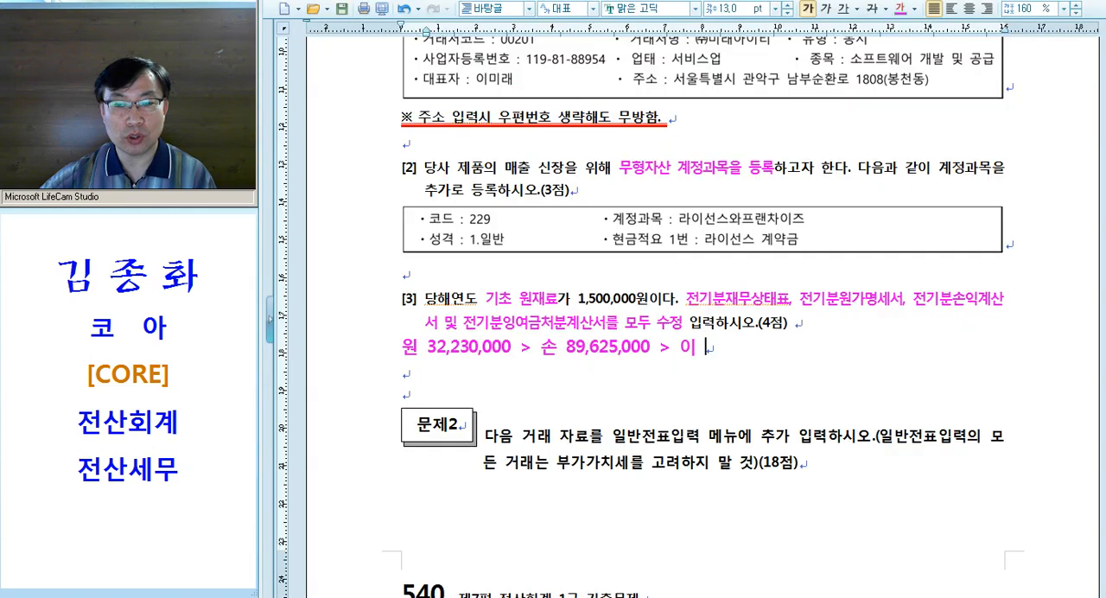
key("alt+Tab")
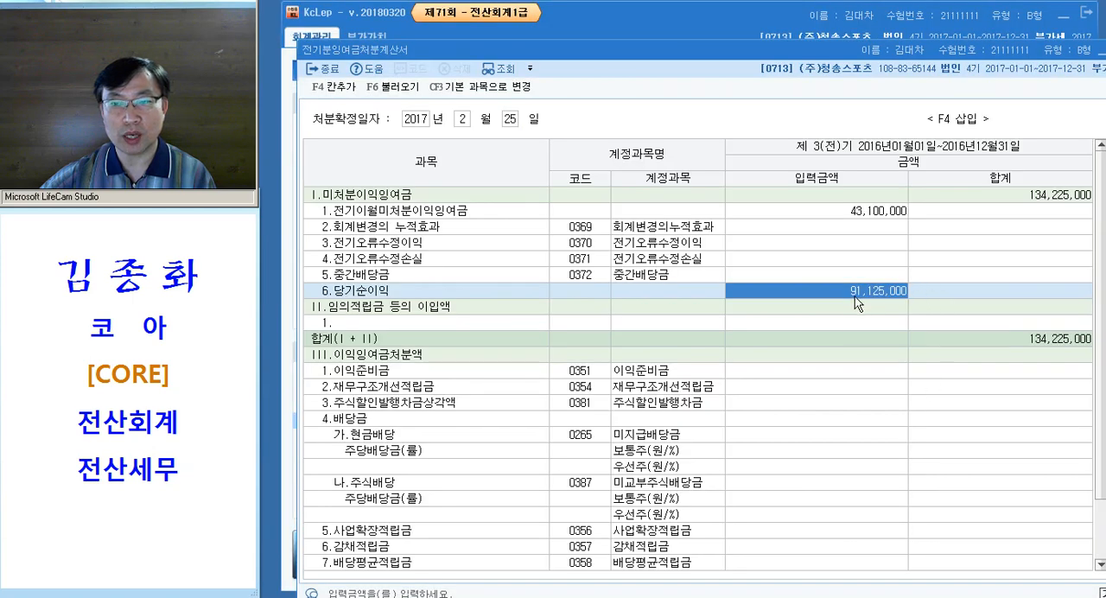
type("89625000")
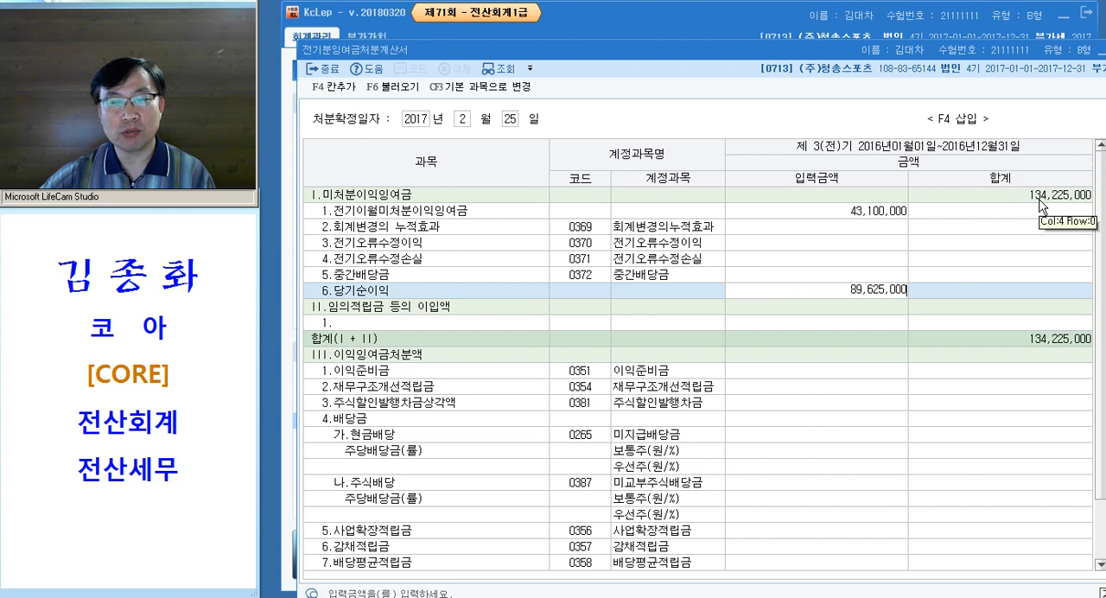
key("Return")
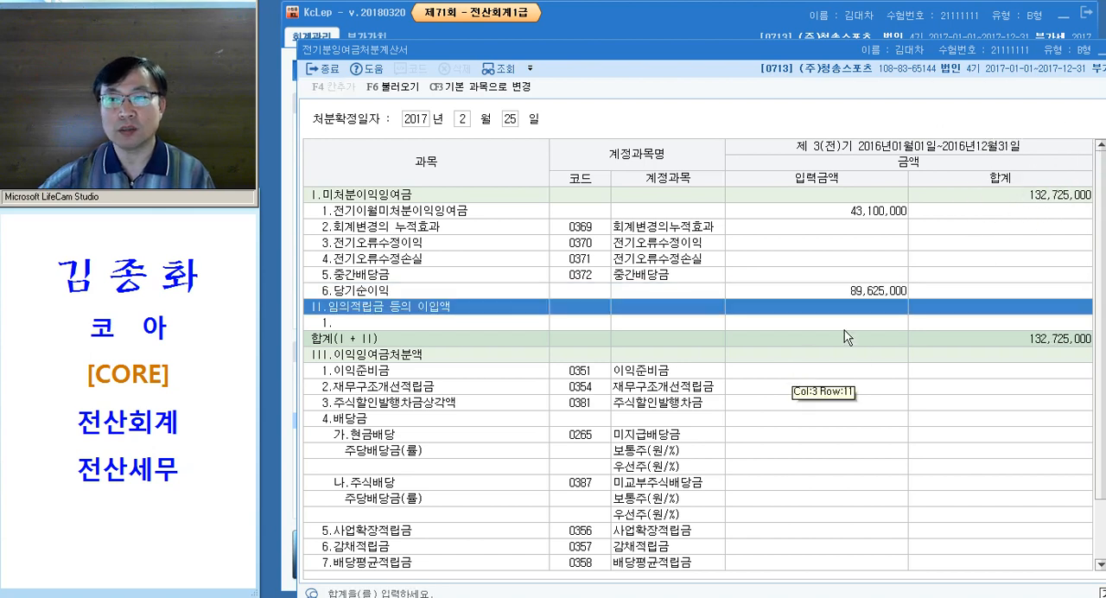
In the exam document, extend the note below question [3] with the 미처분이익잉여금 total and next statement, "132,725,000 > 재"
left_click(983, 201)
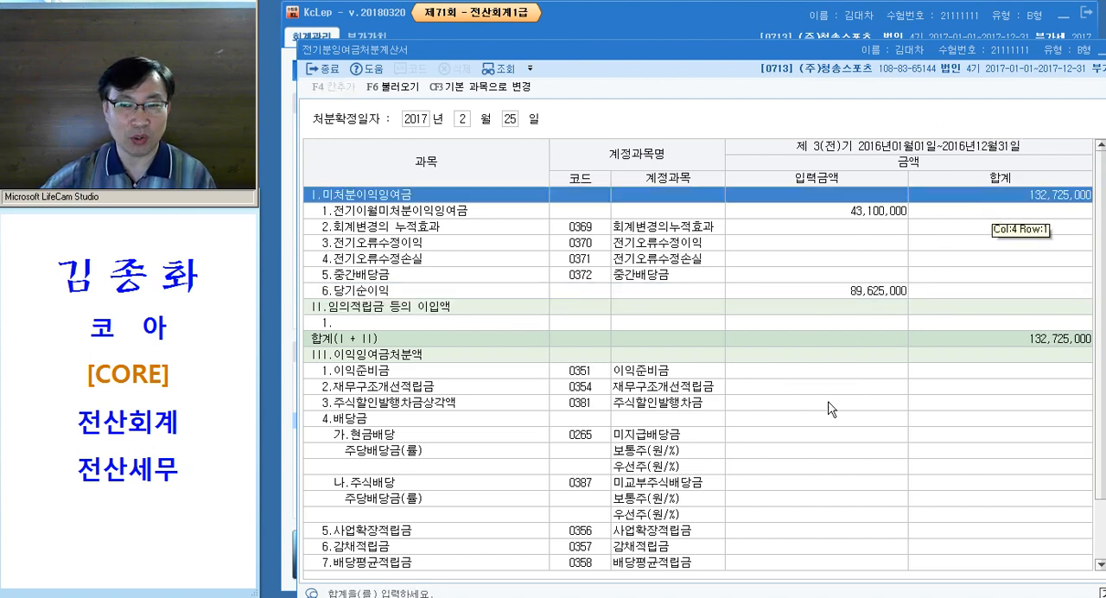
key("alt+Tab")
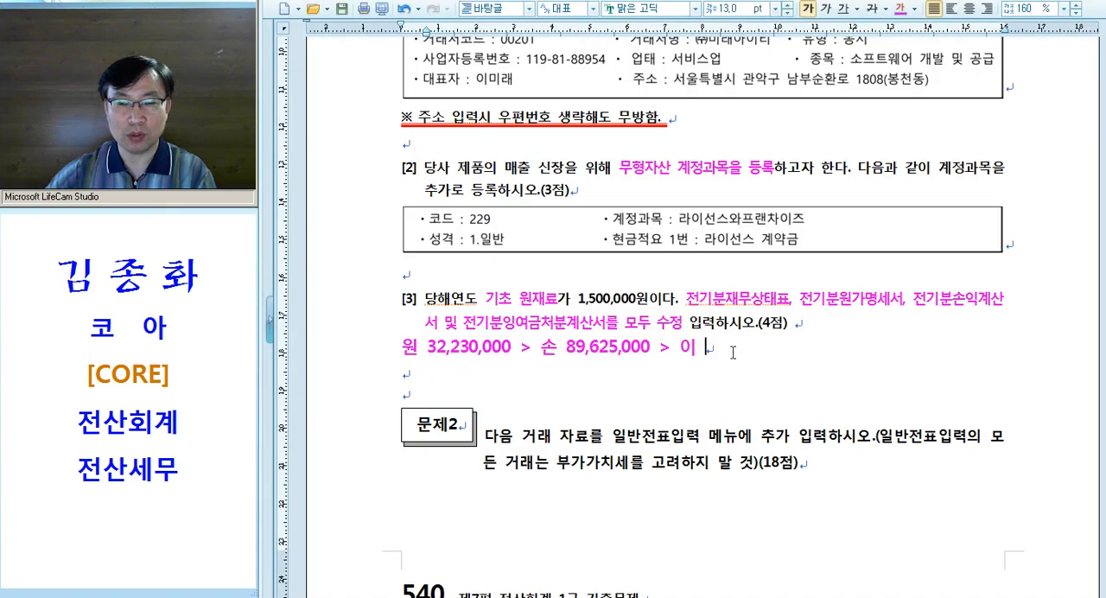
type("132,7")
key("BackSpace")
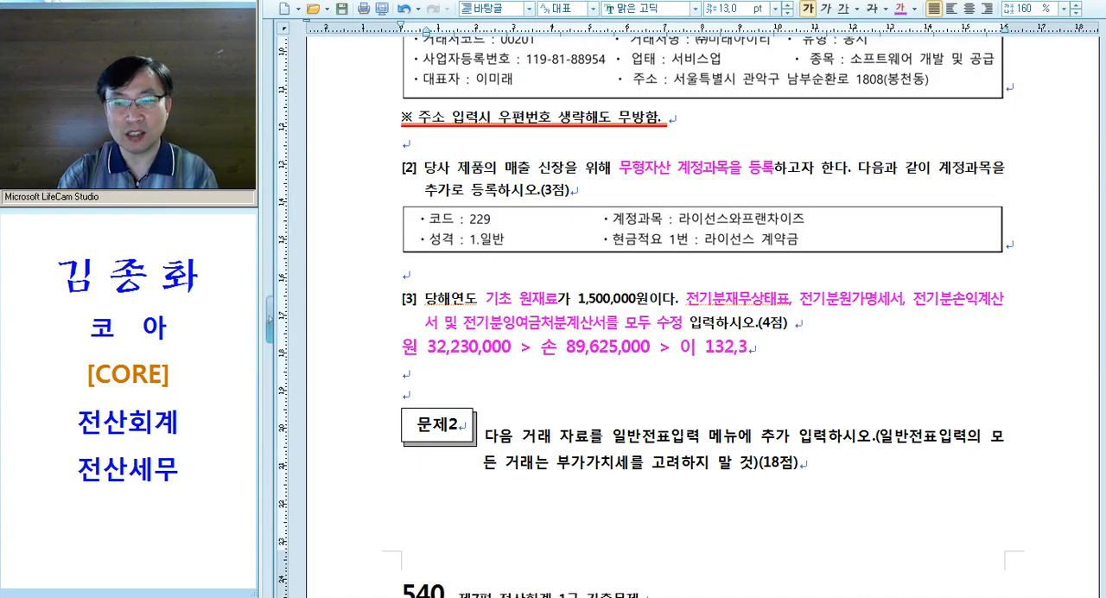
type("25,000 ")
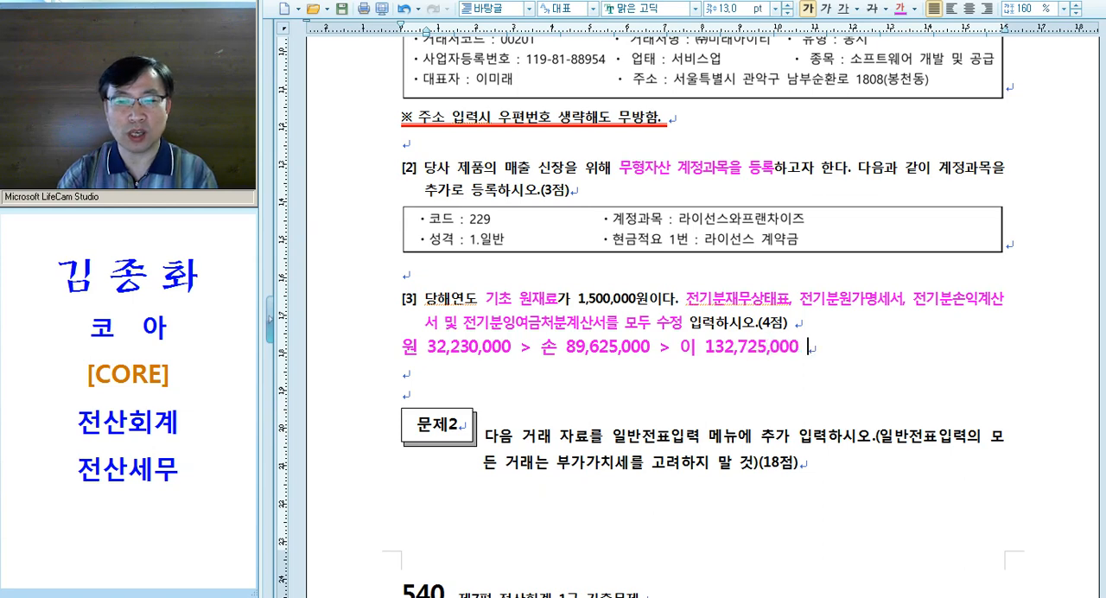
type("> ㅈㅐ")
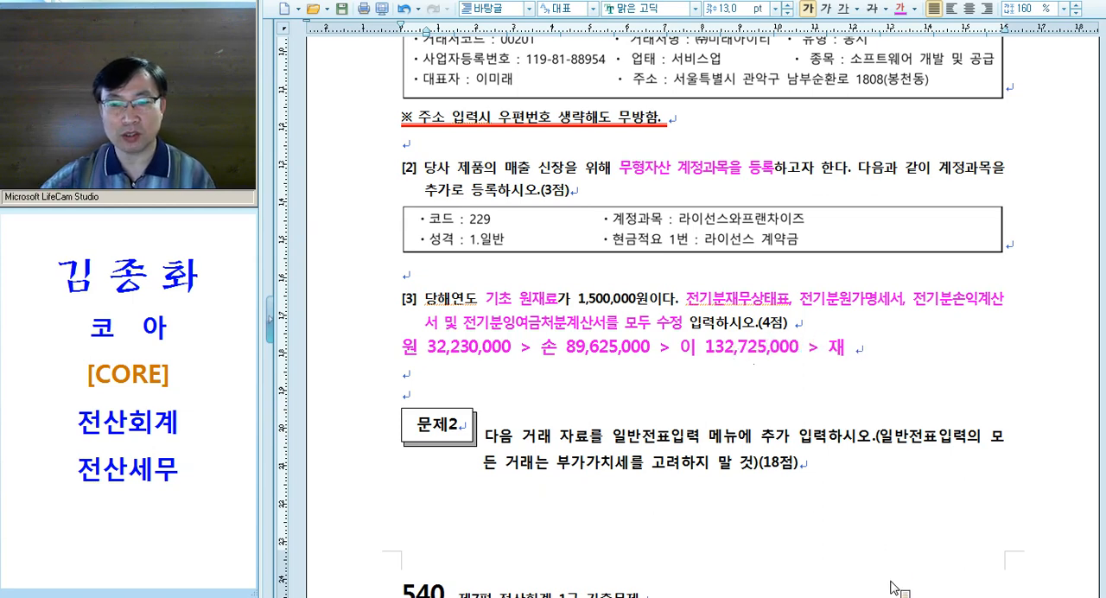
Close 전기분잉여금처분계산서 in KcLep, then open 전기분재무상태표 and set 0375 이월이익잉여금 to 132,725,000
key("alt+Tab")
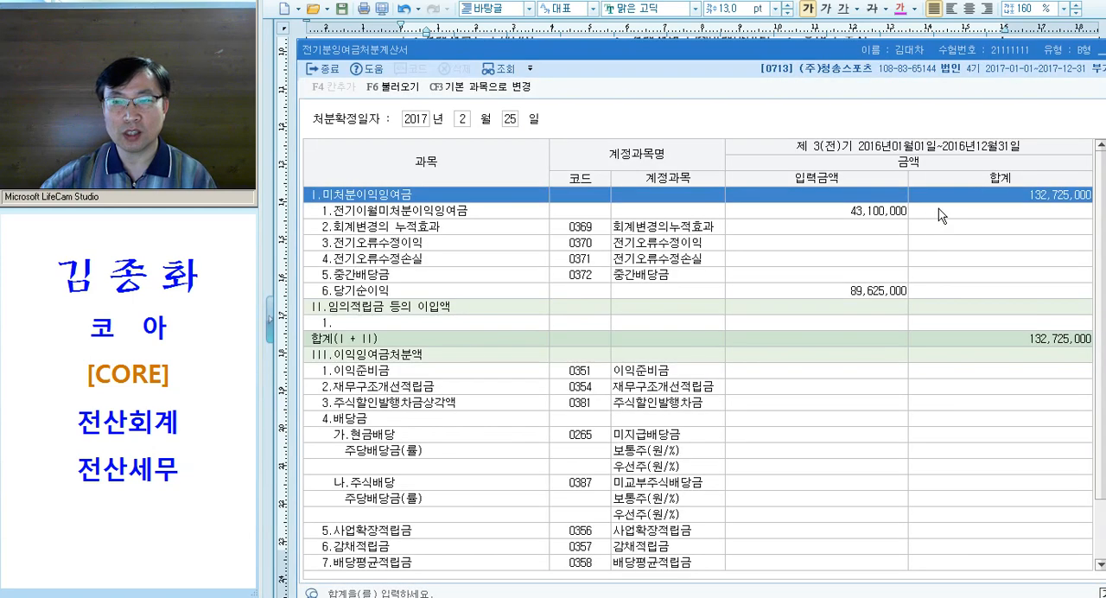
left_click(1004, 200)
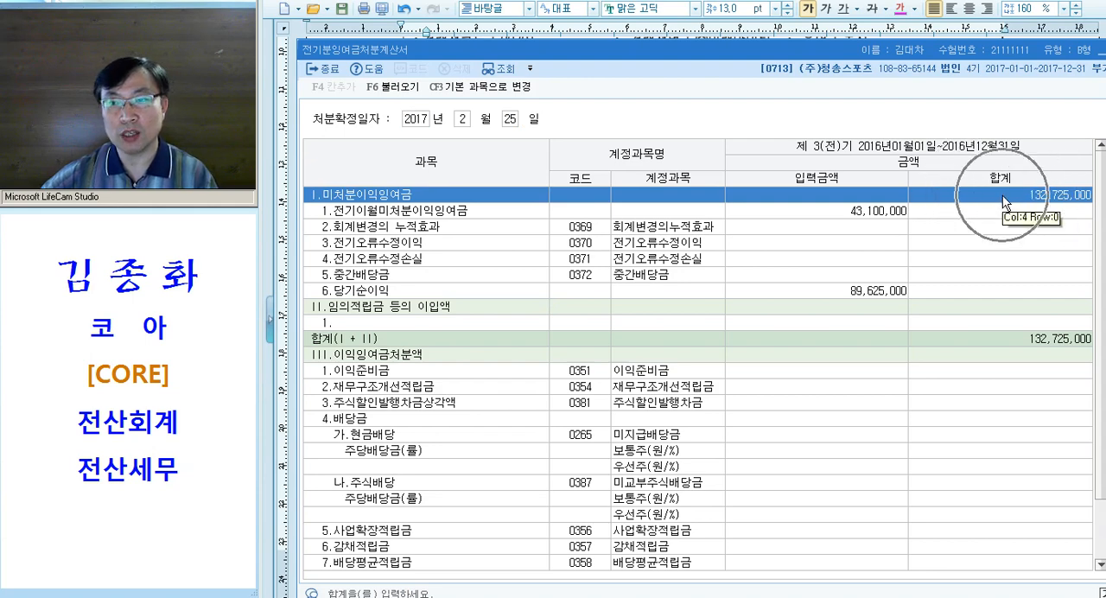
key("alt+Tab")
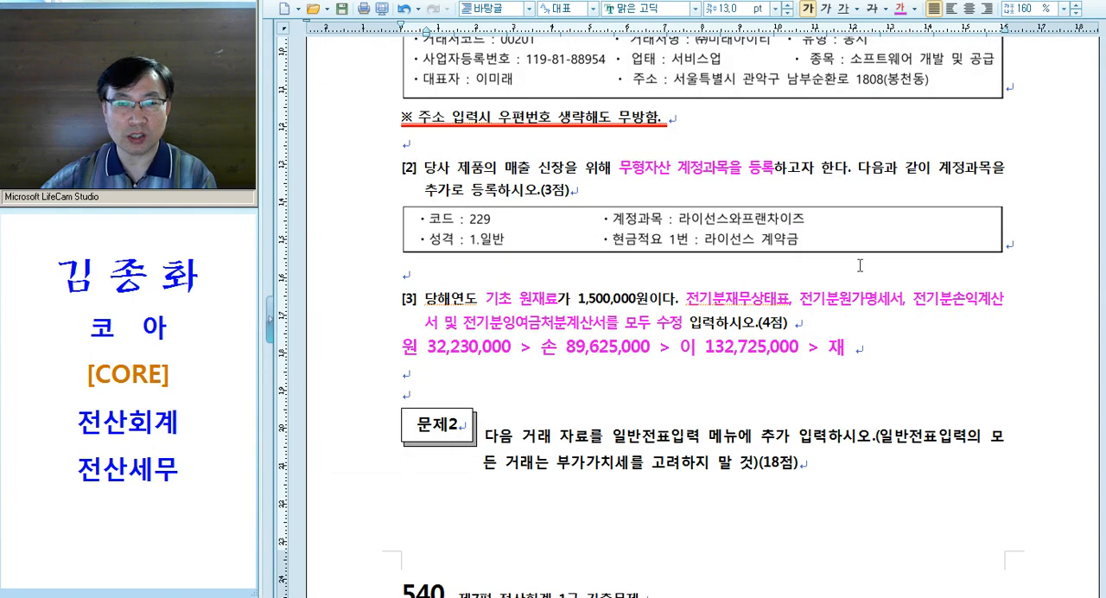
key("alt+Tab")
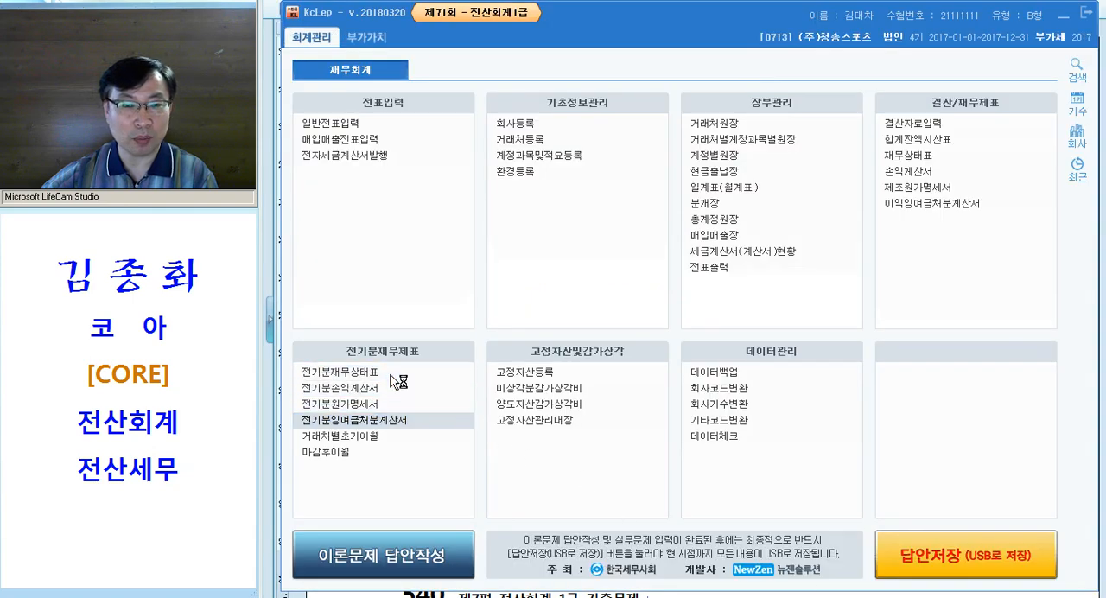
left_click(466, 381)
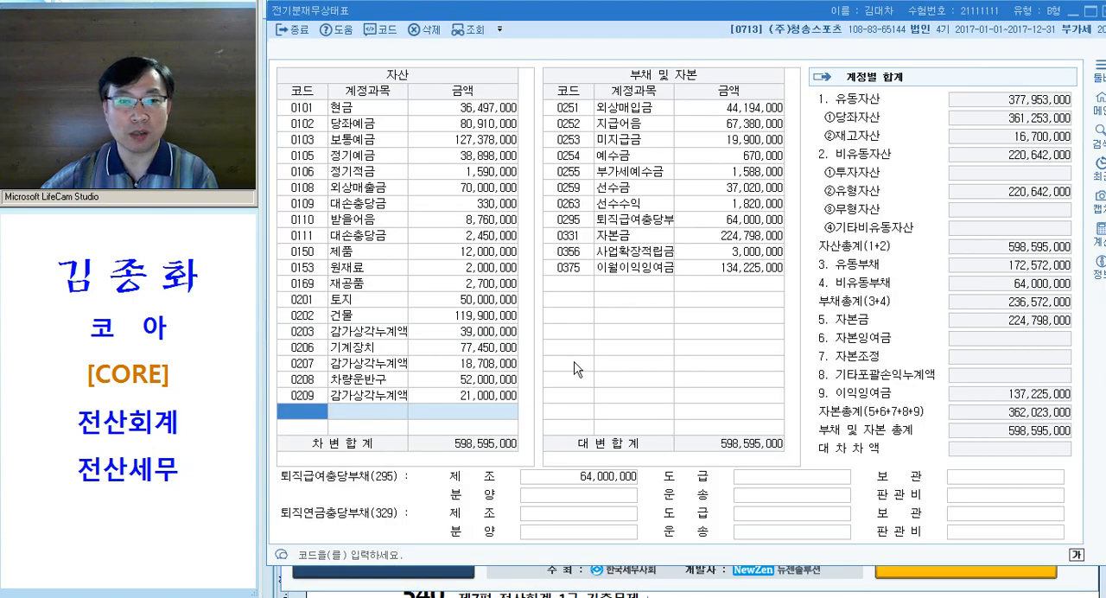
left_click(719, 270)
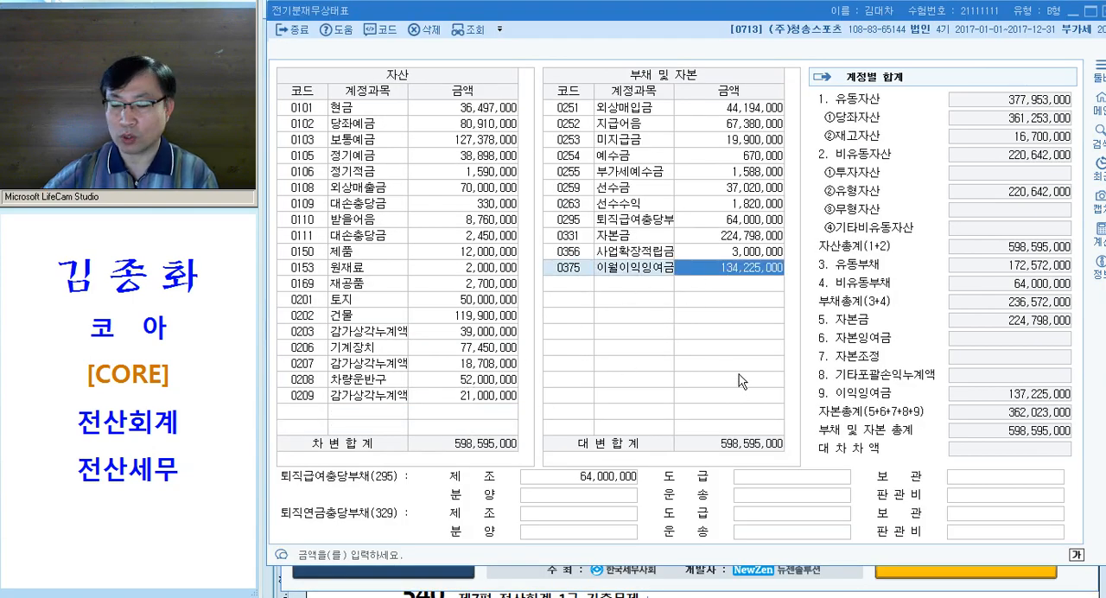
type("132,725,000")
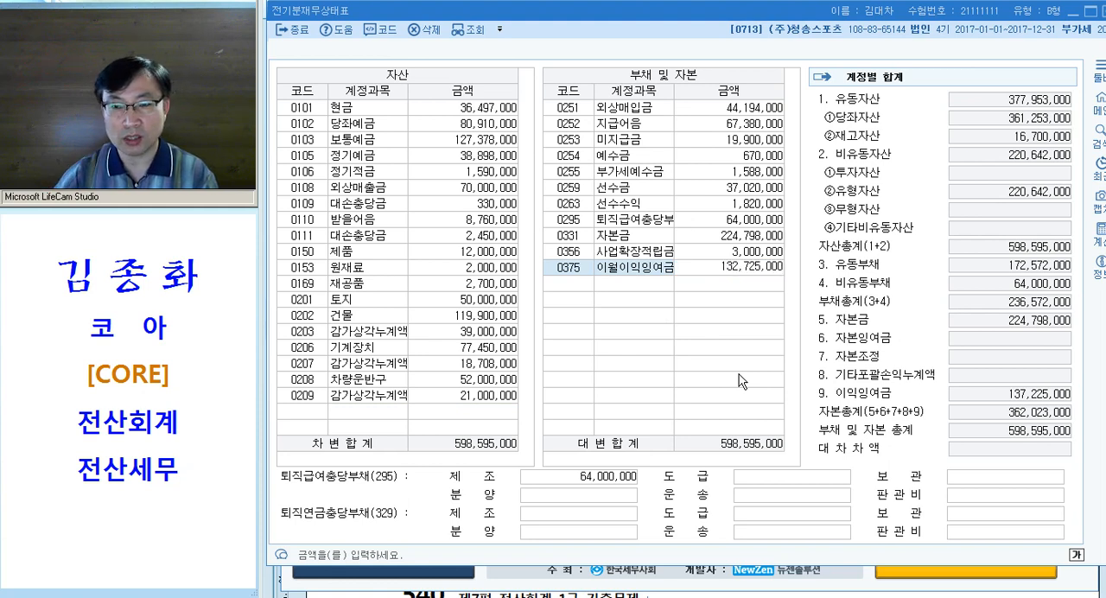
key("Return")
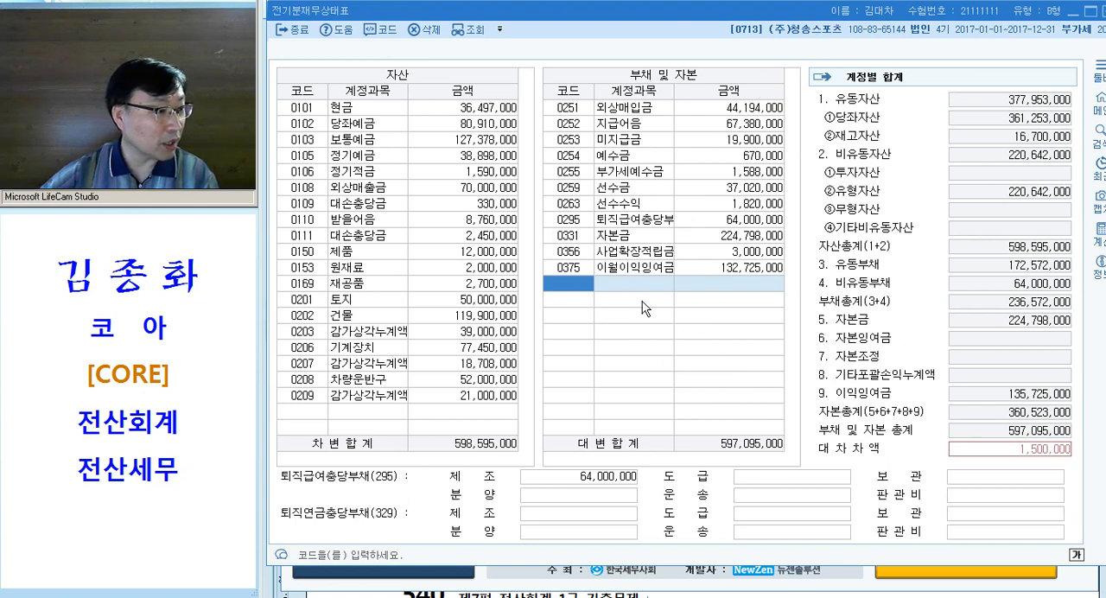
Check the 0375 이월이익잉여금 amount against 대차차액, then close 전기분재무상태표
left_click(751, 273)
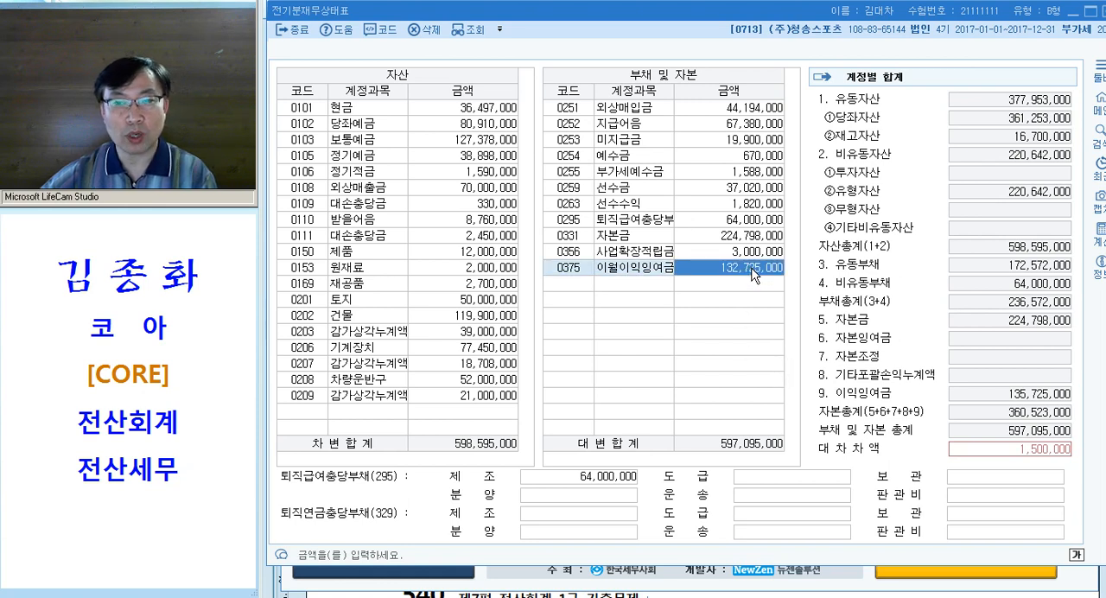
key("ctrl")
key("ctrl")
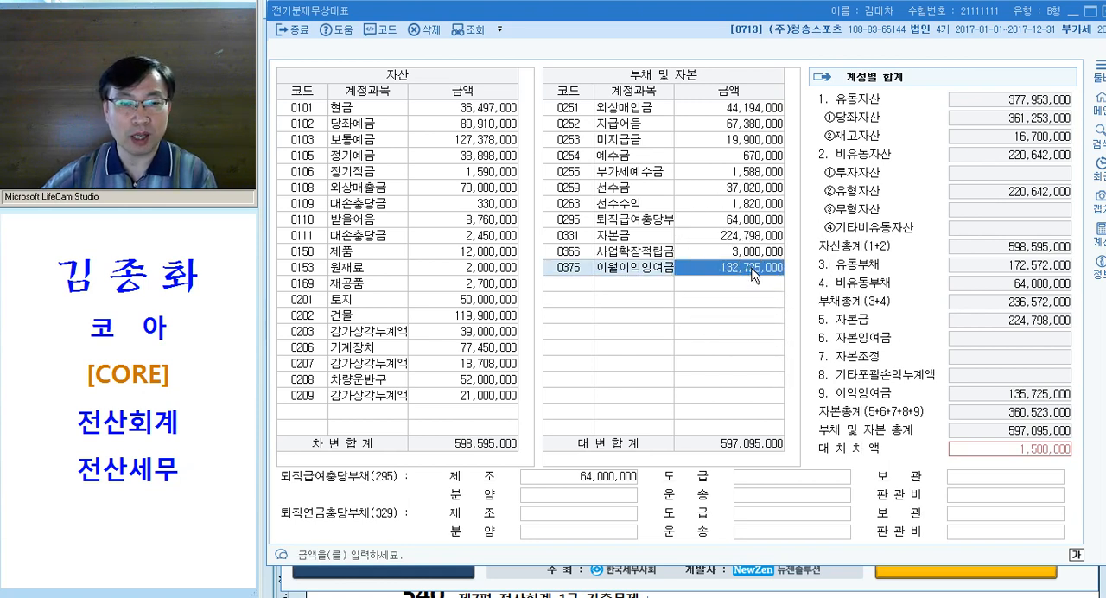
key("Escape")
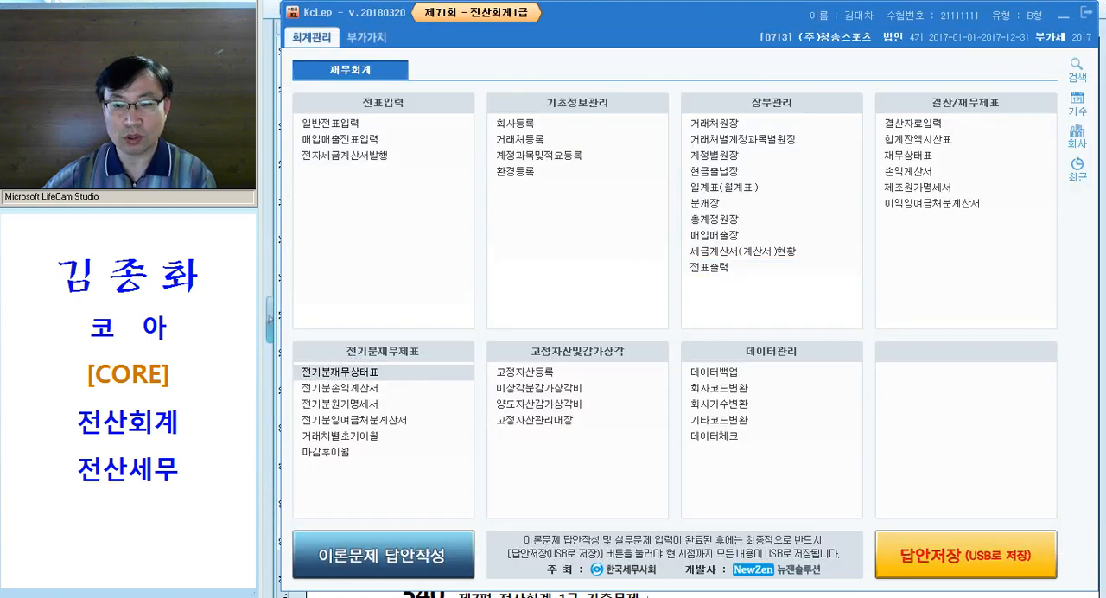
Switch to the exam document and reread question [3] about 당해연도 기초 원재료, together with the note below it
key("alt+Tab")
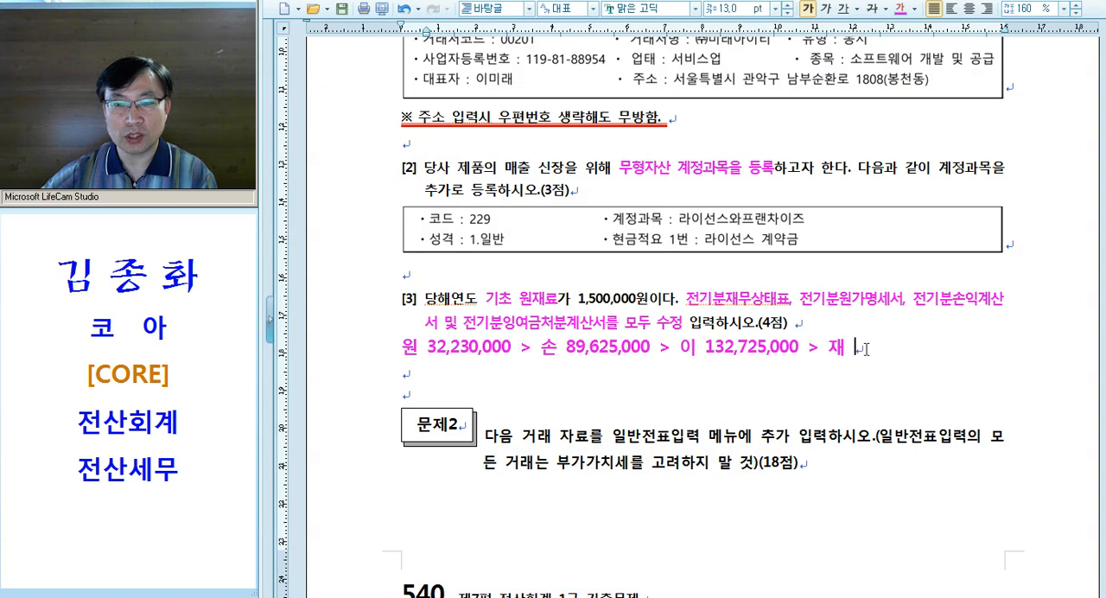
left_click_drag(685, 347, 770, 351)
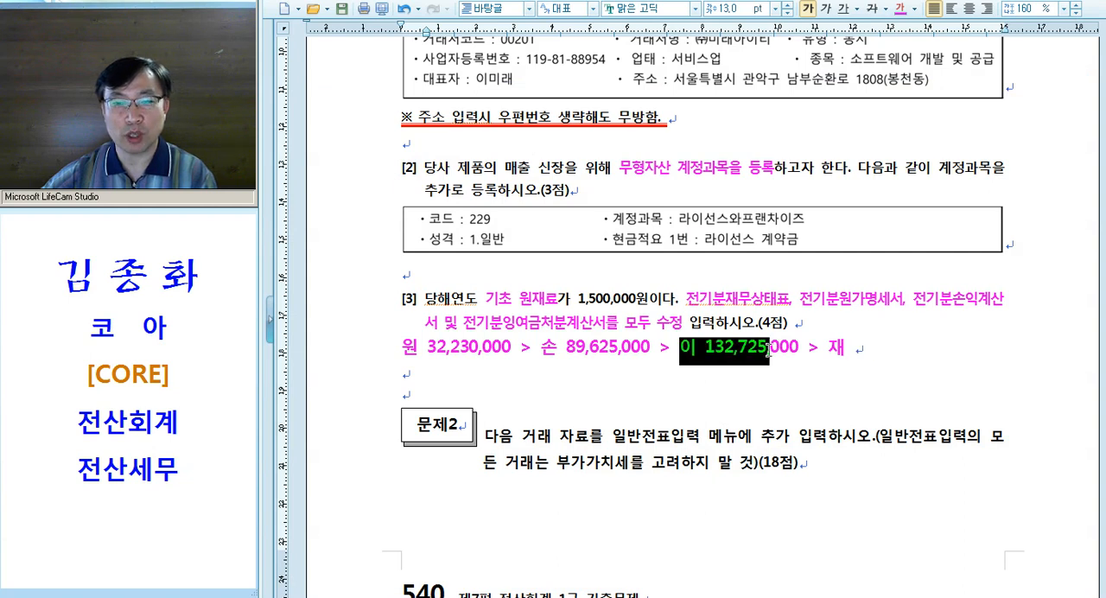
triple_click(415, 357)
left_click(754, 355)
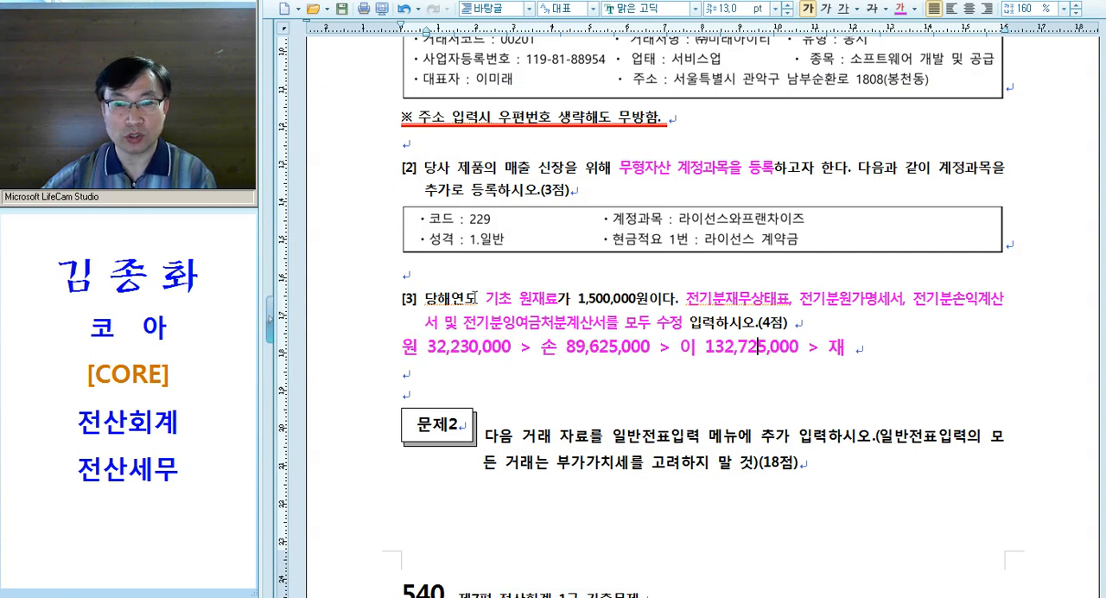
left_click(675, 310)
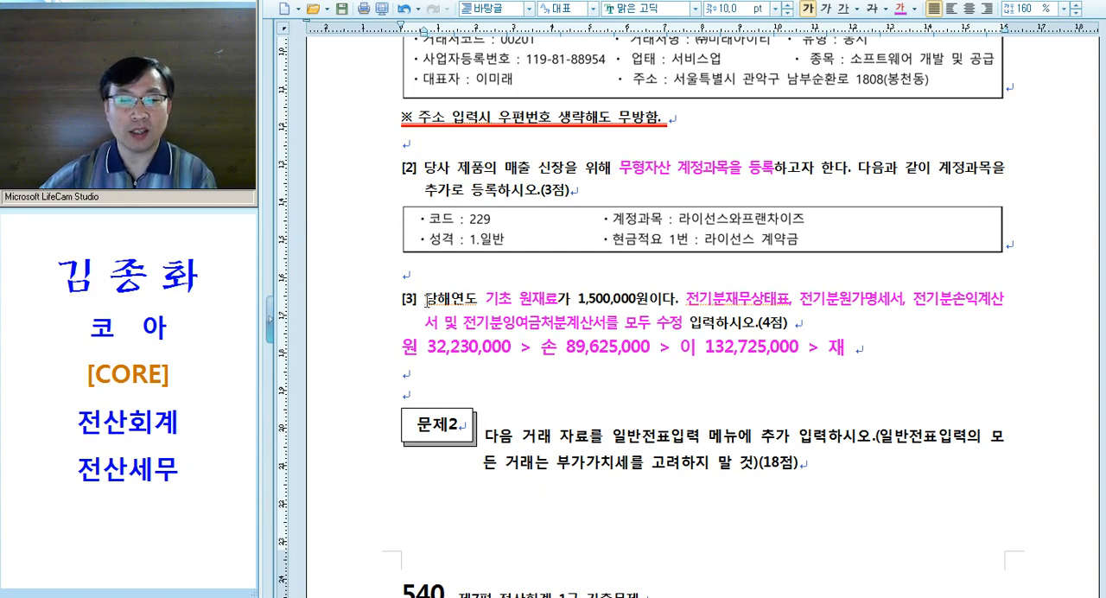
left_click_drag(423, 300, 562, 299)
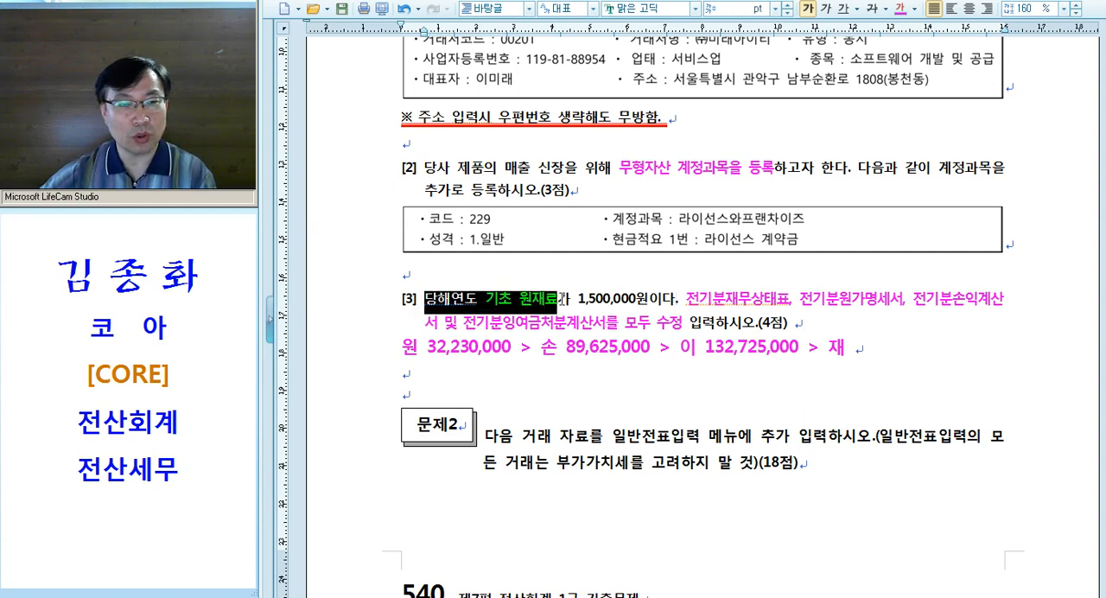
left_click_drag(415, 300, 568, 302)
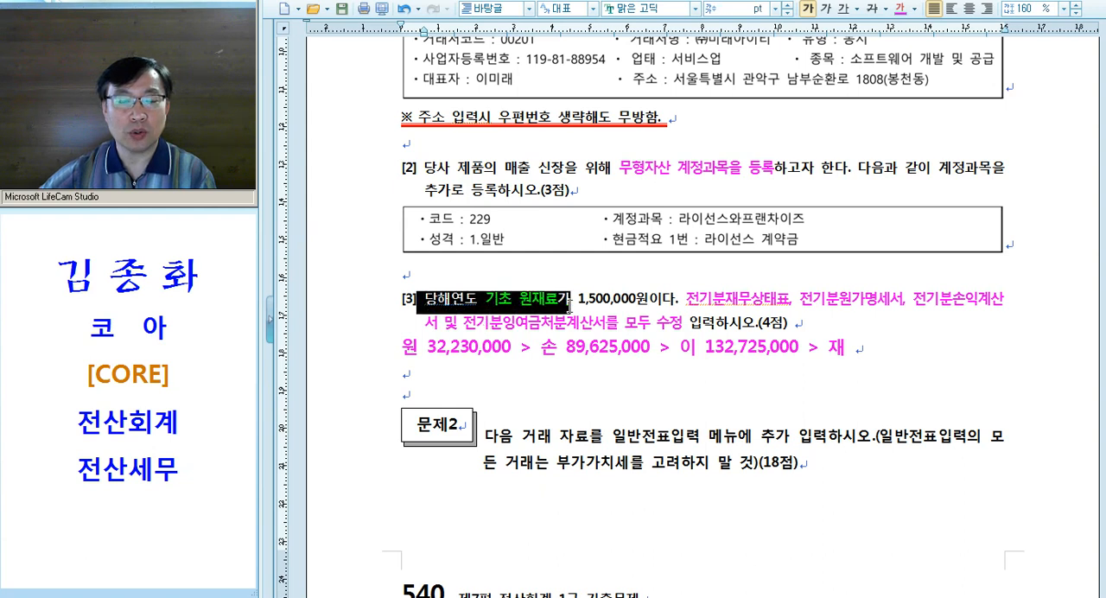
left_click(410, 315)
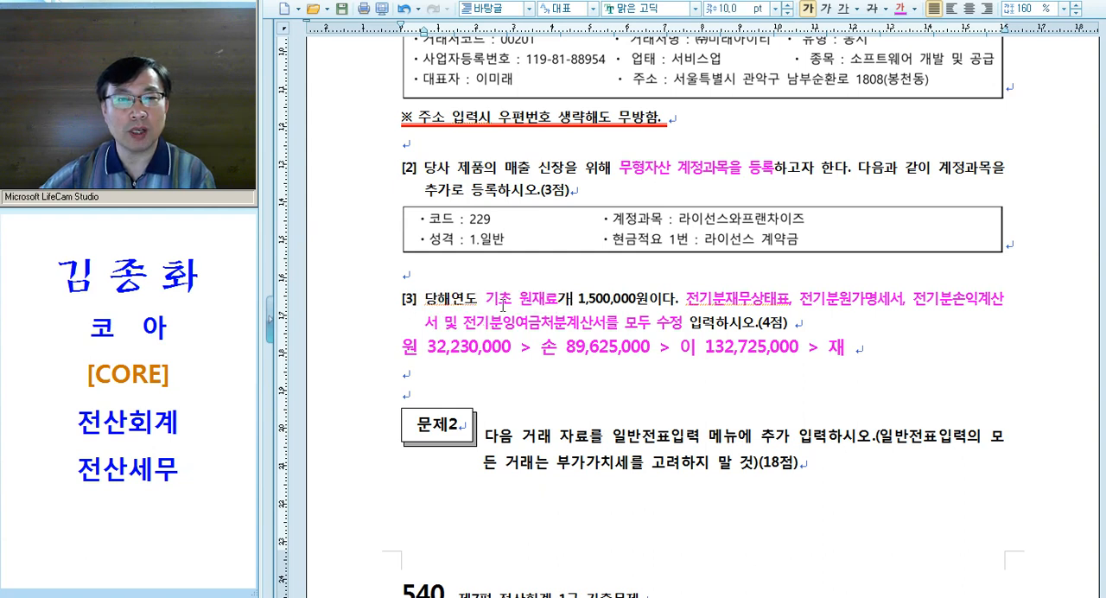
left_click(555, 312)
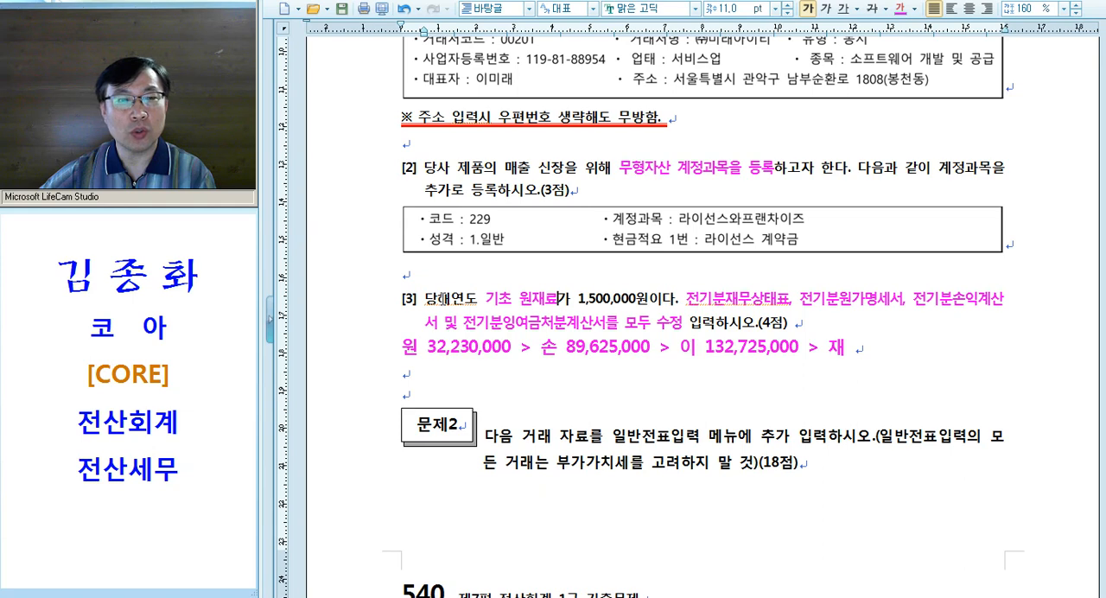
left_click(578, 310)
Switch to KcLep, reopen 전기분재무상태표 and set 0153 원재료 to 1,500,000
key("alt+Tab")
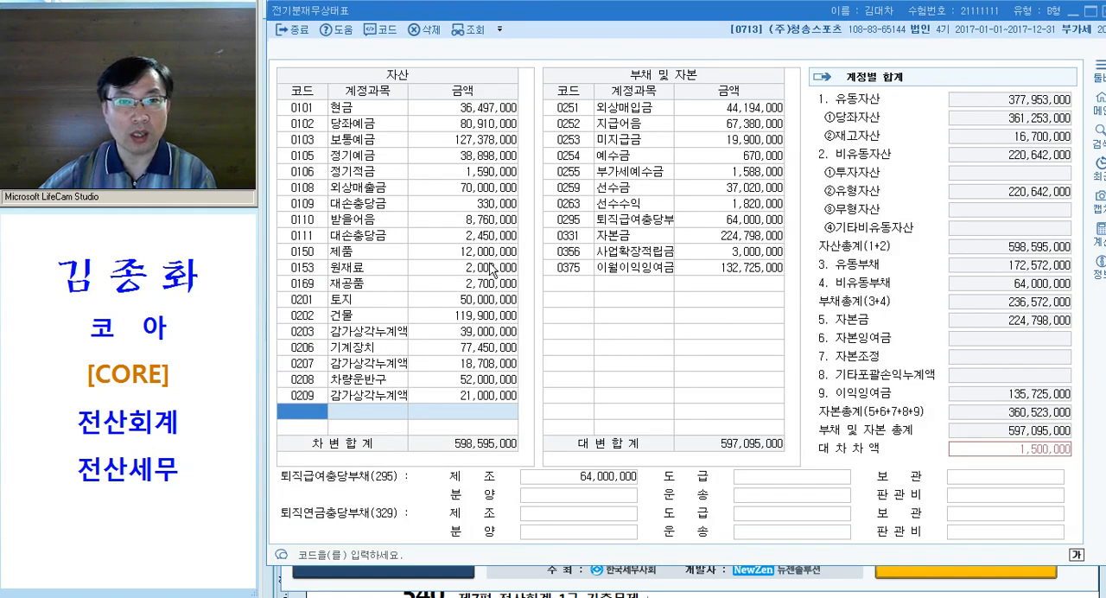
left_click(458, 272)
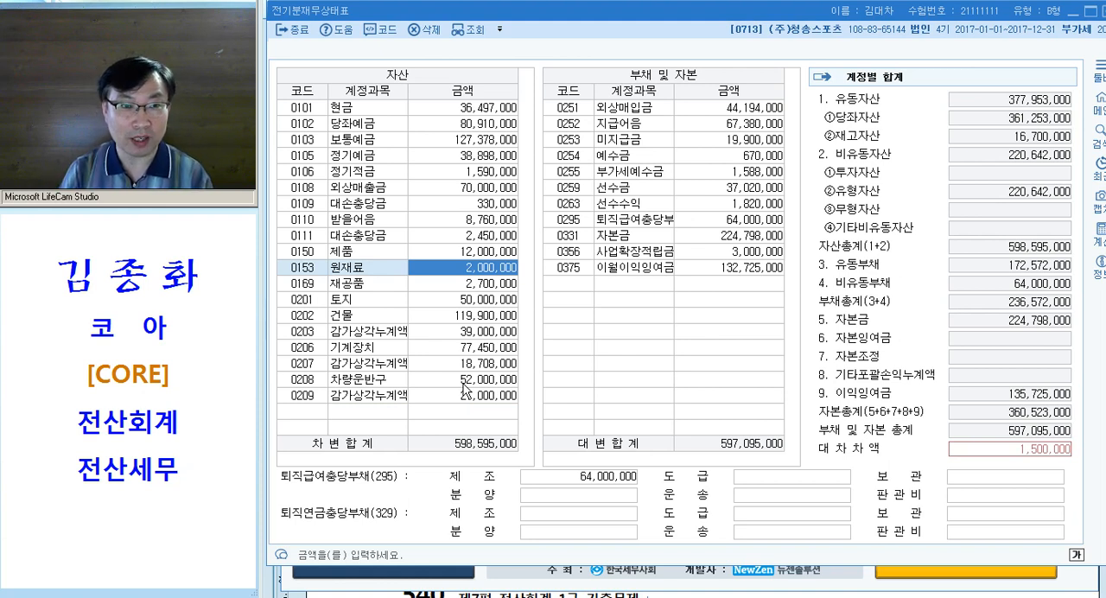
type("1500000")
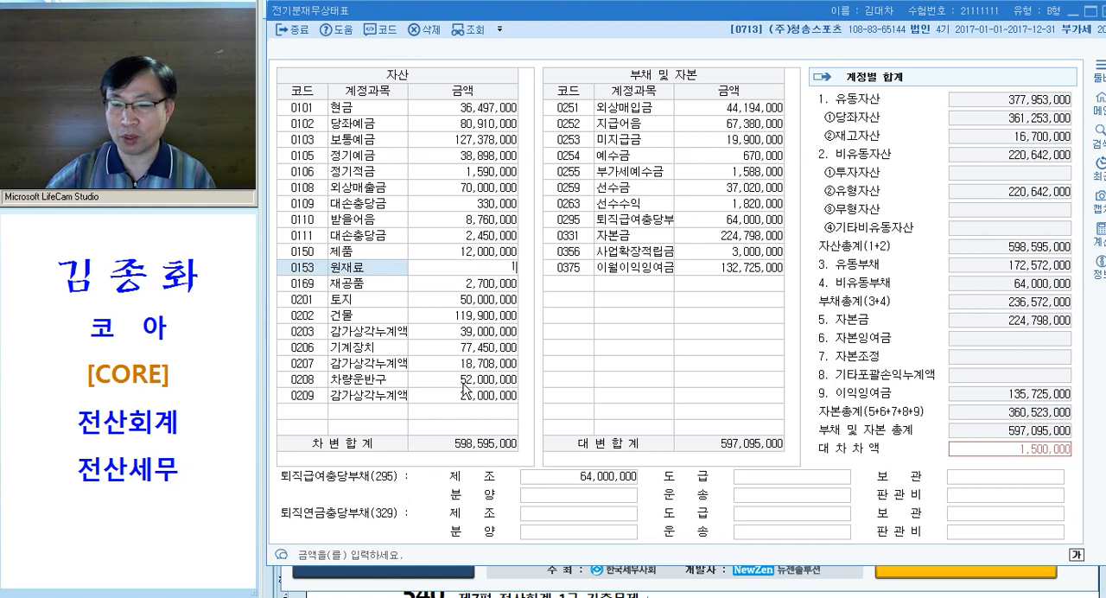
key("Return")
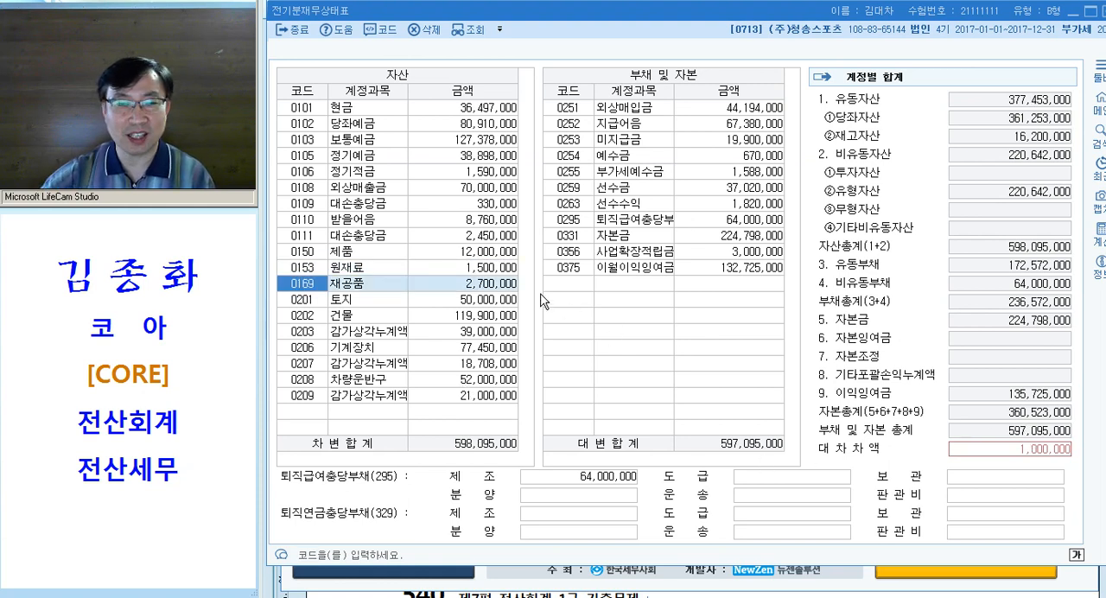
Check the 제품, 원재료 and 재공품 amounts among the assets of 전기분재무상태표
left_click(455, 267)
left_click(467, 253)
left_click(471, 269)
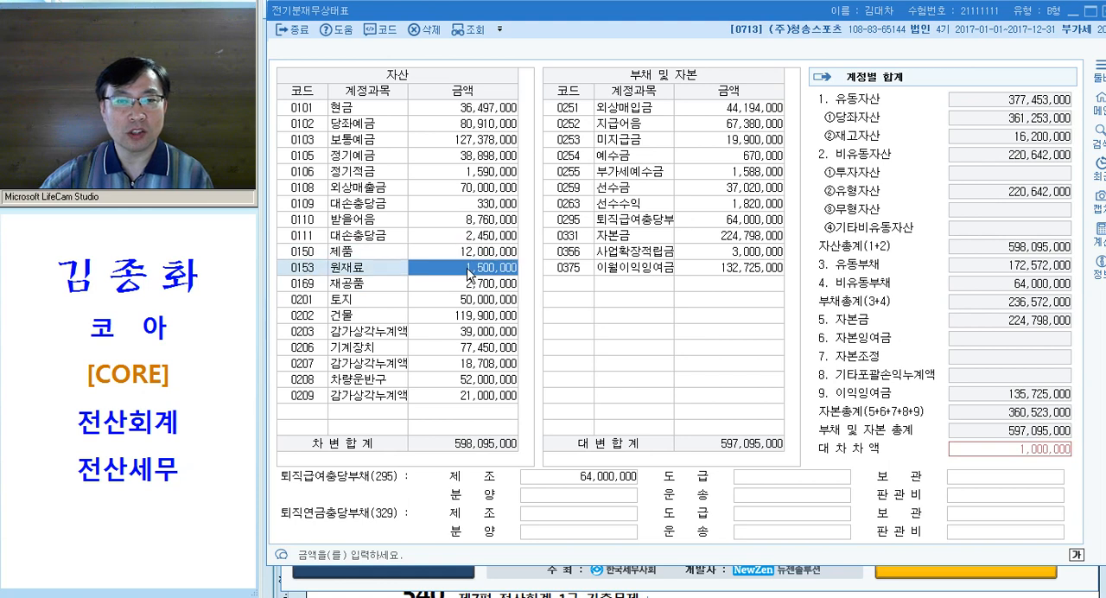
left_click(476, 252)
left_click(472, 268)
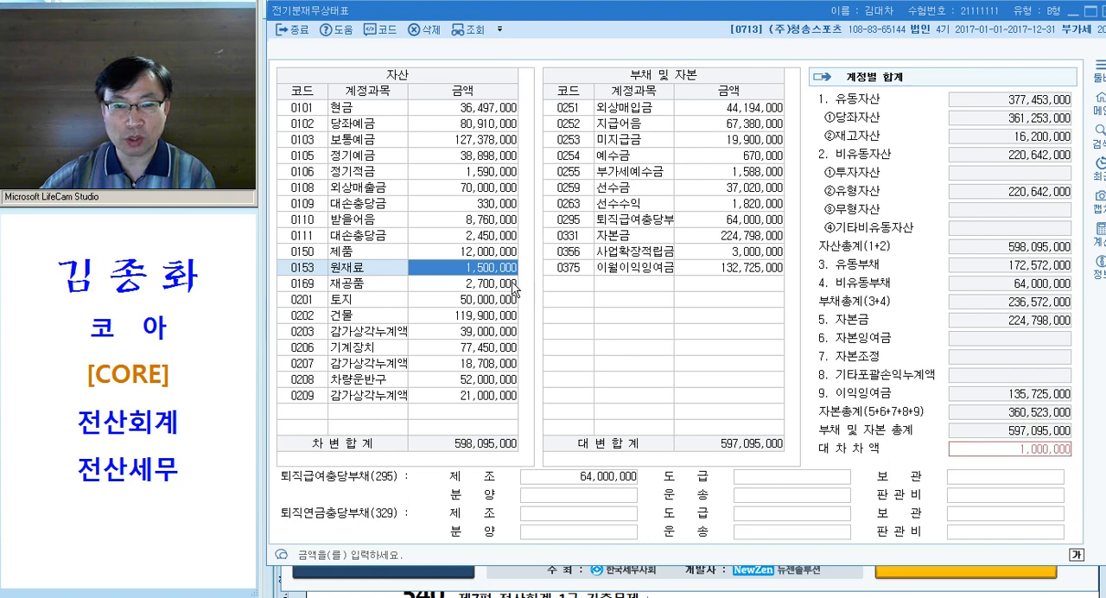
left_click(462, 284)
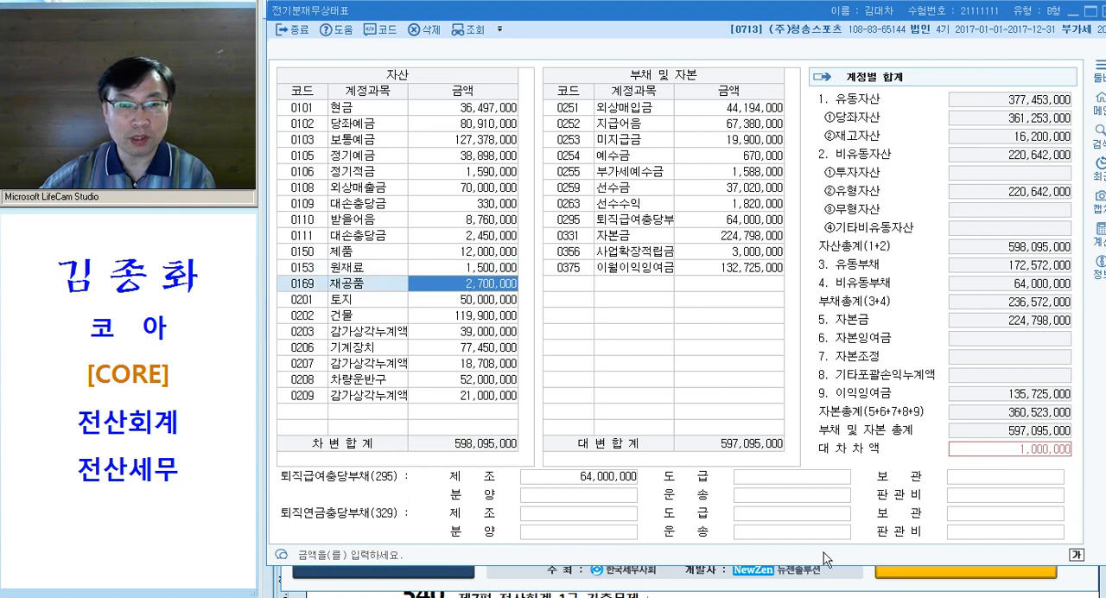
Close 전기분재무상태표, open 전기분원가명세서 and check the 기말원재료재고액 in the 원재료 breakdown of 0501 원재료비
key("Escape")
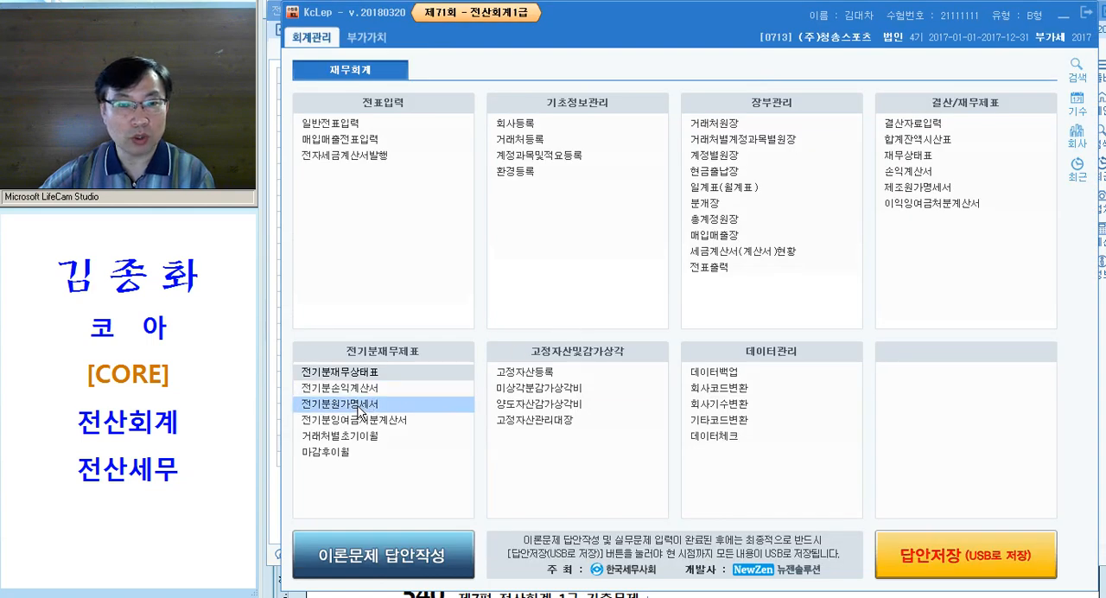
left_click(372, 405)
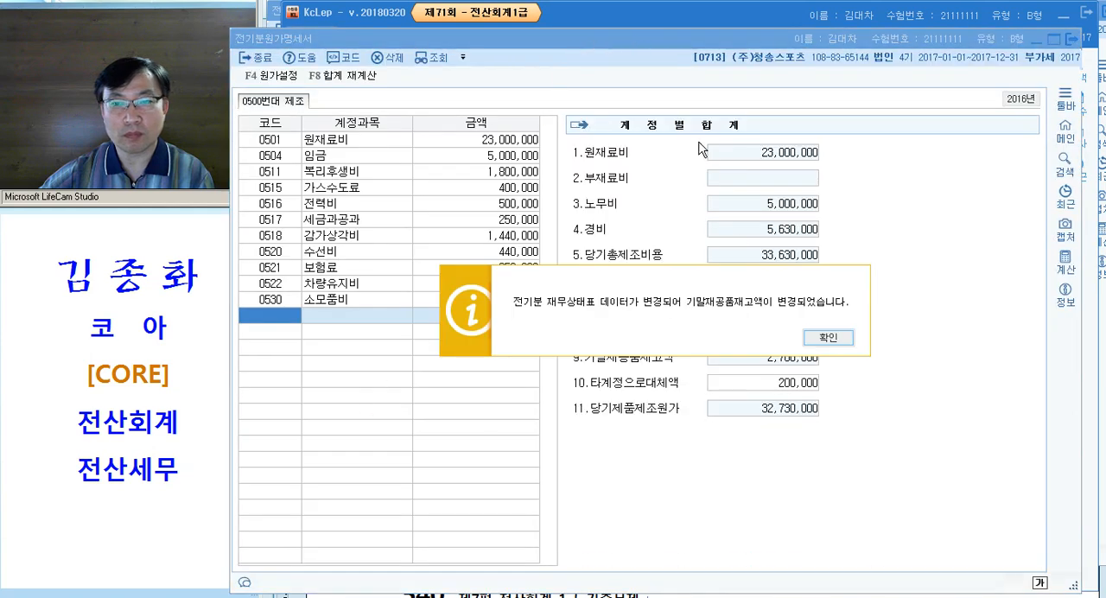
left_click(836, 341)
left_click_drag(702, 38, 754, 24)
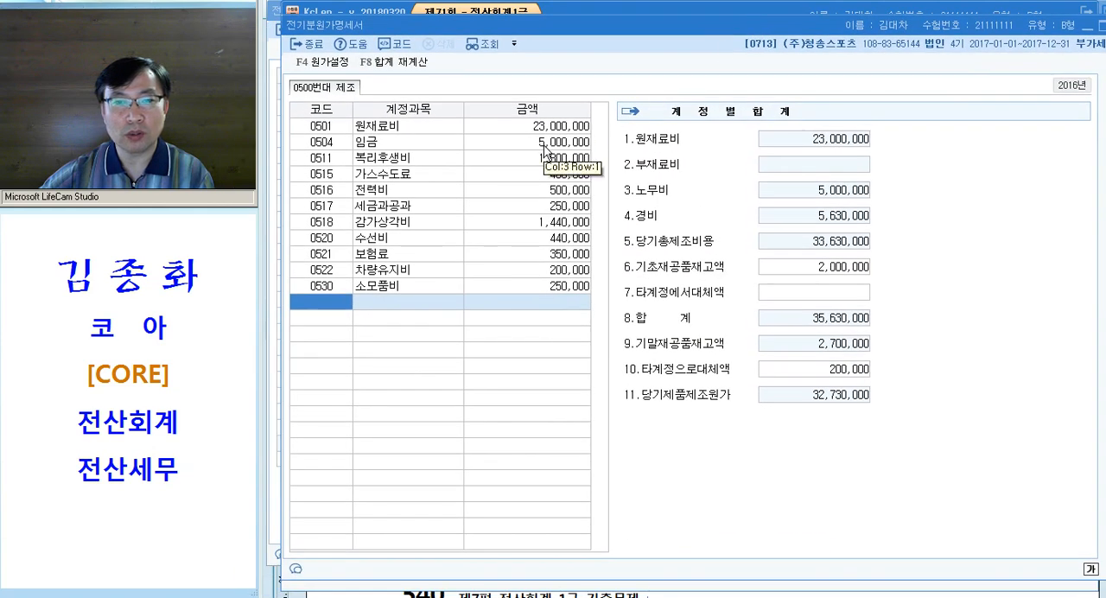
left_click(550, 130)
left_click(816, 375)
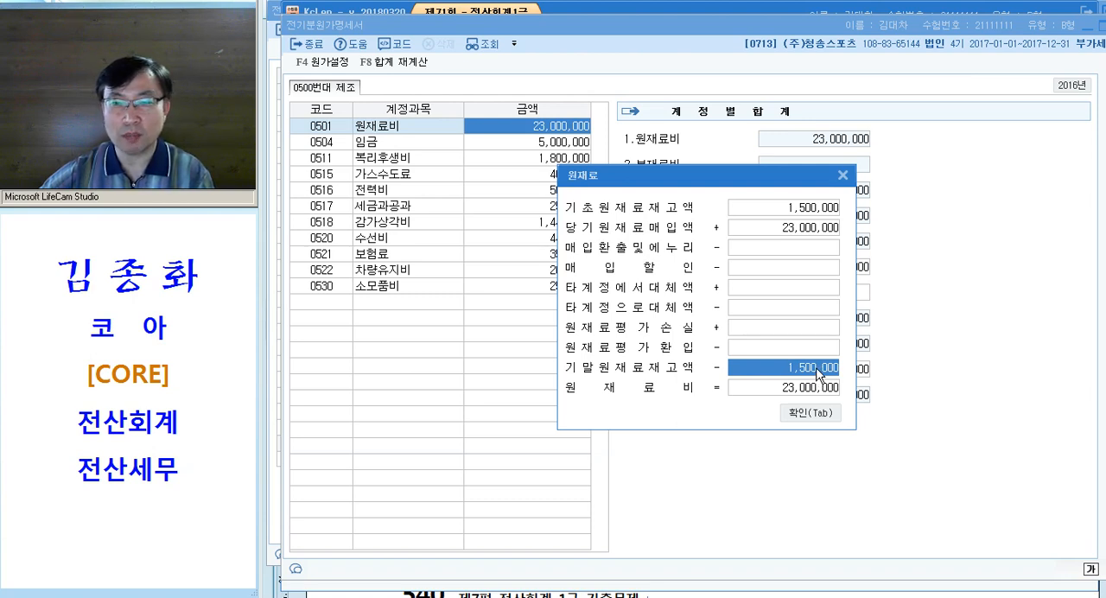
key("Tab")
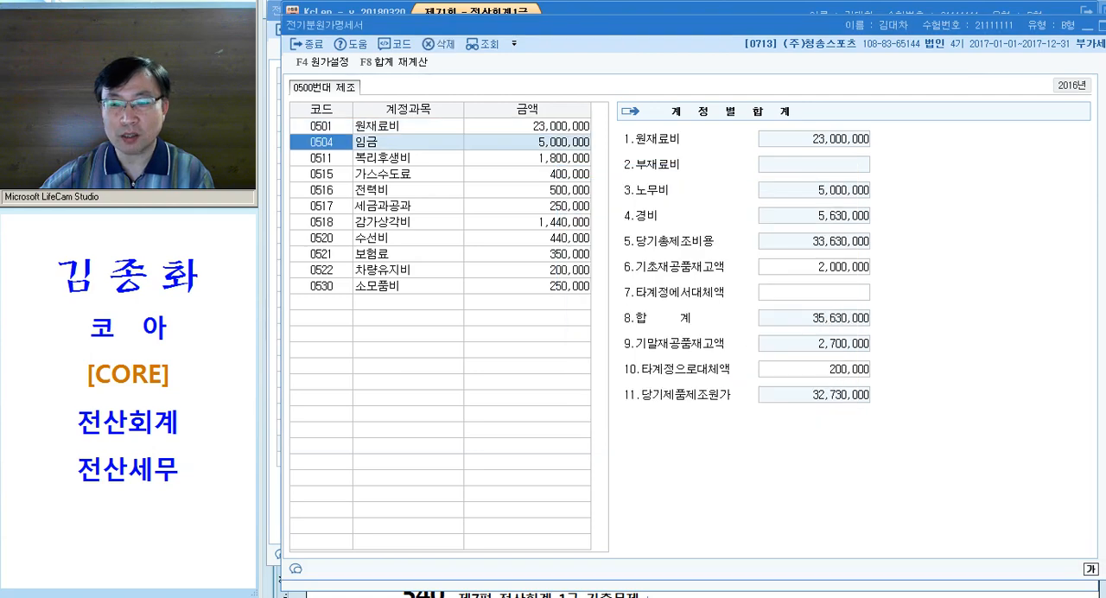
key("Escape")
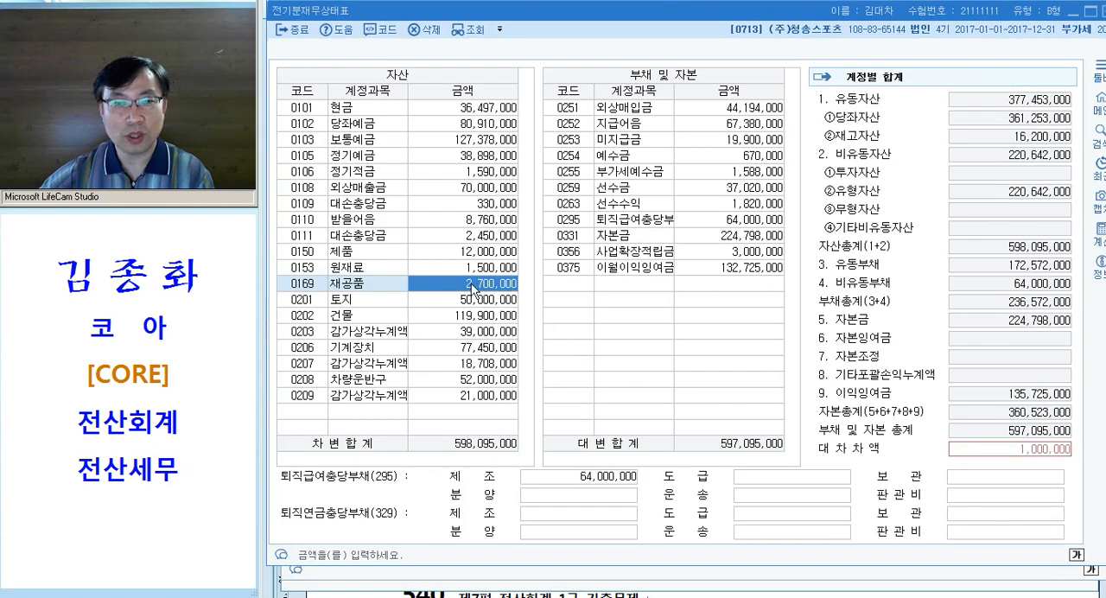
Set 0153 원재료 to 2,000,000 in 전기분재무상태표 and close the open statements
key("Up")
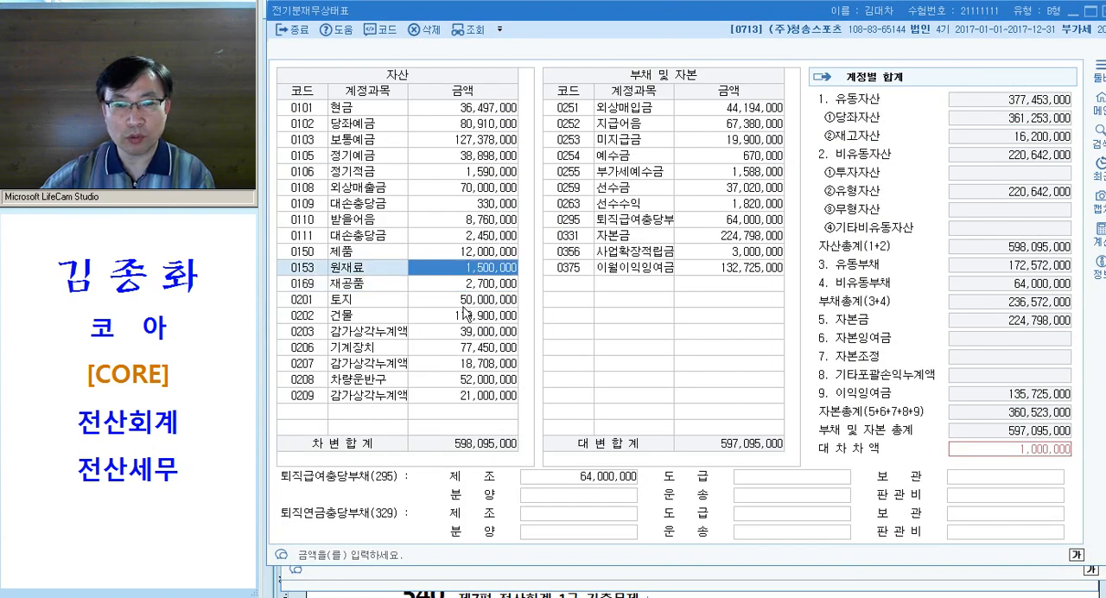
type("2000000")
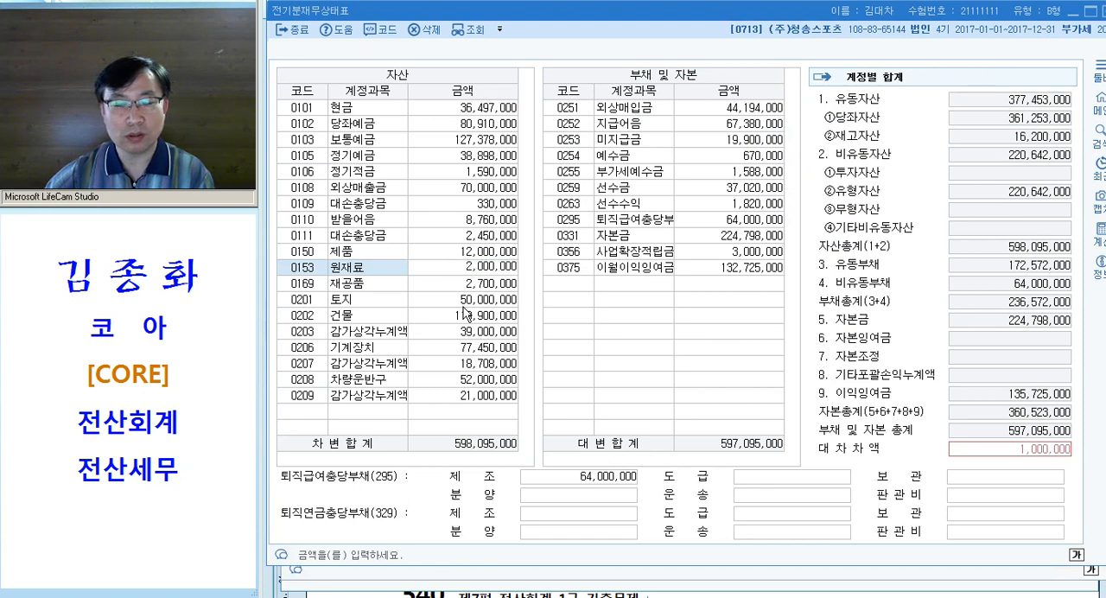
key("Return")
left_click(471, 299)
left_click(475, 271)
left_click(476, 287)
left_click(476, 272)
left_click(475, 286)
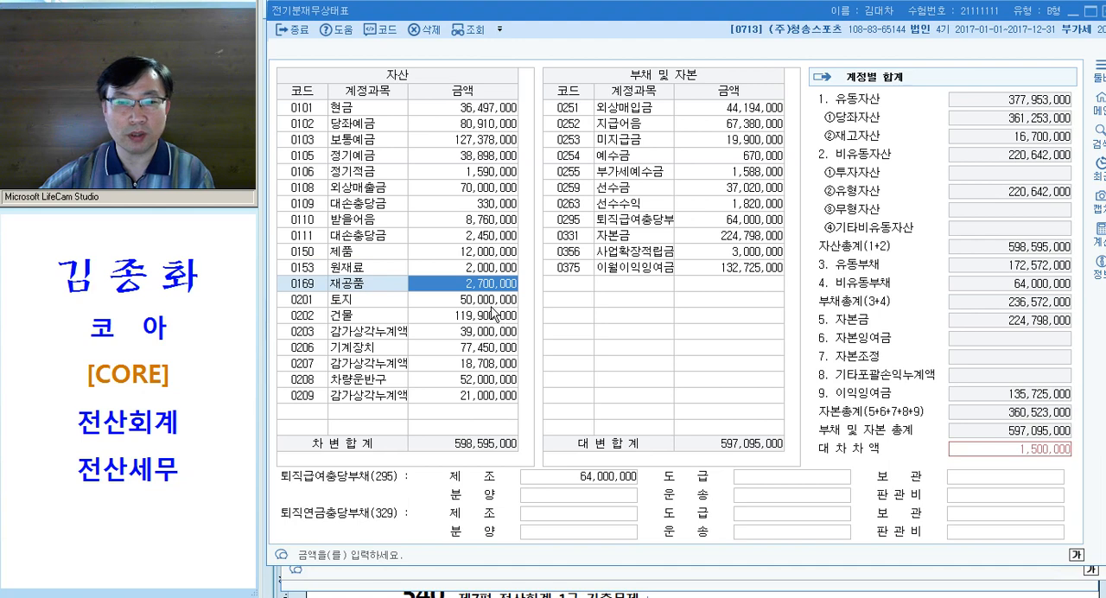
key("Escape")
key("Escape")
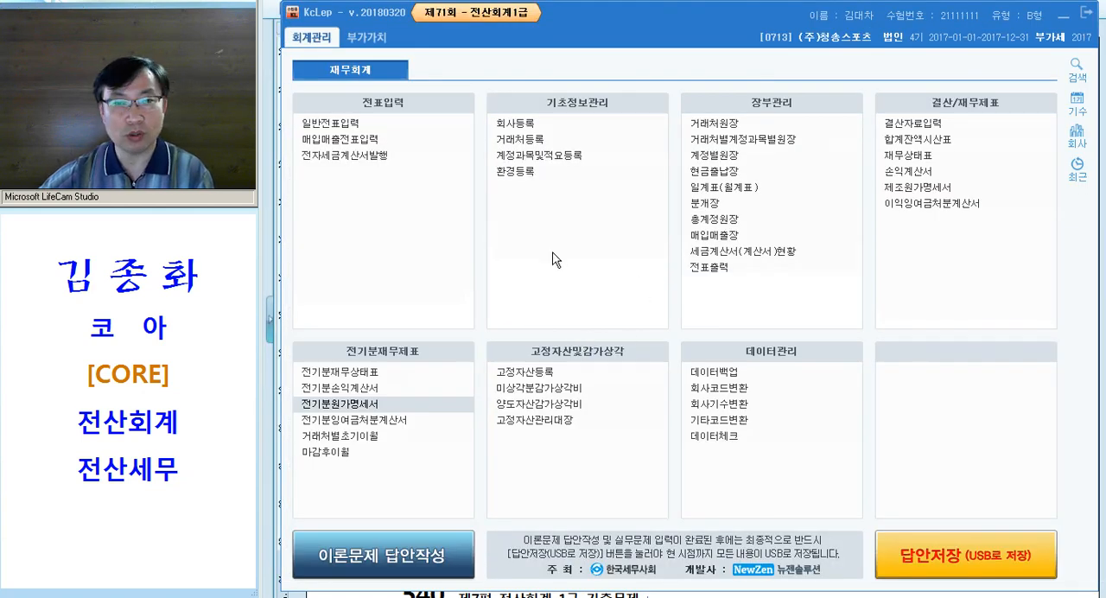
Reopen 전기분원가명세서 and clear the 기초원재료재고액 in the 원재료 breakdown of 0501 원재료비
left_click(372, 407)
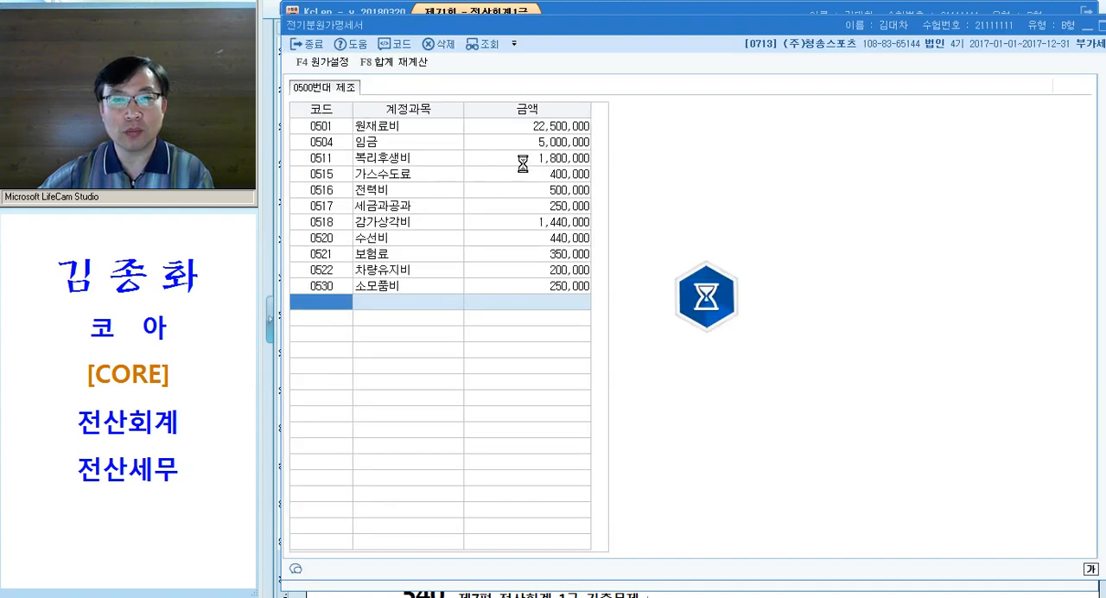
left_click(880, 325)
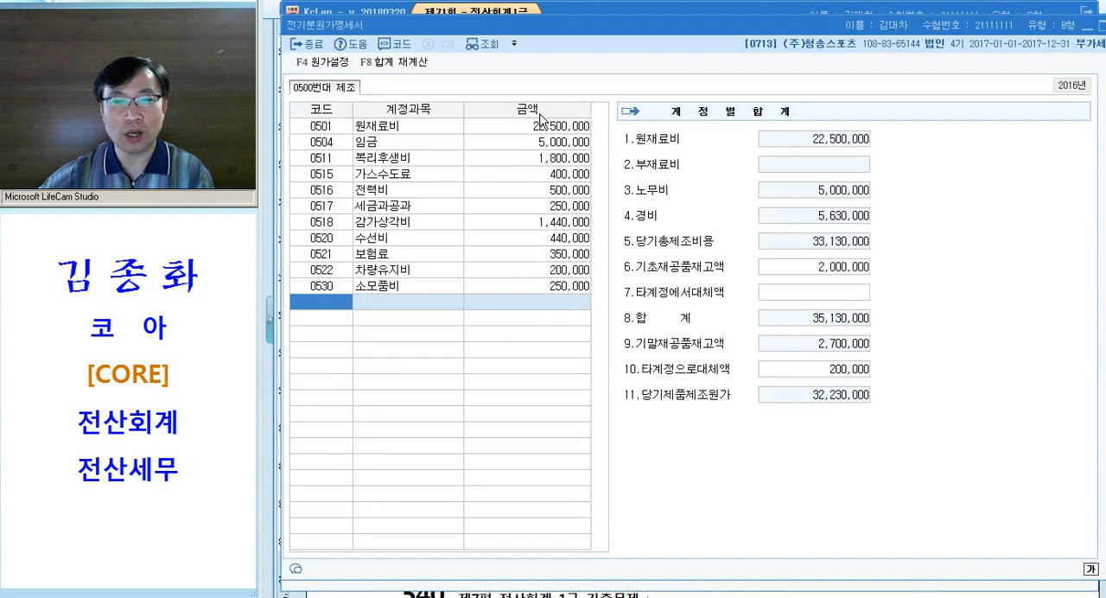
left_click(543, 127)
left_click_drag(766, 175, 712, 160)
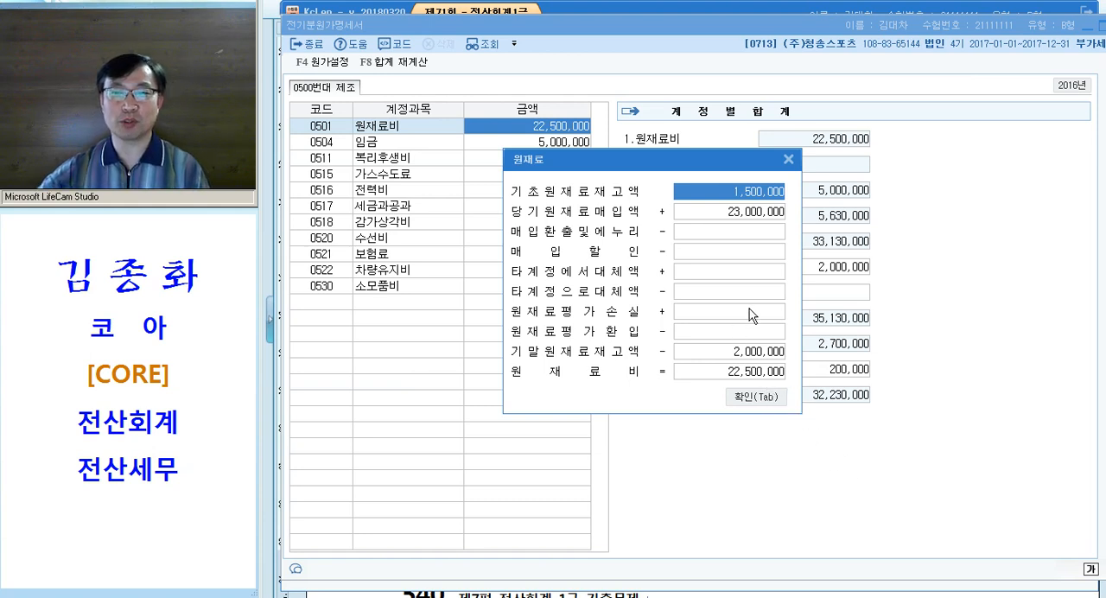
key("BackSpace")
key("Return")
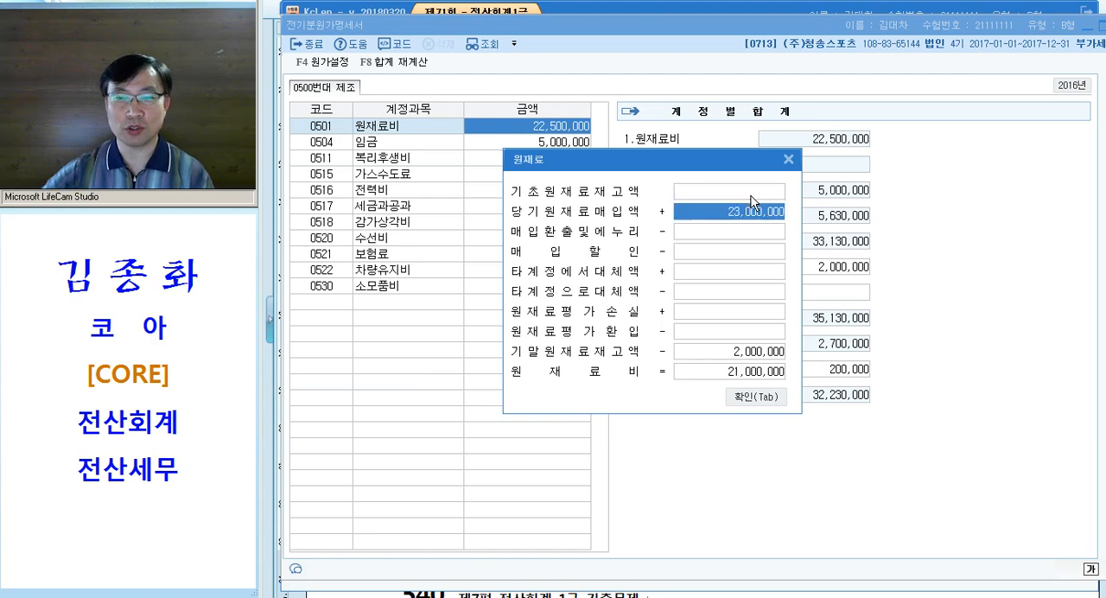
left_click(748, 358)
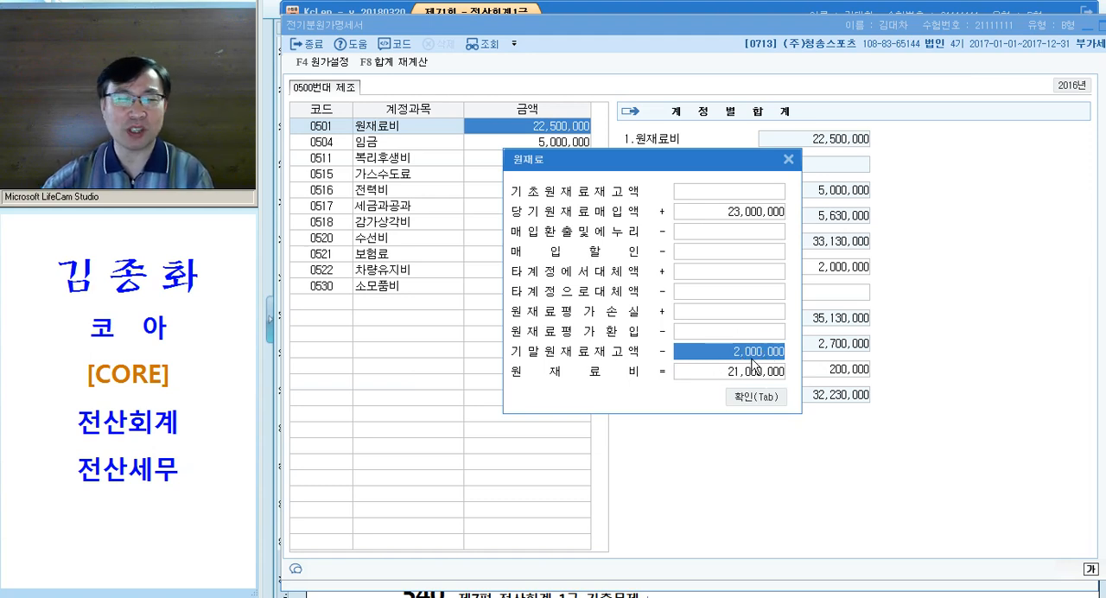
key("Tab")
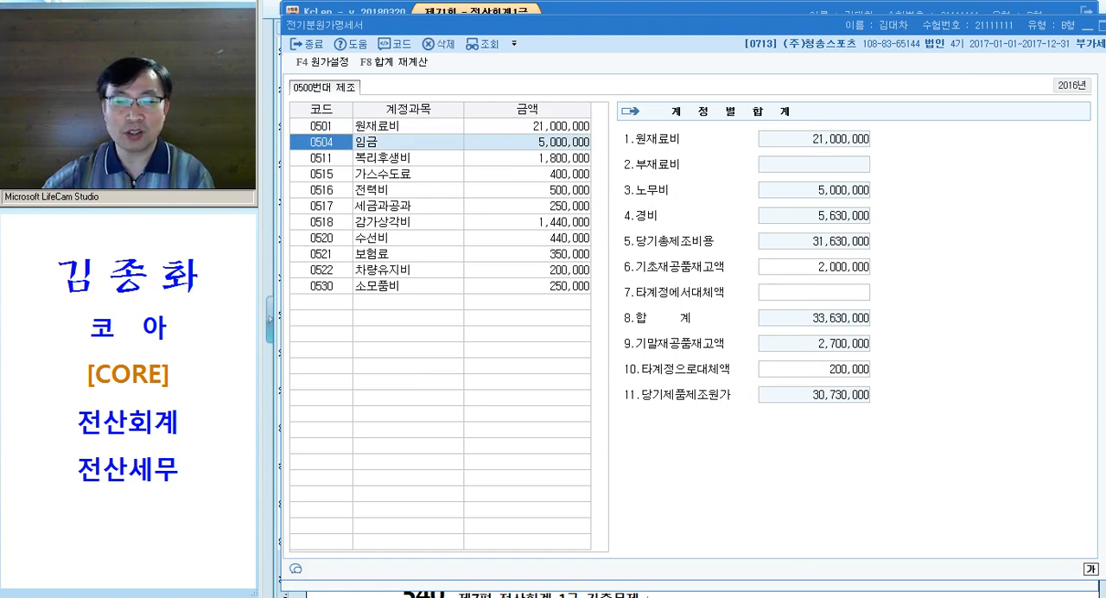
key("Escape")
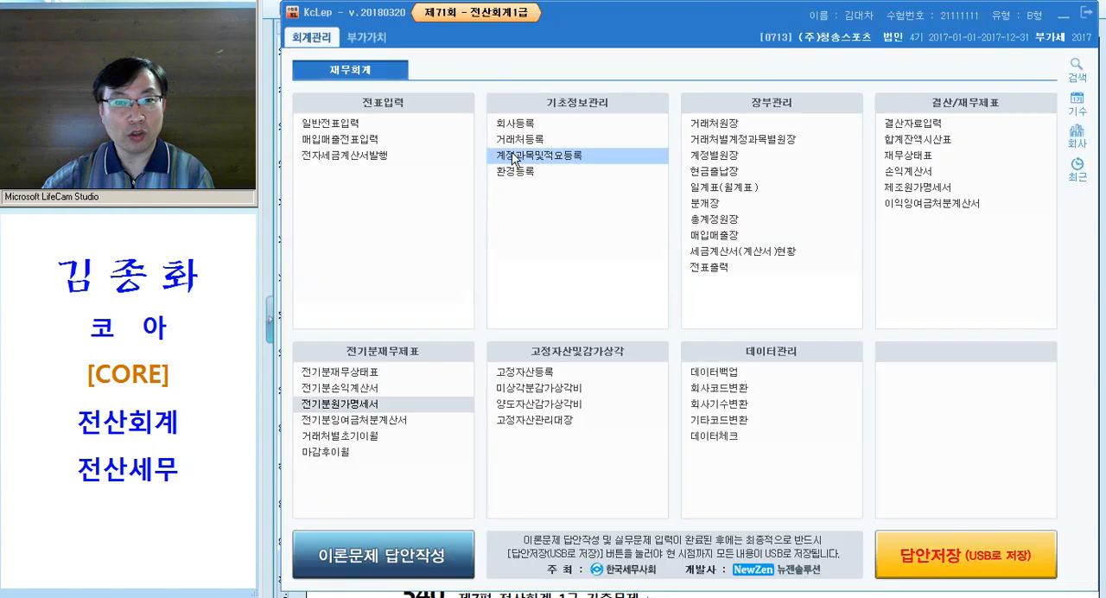
Recheck the 기말원재료재고액 in the 0501 원재료 breakdown, then close 전기분원가명세서 and open 전기분재무상태표
key("alt+Tab")
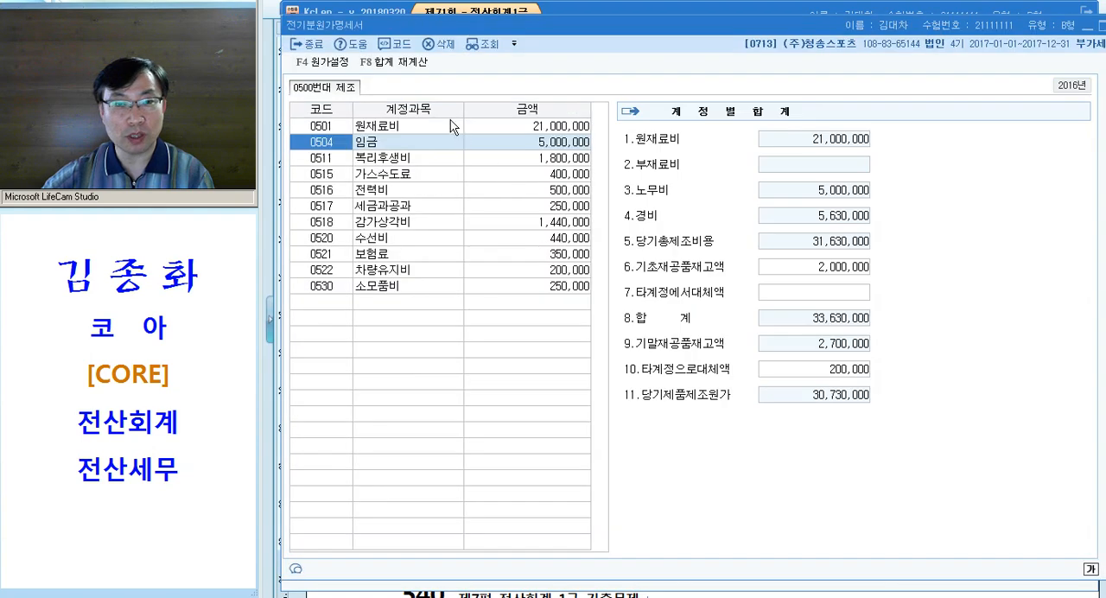
left_click(517, 125)
left_click(796, 370)
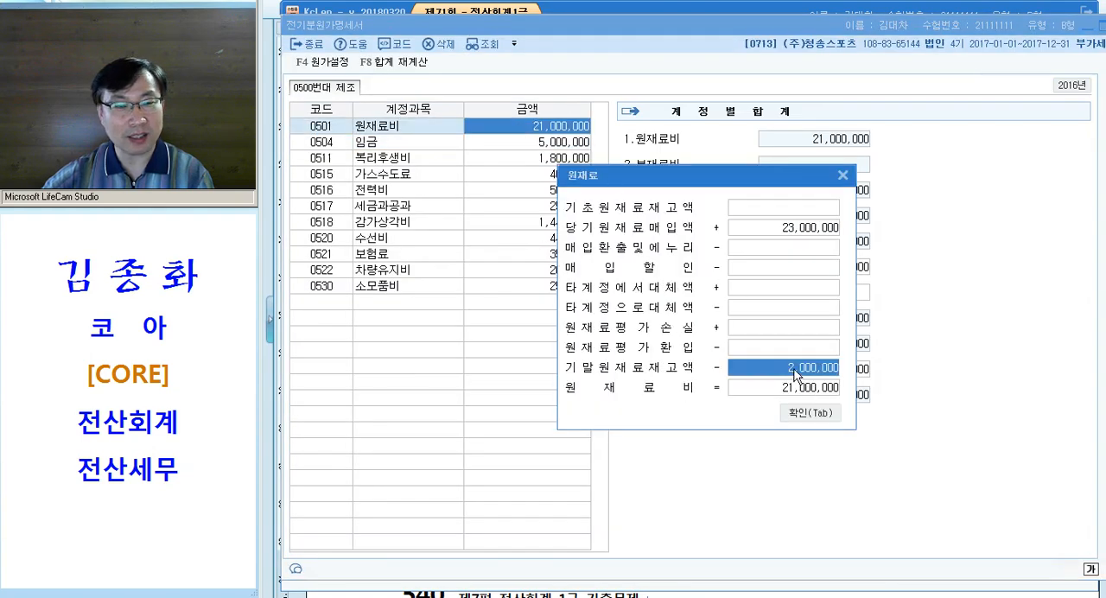
key("Tab")
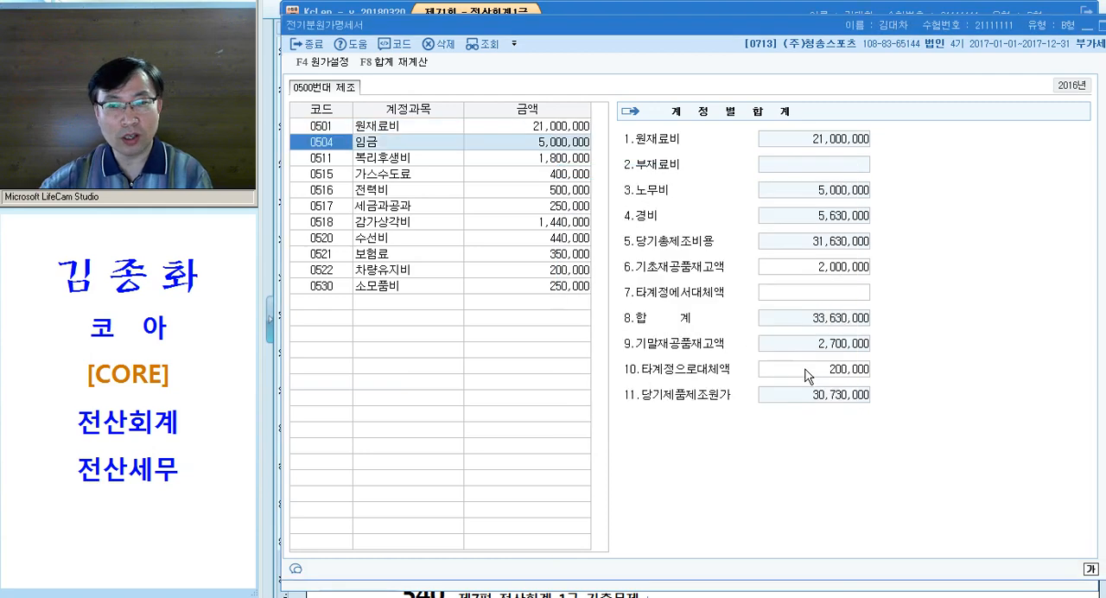
key("Escape")
left_click(363, 374)
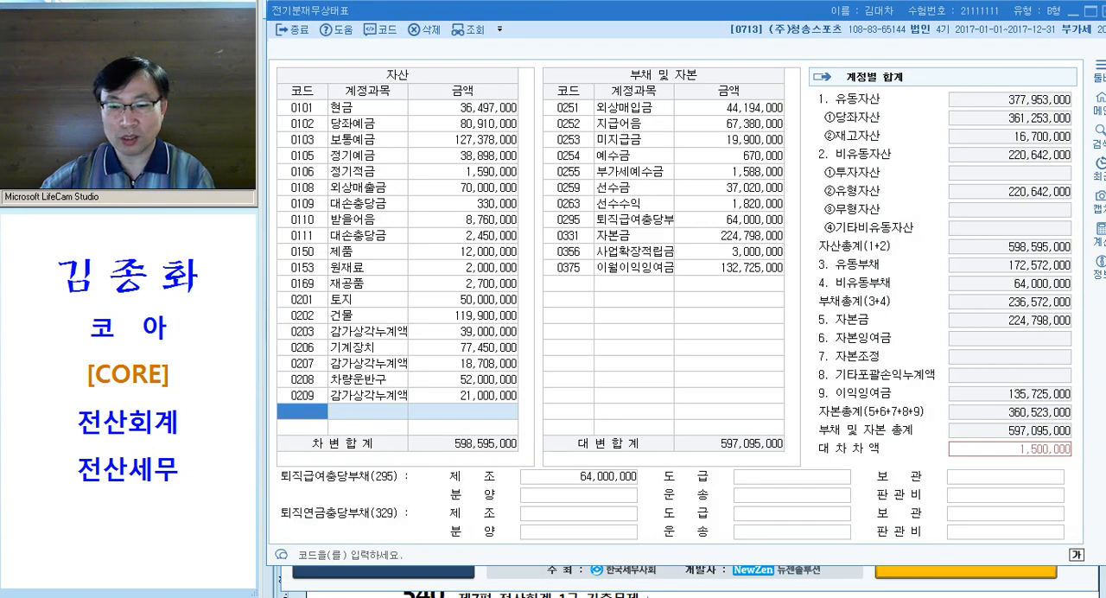
Switch to the exam document and copy the pink text formatting of 기초 onto 당해연도 in question [3]
left_click(572, 595)
left_click_drag(499, 299, 424, 299)
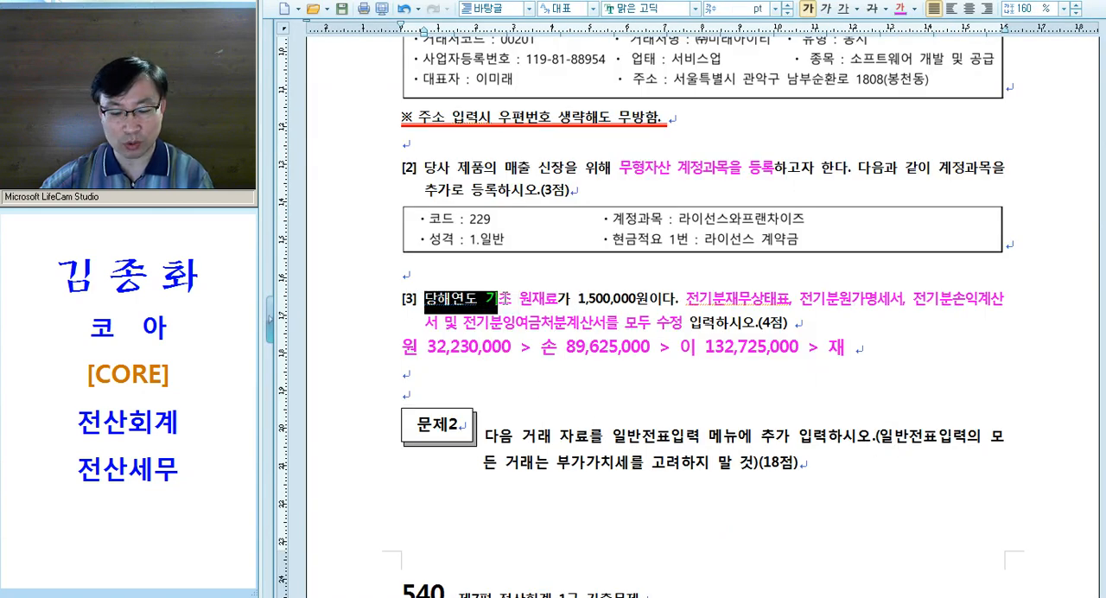
key("alt+c")
left_click(528, 307)
left_click_drag(423, 298, 511, 299)
left_click(511, 301)
Insert the note "(=전기 기말)" after 기초 in question [3] and reread the phrase through 원재료
type("(=전김")
type("말)")
key("Left")
key("Left")
key("Left")
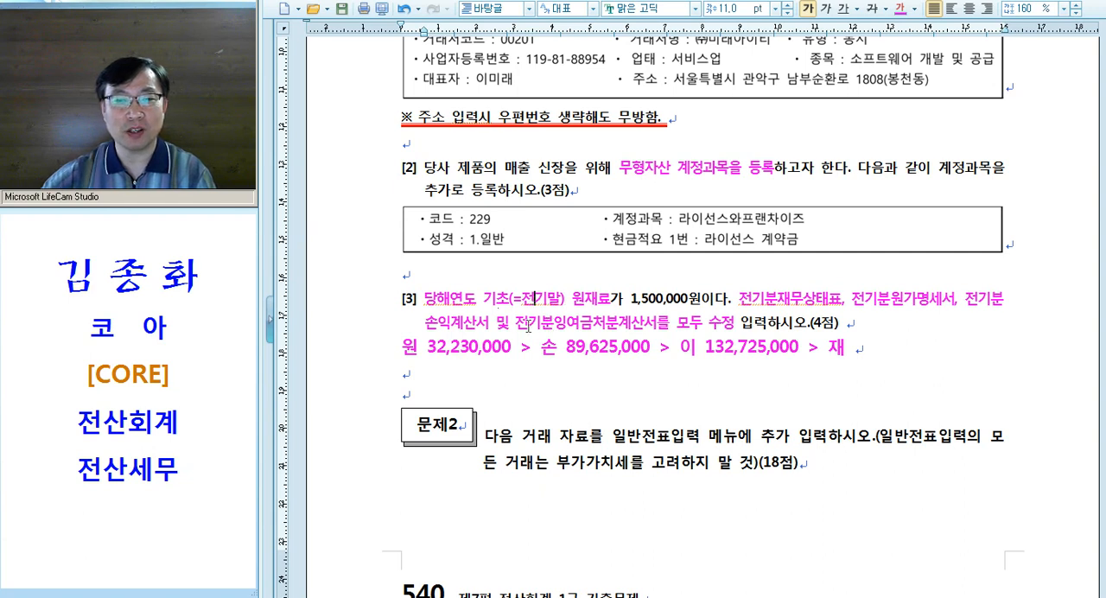
type("ㄱ")
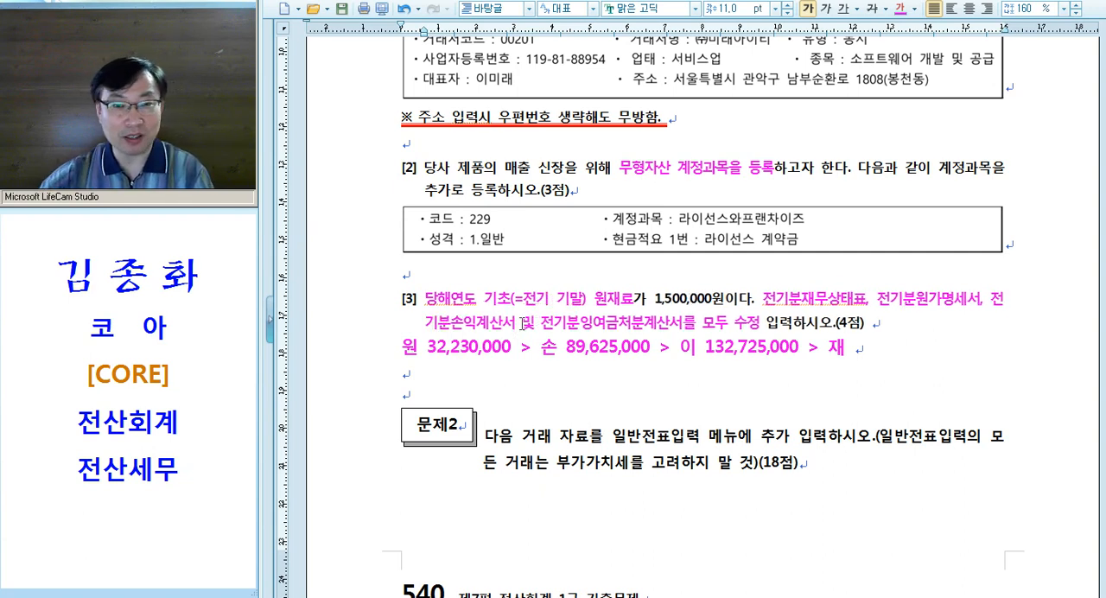
left_click_drag(450, 300, 646, 302)
left_click(661, 302)
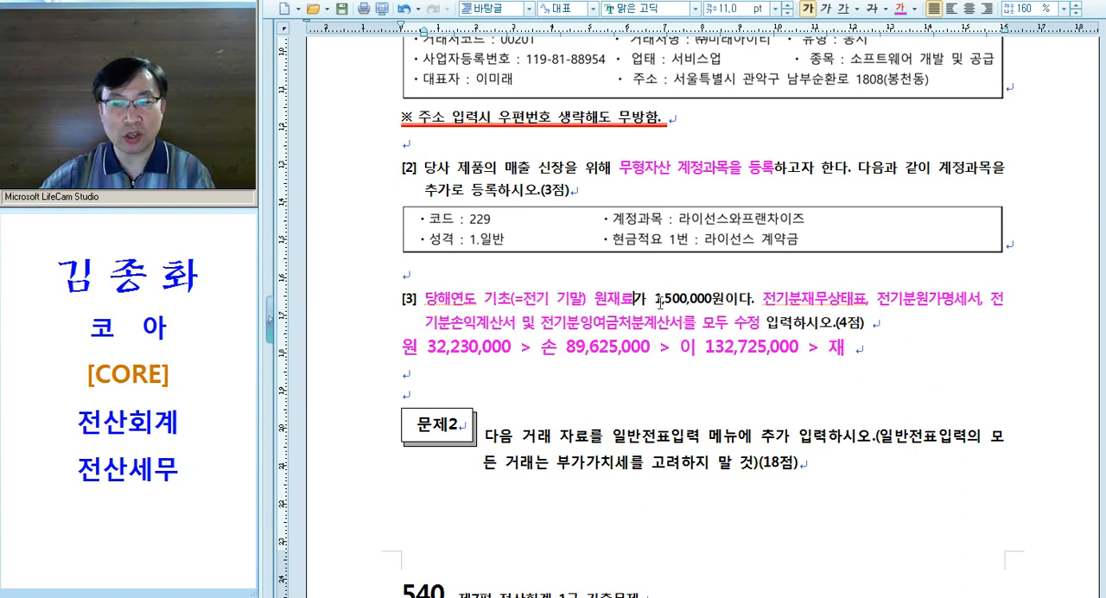
Switch to KcLep, set 0153 원재료 to 1,500,000 in 전기분재무상태표 and close the statement
key("alt+Tab")
left_click(618, 343)
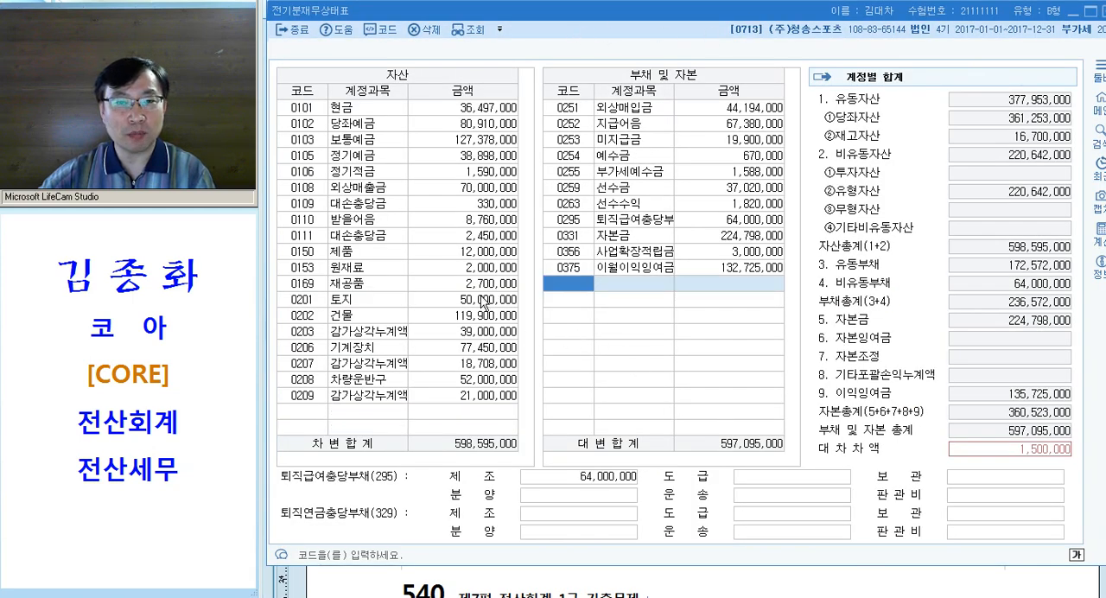
left_click(463, 268)
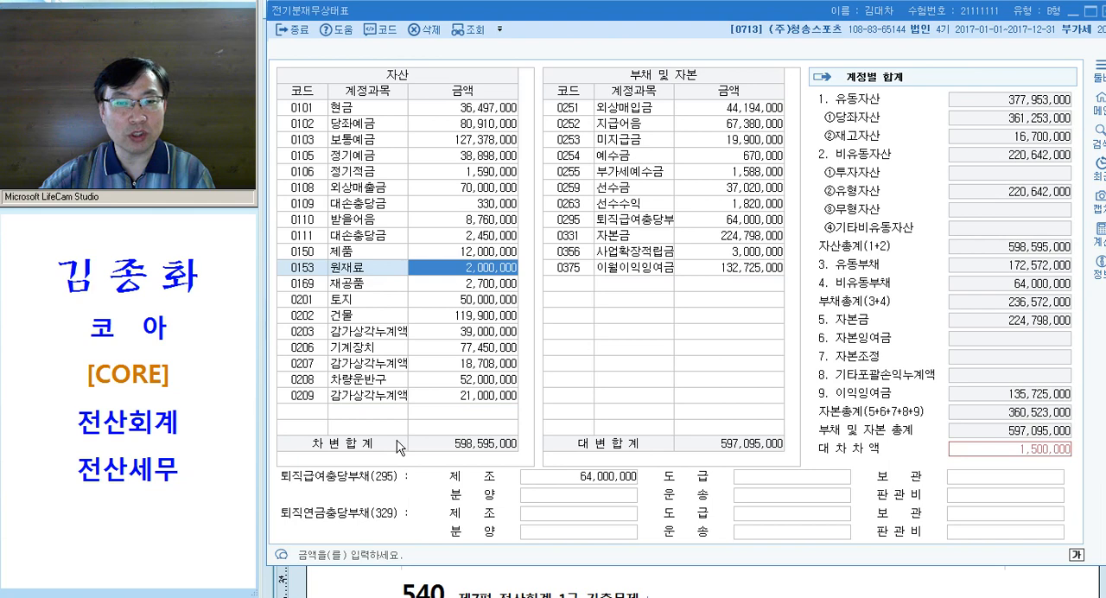
type("1500000")
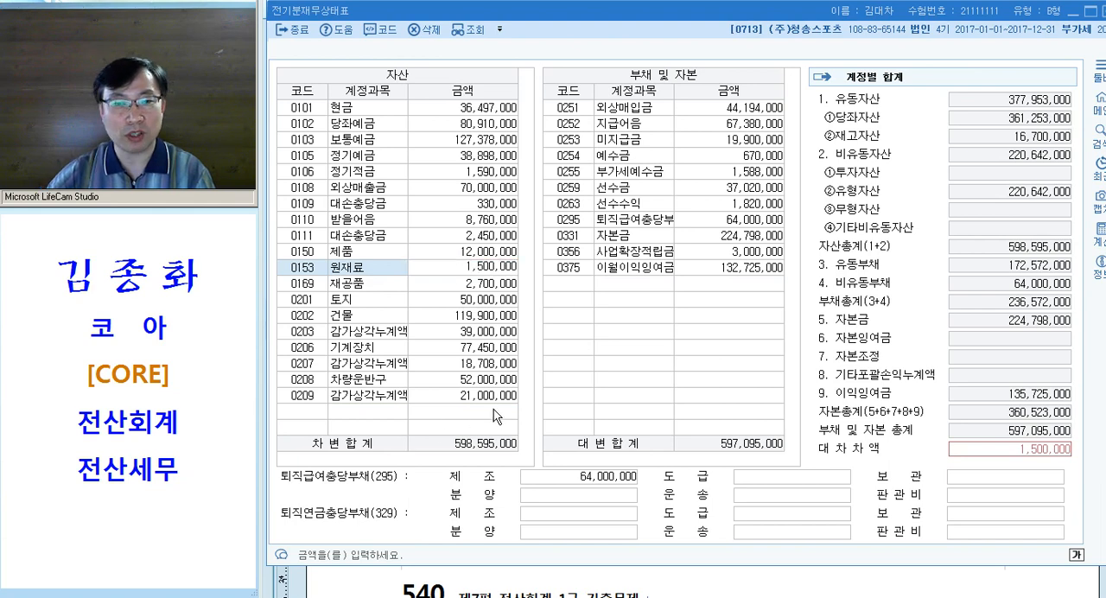
key("Return")
key("alt+Tab")
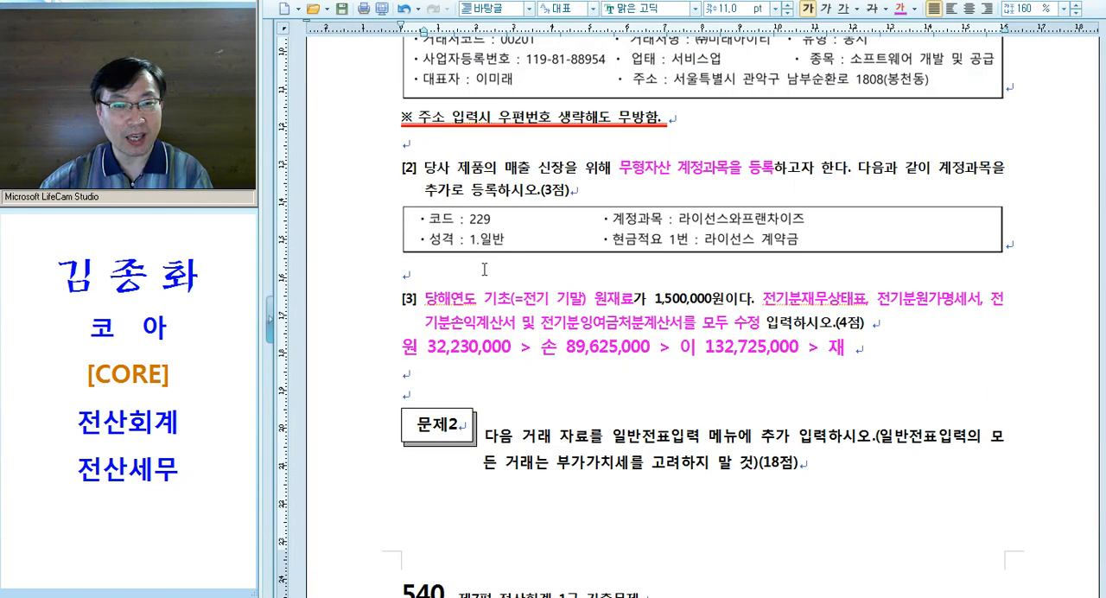
key("alt+Tab")
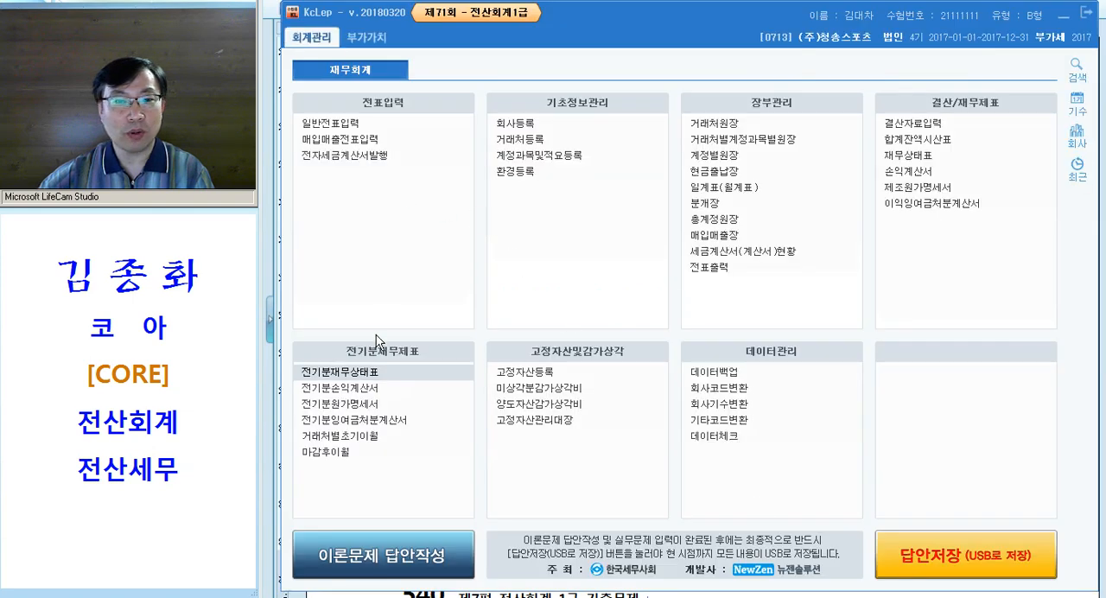
Reopen 전기분원가명세서, accept the changed data and confirm the 0501 원재료 breakdown, checking 기말원재료재고액 and 당기제품제조원가
left_click(371, 405)
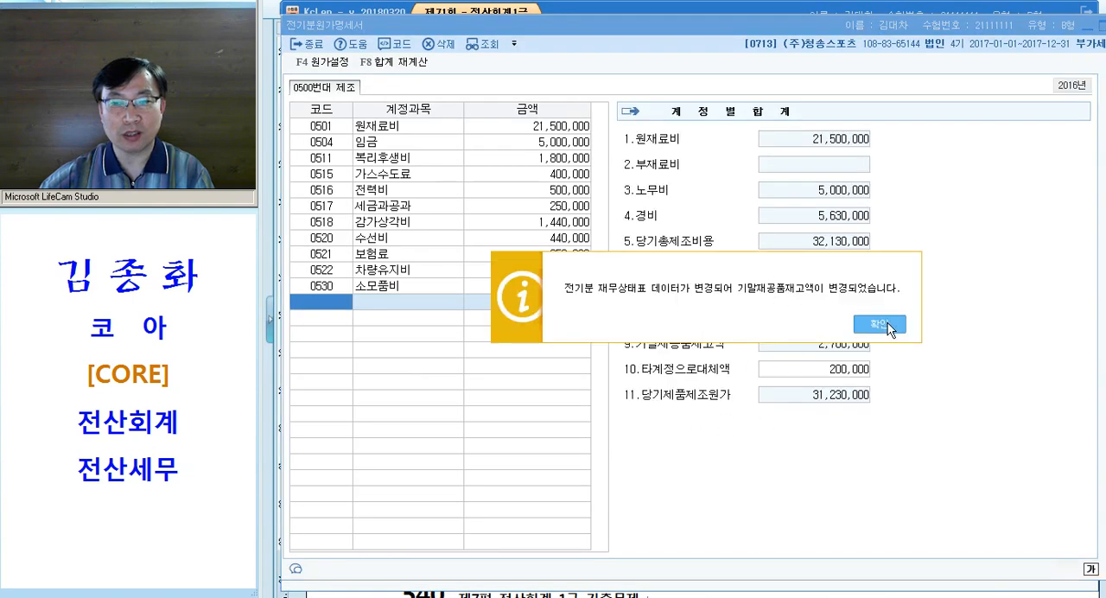
left_click(887, 328)
left_click(550, 130)
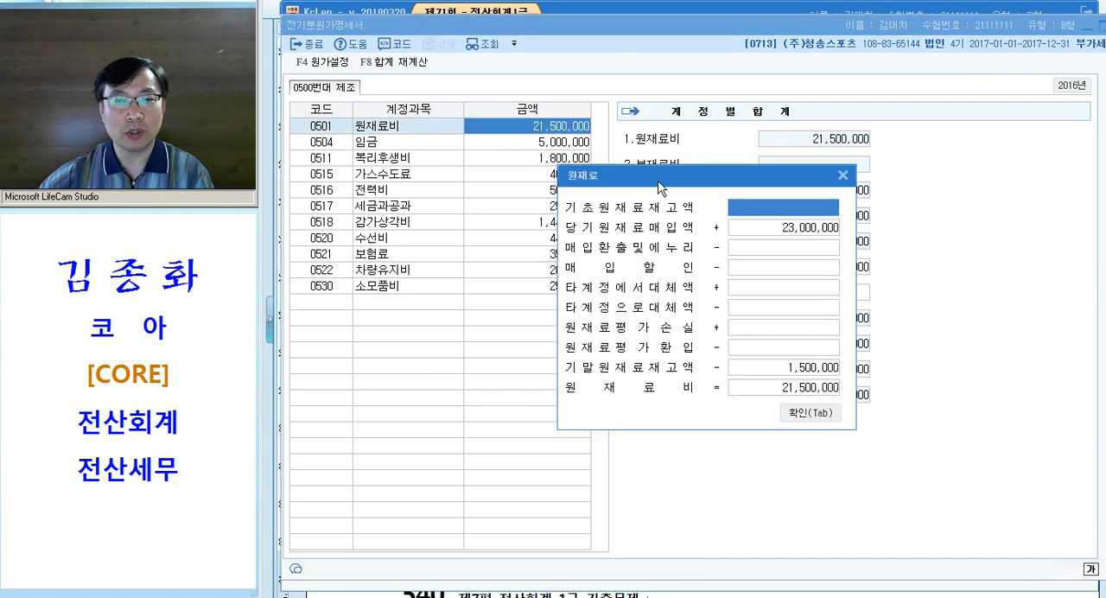
left_click_drag(657, 181, 544, 154)
left_click(696, 342)
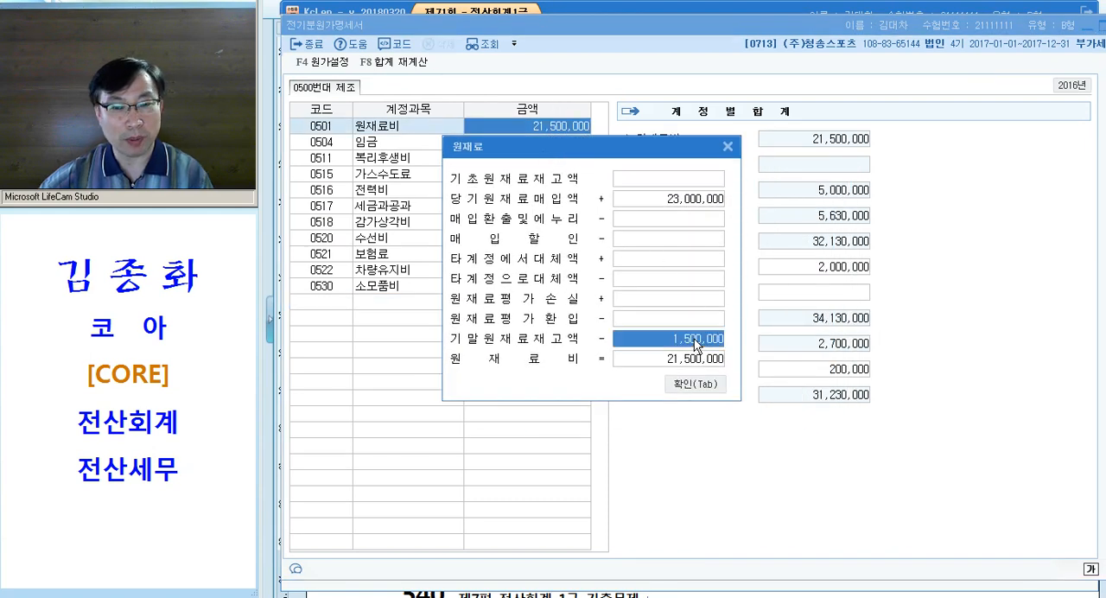
key("Tab")
left_click(842, 405)
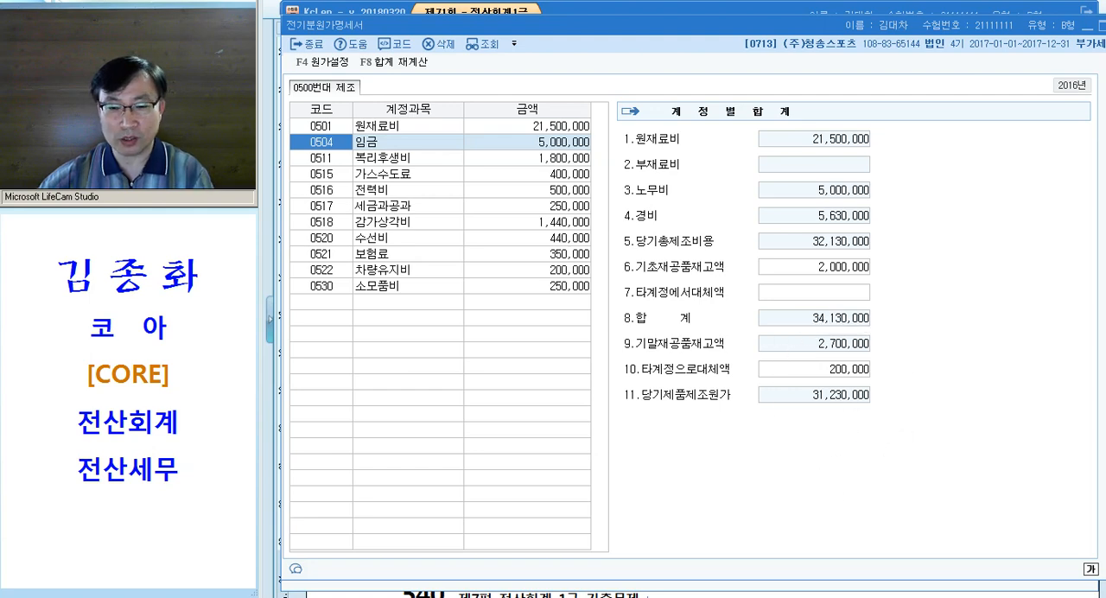
Switch to the exam document and change the 원 amount in the note below question [3] to 31,230,000
key("alt+Tab")
left_click_drag(437, 349, 447, 351)
type("1")
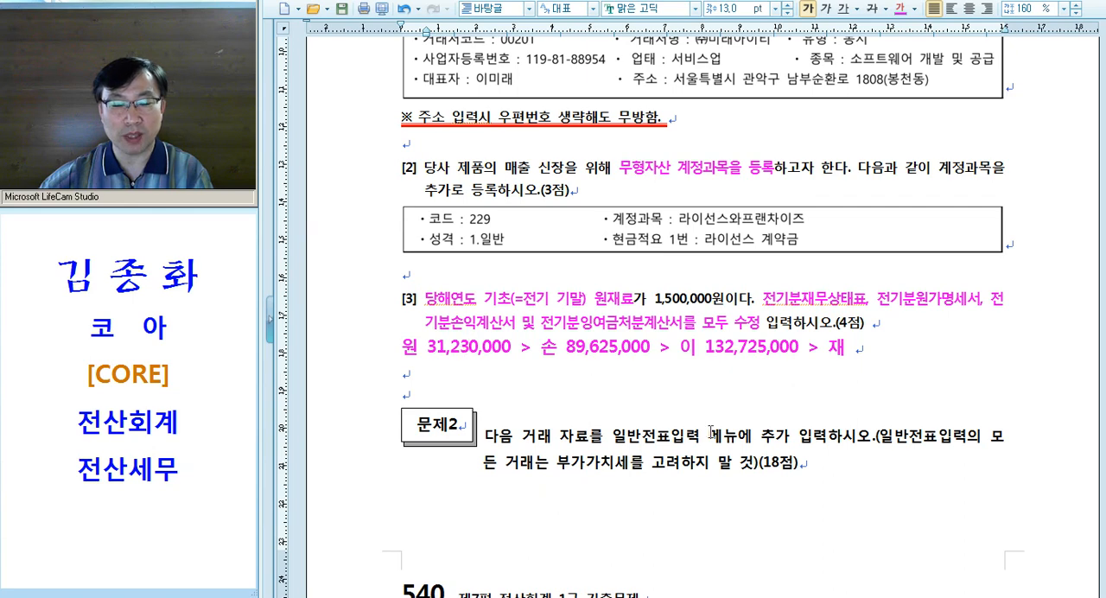
Switch between KcLep and the exam document to compare 당기제품제조원가 in 전기분원가명세서 with the 원 amount in the note, returning to KcLep
key("alt+Tab")
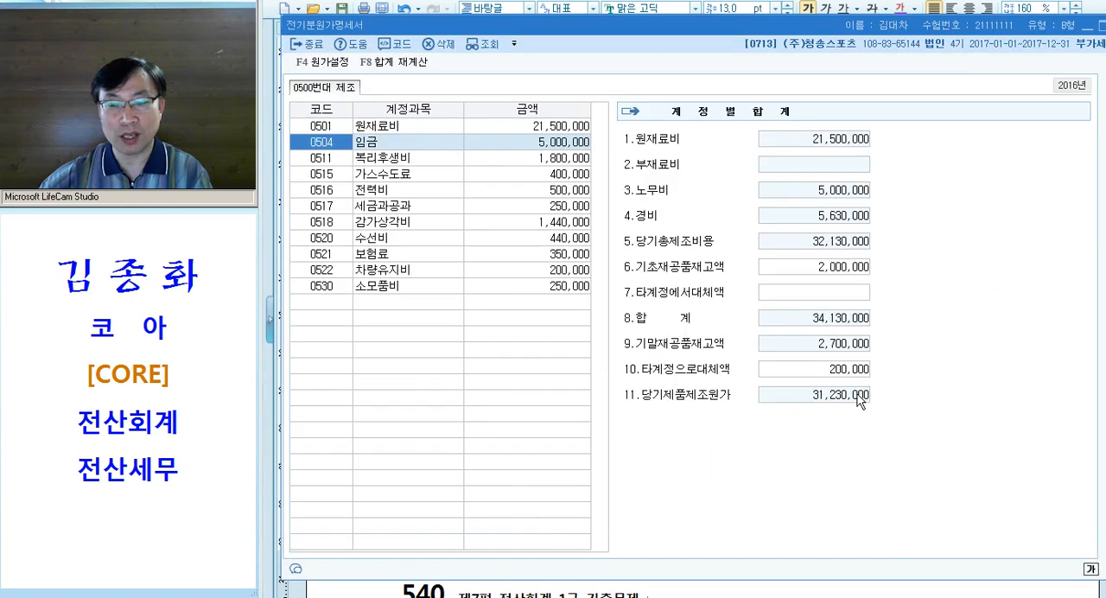
key("alt+Tab")
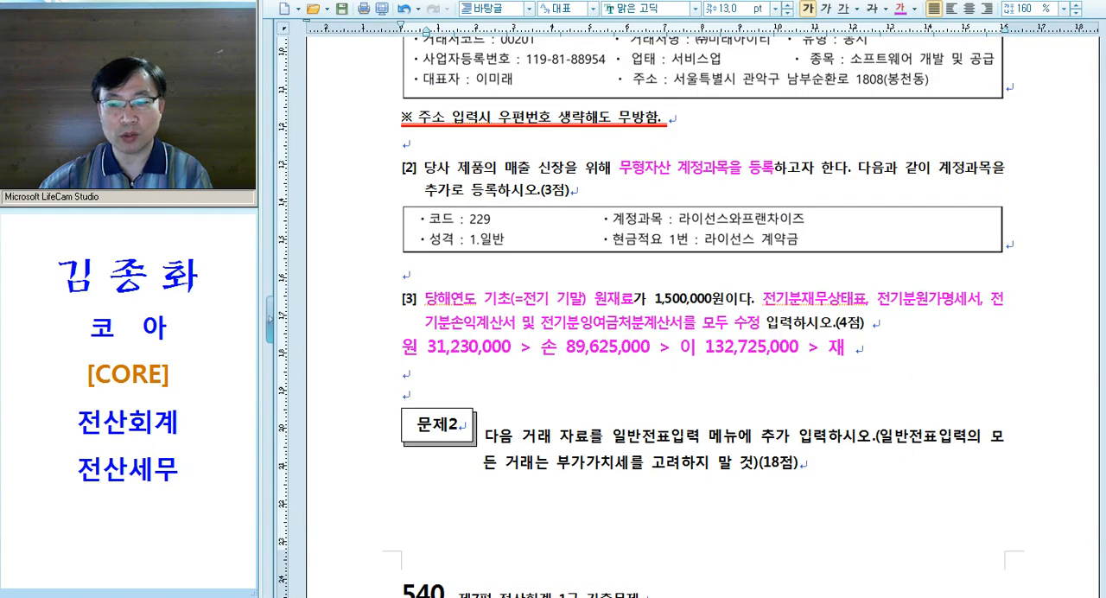
key("alt+Tab")
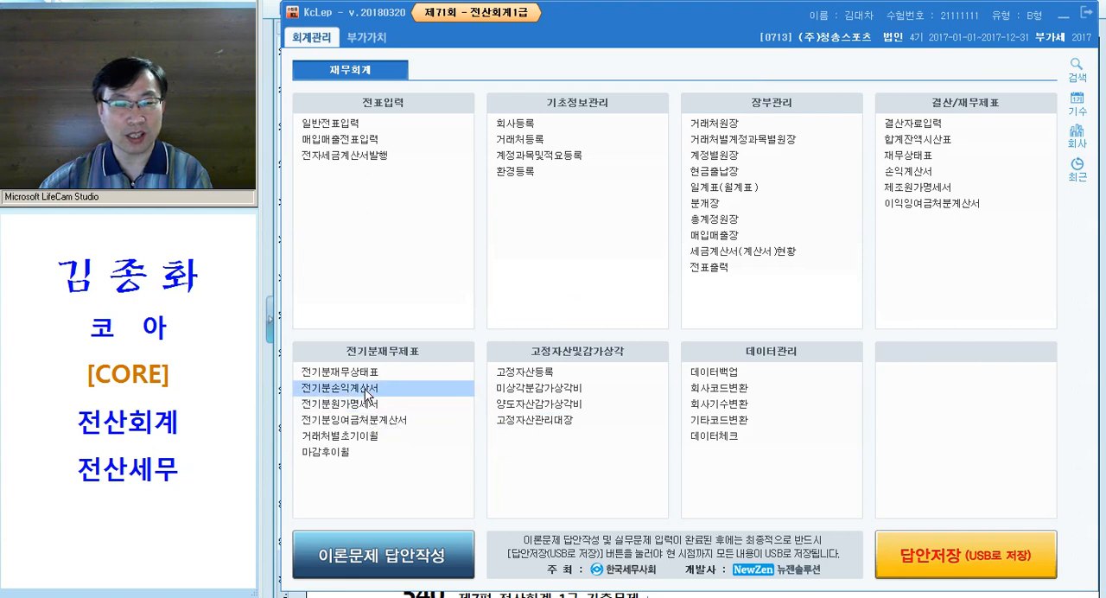
Open 전기분손익계산서, set 당기제품제조원가 in the 0455 제품매출원가 breakdown to 31,230,000, confirm it and check 당기순이익
left_click(365, 389)
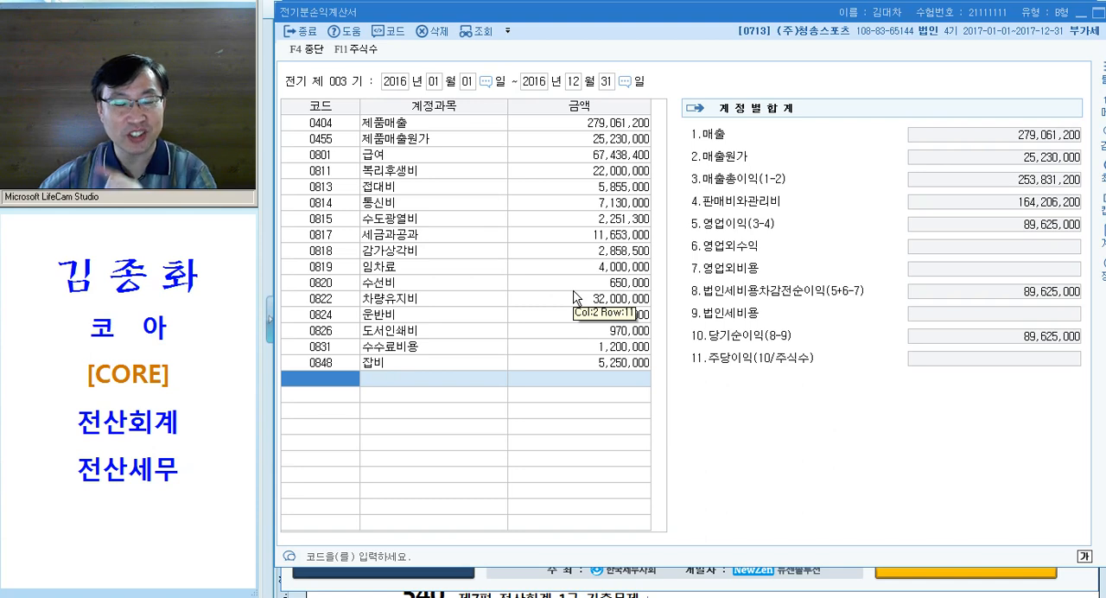
left_click(605, 142)
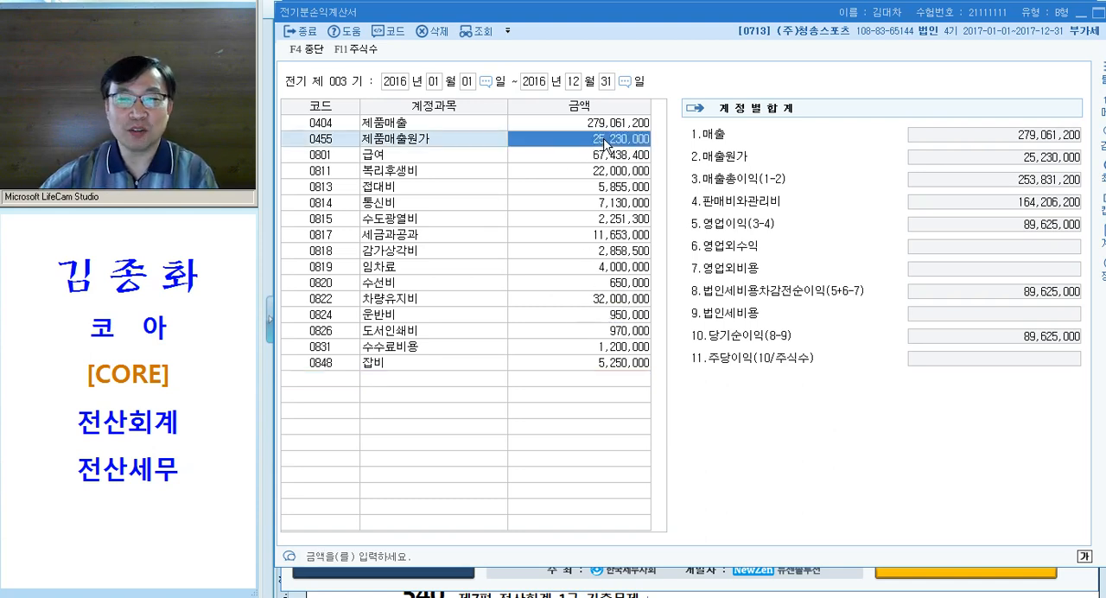
left_click(605, 141)
left_click_drag(632, 157, 520, 162)
left_click(670, 204)
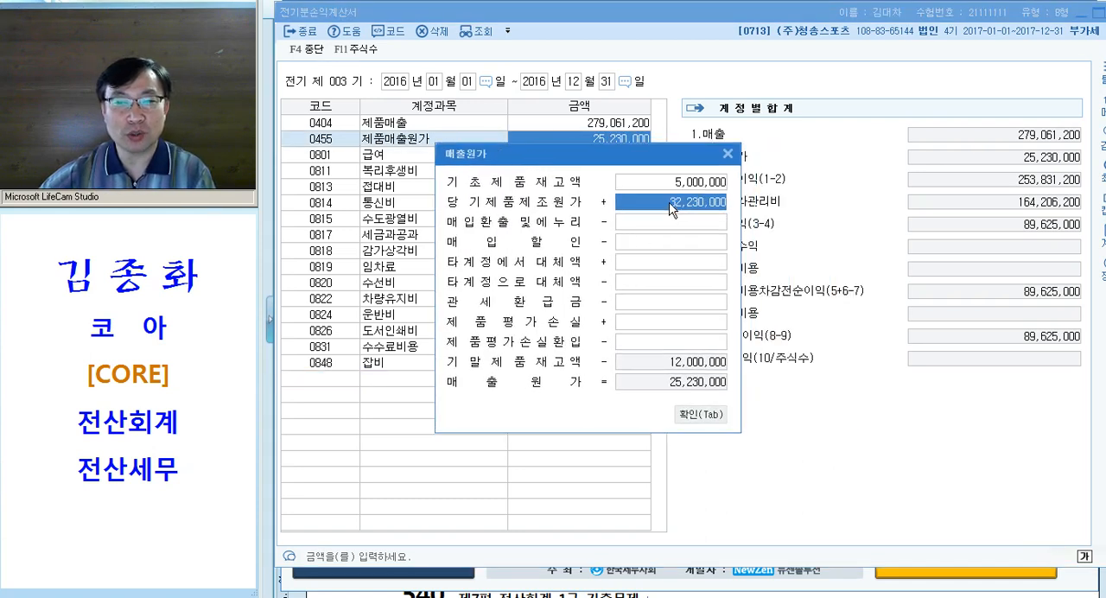
type("31230000")
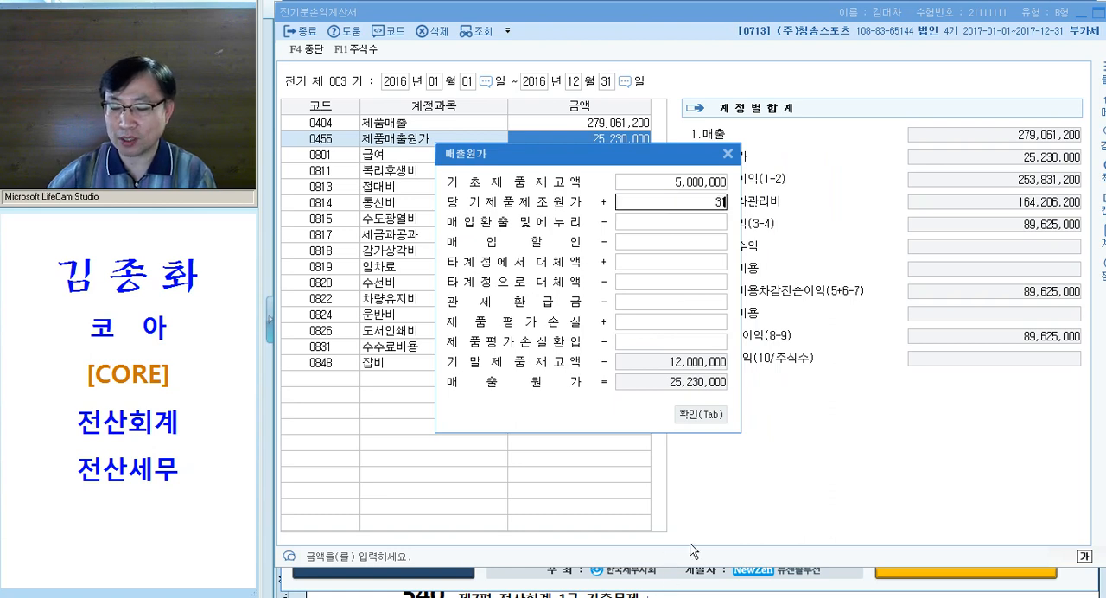
key("Return")
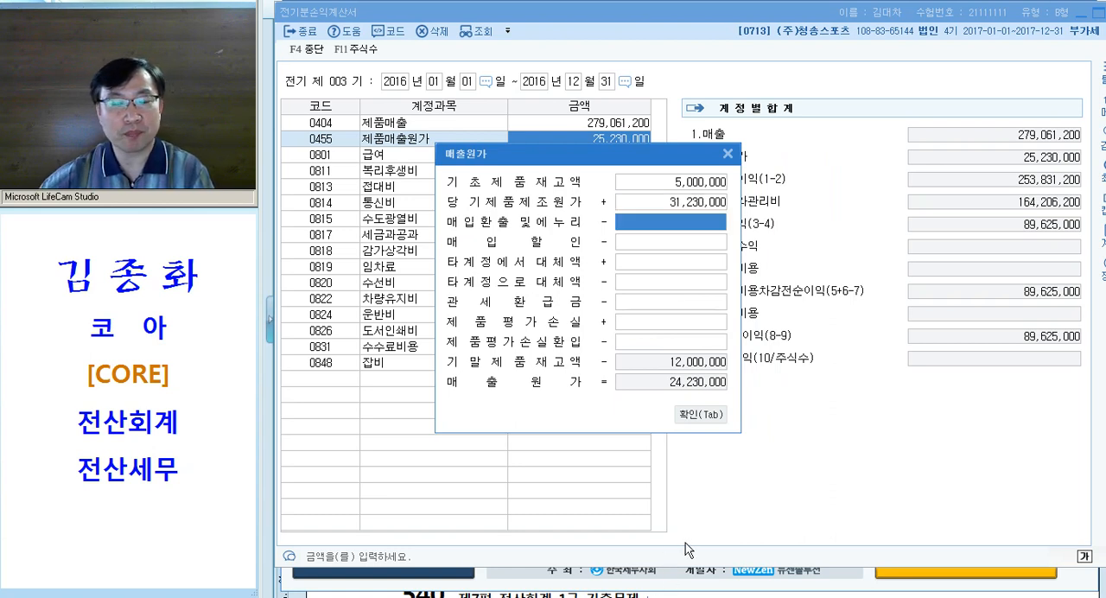
key("Tab")
left_click(1028, 343)
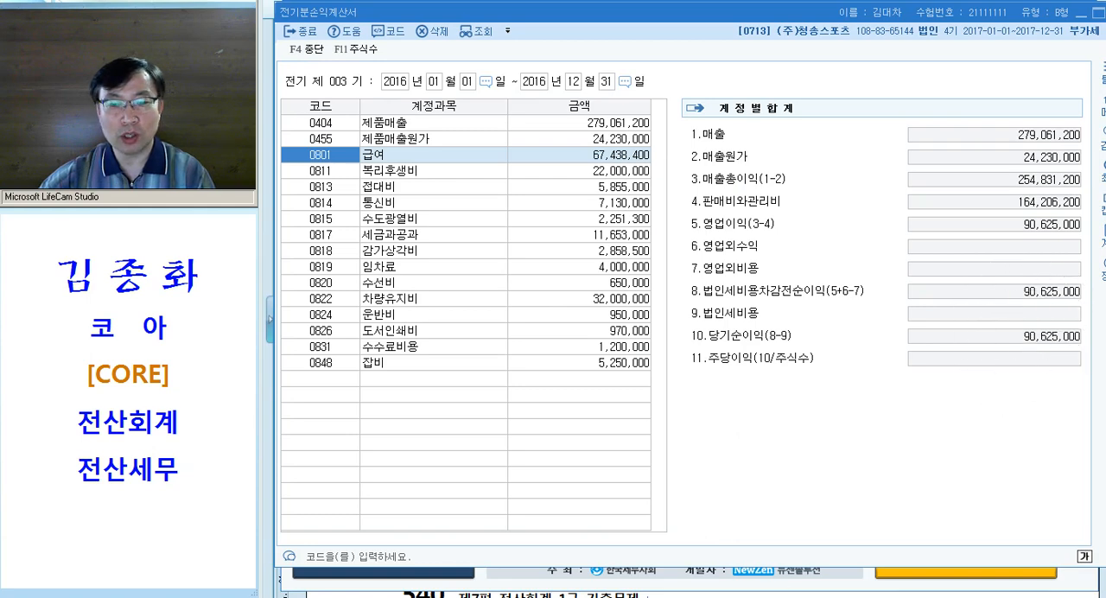
Switch to the exam document and change the 손 amount in the note below question [3] to 90,625,000
key("alt+Tab")
left_click_drag(566, 347, 588, 347)
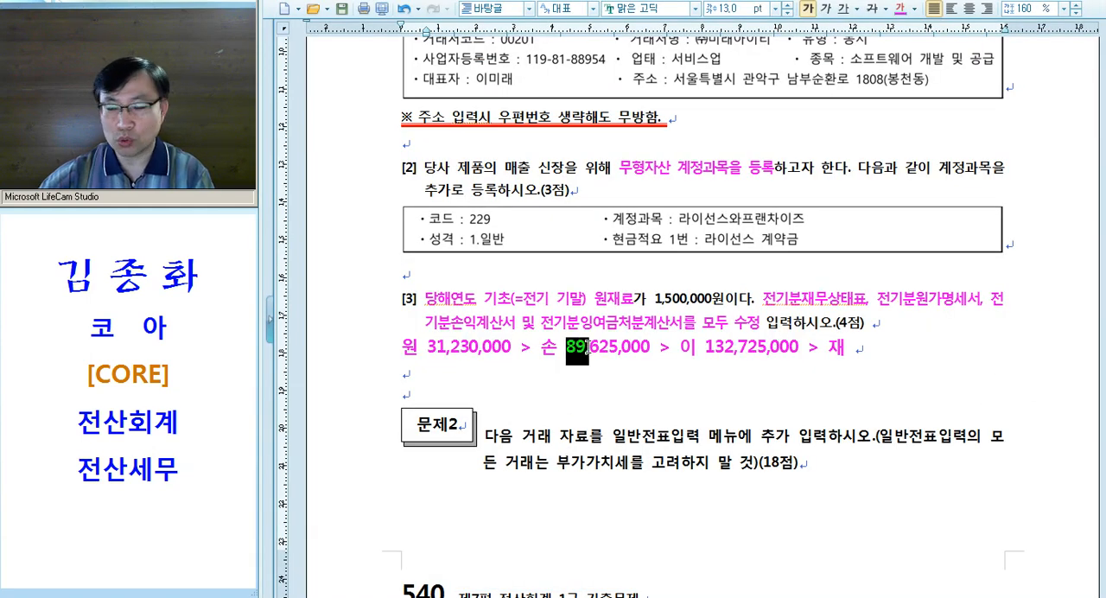
type("90")
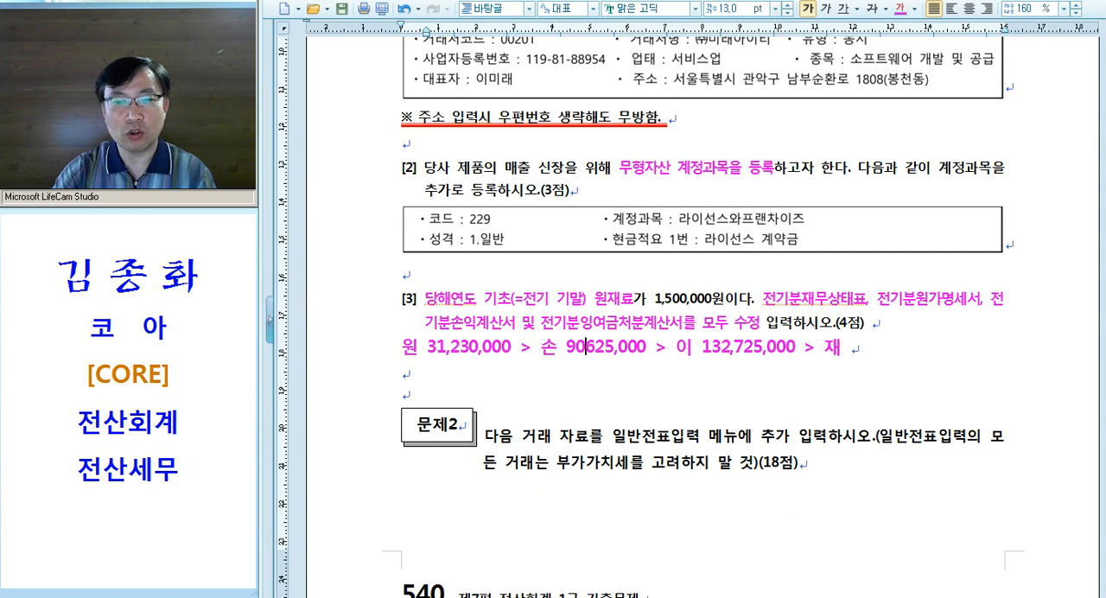
type(",")
key("BackSpace")
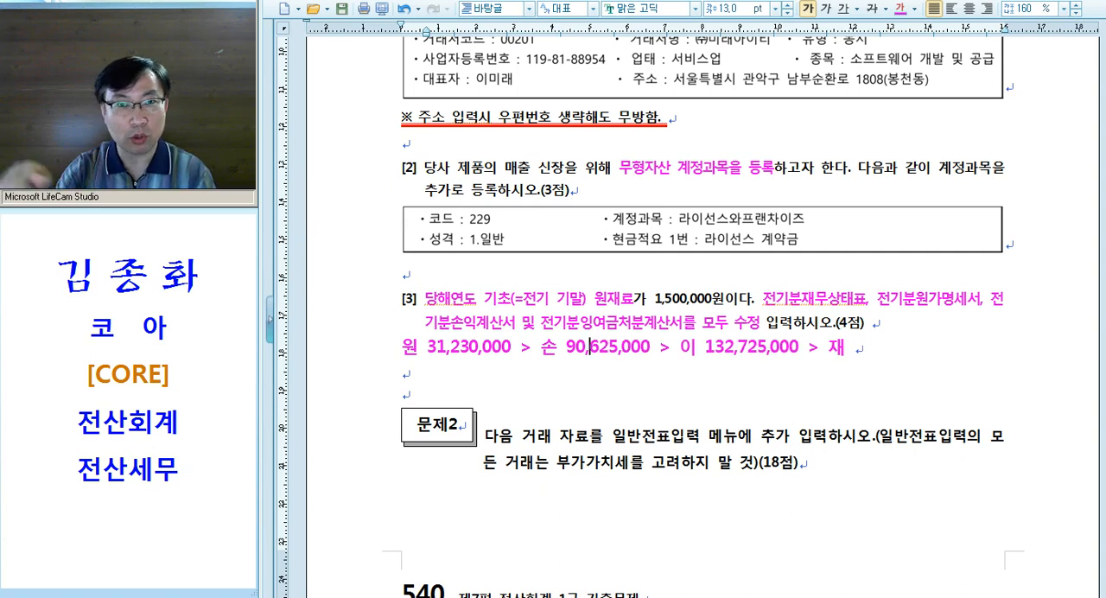
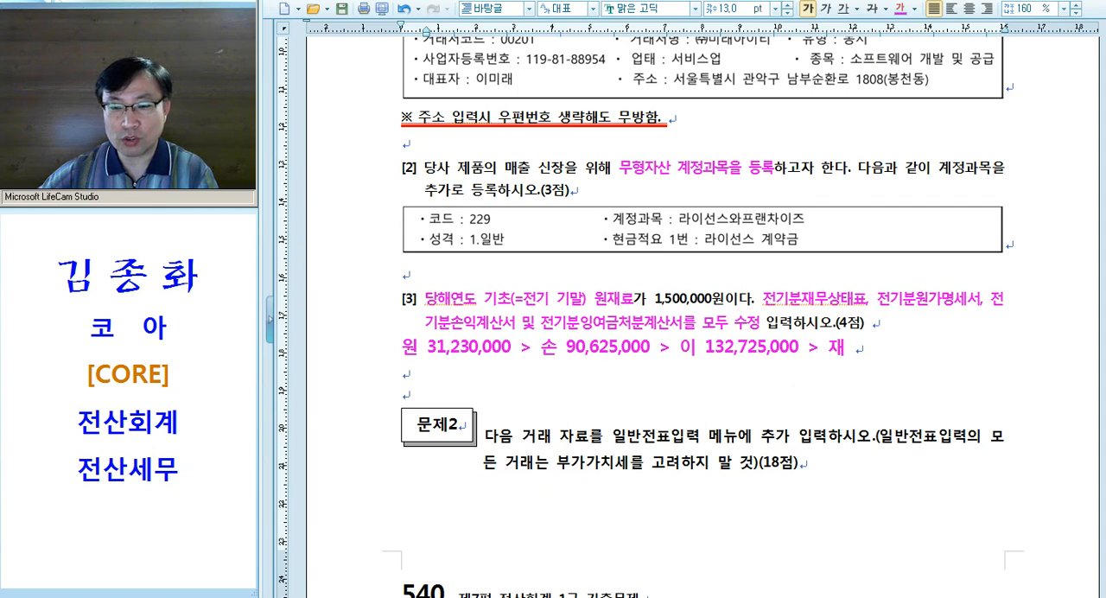
Switch to KcLep, open 전기분잉여금처분계산서, set 당기순이익 to 90,625,000 and check the 미처분이익잉여금 total
key("alt+Tab")
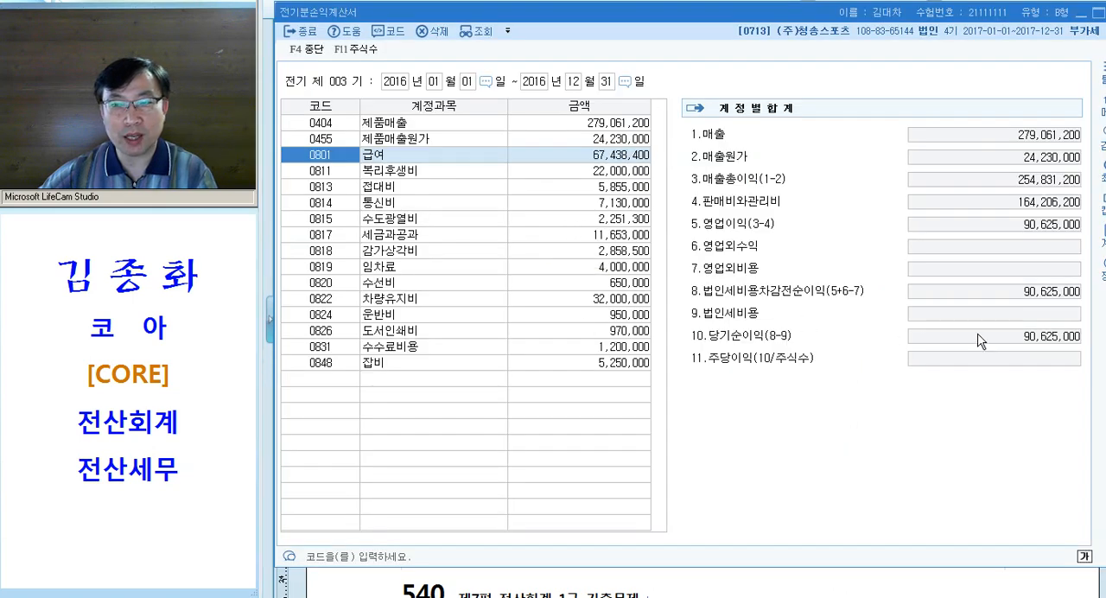
key("alt+Tab")
key("alt+Tab")
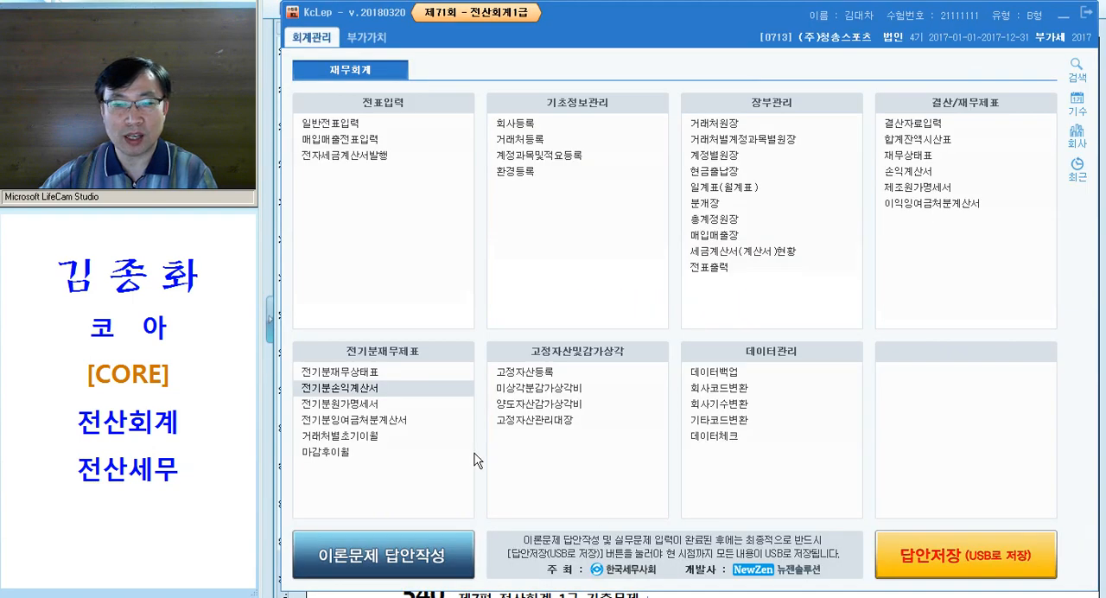
left_click(393, 424)
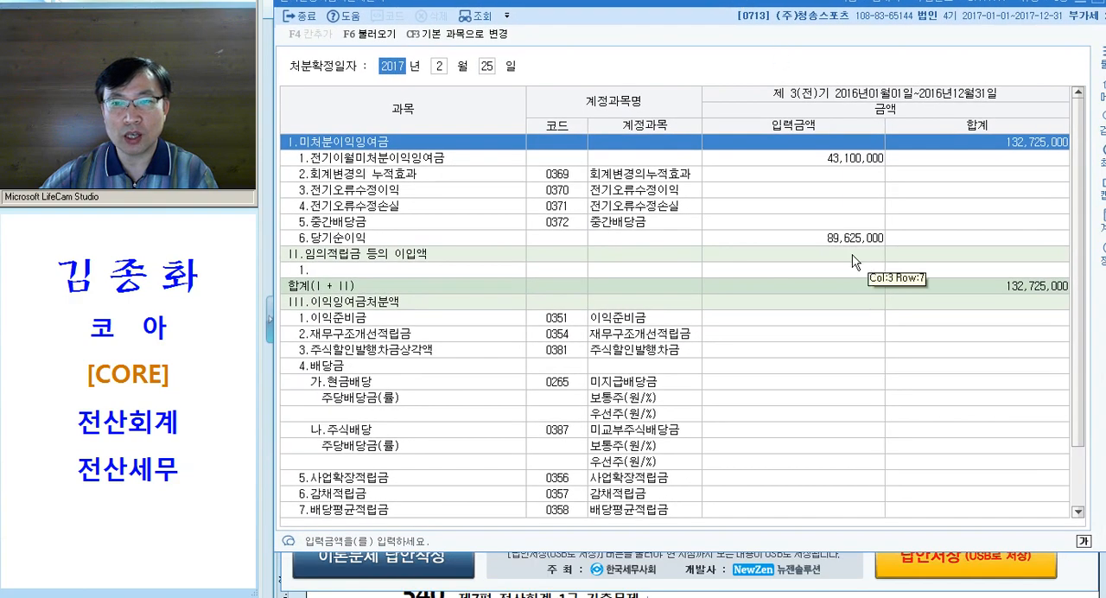
left_click(848, 241)
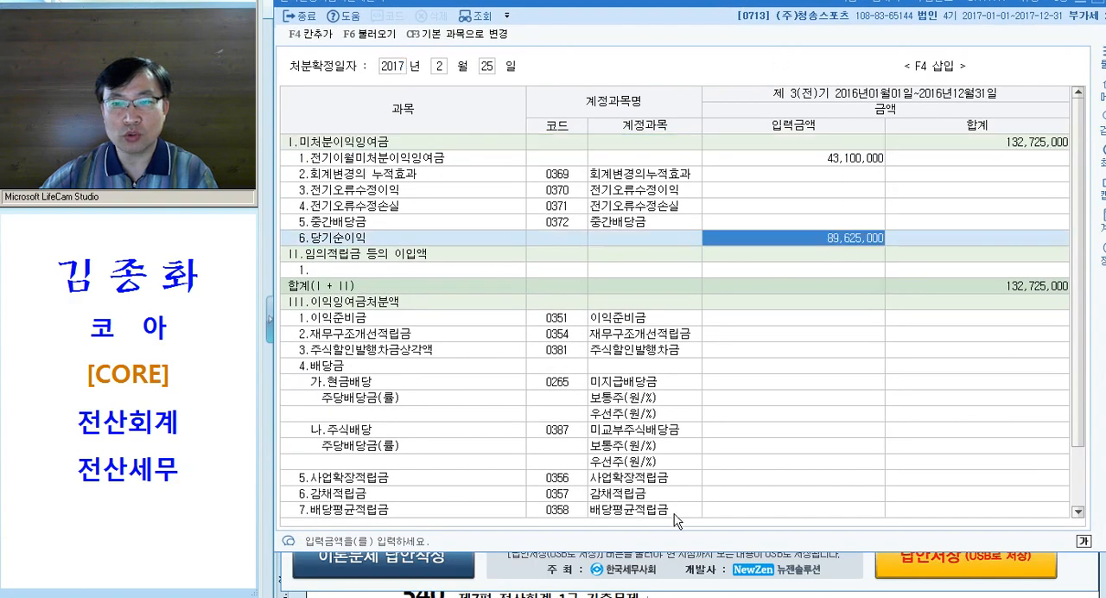
left_click(438, 161)
left_click(436, 239)
type("9")
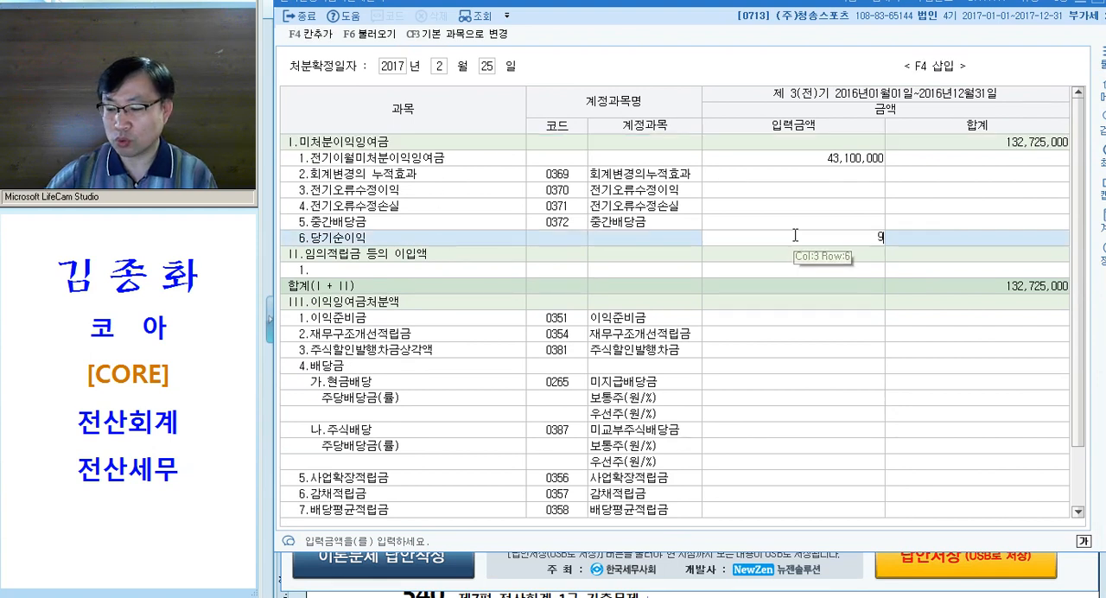
type("0,625,000")
key("Return")
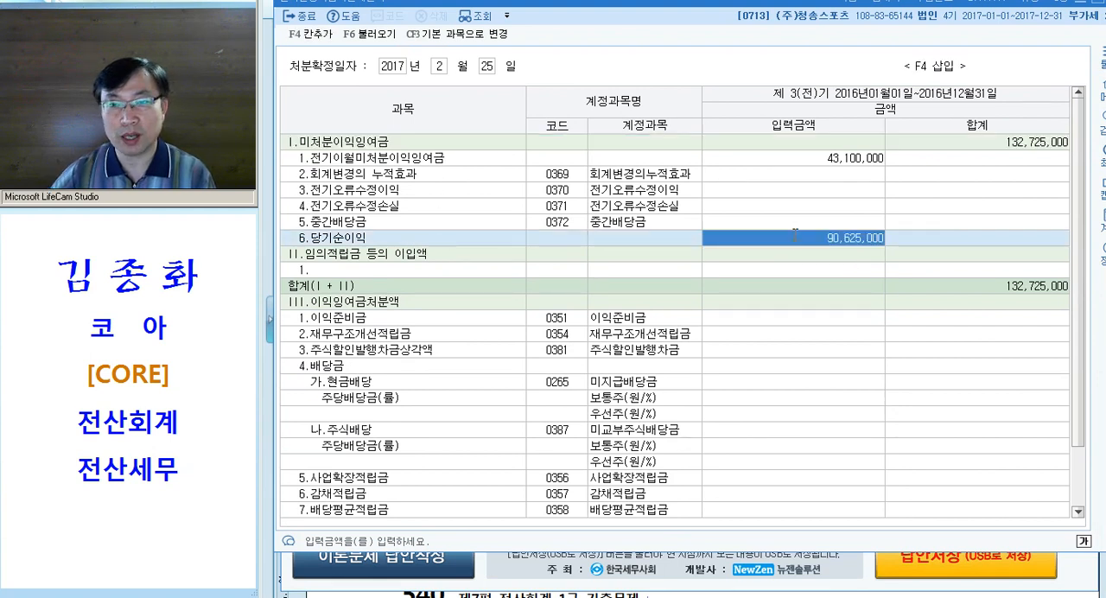
left_click(944, 144)
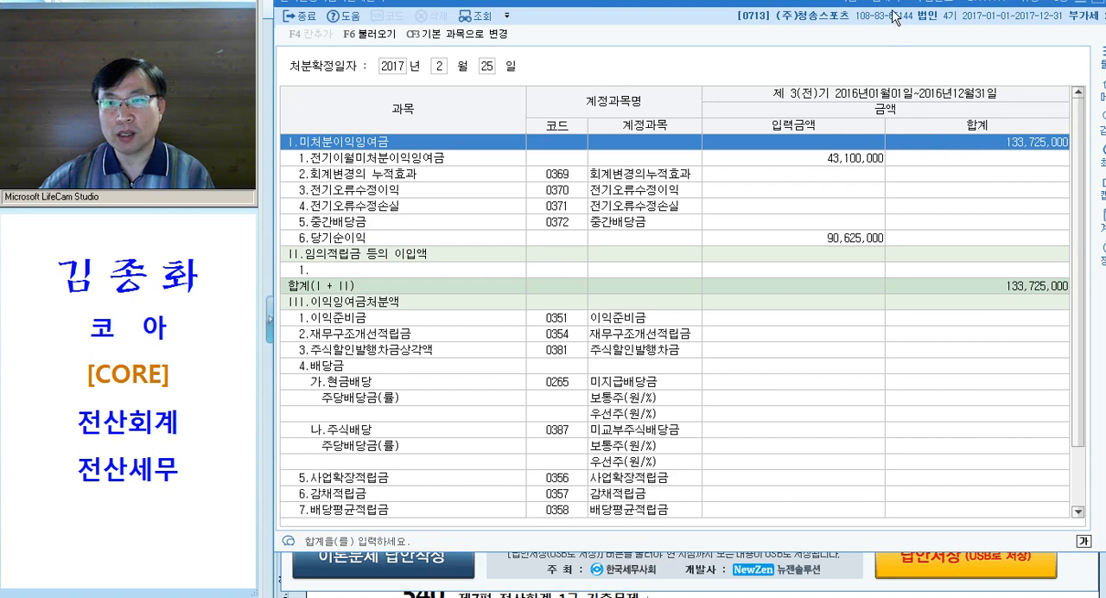
left_click_drag(703, 13, 710, 39)
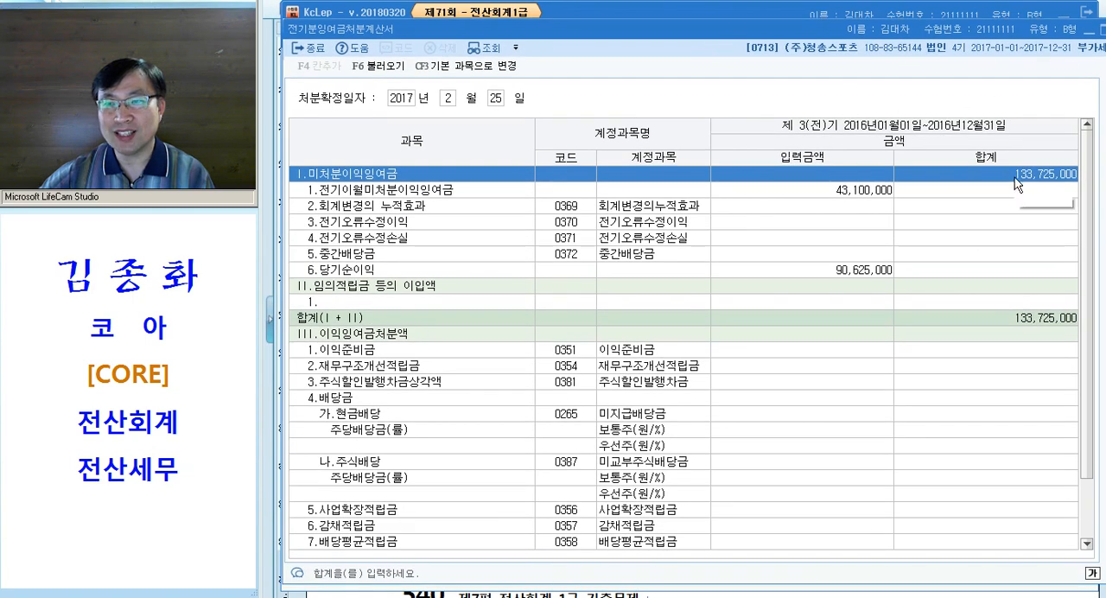
Switch to the exam document and change the 이 amount in the note below question [3] to 133,725,000
key("alt+Tab")
left_click_drag(726, 348, 735, 350)
type("3")
left_click(765, 370)
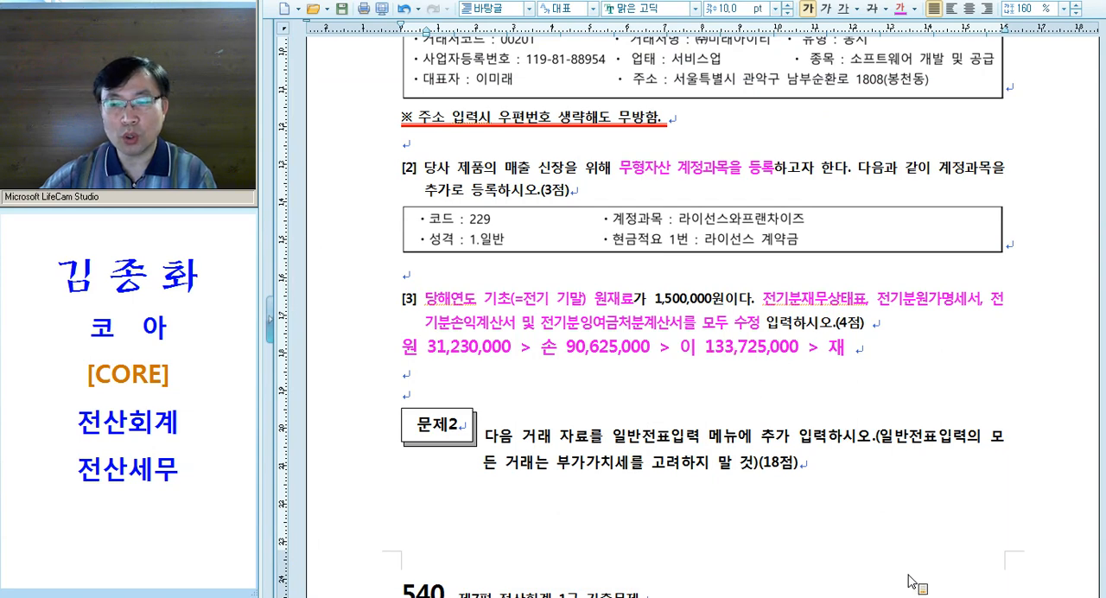
Switch to KcLep, open 전기분재무상태표, set 0375 이월이익잉여금 to 133,725,000 and check it against the 0153 원재료 amount
key("alt+Tab")
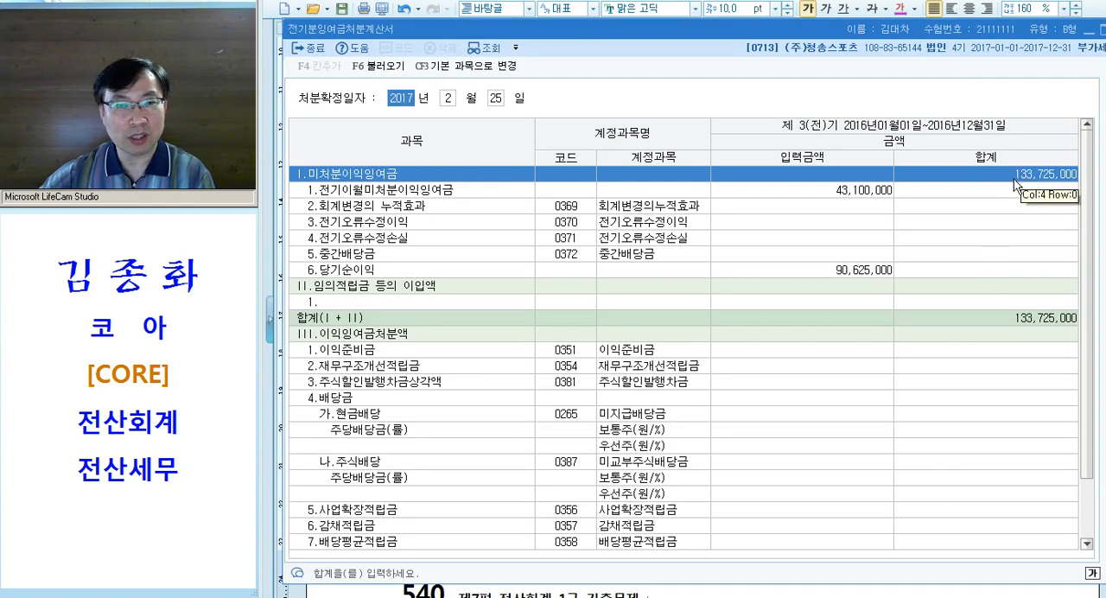
key("alt+Tab")
key("alt+Tab")
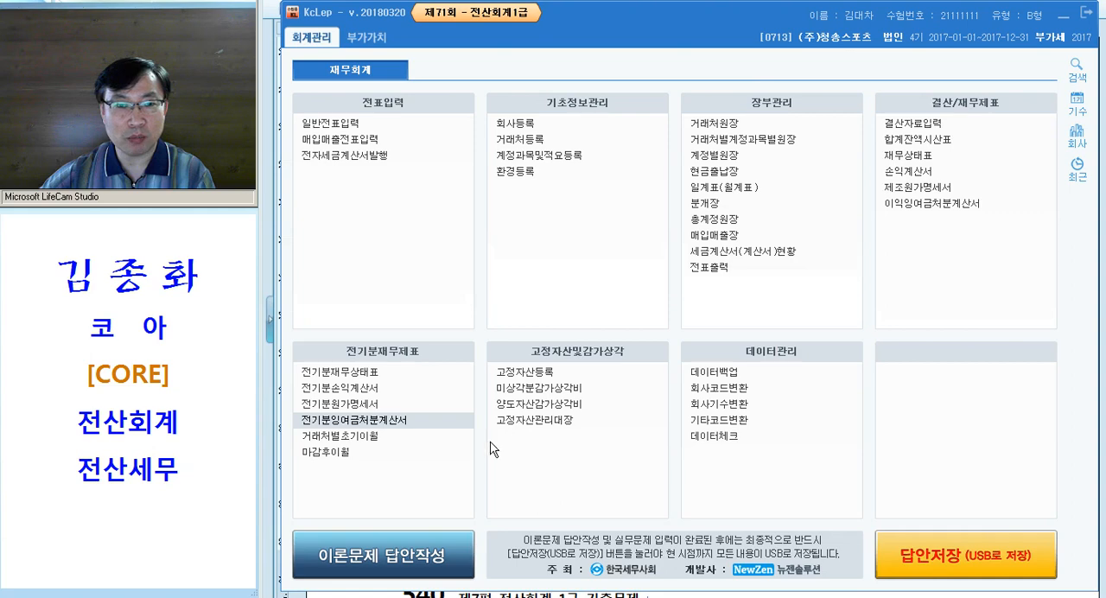
left_click(380, 374)
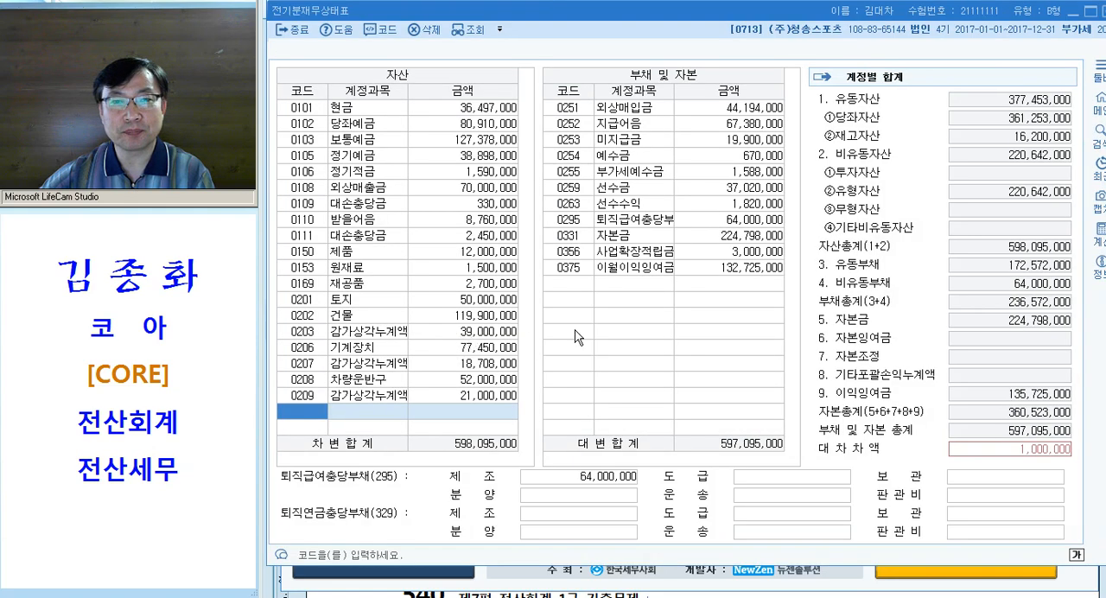
type("133725000")
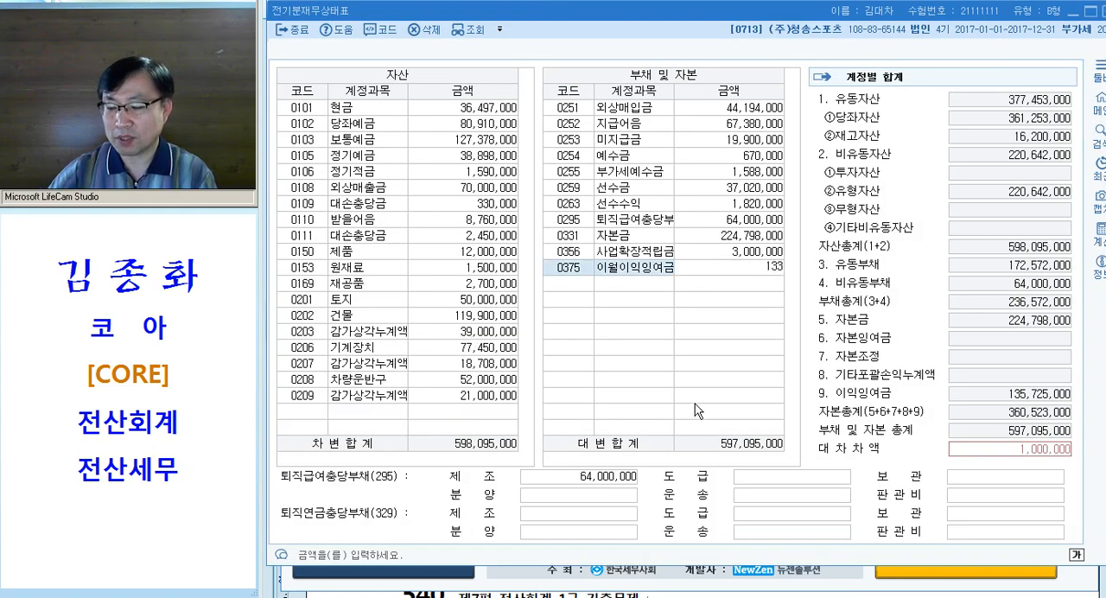
key("Return")
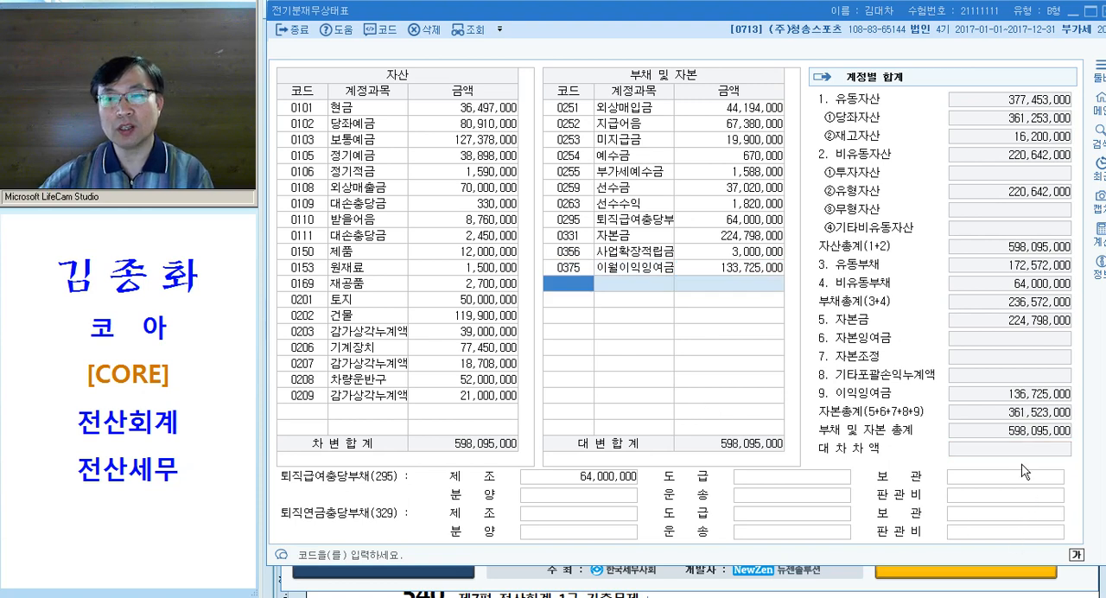
left_click(735, 269)
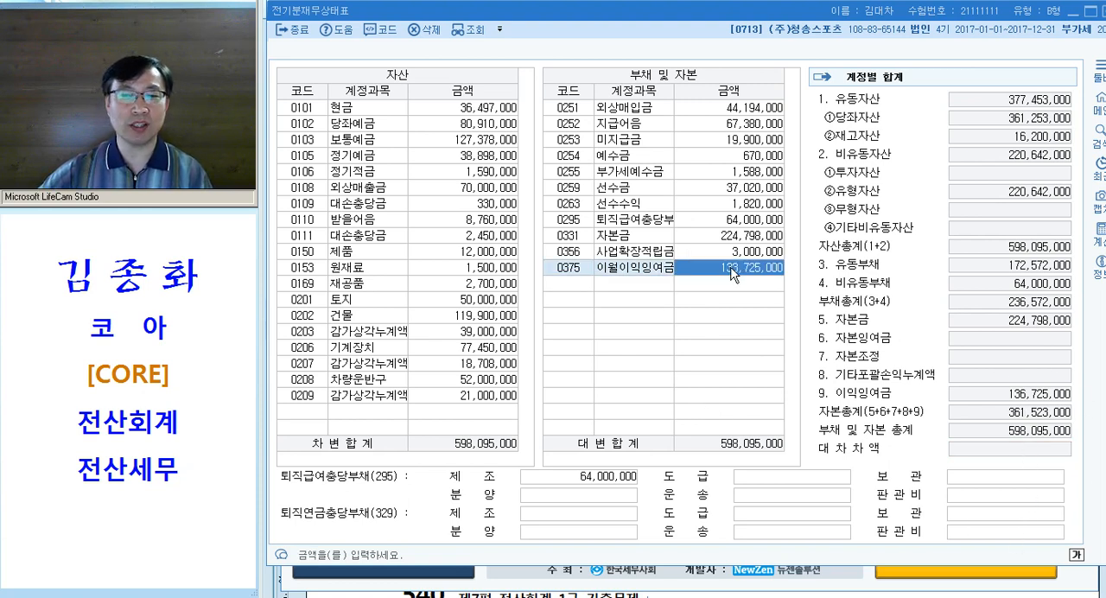
left_click(472, 270)
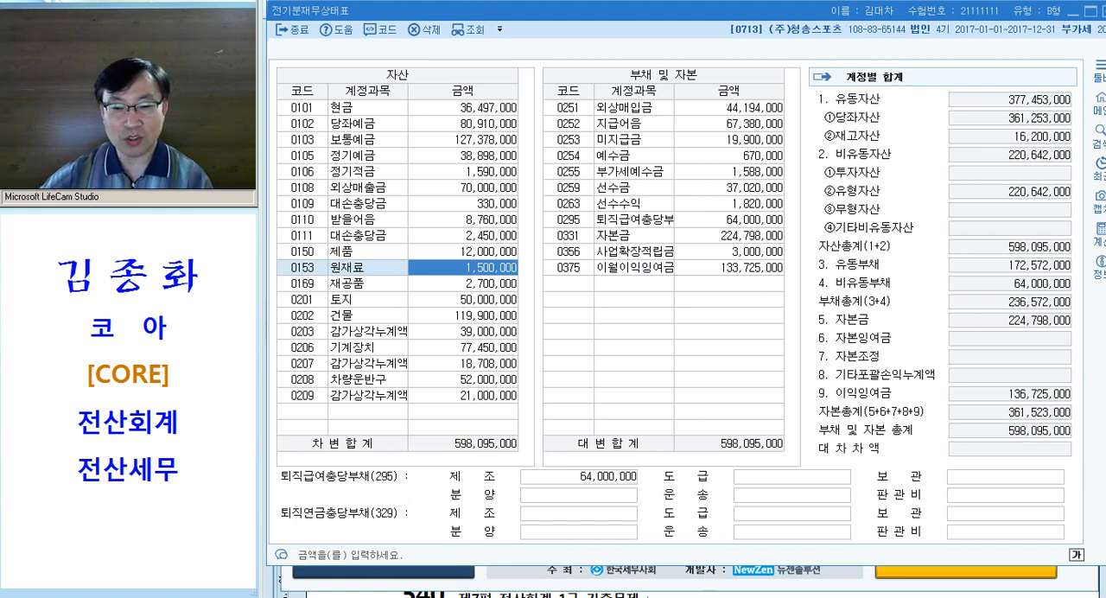
Switch to the exam document and underline "당해연도 기초(=전기 기말)" in question [3] in red
key("alt+Tab")
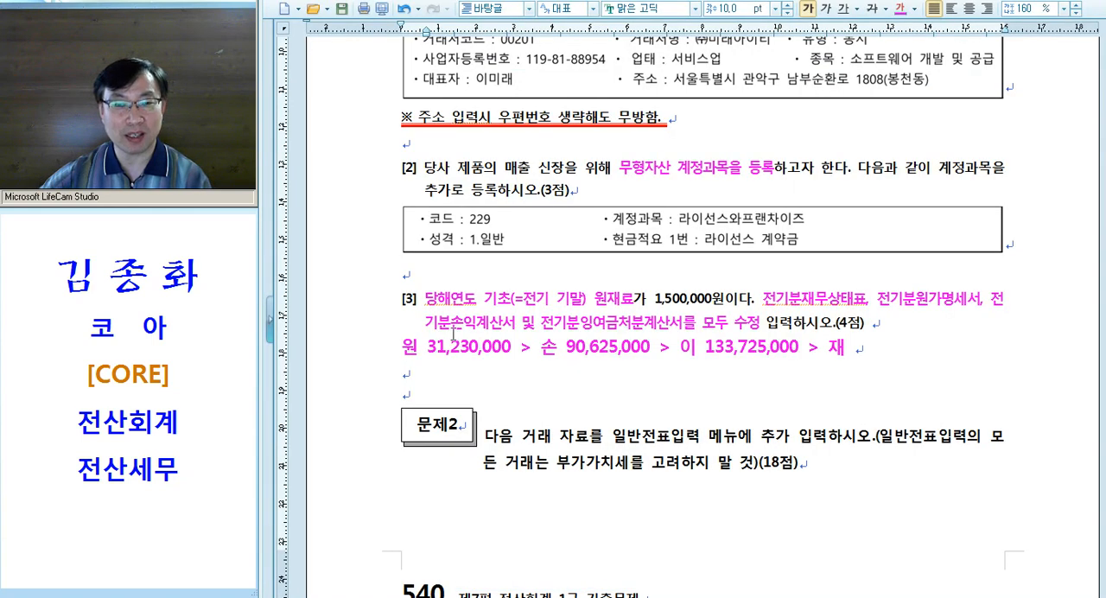
left_click_drag(425, 301, 587, 301)
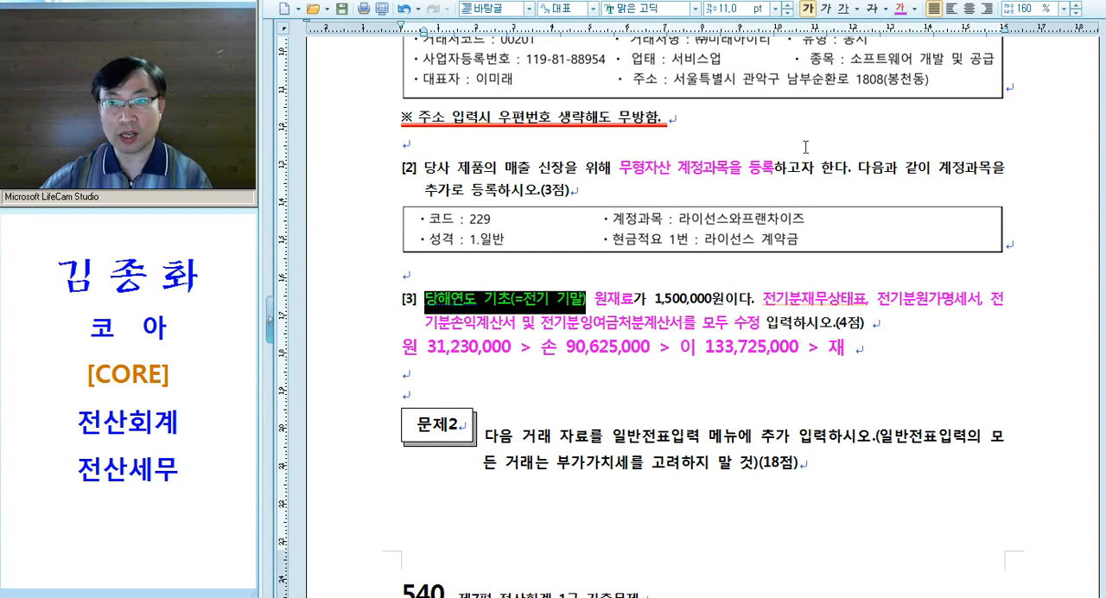
left_click(843, 9)
left_click(649, 370)
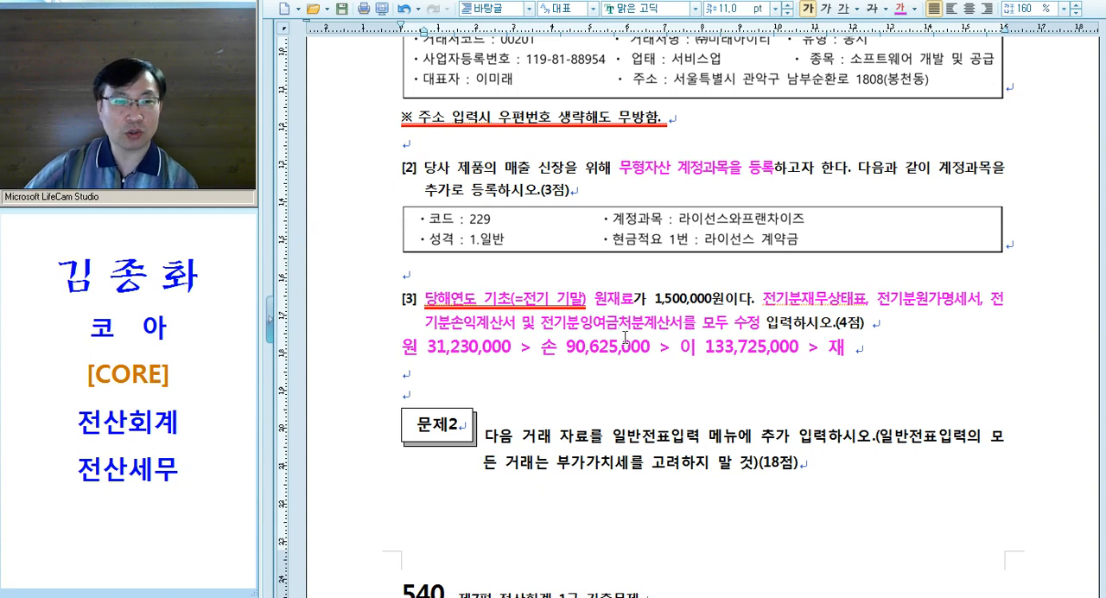
left_click(622, 331)
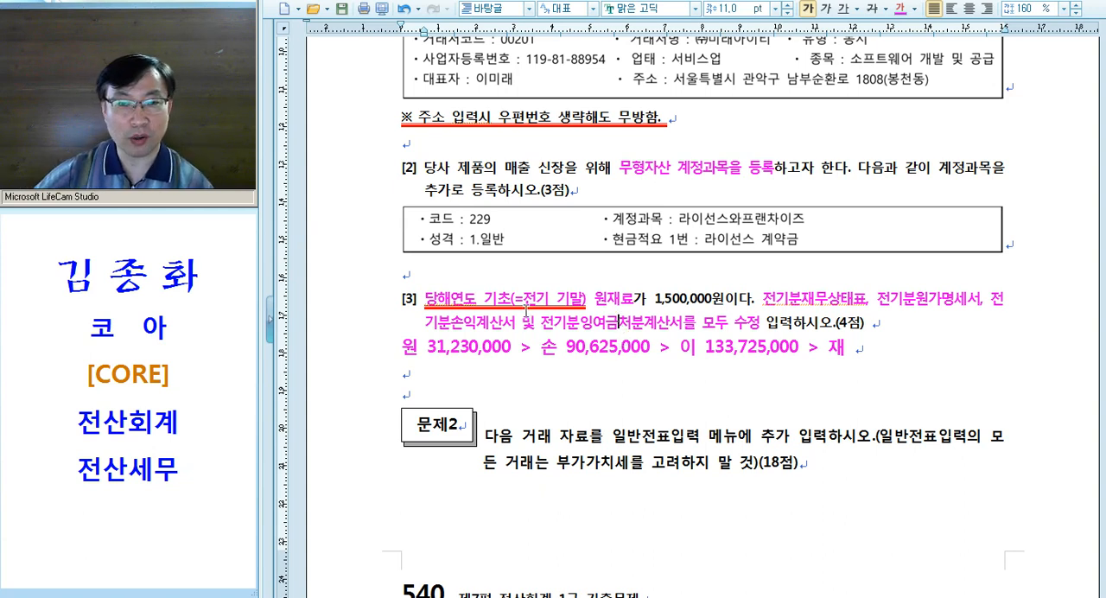
Review question [3], pointing out 기초, the 4점 score and the 원 > 손 > 이 > 재 correction order in the note
left_click_drag(484, 302, 507, 302)
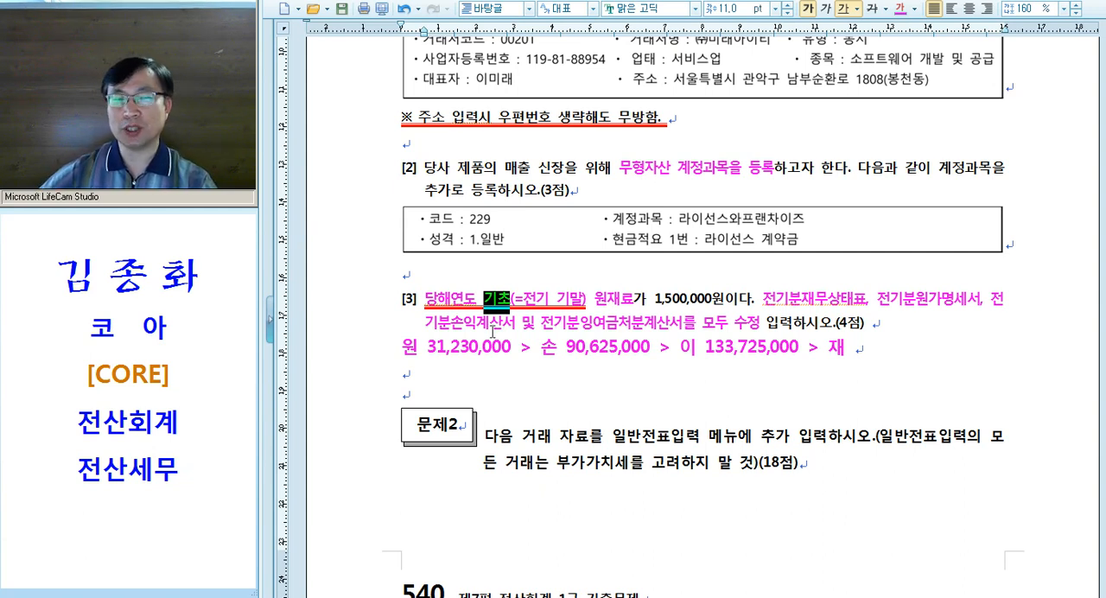
left_click(593, 350)
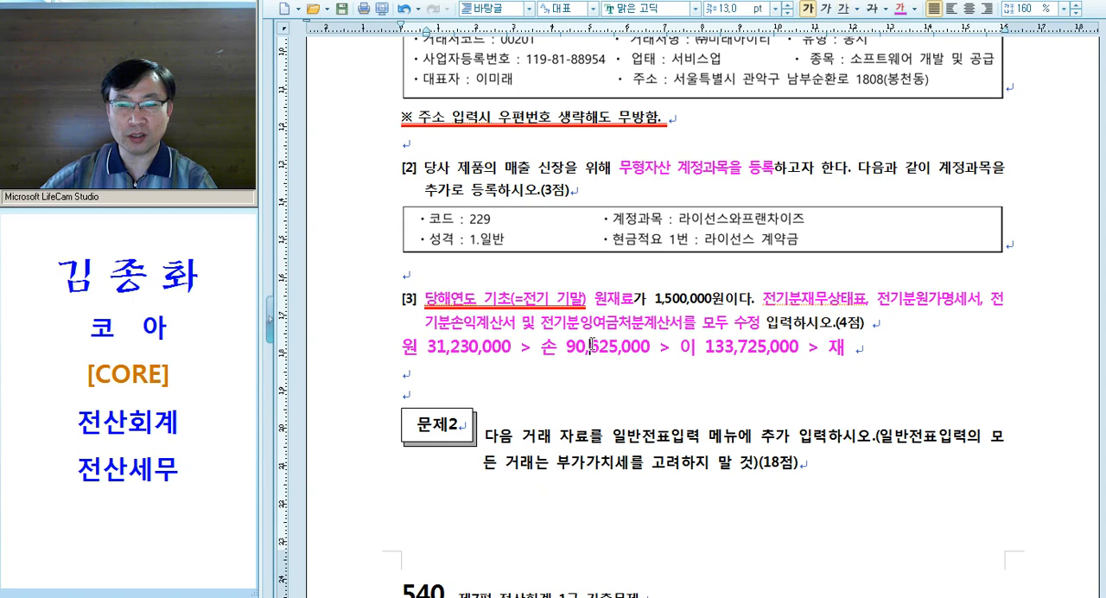
left_click(373, 361)
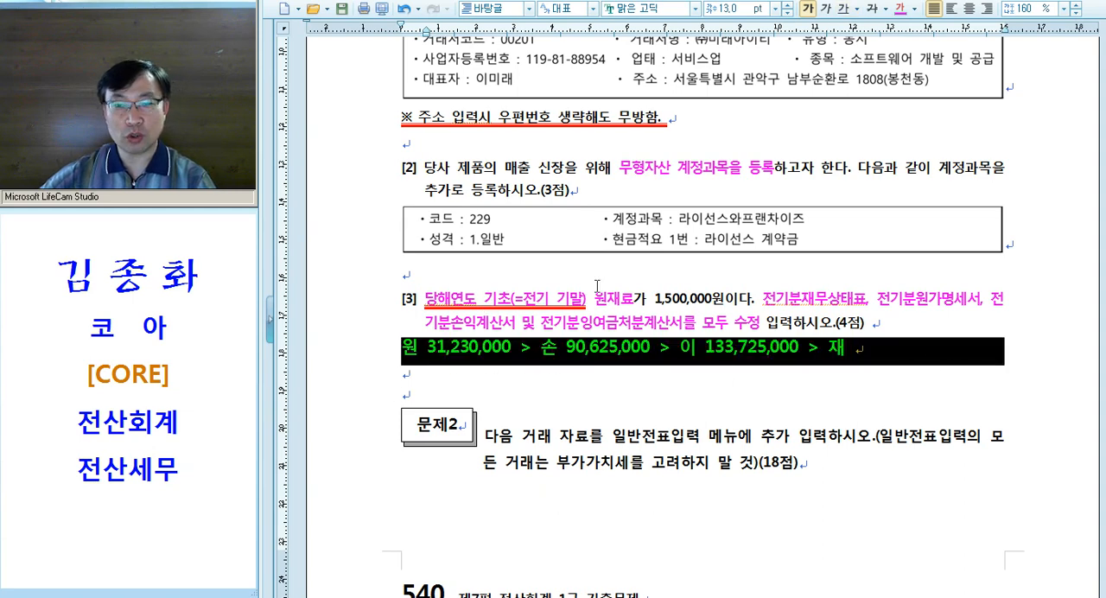
left_click(647, 350)
left_click_drag(832, 327, 885, 330)
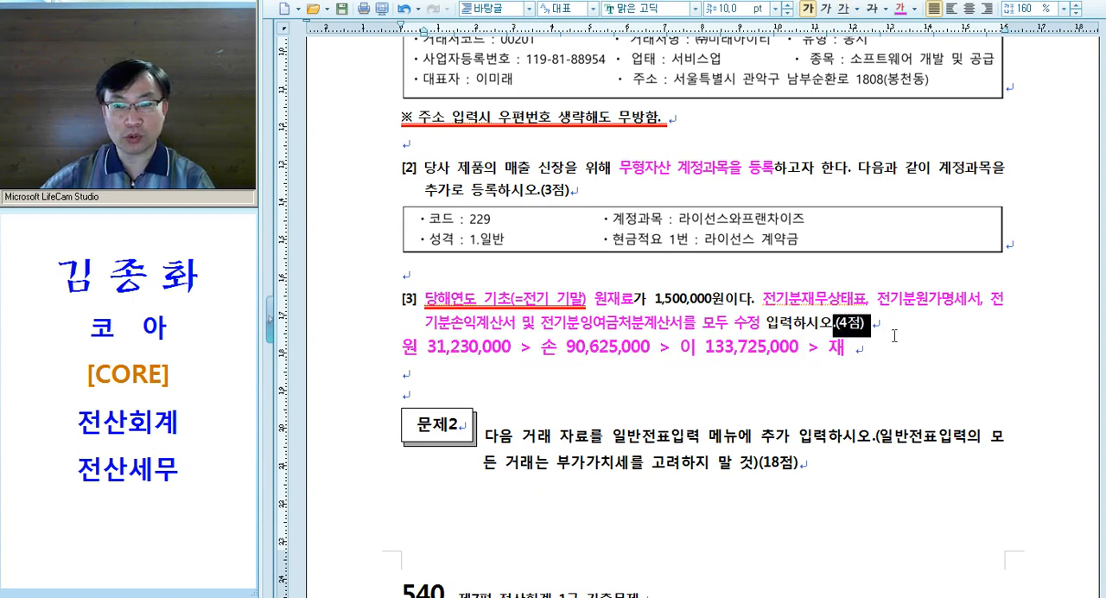
scroll(919, 320, "up", 3)
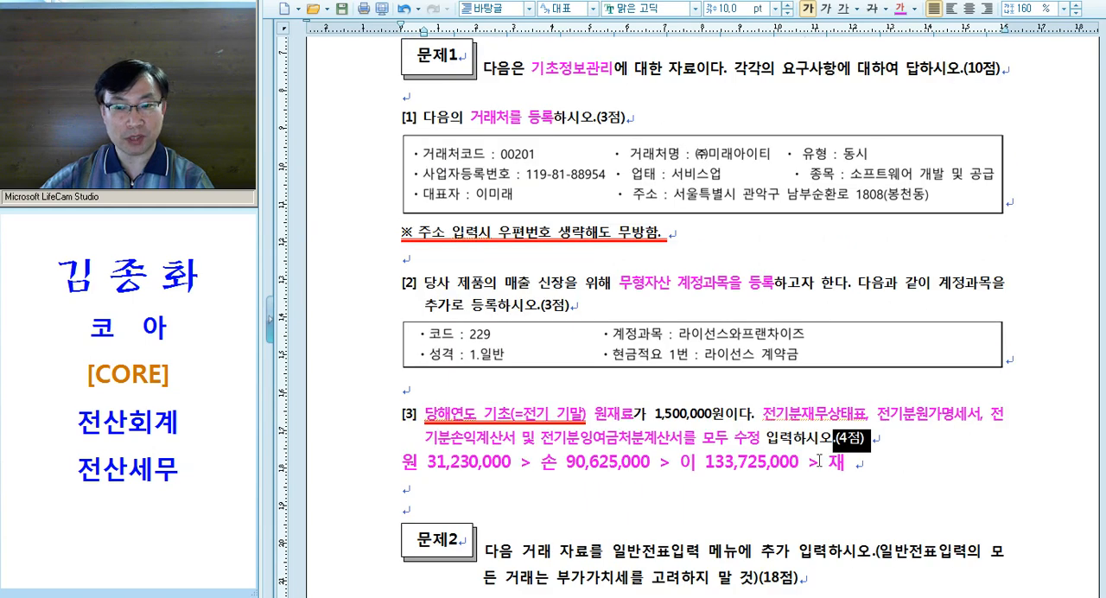
left_click(807, 439)
left_click(358, 465)
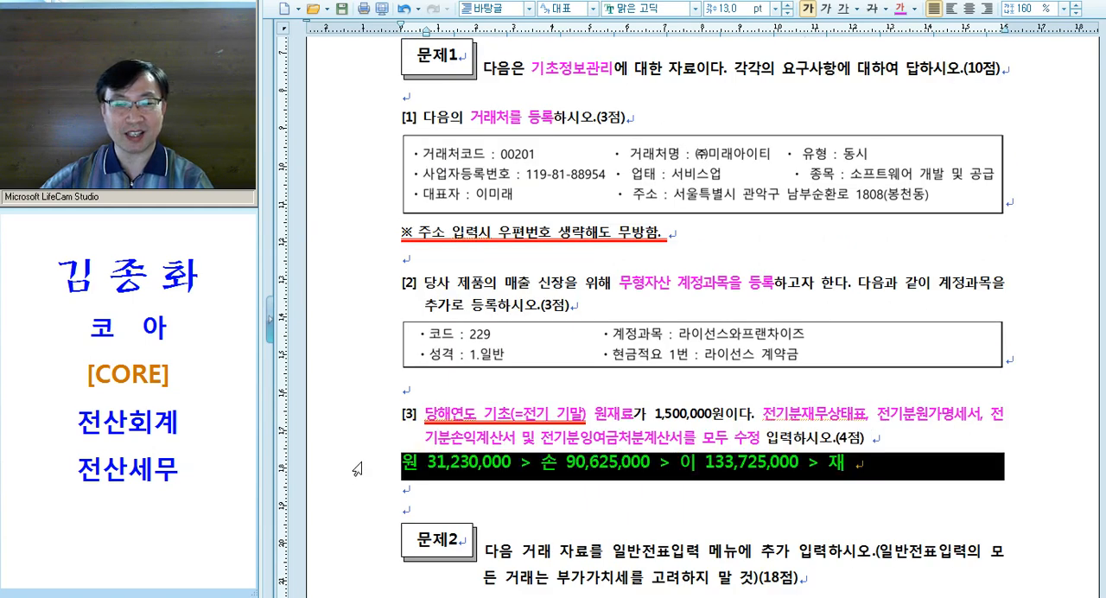
scroll(467, 438, "down", 3)
left_click(500, 354)
left_click(695, 350)
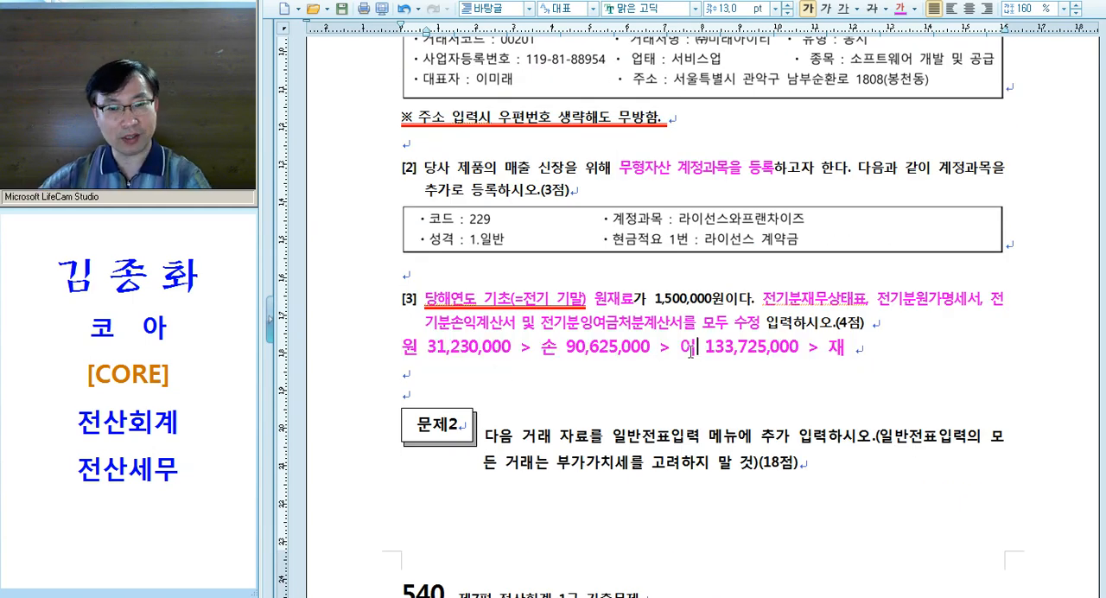
Read the 문제2 instructions on 일반전표입력 and 부가가치세, and look over its 입력 시 유의사항 and question [1]
scroll(691, 354, "down", 5)
left_click_drag(605, 267, 702, 264)
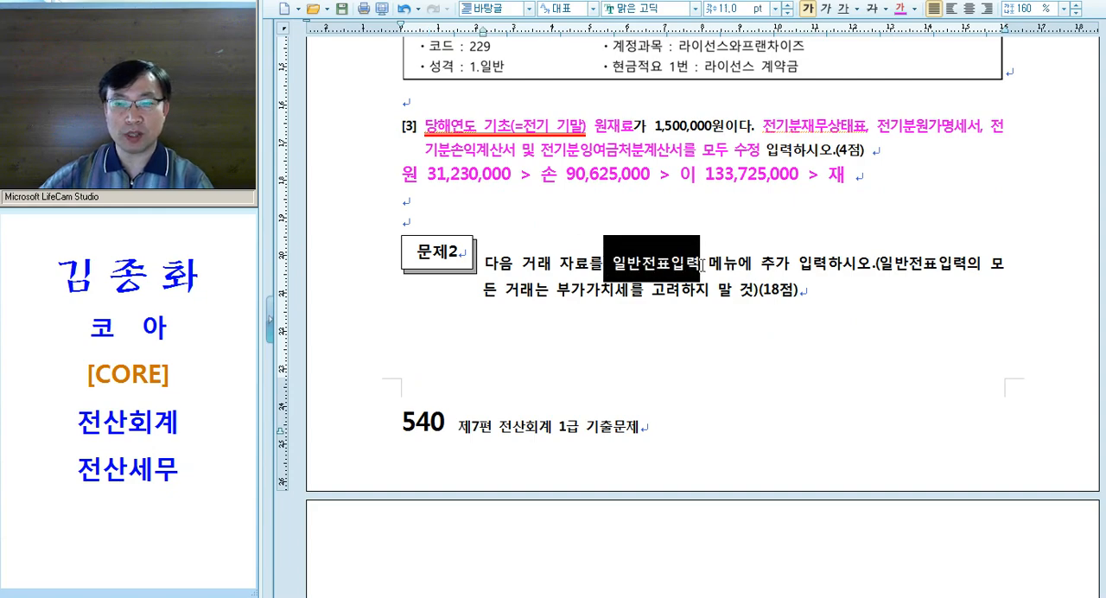
scroll(716, 271, "down", 14)
scroll(717, 272, "up", 11)
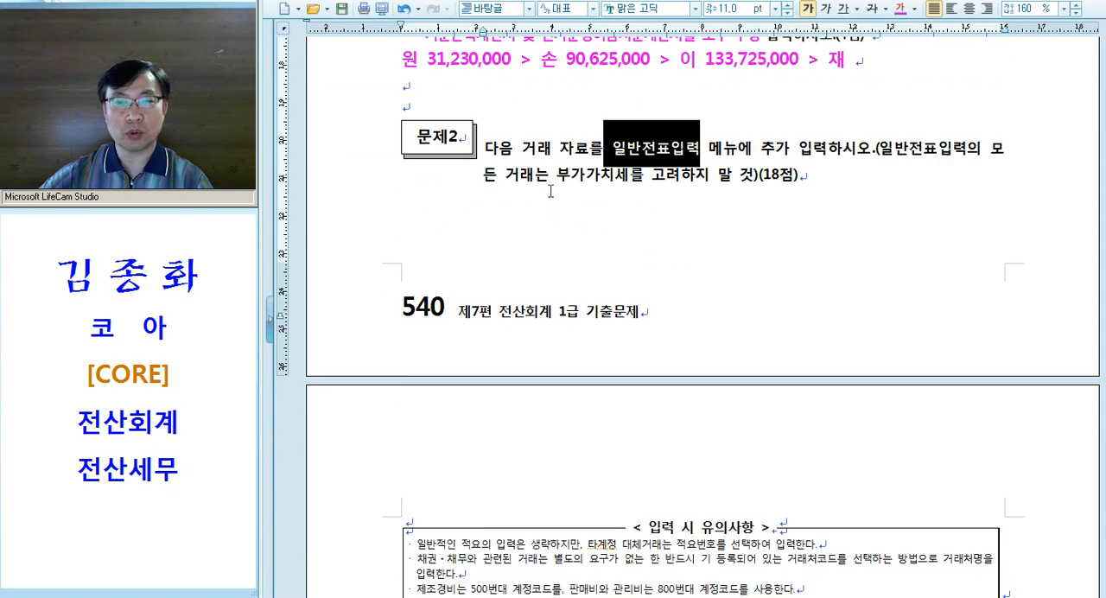
left_click_drag(557, 176, 752, 177)
scroll(766, 260, "down", 12)
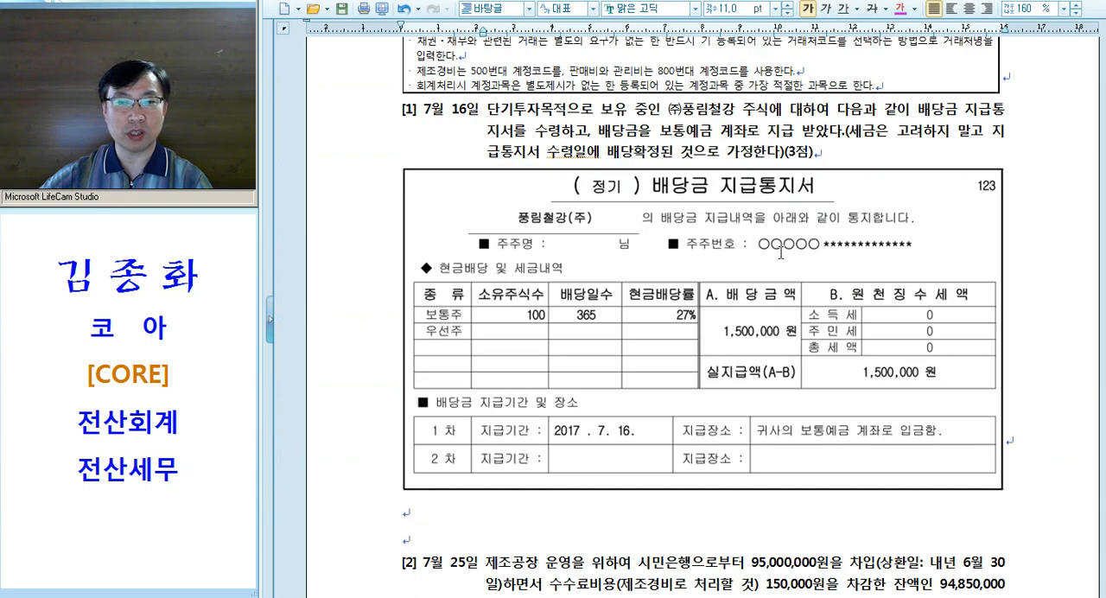
scroll(780, 252, "up", 4)
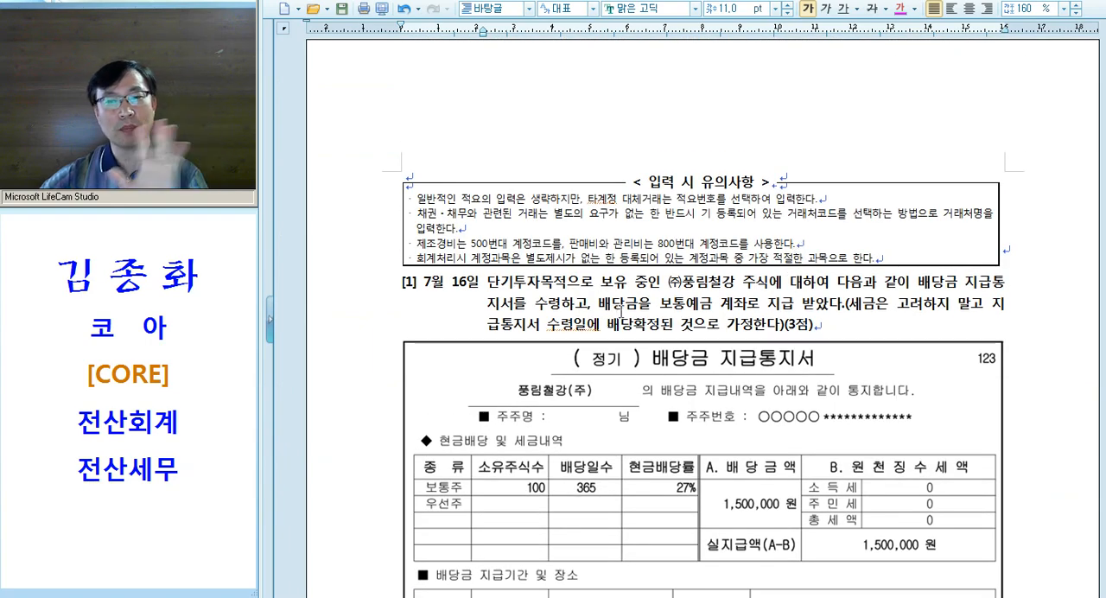
Skim the remaining questions of 문제2 and 문제3 as far as 문제4, and return to question [1] of 문제2
scroll(648, 304, "down", 20)
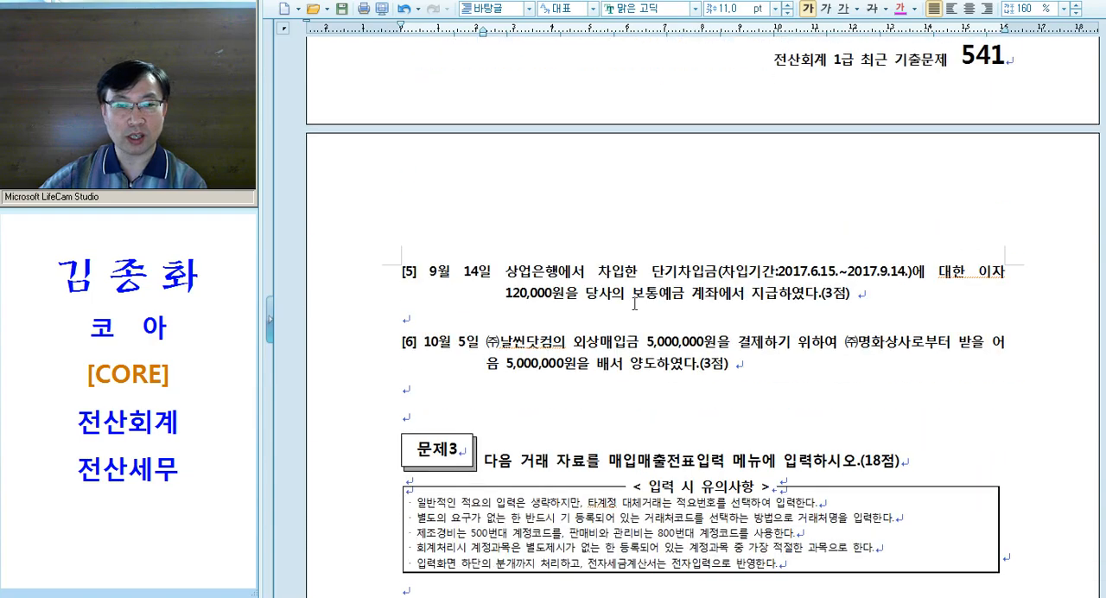
left_click(398, 357)
scroll(596, 346, "down", 20)
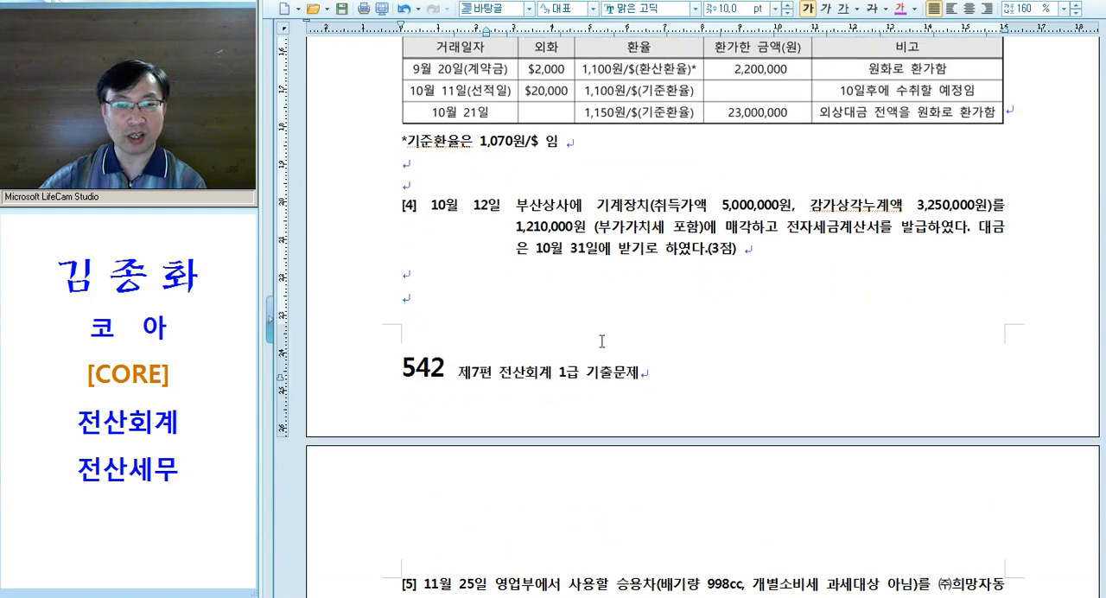
scroll(588, 355, "down", 6)
left_click_drag(520, 391, 624, 402)
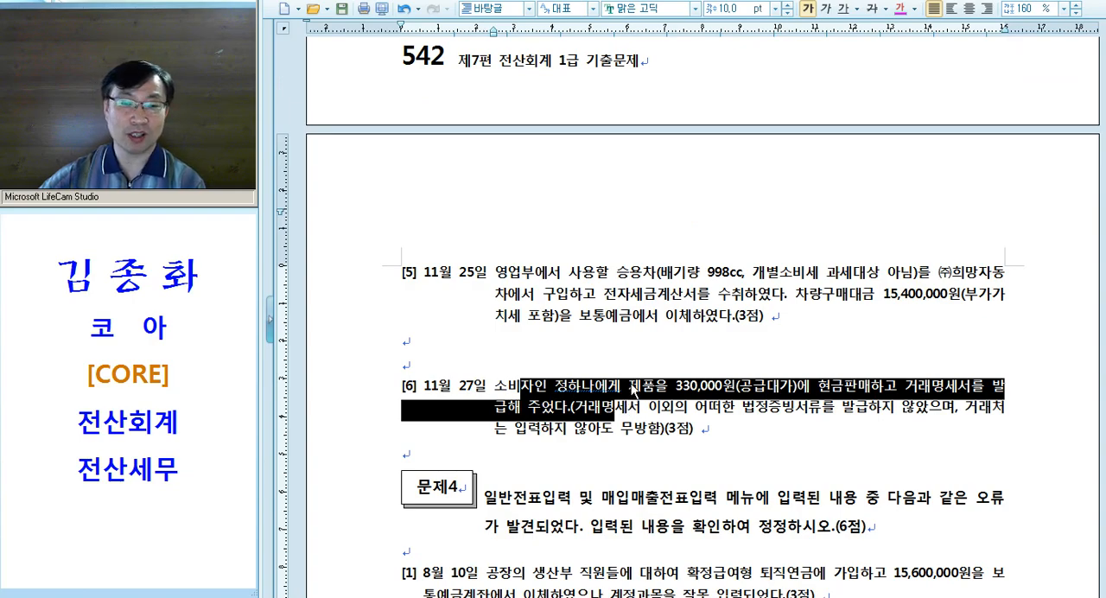
scroll(631, 384, "down", 2)
scroll(631, 384, "up", 20)
scroll(632, 378, "up", 20)
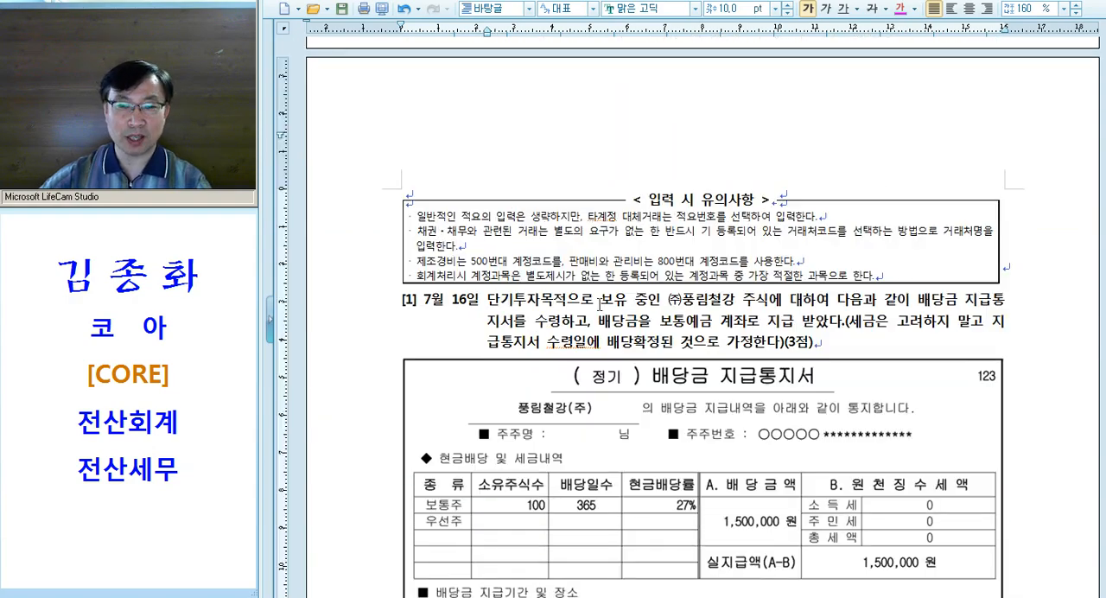
Colour "단기투자목적" and "주식" in question [1] of 문제2 magenta
left_click_drag(423, 300, 563, 301)
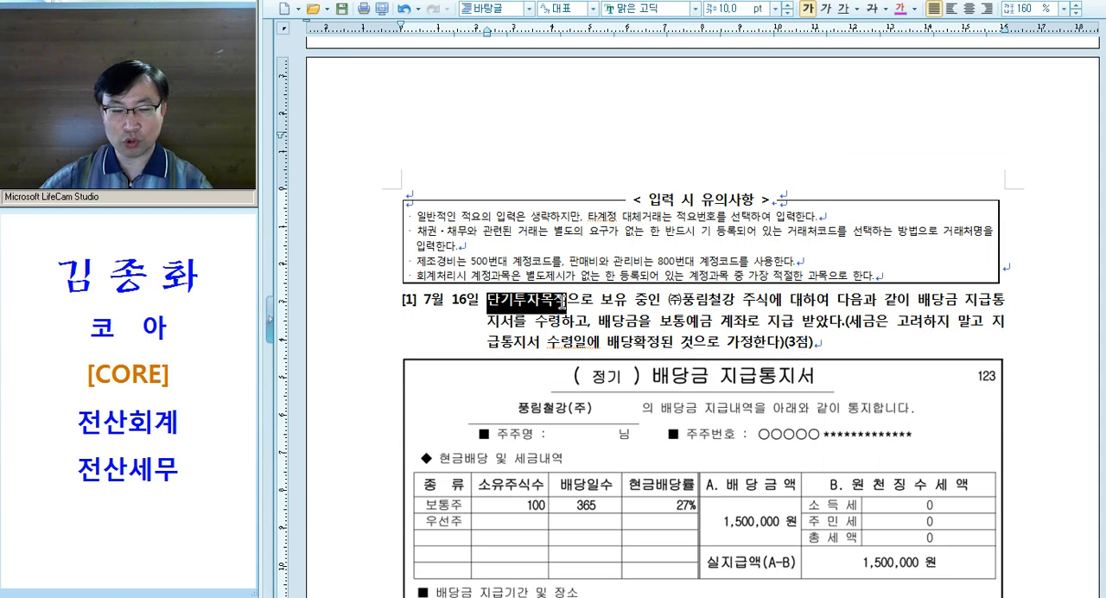
key("alt+shift+1")
left_click_drag(743, 303, 767, 305)
key("alt+shift+1")
left_click(698, 328)
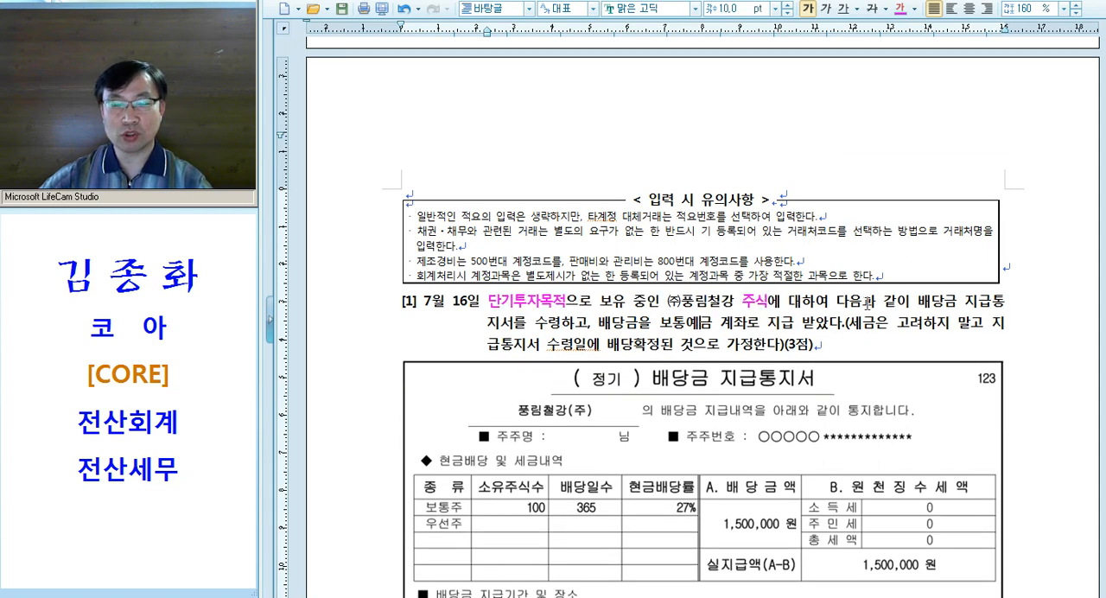
Colour "배당금 지급통지서" and "보통예금" in question [1] magenta as well
left_click_drag(916, 301, 517, 329)
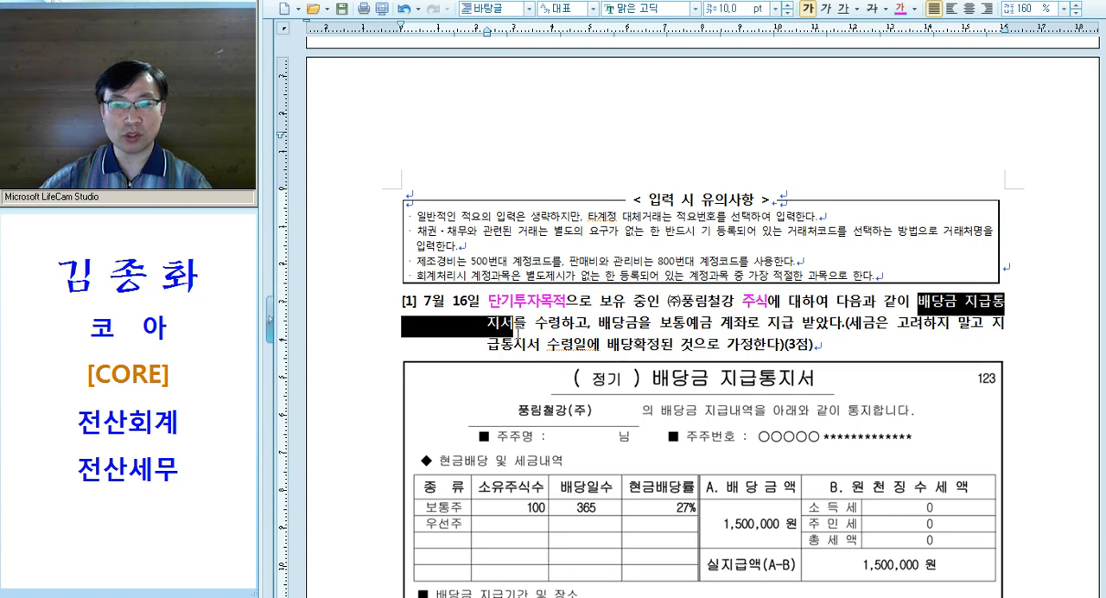
left_click(603, 331)
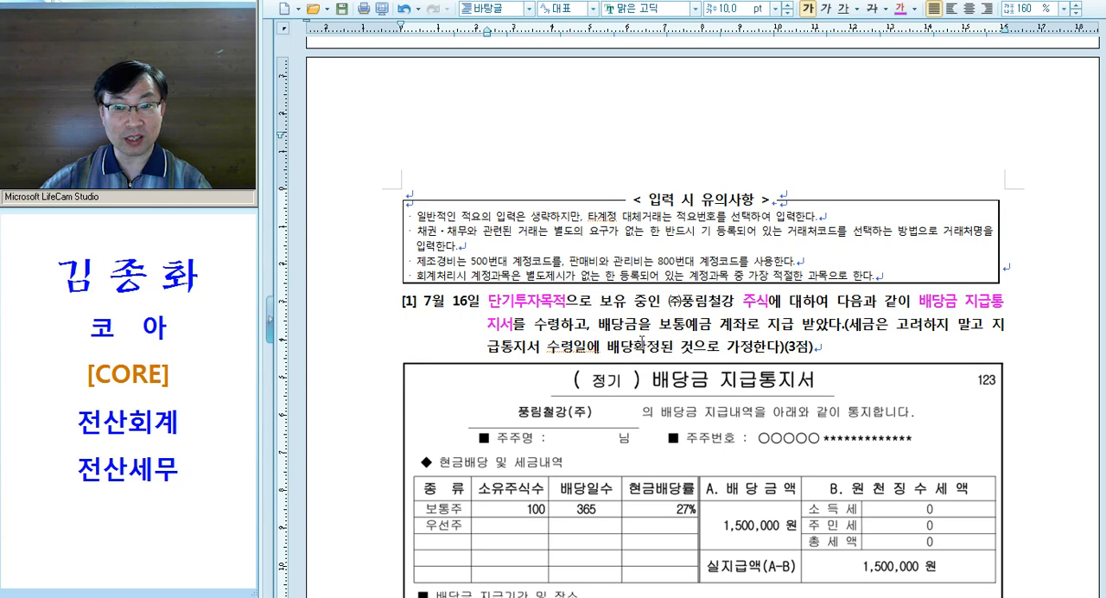
left_click_drag(658, 326, 716, 326)
key("ctrl+m")
key("d")
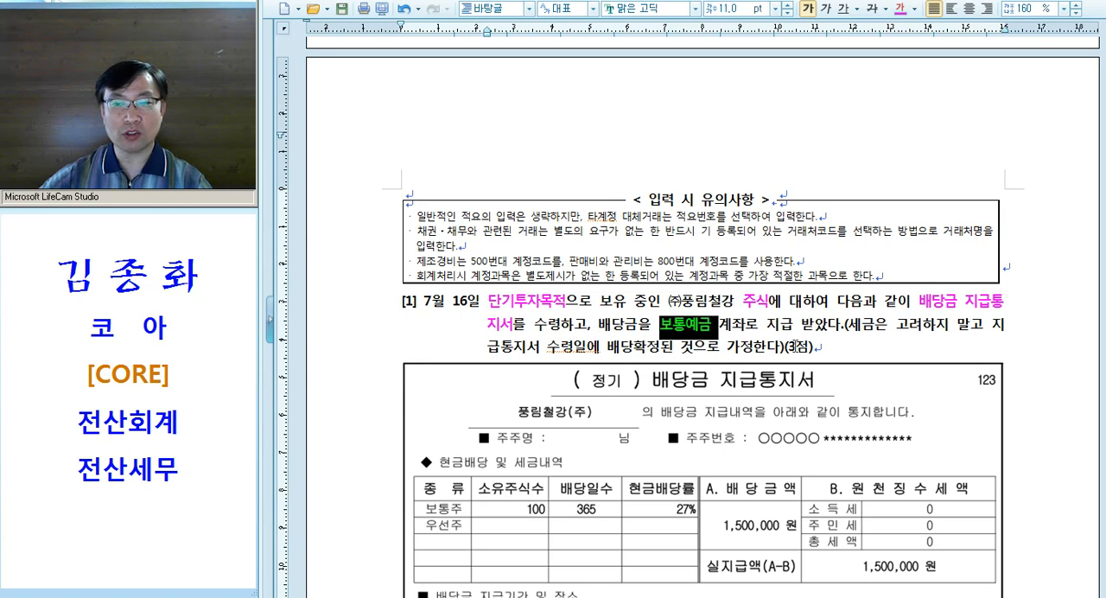
left_click(796, 347)
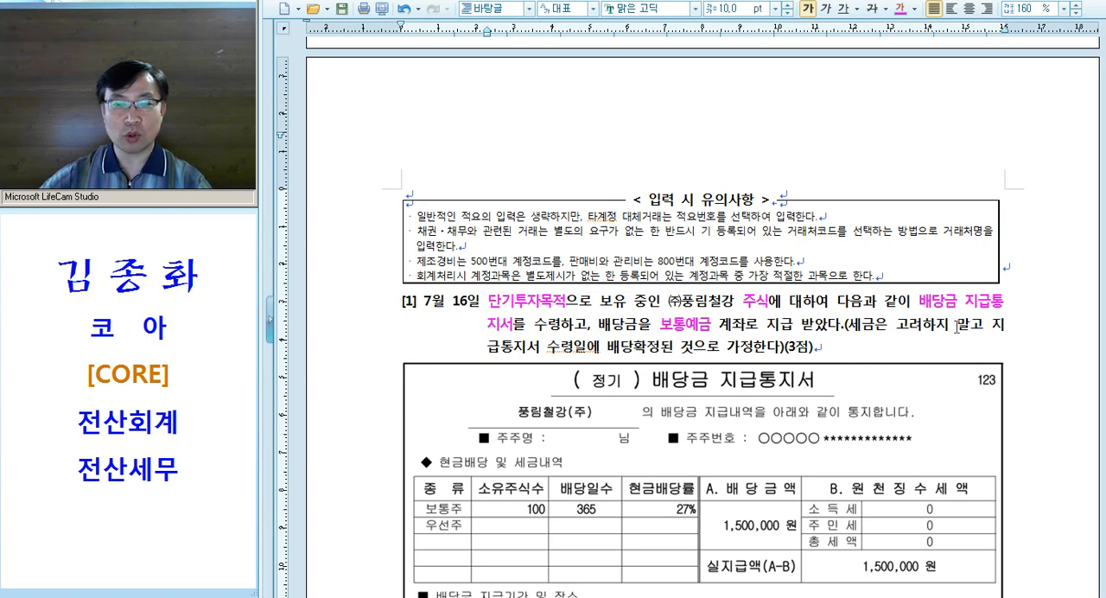
Examine question [1]'s "수령일에 배당확정된 것" condition, its 7월 16일 date, and the amounts and payment date on the 배당금 지급통지서
left_click_drag(547, 347, 697, 347)
scroll(708, 340, "down", 1)
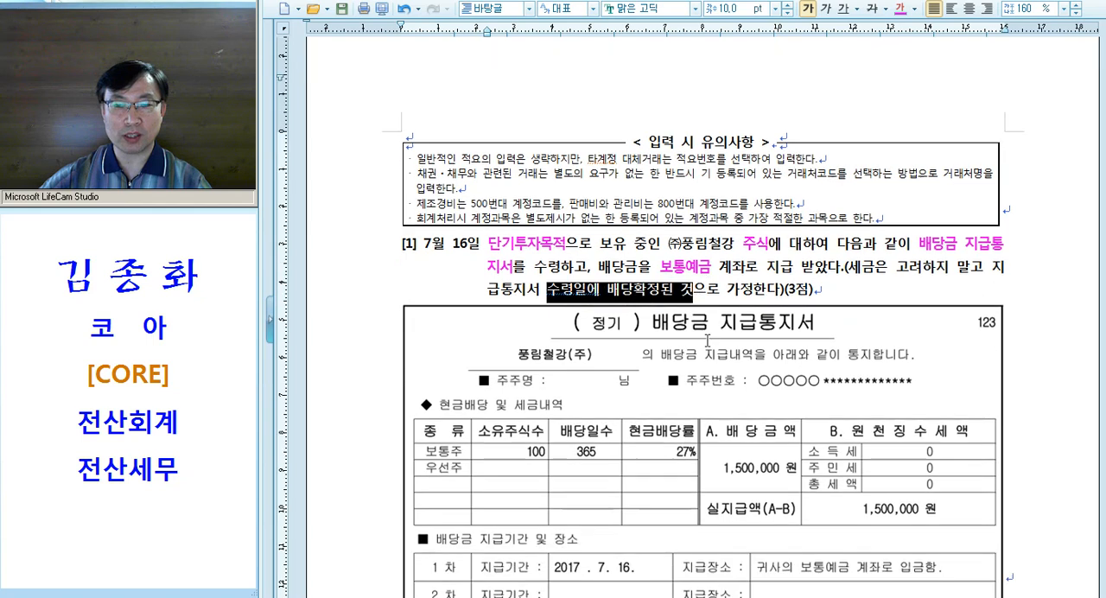
scroll(707, 340, "down", 1)
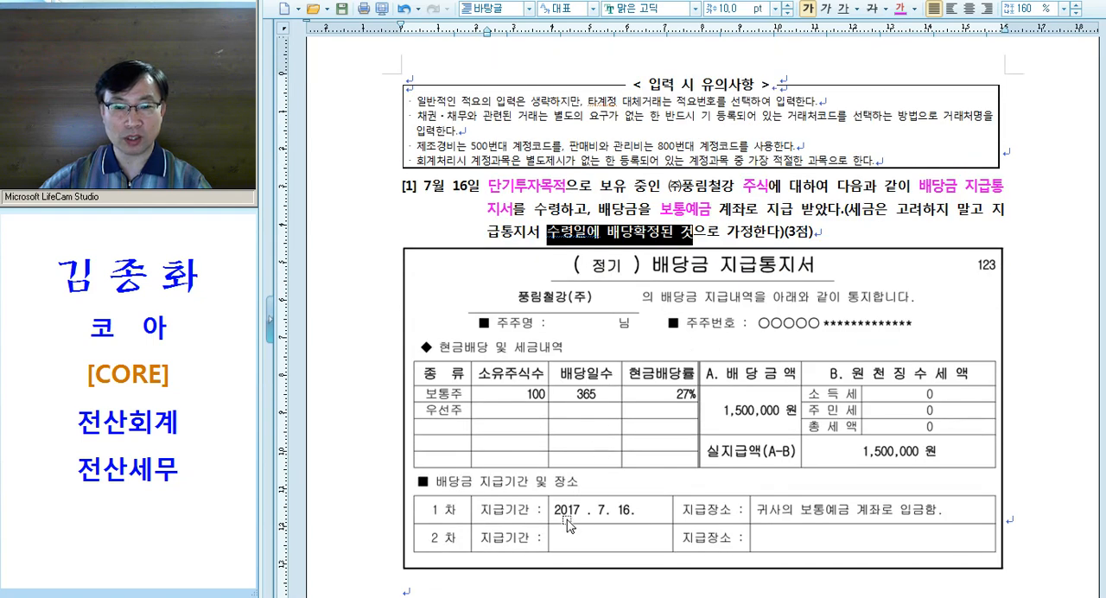
scroll(548, 377, "down", 1)
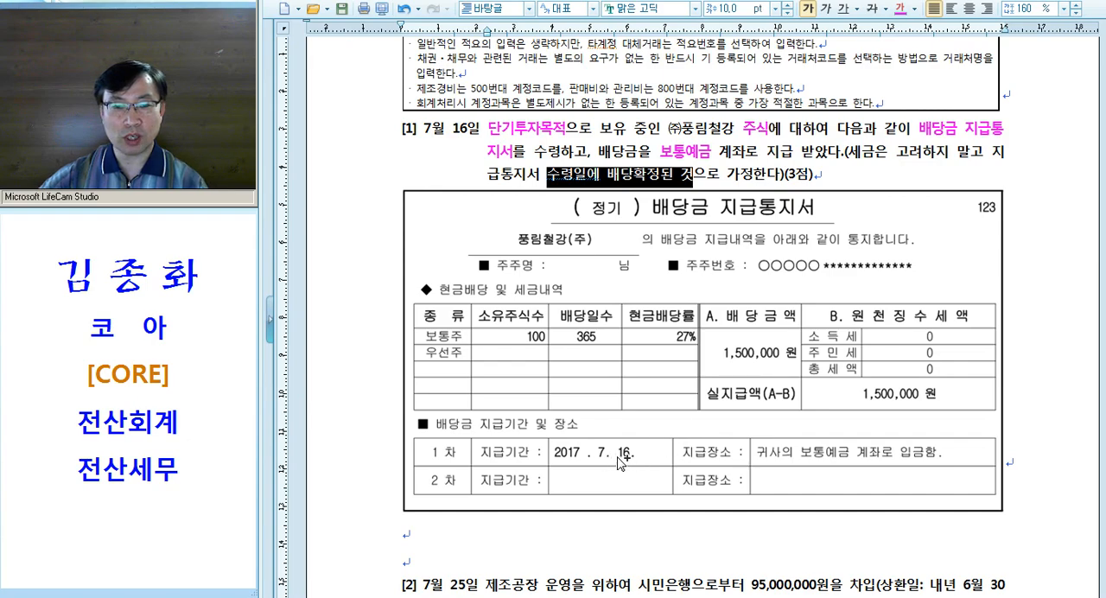
scroll(620, 462, "down", 2)
scroll(622, 432, "up", 8)
scroll(491, 386, "down", 2)
left_click_drag(411, 364, 473, 364)
scroll(507, 364, "down", 3)
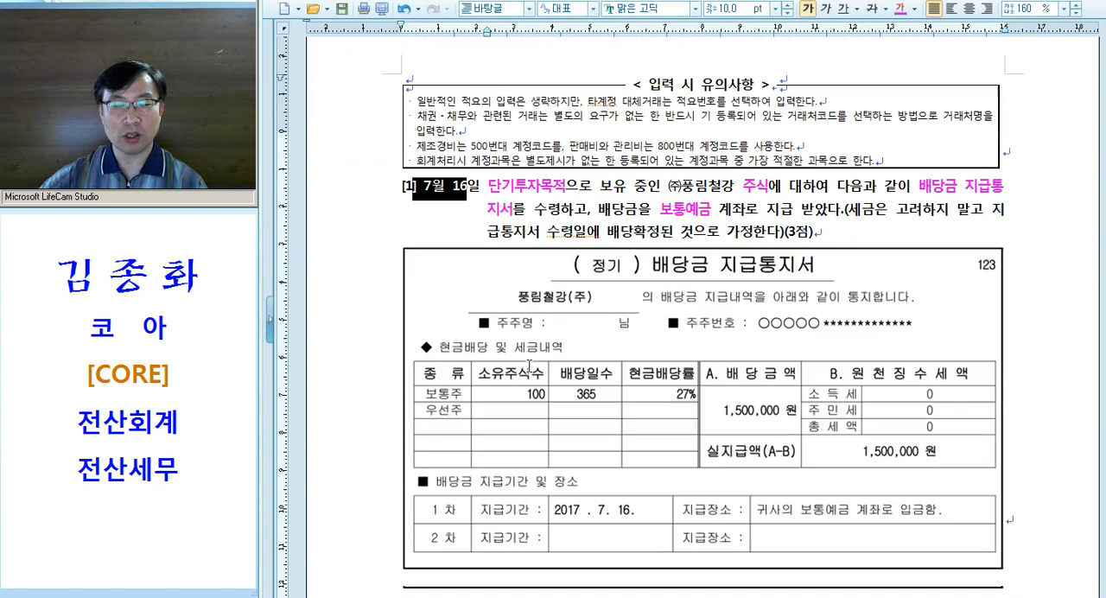
left_click(734, 206)
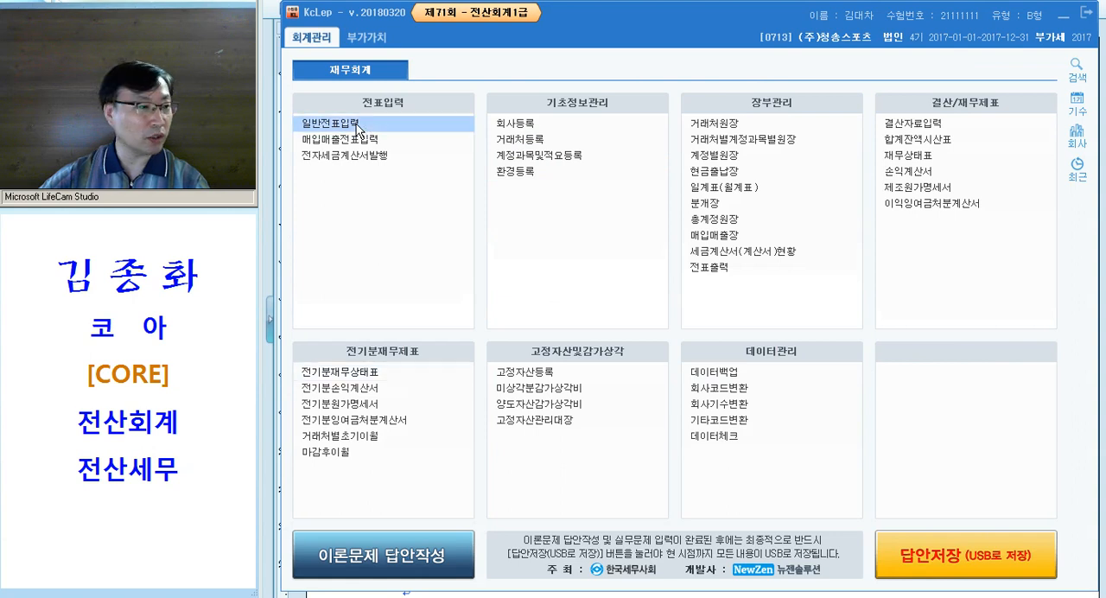
Switch to KcLep, open 일반전표입력 for July 16, and shorten its window to free the lower part of the screen
left_click(358, 127)
type("0716")
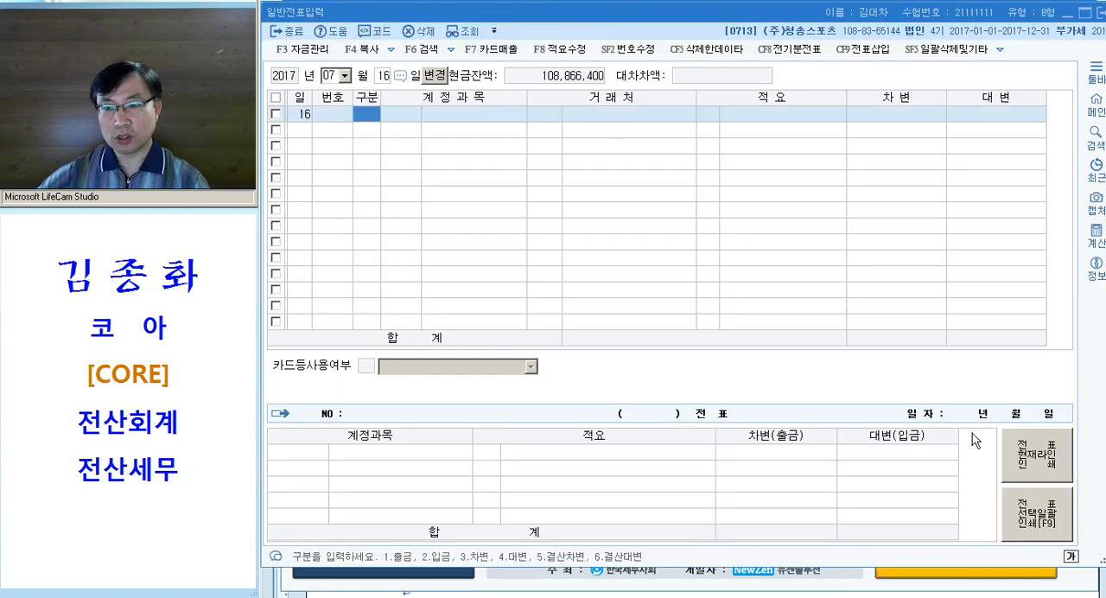
left_click_drag(1103, 563, 1105, 412)
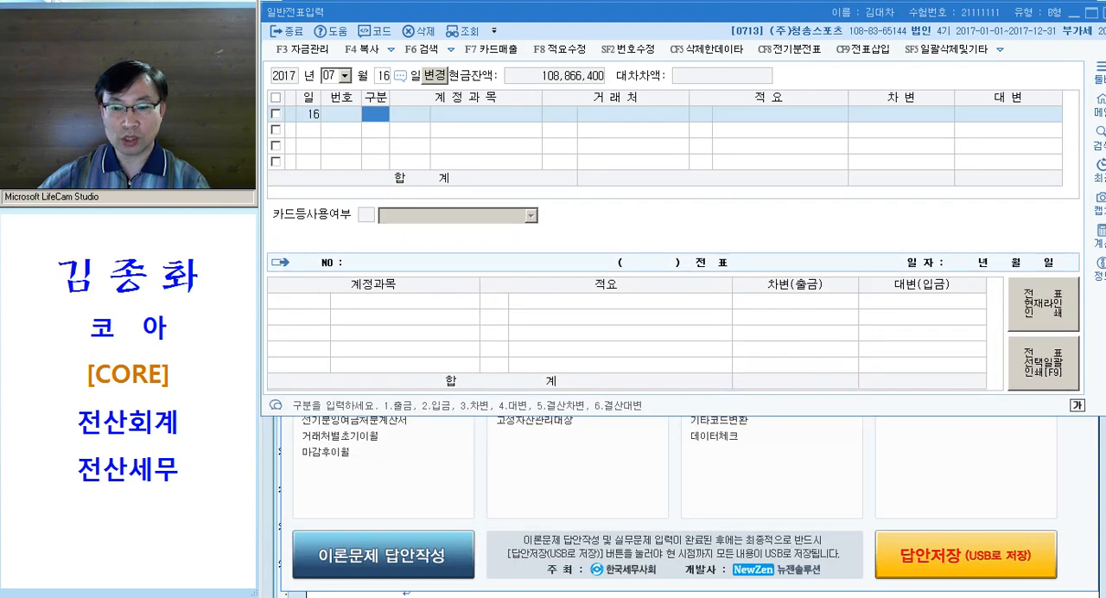
Switch to the exam document and shrink its window to sit below the voucher window, with question [1] in view
left_click(664, 595)
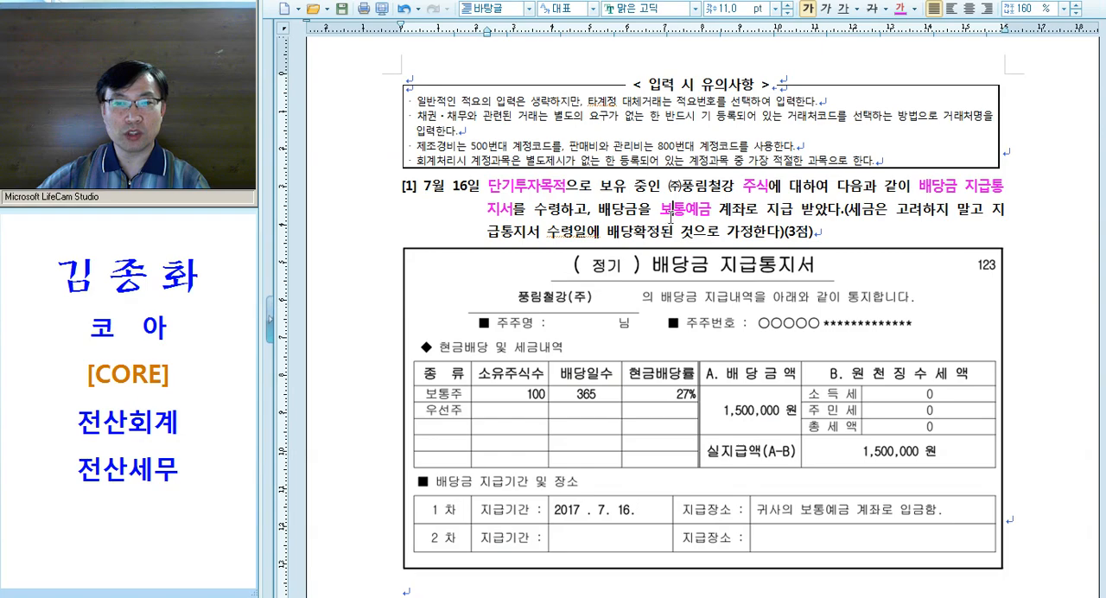
scroll(674, 212, "up", 2)
left_click_drag(737, 0, 752, 400)
scroll(744, 480, "down", 4)
Start the July 16 voucher in 일반전표입력 with a debit (차변) line for account 103 보통예금
left_click(366, 119)
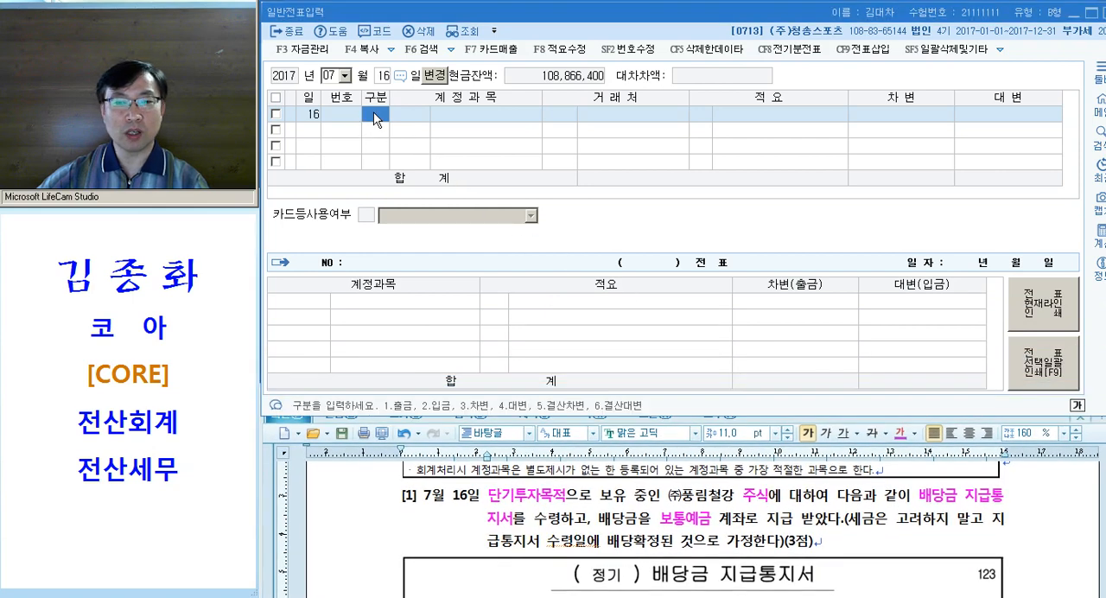
type("3")
key("Return")
type("103")
key("Return")
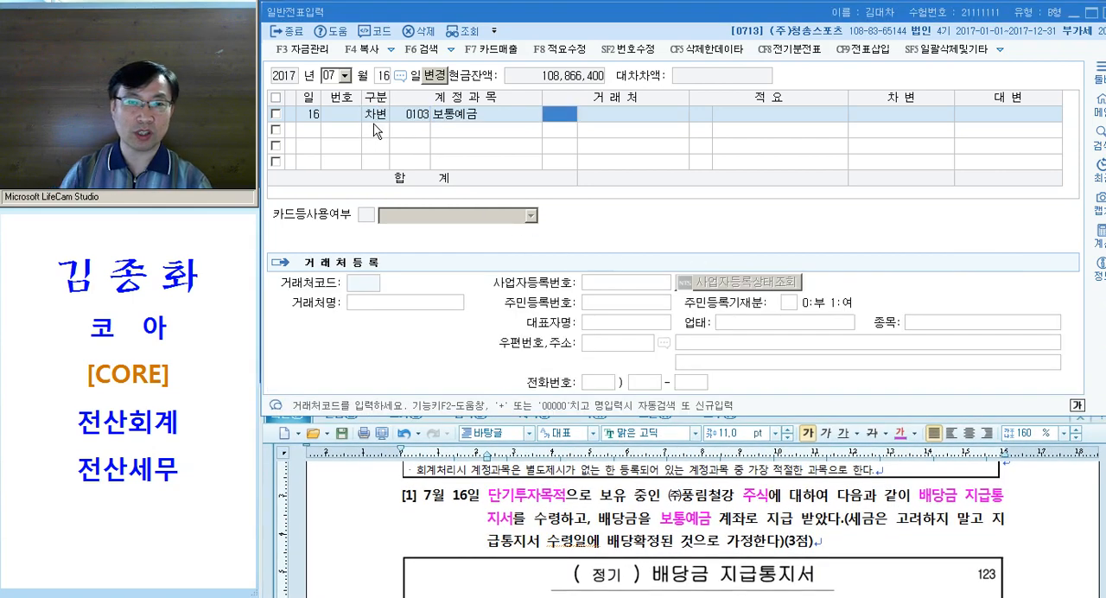
Write the answer line "103. / 배당금수익" below the dividend notice in the exam document and select it
left_click(649, 519)
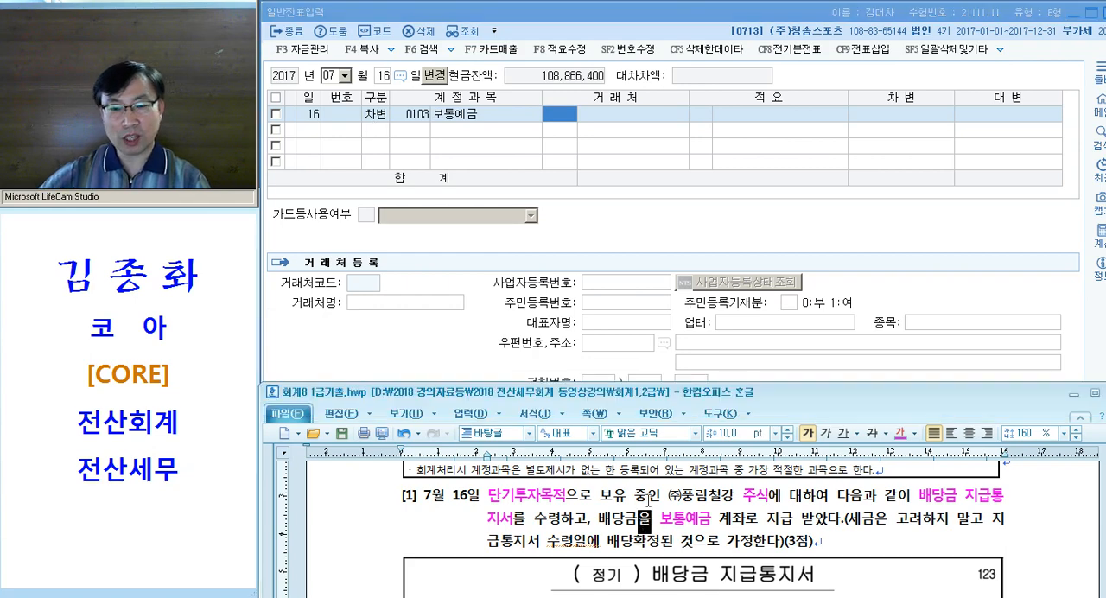
scroll(653, 491, "down", 5)
left_click(403, 554)
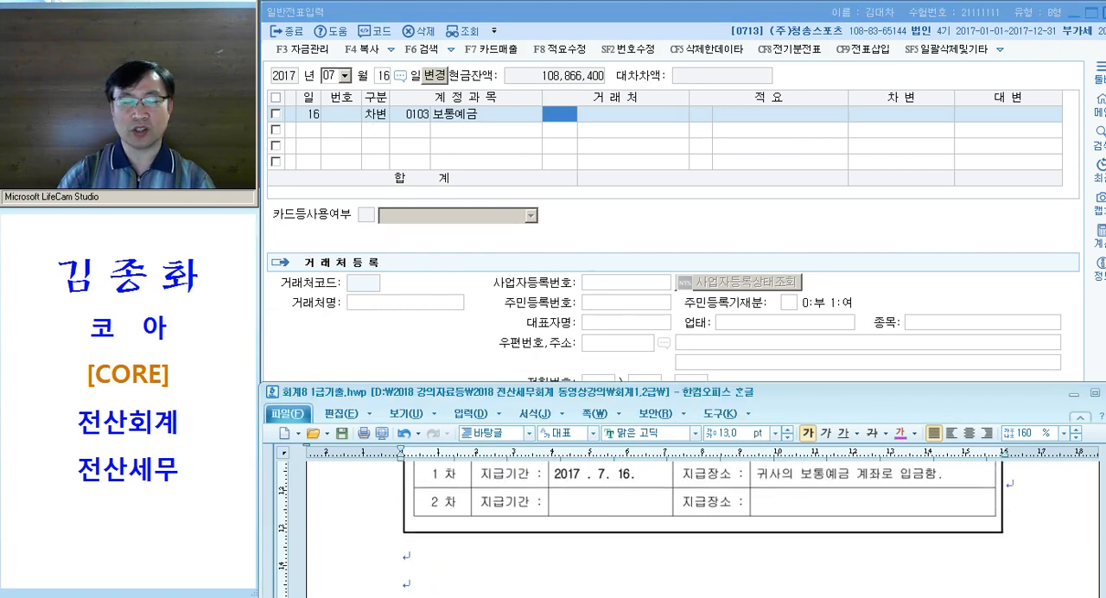
type("103. ")
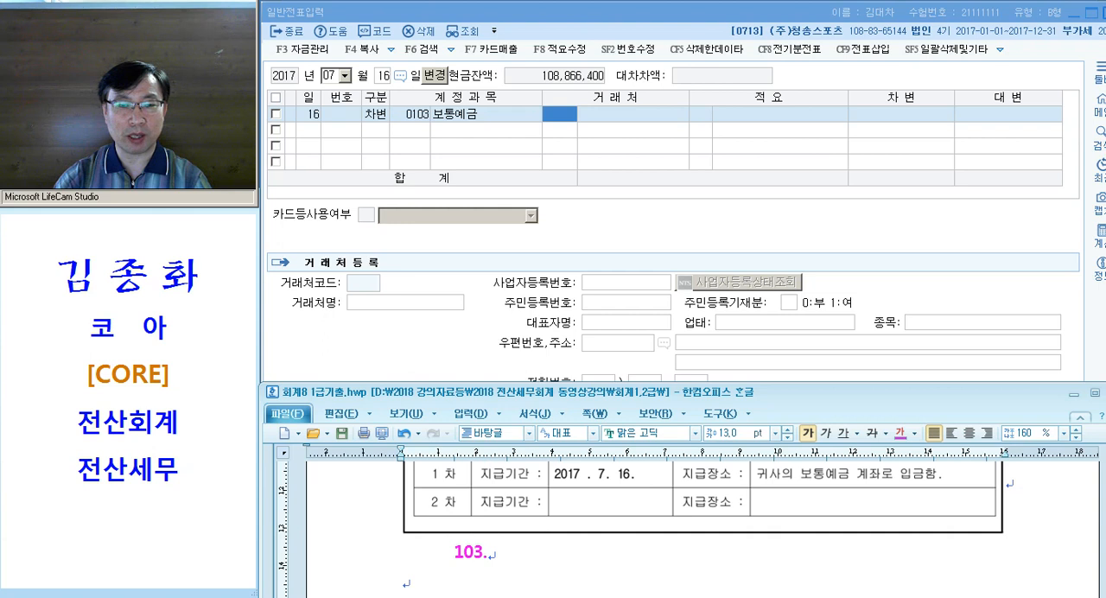
type("/ 배당금수익")
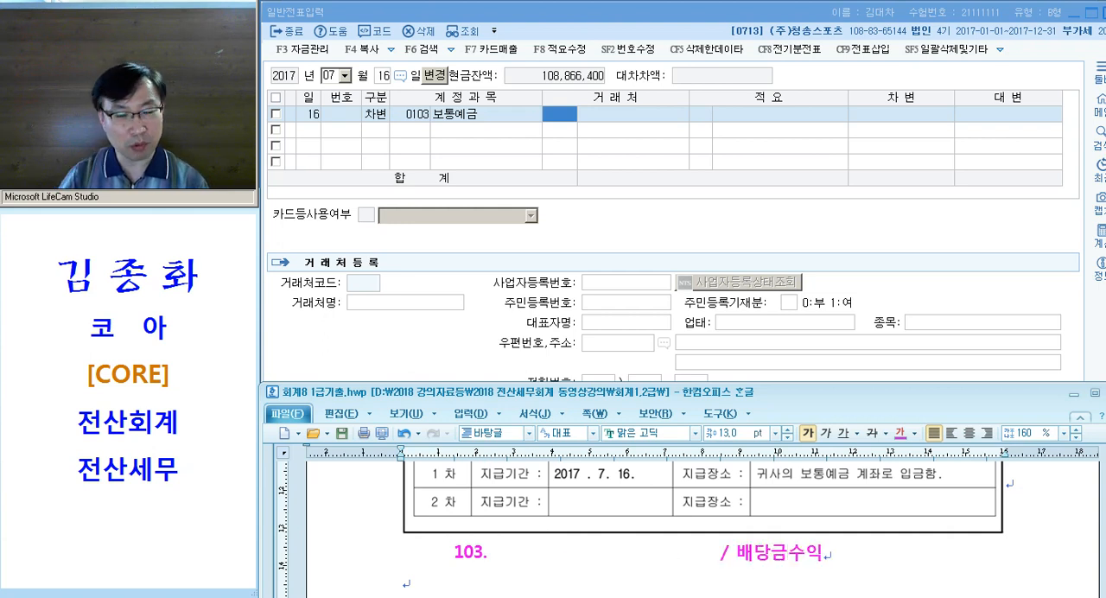
left_click(343, 553)
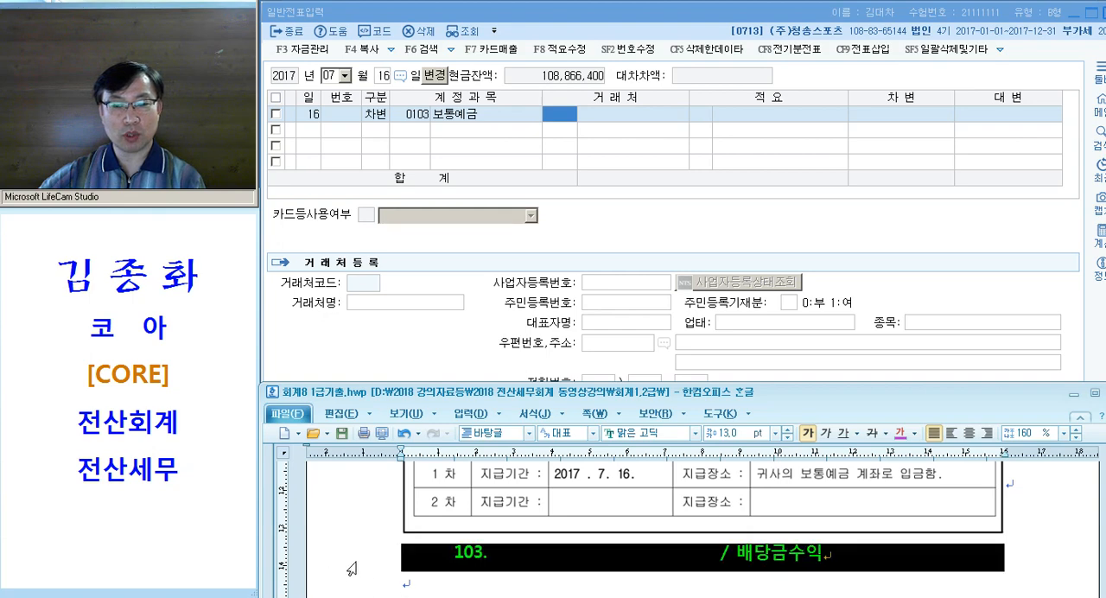
scroll(353, 562, "down", 1)
Complete the 보통예금 debit line with 1,500,000, leaving 거래처 and 적요 blank
left_click(409, 115)
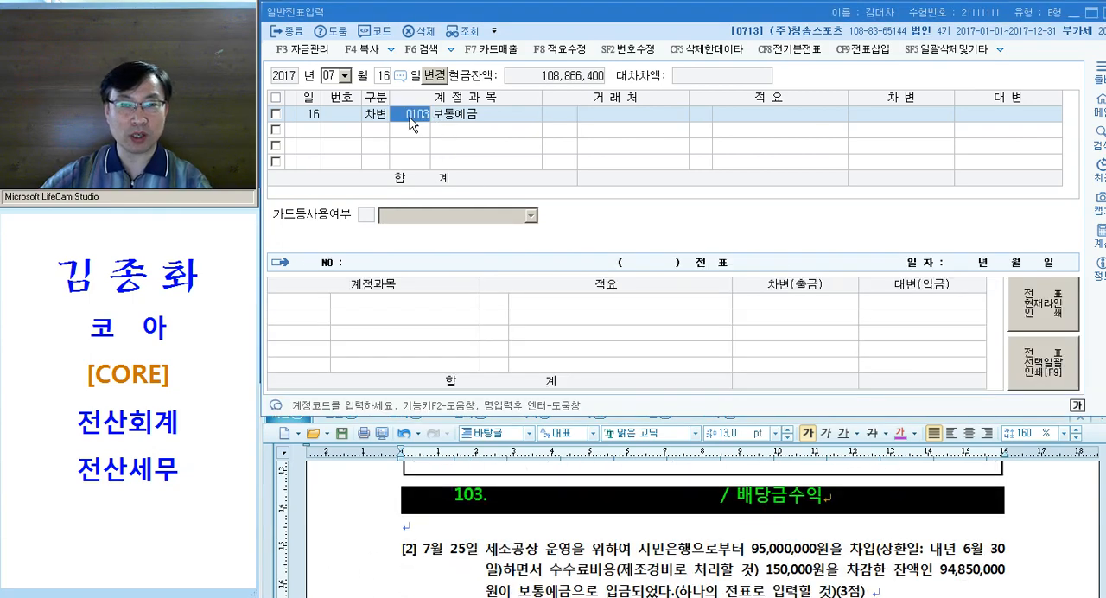
key("Return")
key("Return")
key("Return")
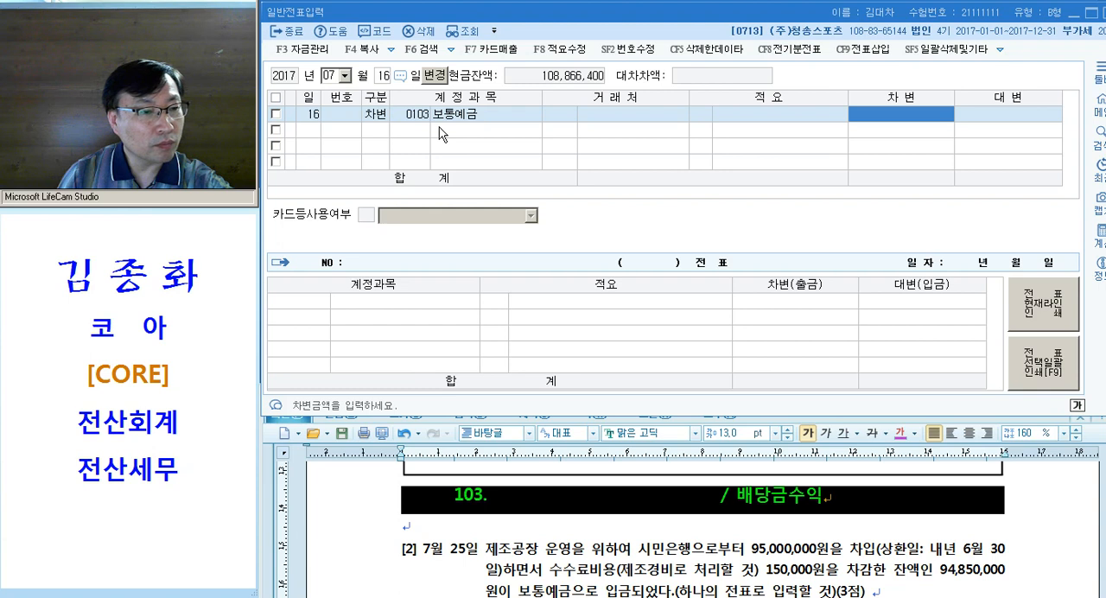
type("15")
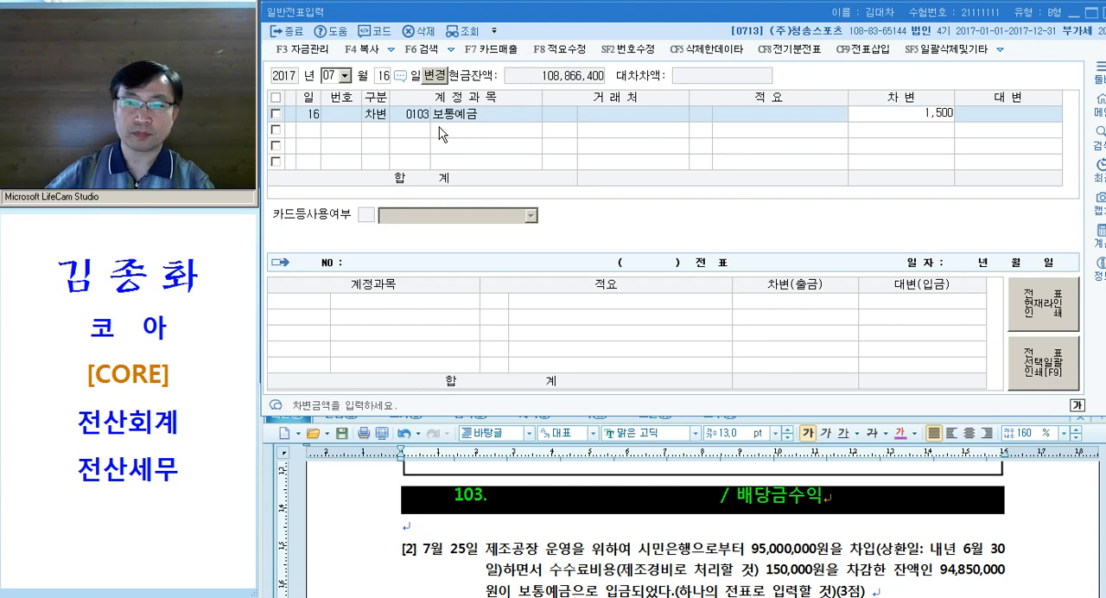
key("Return")
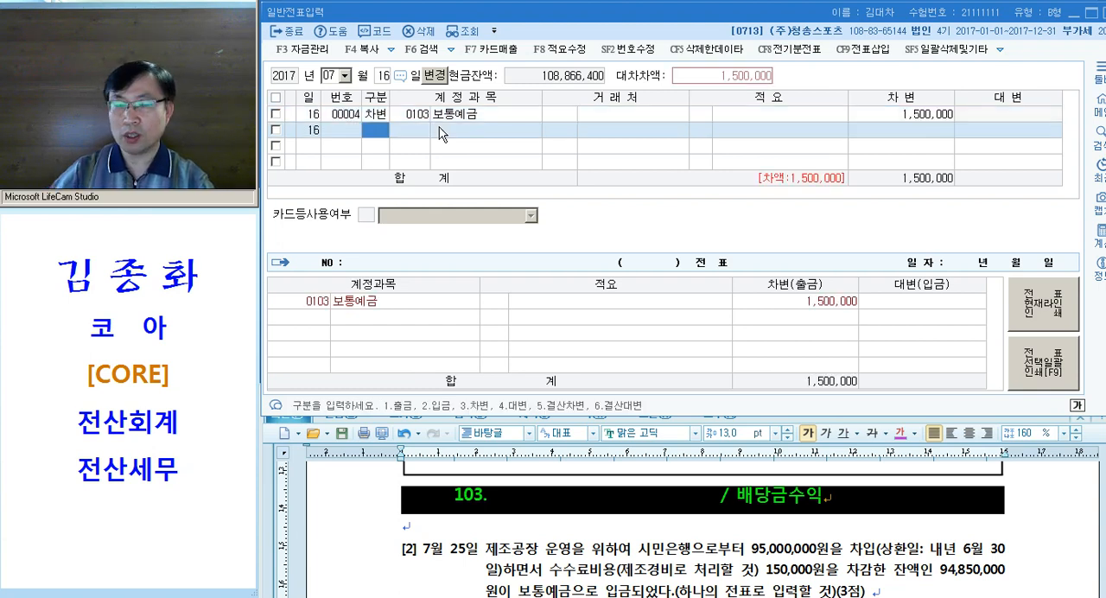
Add a credit (대변) line for 0903 배당금수익 with 1,500,000, finding the account by searching for "배당"
type("4")
type("배당")
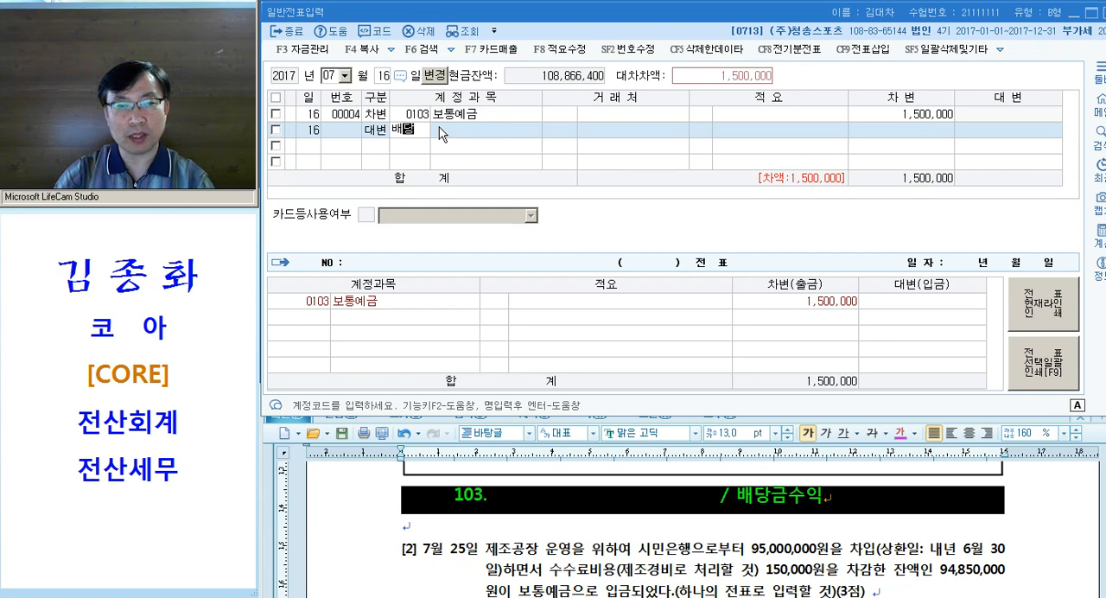
key("Return")
key("Down")
key("Down")
key("Down")
key("Down")
key("Down")
key("Down")
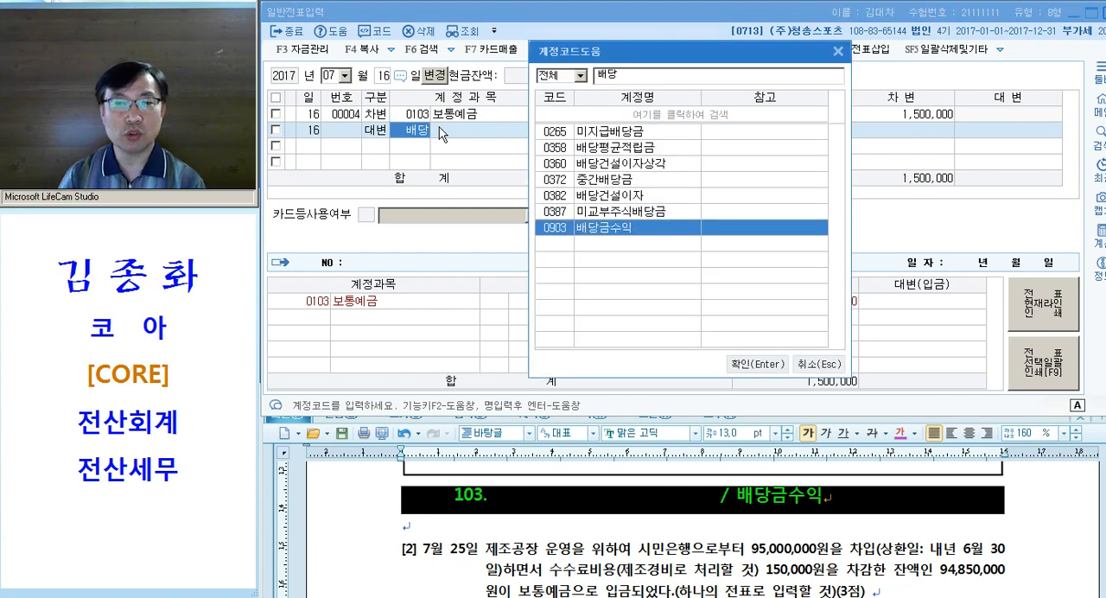
key("Return")
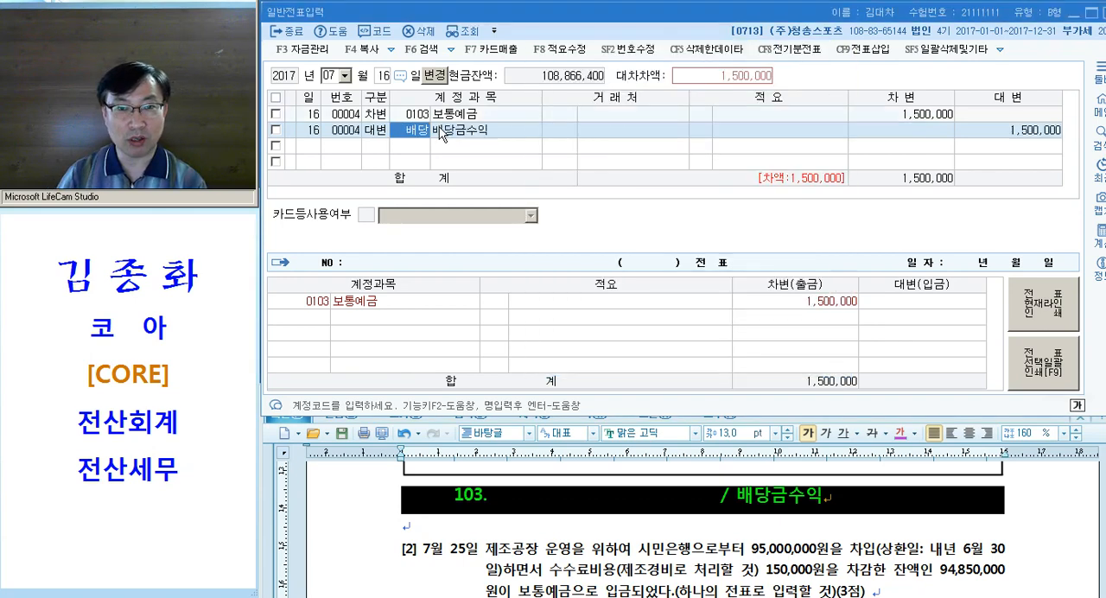
left_click(441, 132)
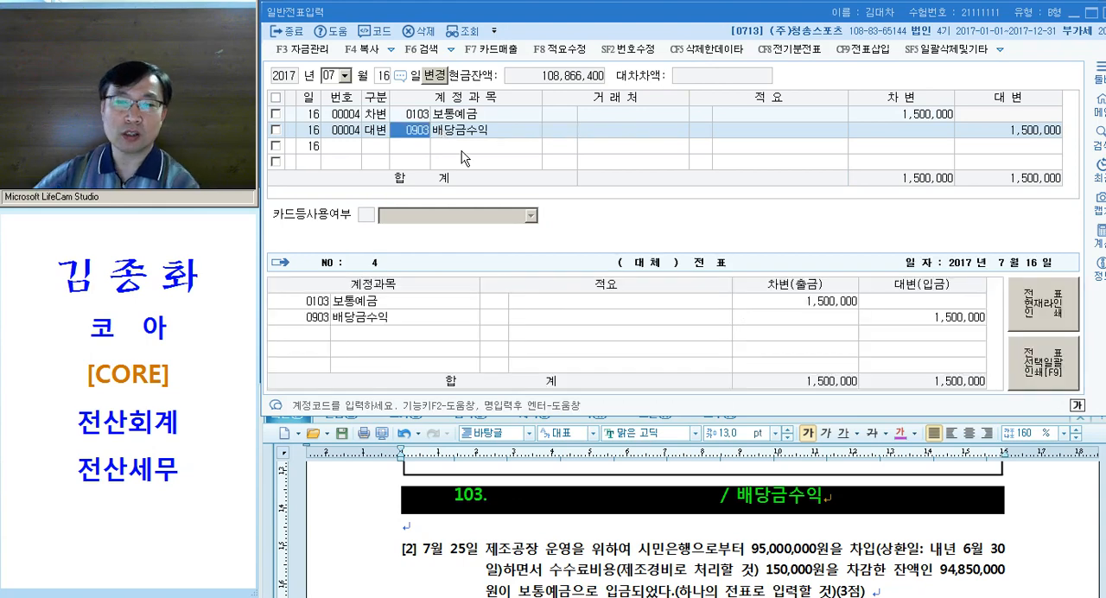
Pad the document's "103. / 배당금수익" line with tab spacing after 배당금수익, pointing out its debit and credit sides
left_click(488, 495)
left_click(360, 502)
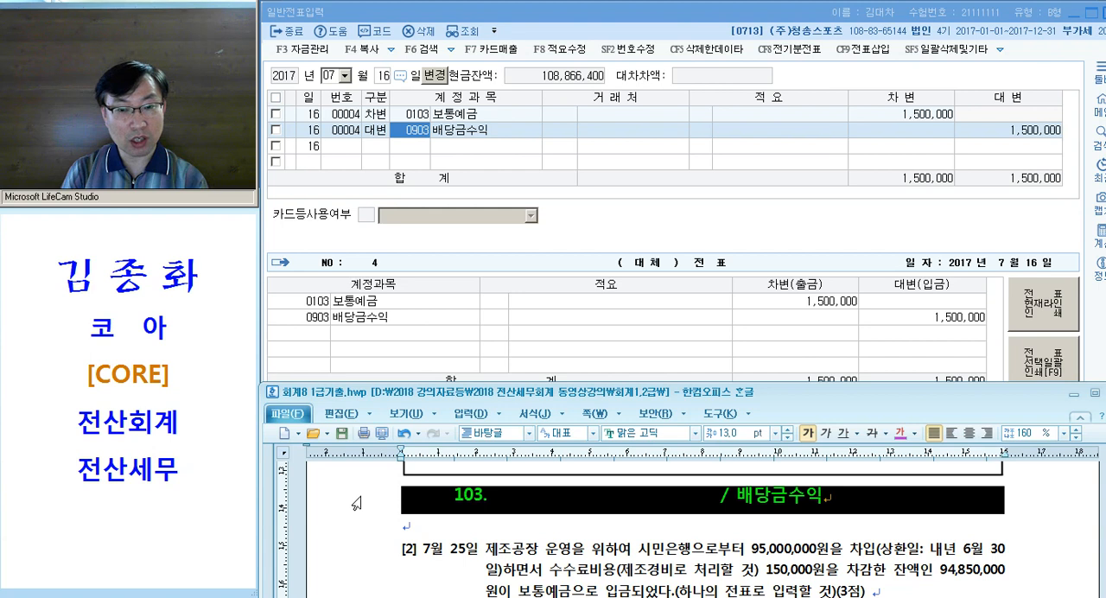
left_click(612, 501)
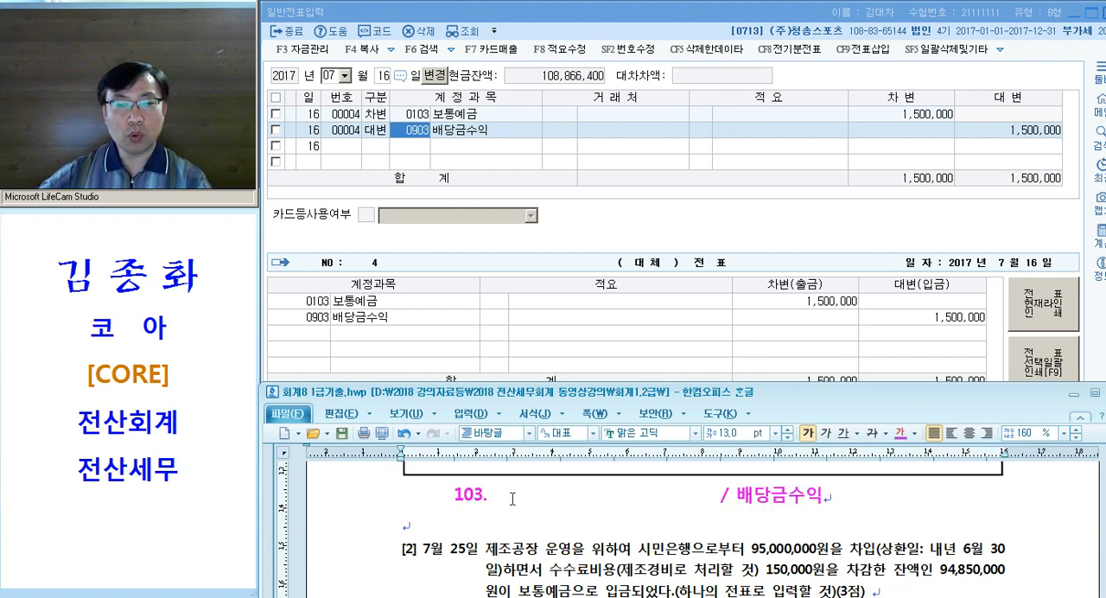
left_click_drag(456, 500, 654, 498)
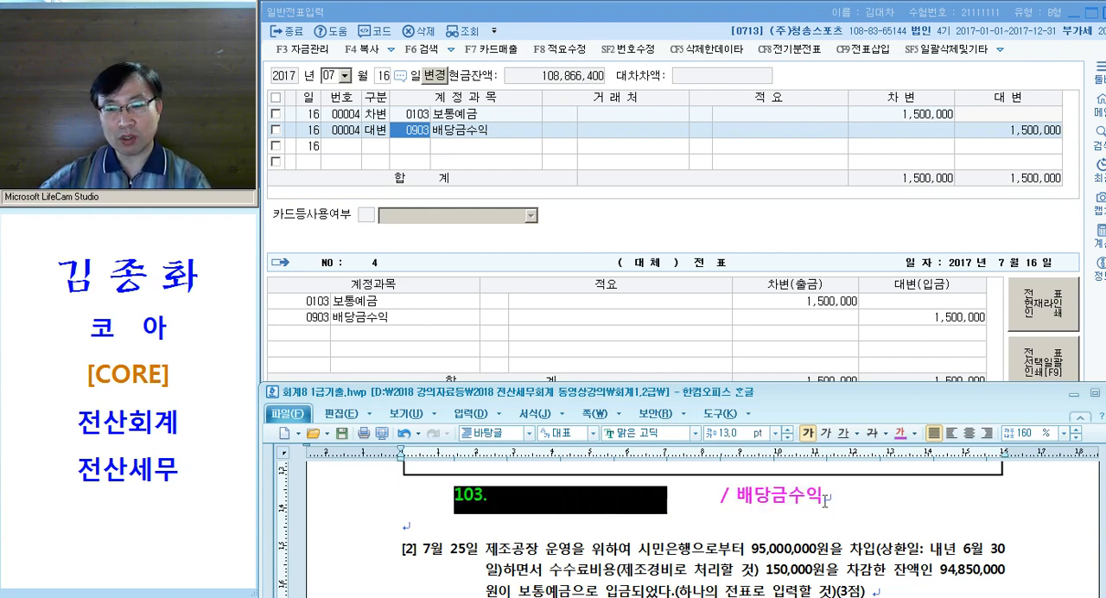
left_click(847, 503)
scroll(906, 515, "up", 1)
key("Tab")
key("Tab")
key("Tab")
left_click_drag(828, 510, 990, 516)
left_click(965, 521)
left_click_drag(723, 512, 450, 520)
left_click(1016, 513)
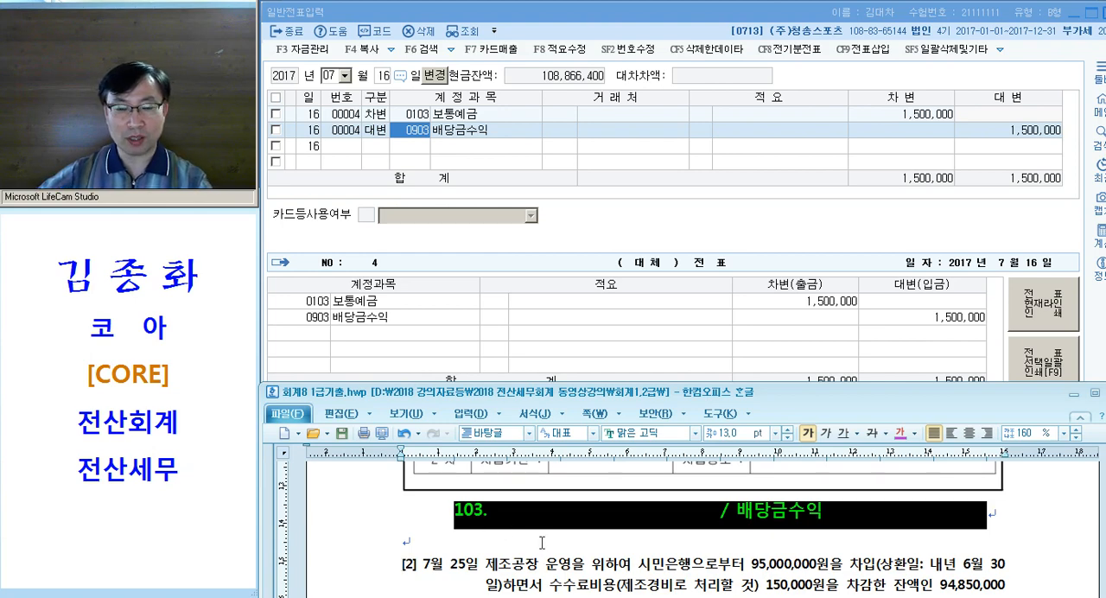
Shift the exam document window slightly upward and bring question [2] of 문제2 into view
key("Page_Down")
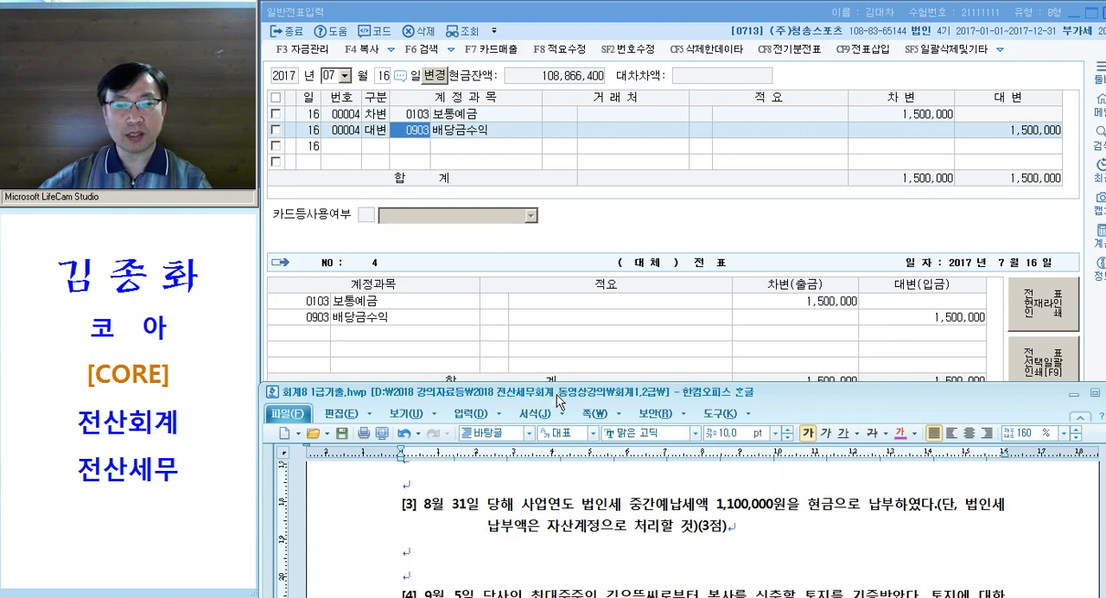
left_click_drag(558, 395, 551, 381)
scroll(538, 511, "up", 5)
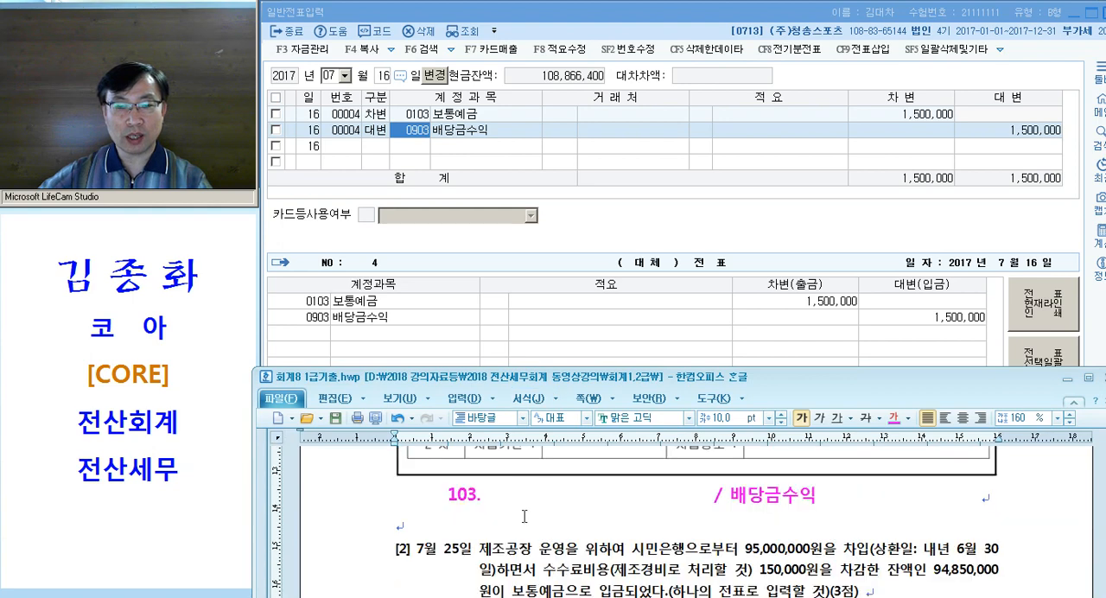
Apply the copied magenta formatting to "95,000,000원을 차입" and "수수료비용(제조경비로 처리할 것)" in question [2] of the exam document
left_click_drag(488, 491, 531, 492)
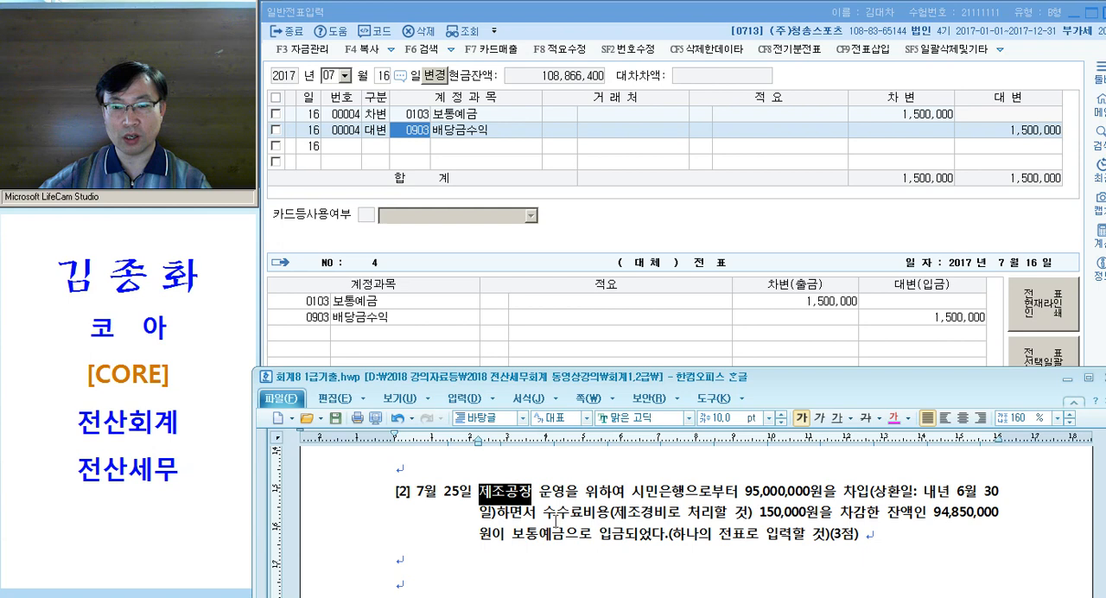
left_click_drag(741, 494, 949, 501)
key("alt+c")
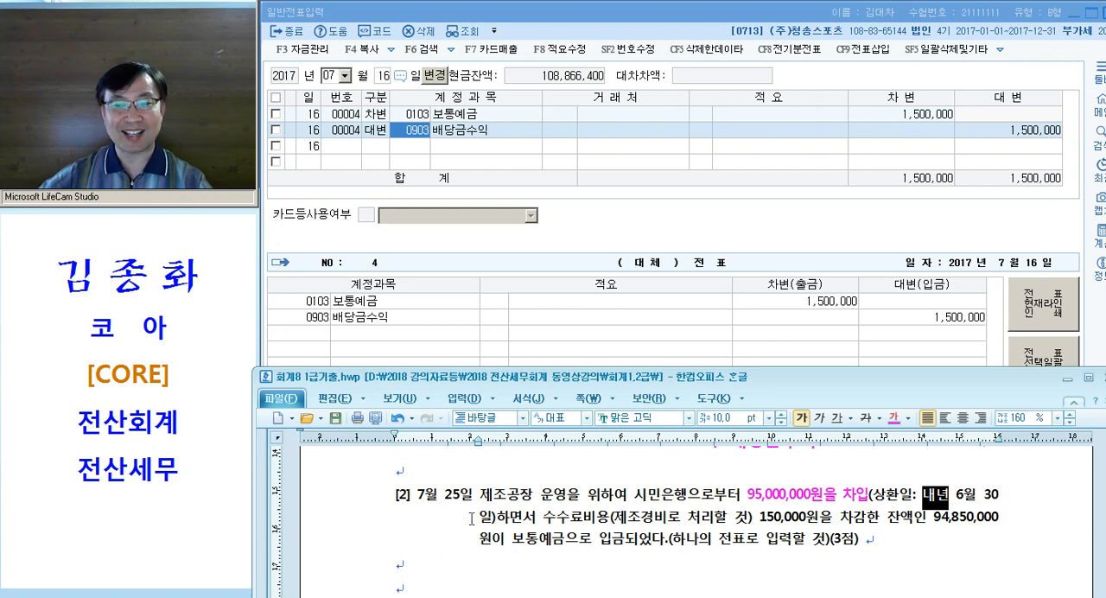
left_click_drag(542, 517, 750, 519)
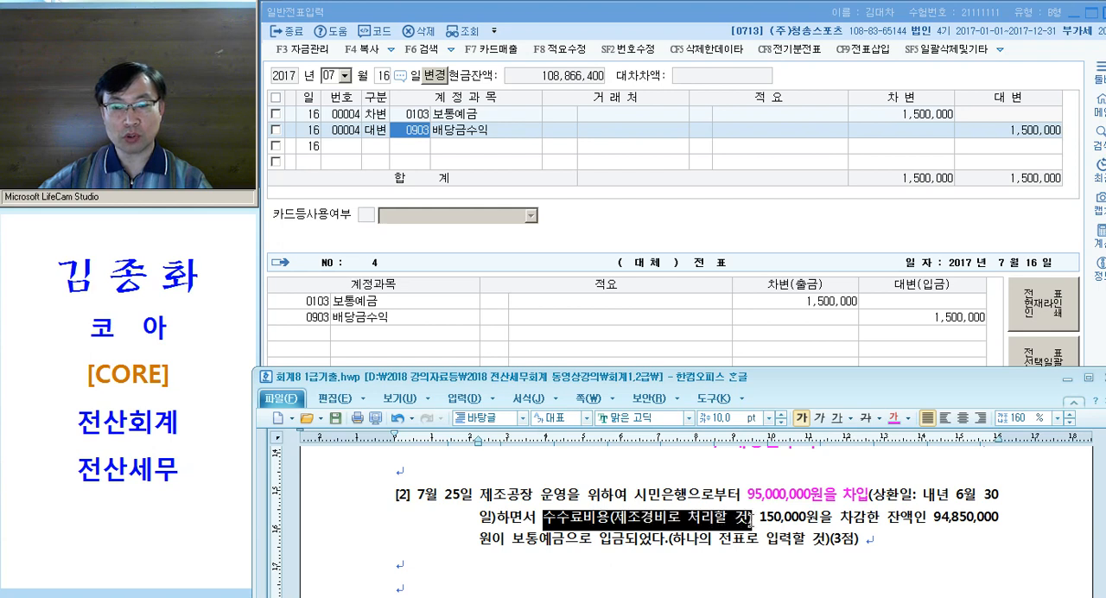
key("alt+c")
Insert "= 500번대" directly after 제조경비 in question [2]
left_click(685, 521)
left_click(662, 521)
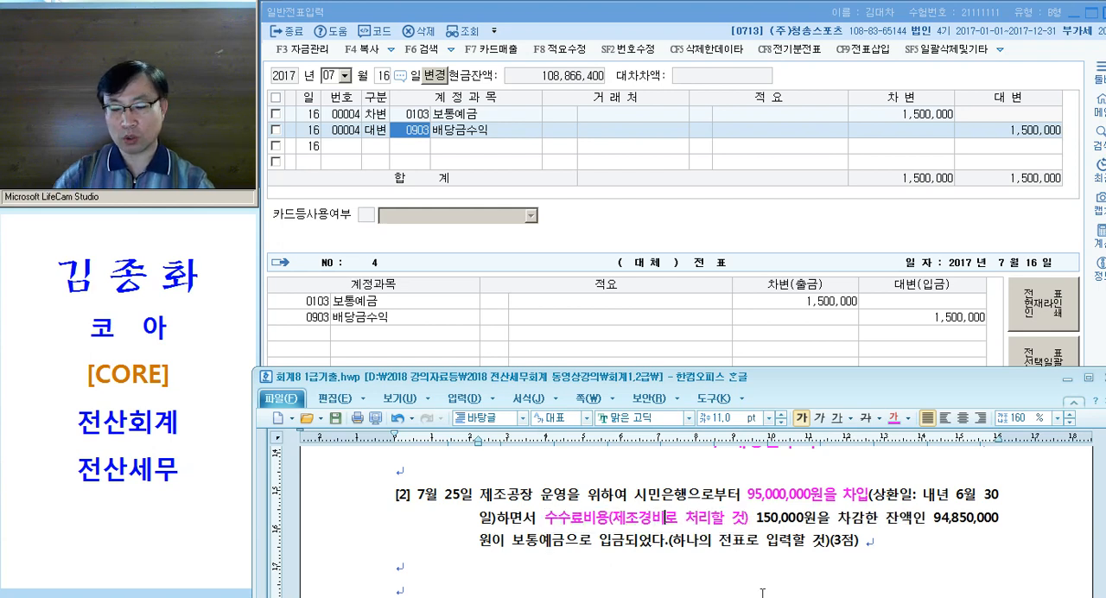
type("= 5")
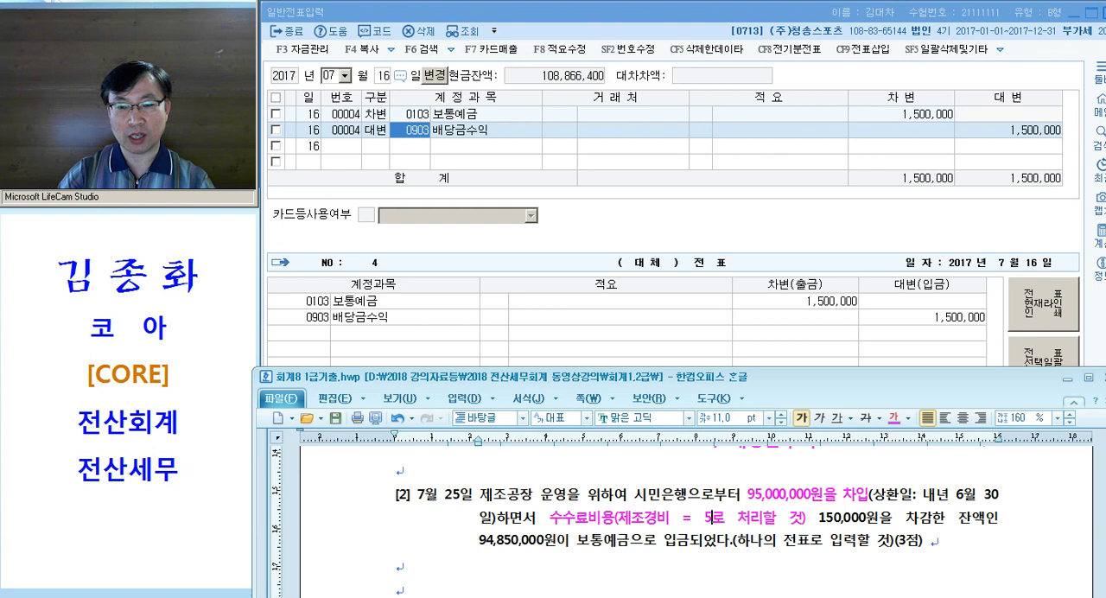
type("00번대")
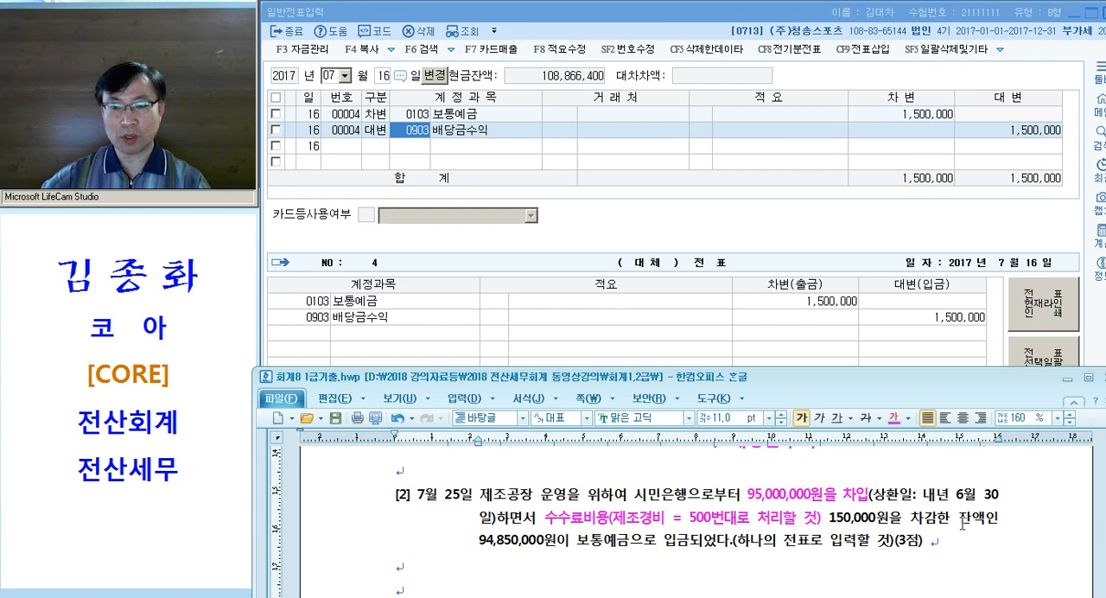
Apply the same magenta formatting to 보통예금 in the last line of question [2]
left_click_drag(575, 543, 630, 543)
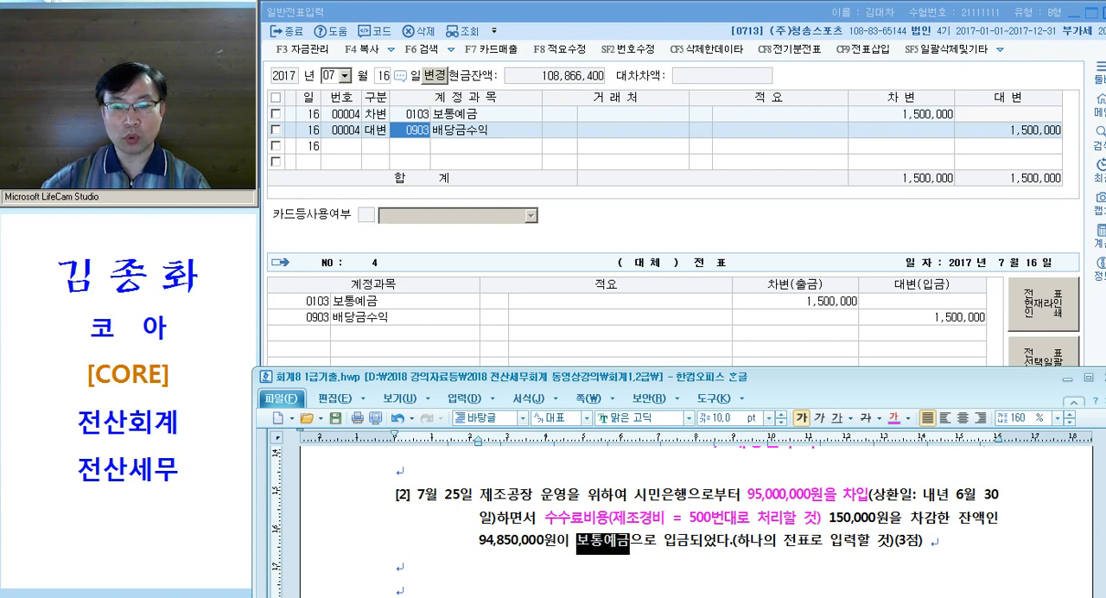
key("alt+c")
left_click(764, 546)
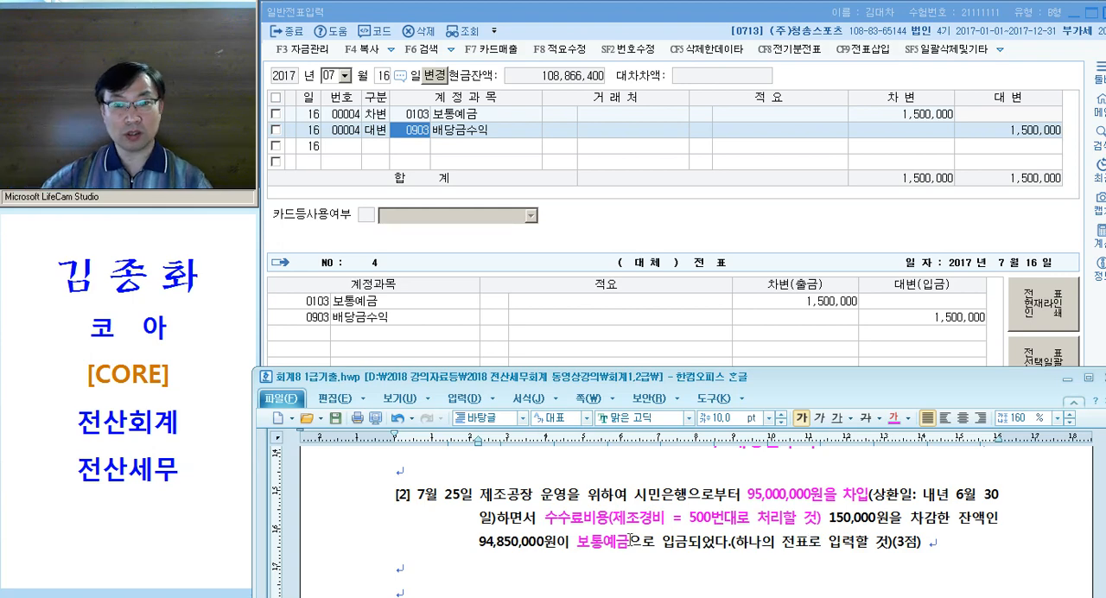
scroll(521, 529, "down", 1)
scroll(524, 530, "up", 1)
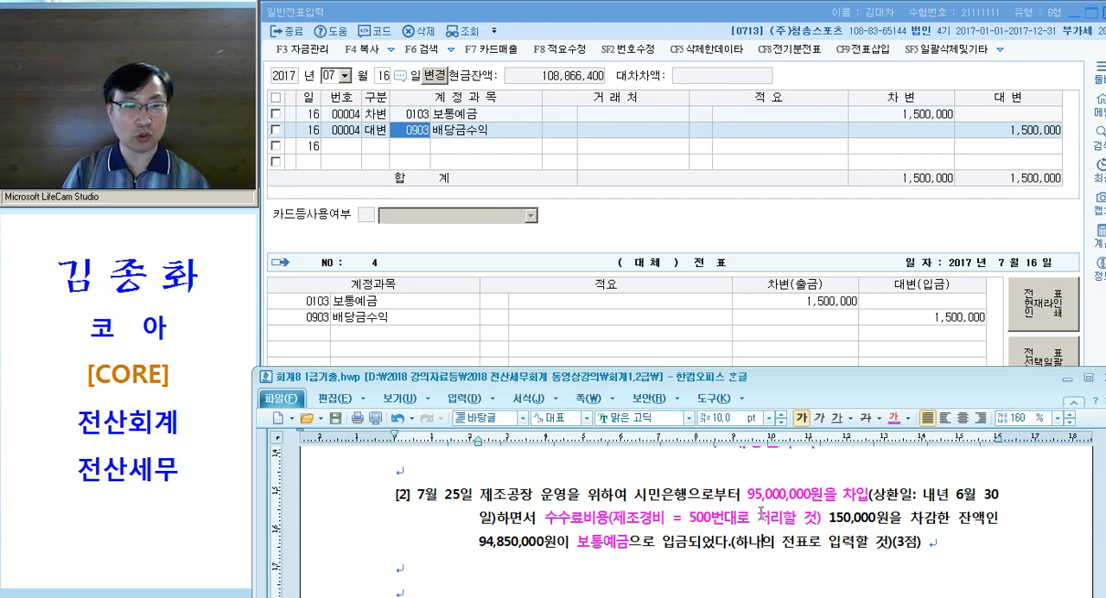
Write the entry line "103. / 단기차입금(시민)" in the blank line under question [2], separating the debit and credit sides with tabs
scroll(547, 519, "down", 1)
left_click(489, 515)
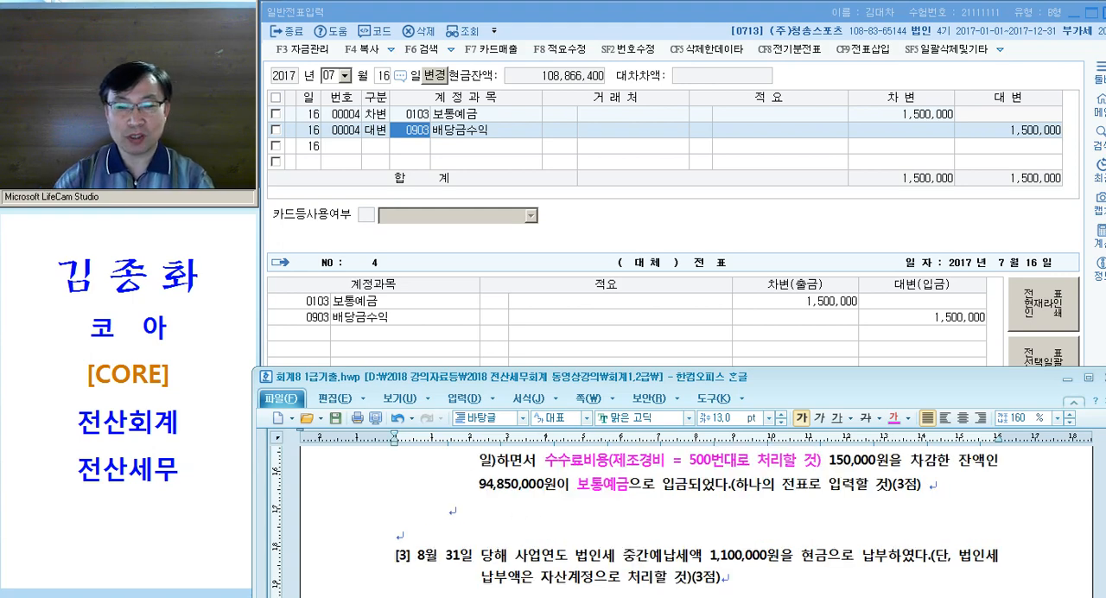
scroll(510, 543, "up", 1)
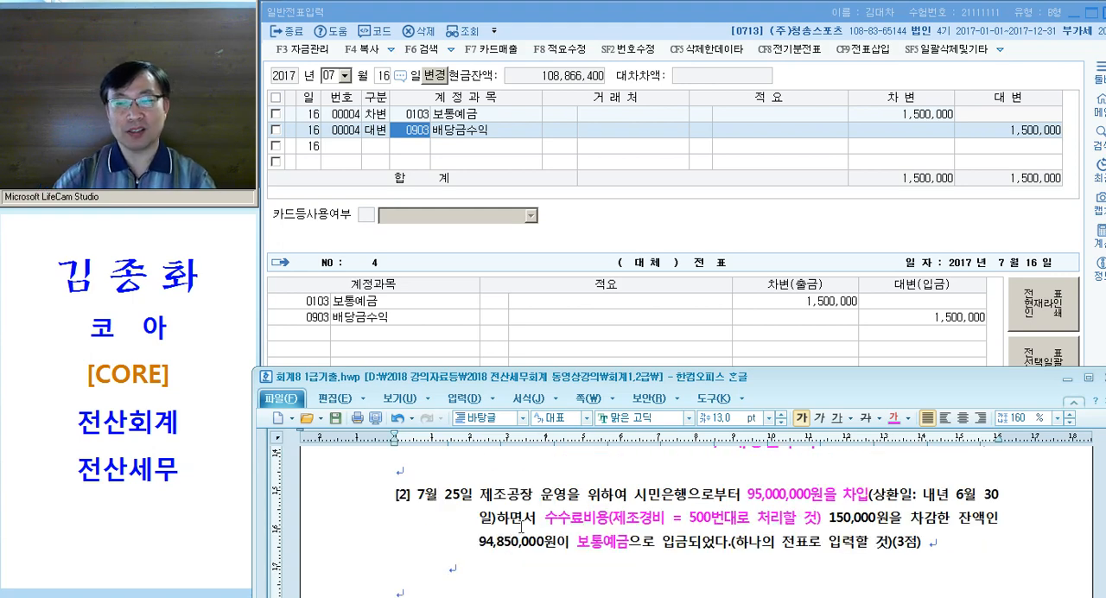
type("103.")
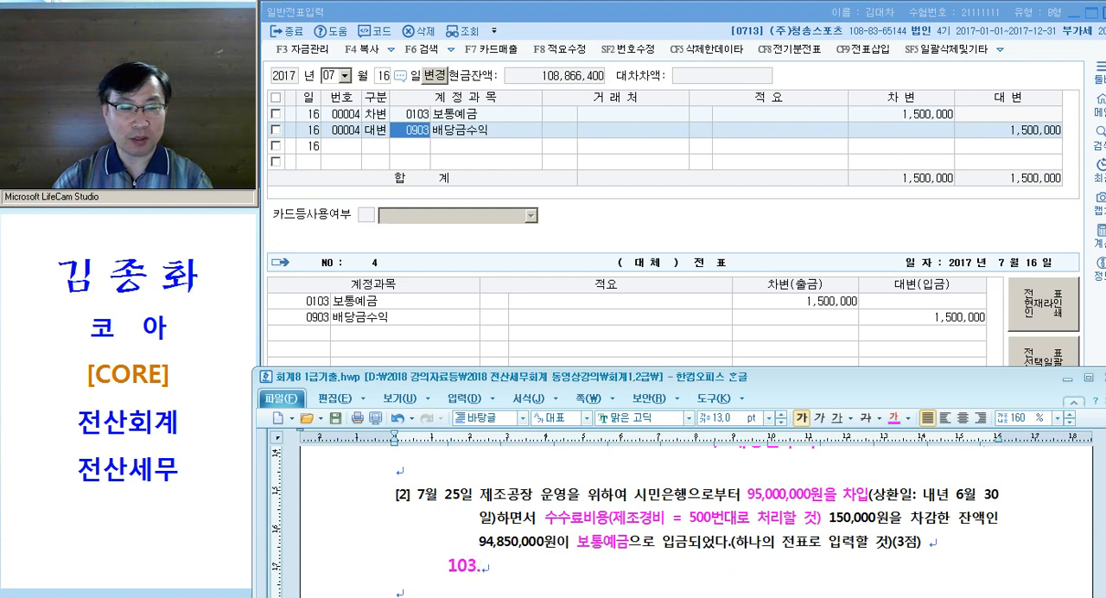
key("Tab")
key("Tab")
type("/ 단ㄱ")
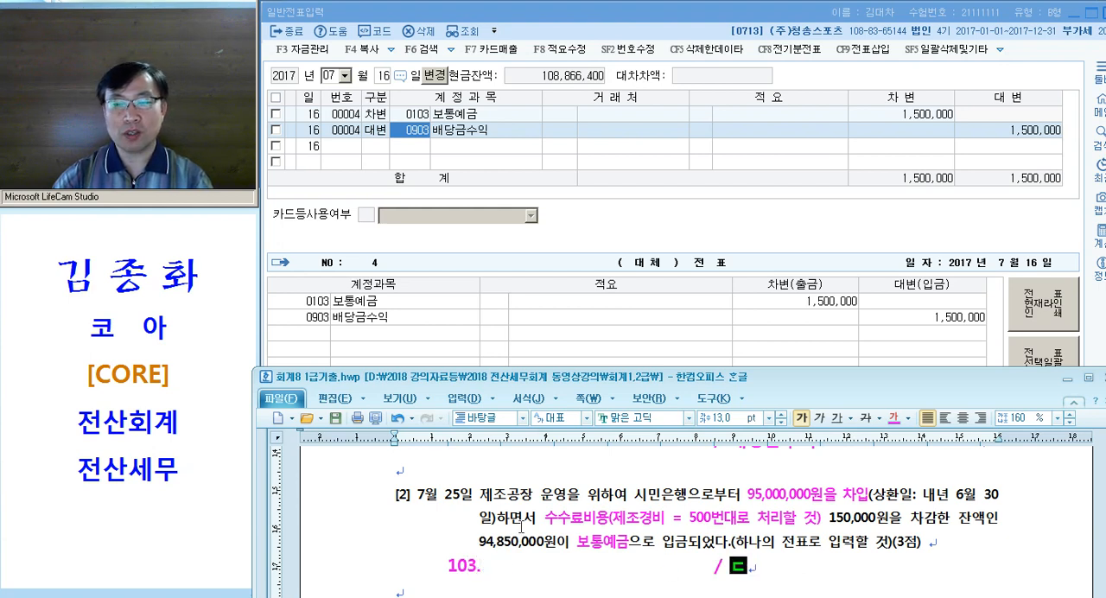
type("기차입금")
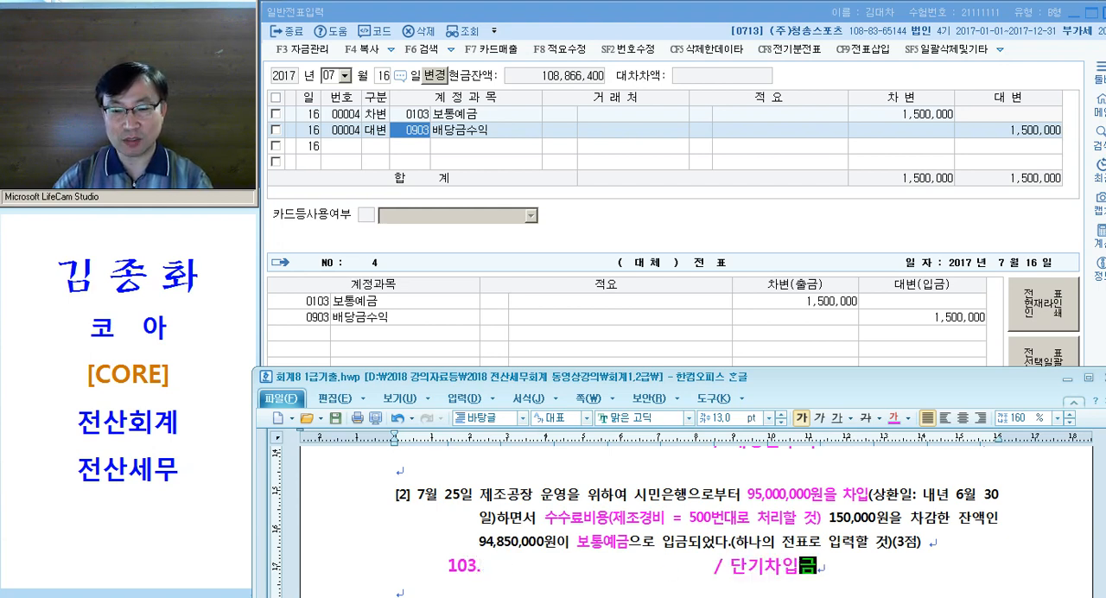
type("(시민)")
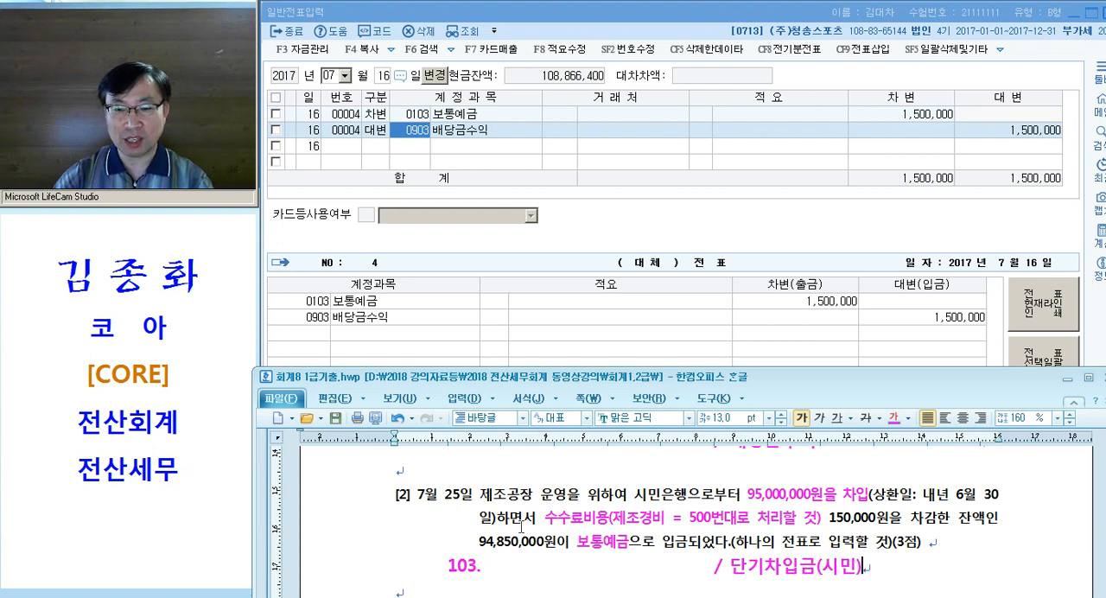
Add a second entry line "5**.수수료비용" padded with tabs, and highlight both entry lines with question [2] in view
key("Return")
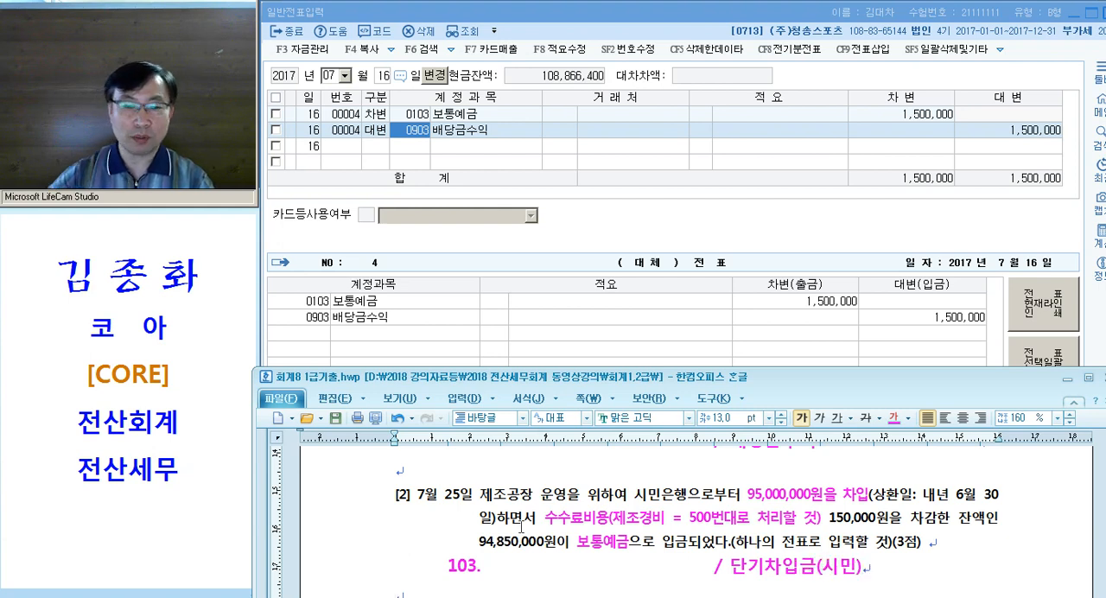
left_click_drag(900, 378, 897, 362)
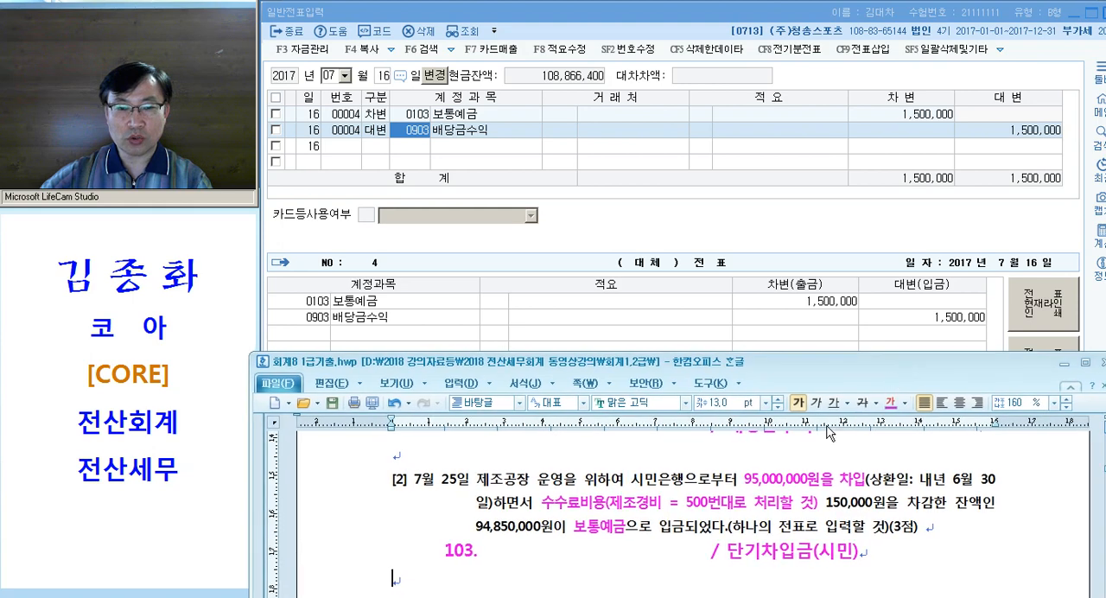
scroll(810, 433, "down", 1)
key("Tab")
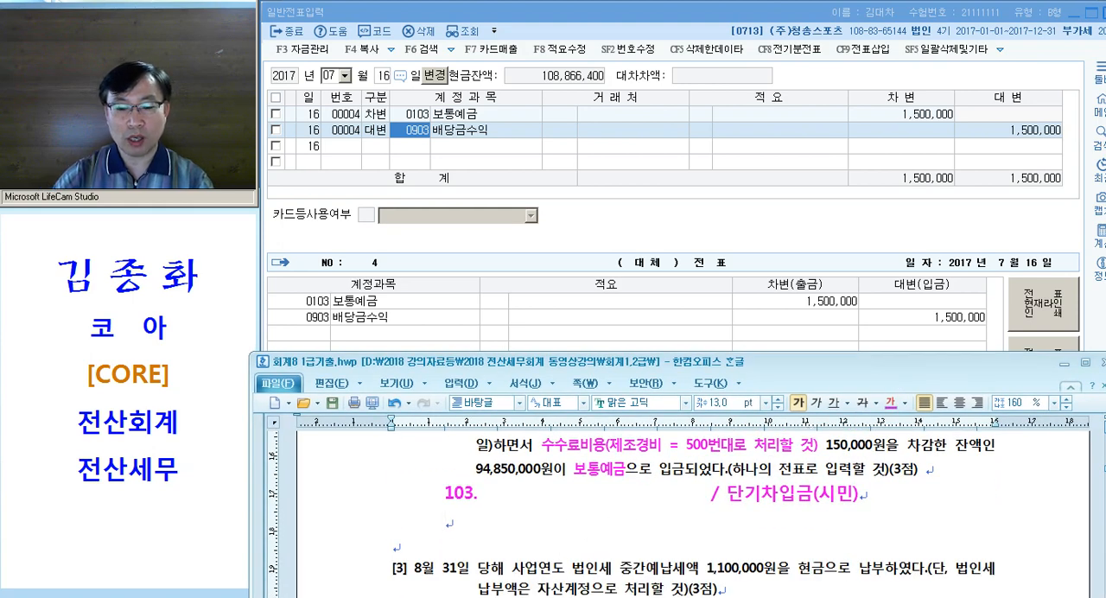
type("5**.수수료")
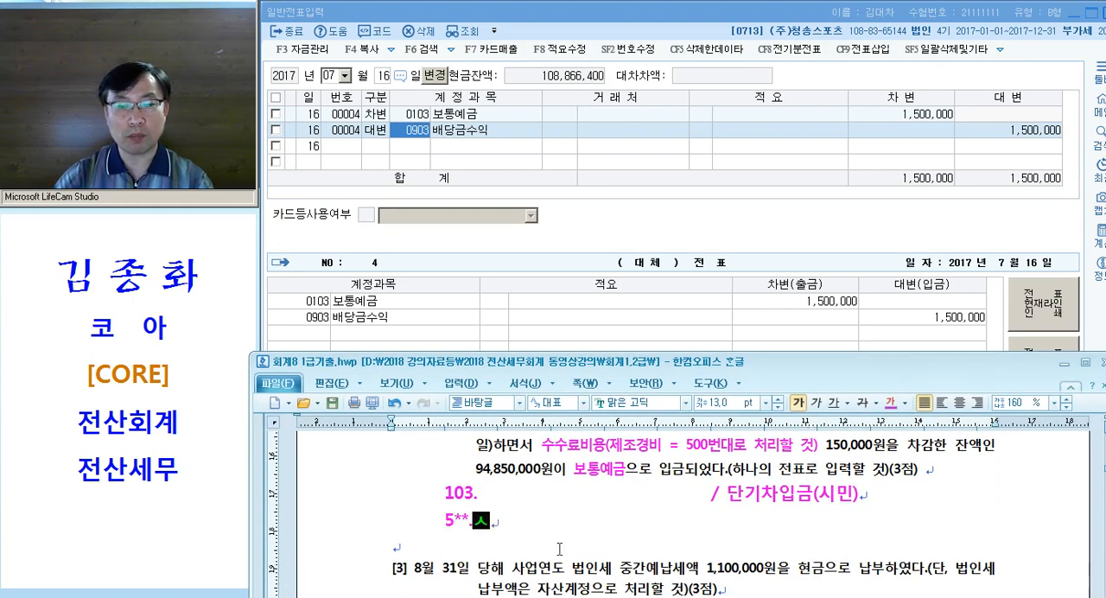
type("비용")
key("Tab")
key("Tab")
key("Tab")
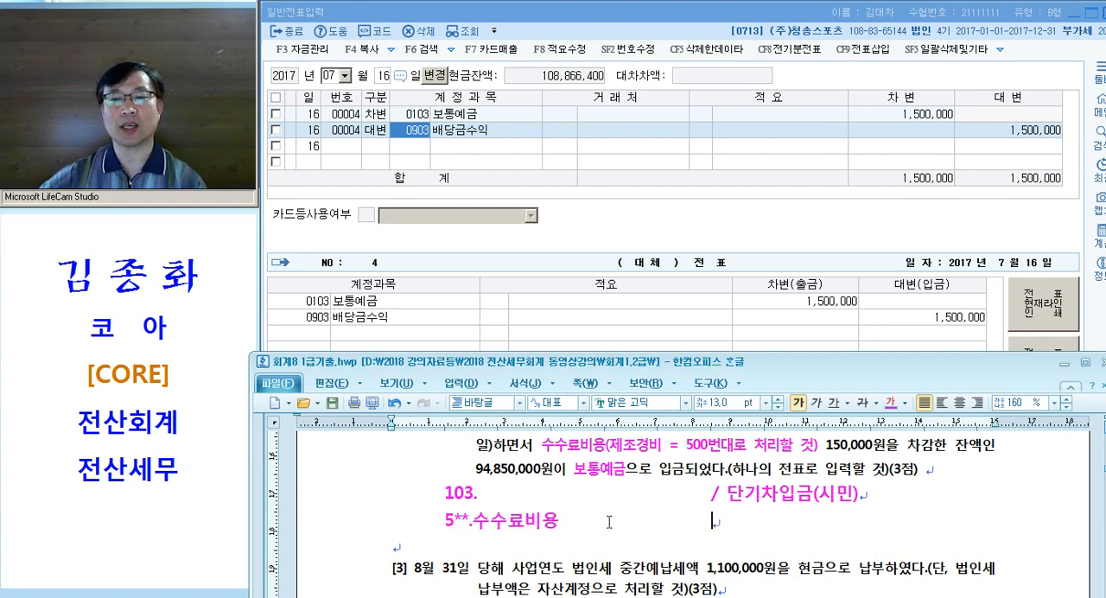
left_click_drag(439, 496, 708, 530)
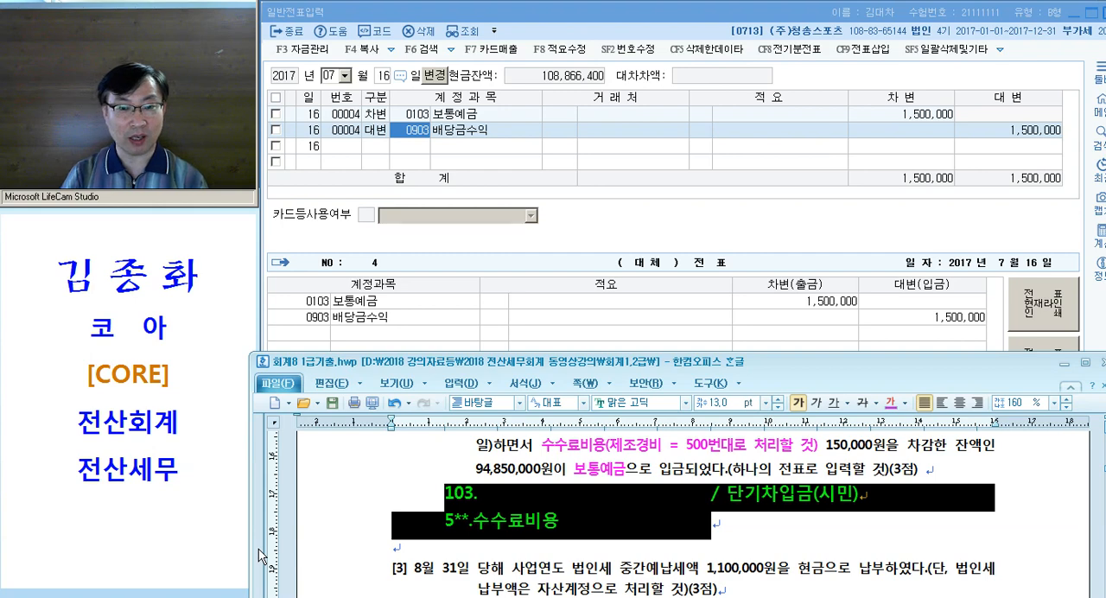
scroll(312, 551, "up", 1)
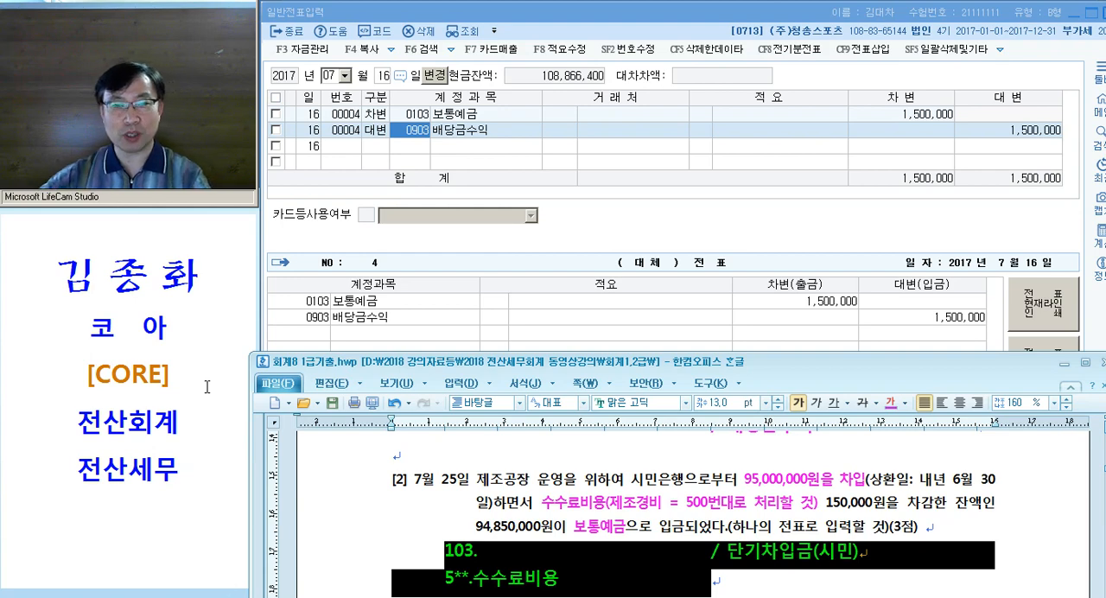
Switch to the 일반전표입력 window in KcLep and set the voucher day to 25 for July
left_click(380, 145)
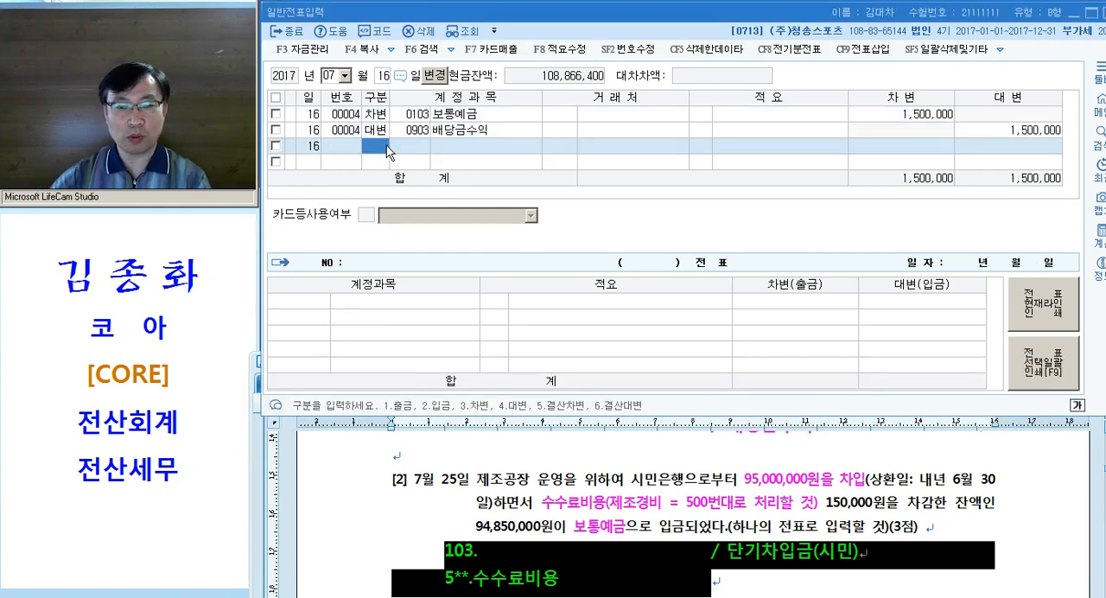
key("Escape")
type("25")
key("Return")
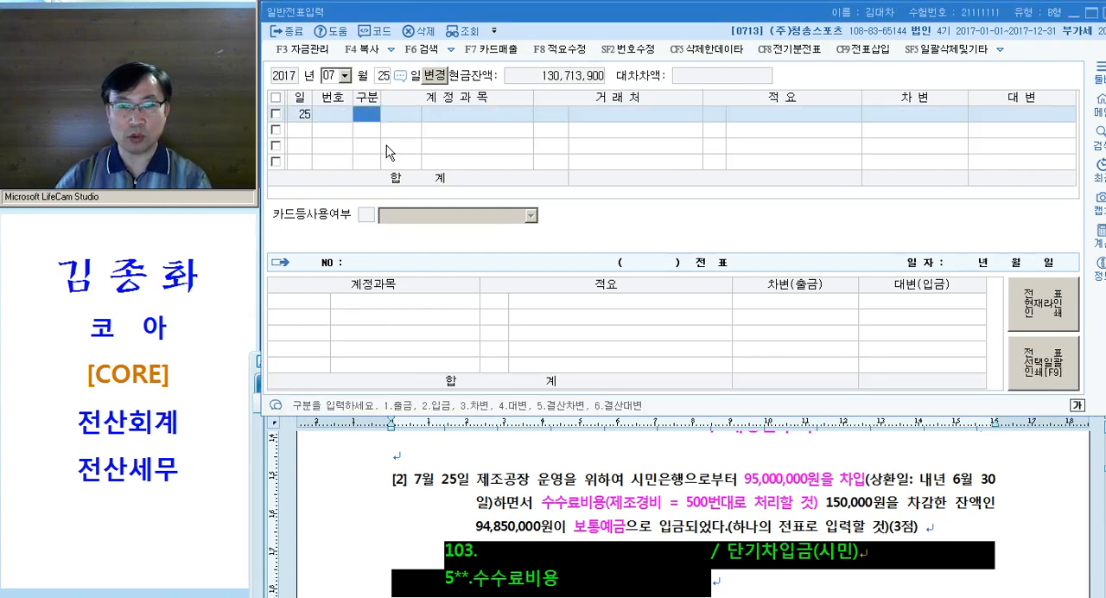
Add a credit (대변) line for 0260 단기차입금 with 거래처 98000 시민은행, blank 적요 and 95,000,000, searching for "차입" and "시민"
type("4")
key("Return")
type("차입")
key("Return")
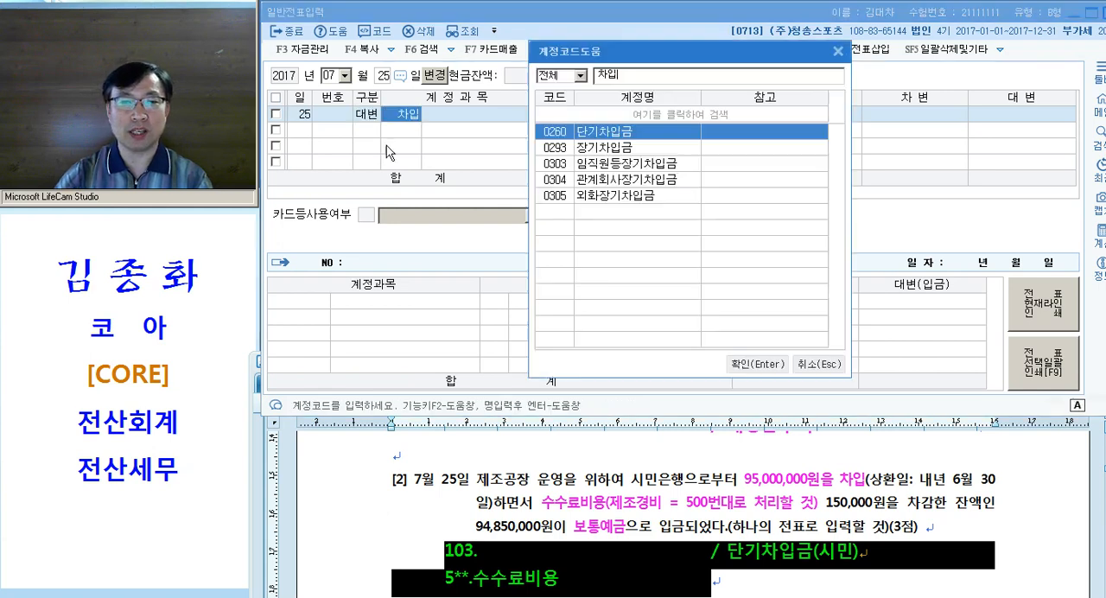
key("Return")
type("시민")
key("Return")
key("Return")
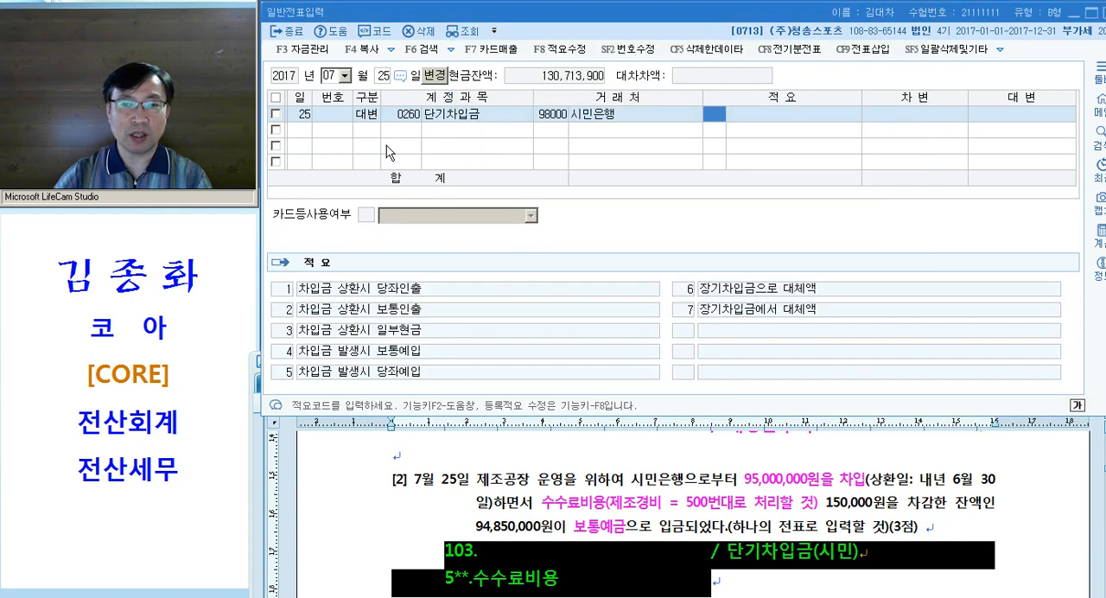
key("Return")
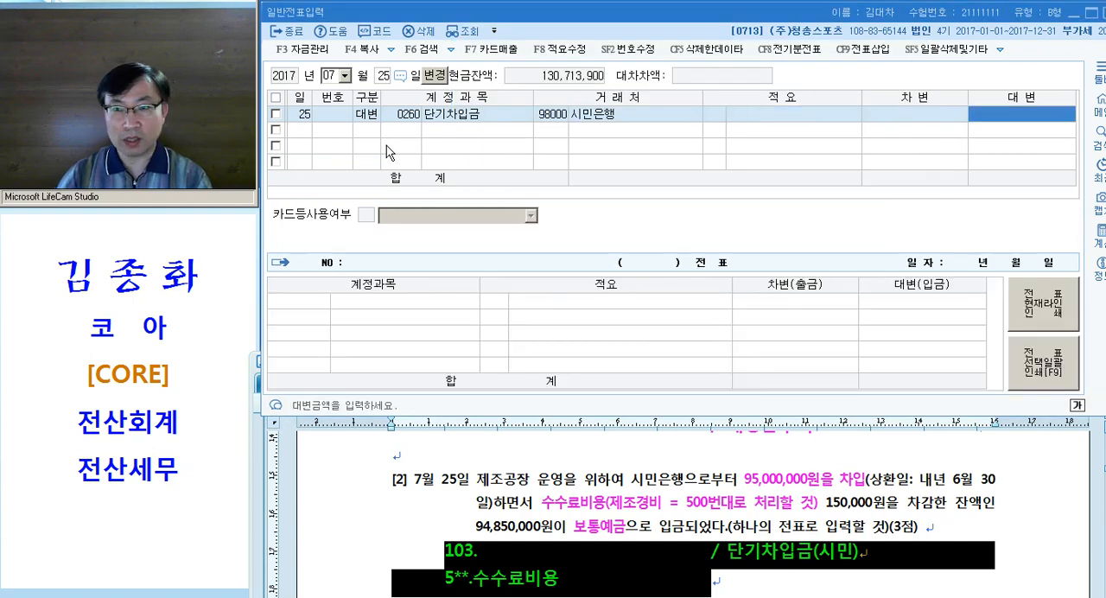
type("95000000")
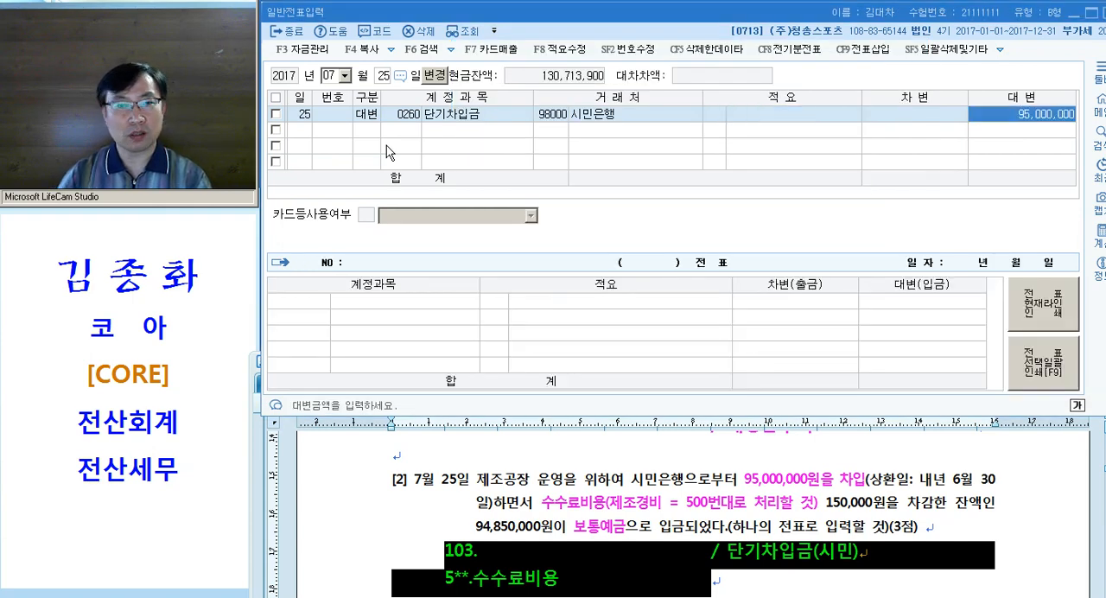
key("Return")
Add a debit (차변) line for 0531 수수료비용 (제조원가) with 150,000, finding the account by searching for "수수"
type("3")
key("Return")
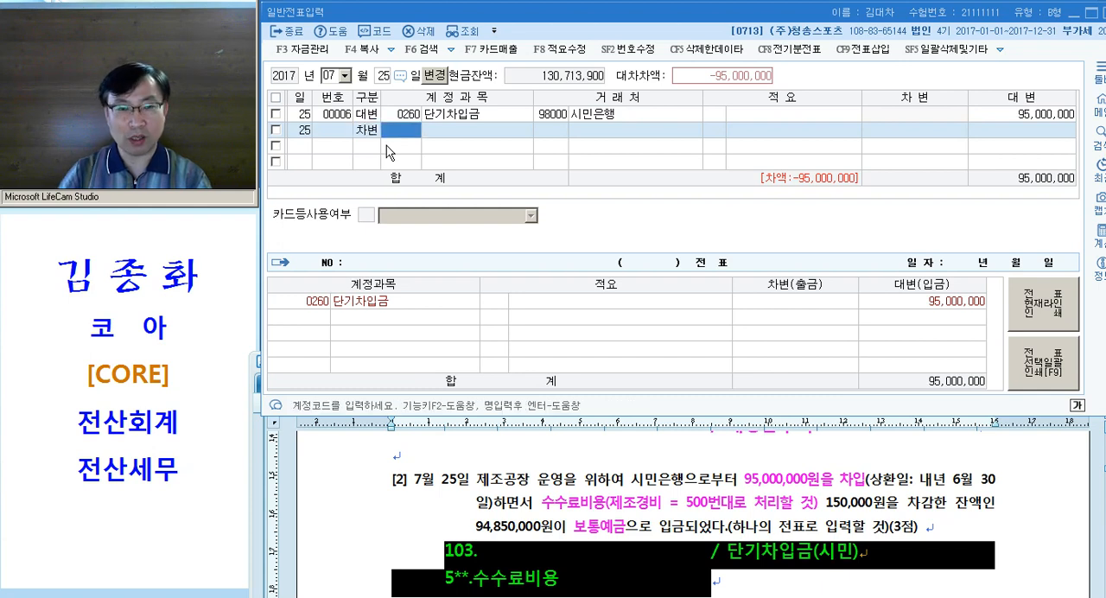
type("수수")
key("Return")
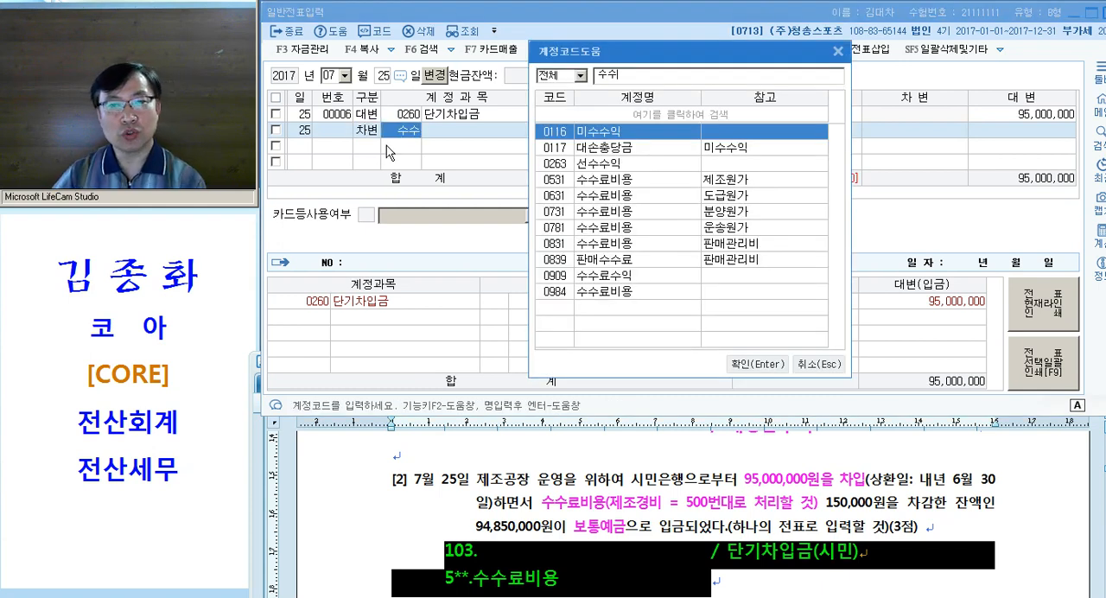
key("Down")
key("Down")
key("Down")
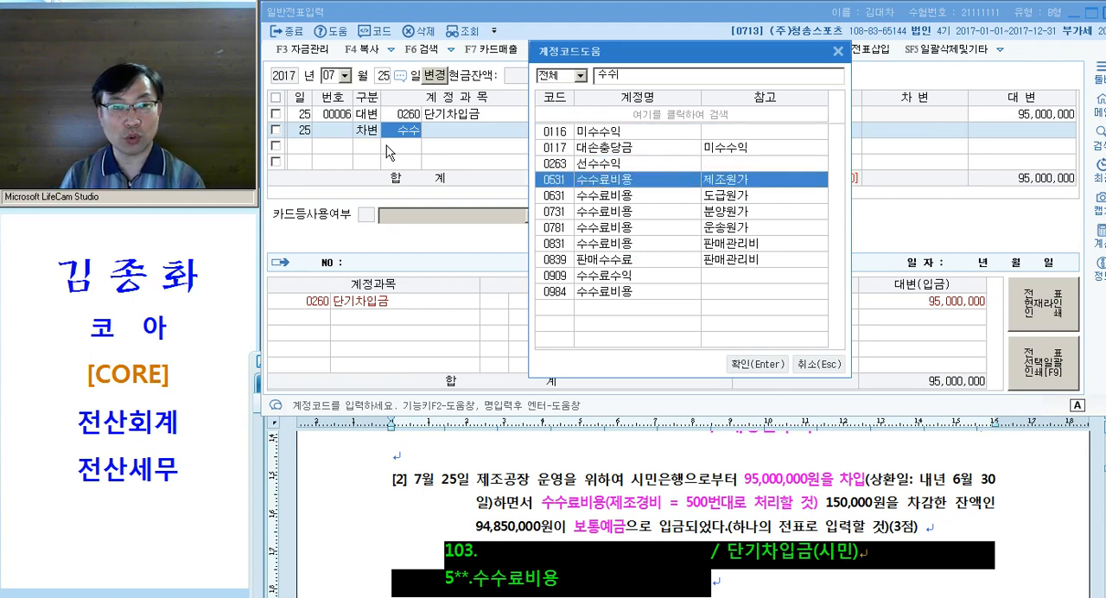
key("Return")
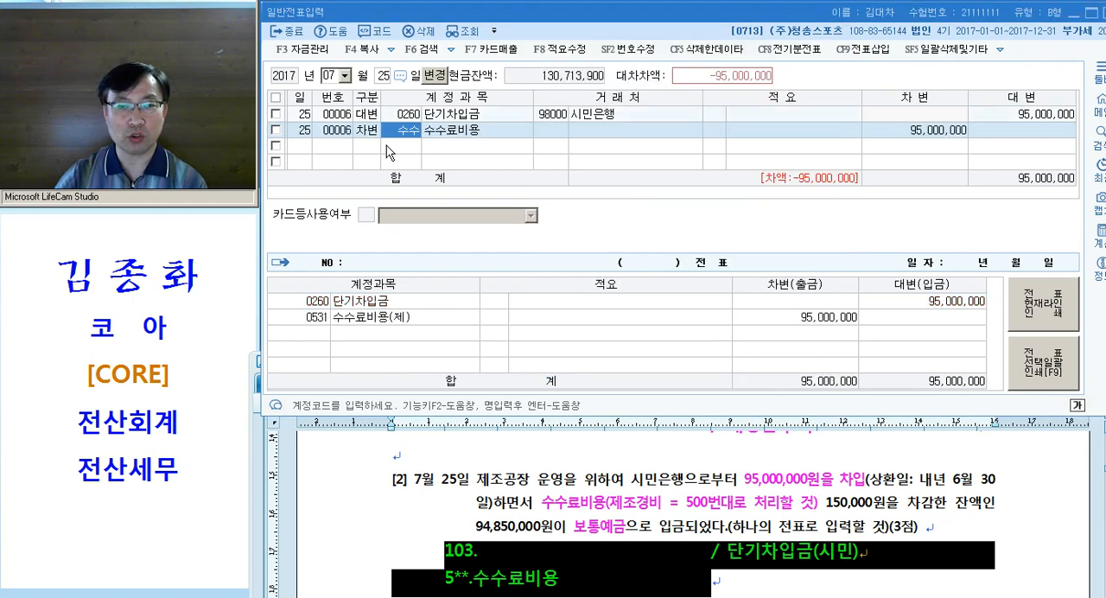
key("Return")
key("Return")
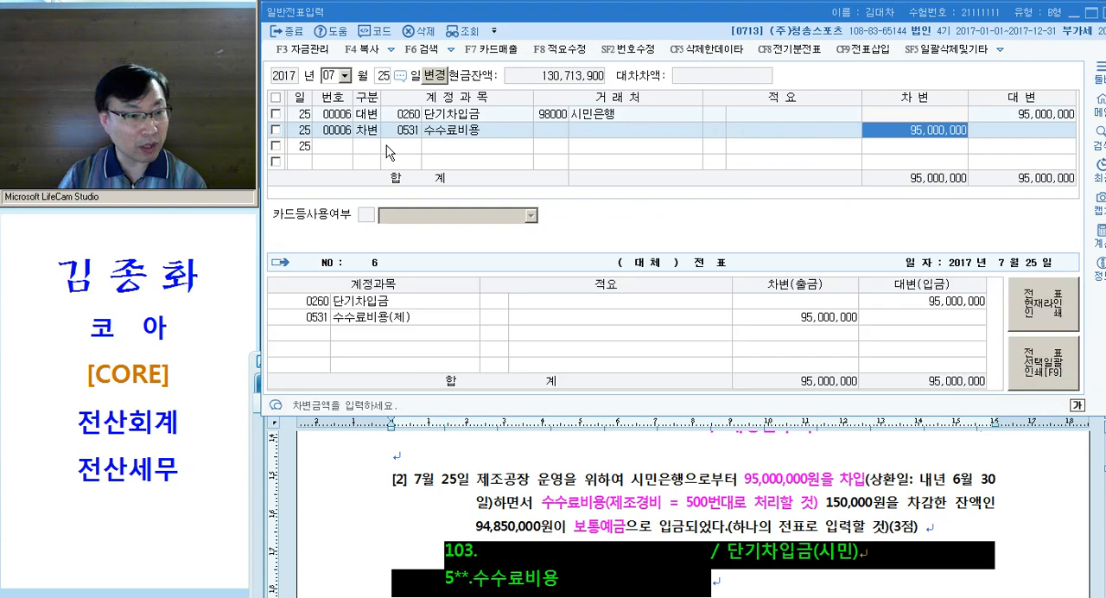
type("150000")
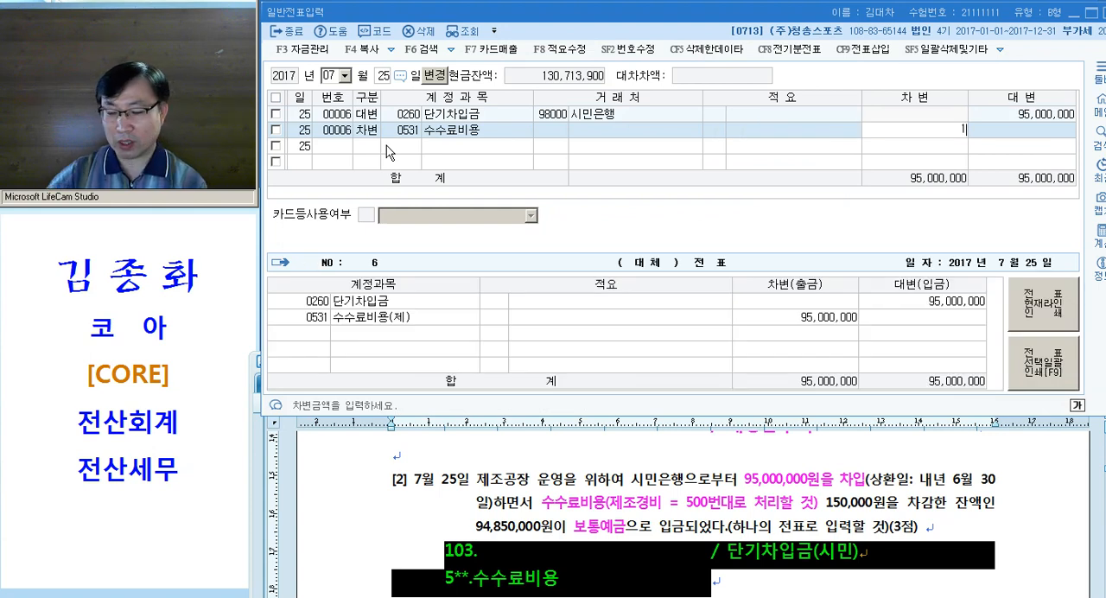
Add a debit (차변) line for 0103 보통예금 with 94,850,000 to the July 25 voucher
key("Return")
type("103")
key("Return")
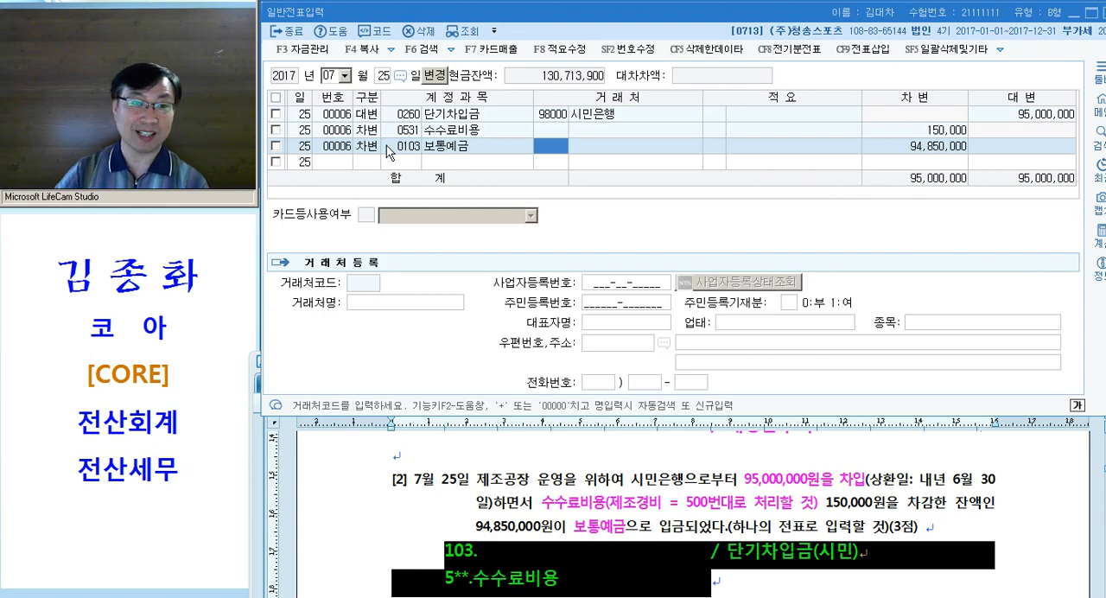
left_click(387, 146)
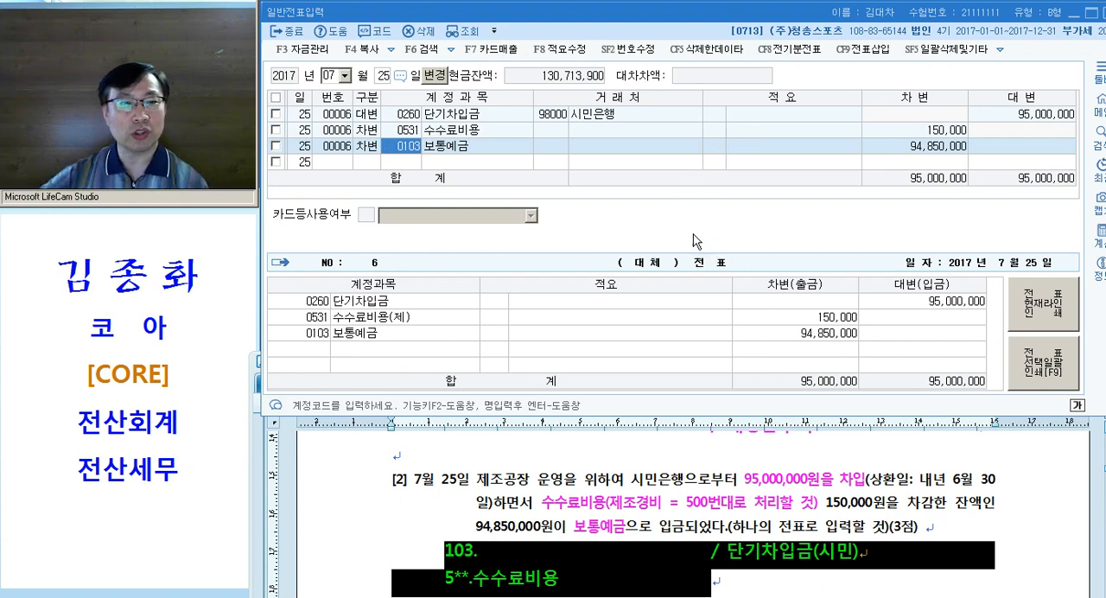
Switch to the exam document in 한글 and highlight both entry lines under question [2]
left_click(698, 475)
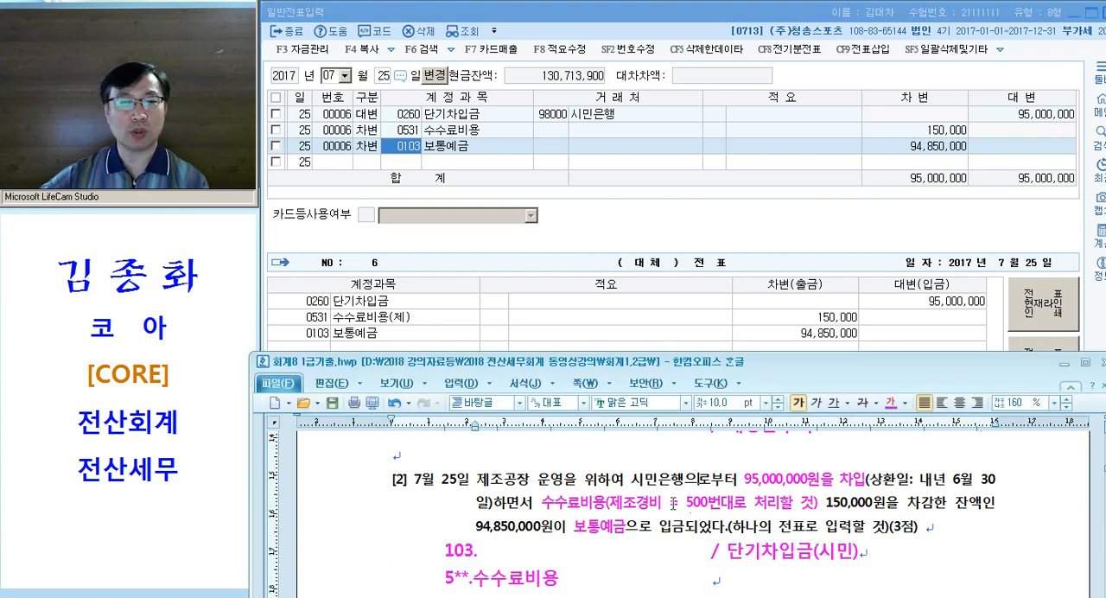
scroll(675, 497, "down", 1)
left_click_drag(344, 508, 350, 523)
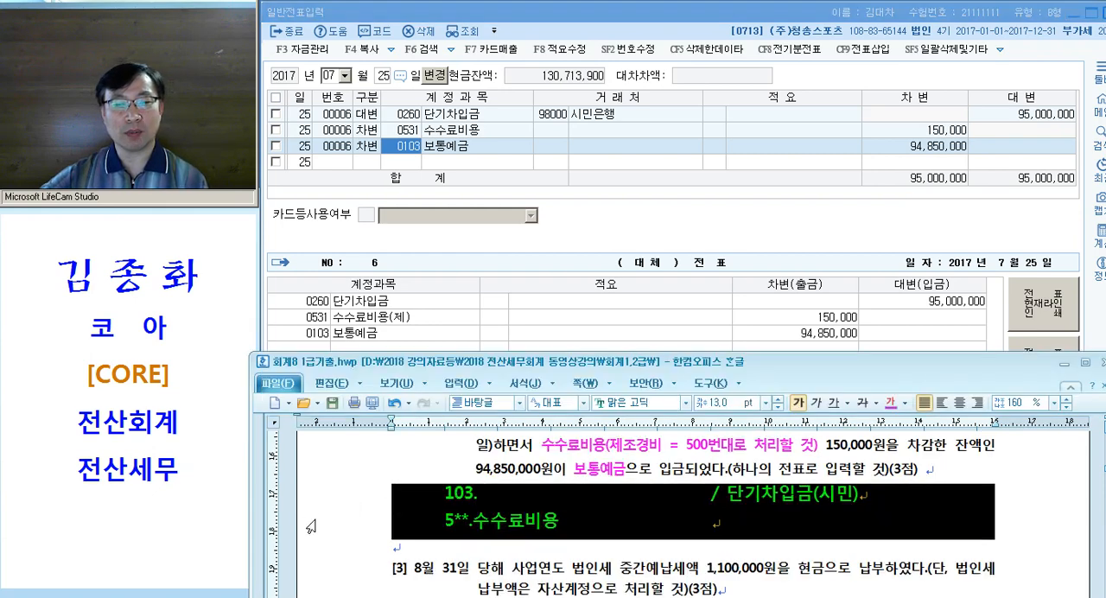
scroll(358, 517, "down", 1)
scroll(364, 517, "up", 1)
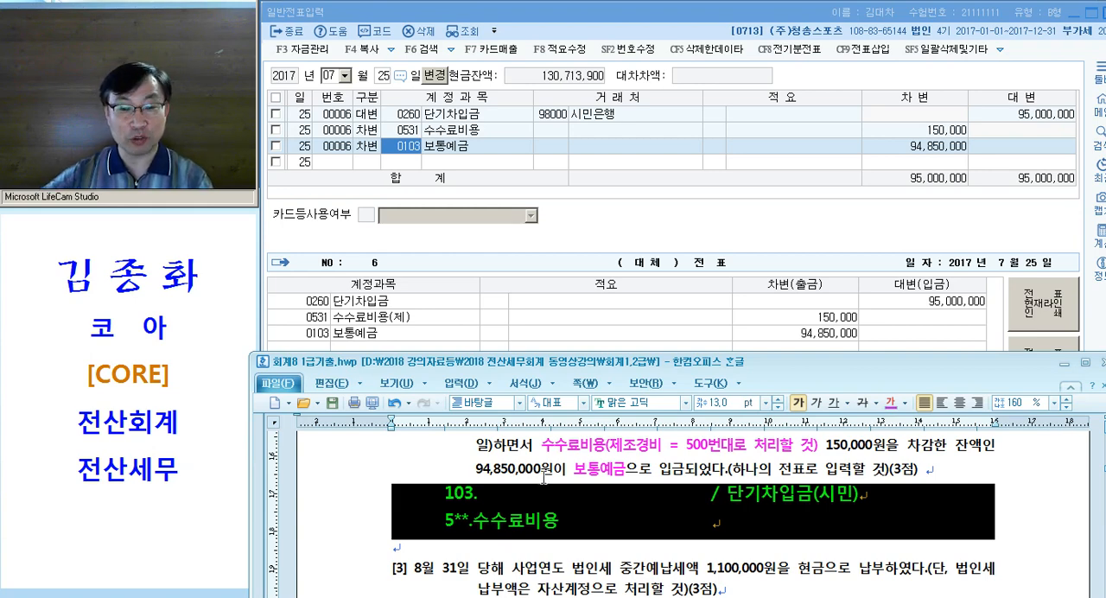
Color "법인세 중간예납세액" magenta in question [3] and copy its character format (글자 모양)
scroll(548, 478, "down", 2)
scroll(548, 478, "down", 2)
left_click(516, 485)
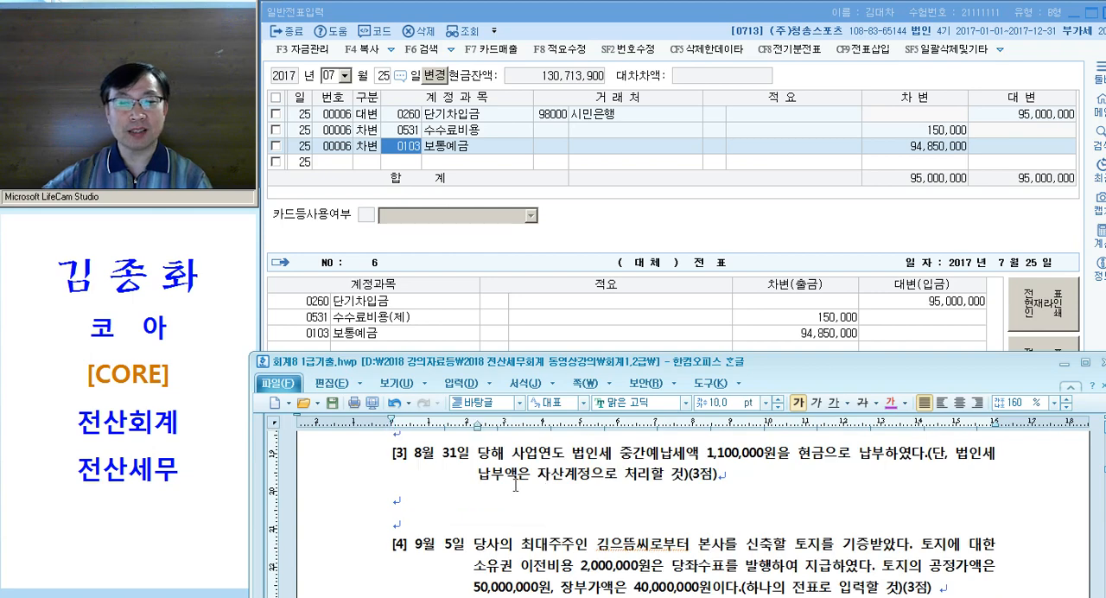
left_click_drag(572, 458, 696, 464)
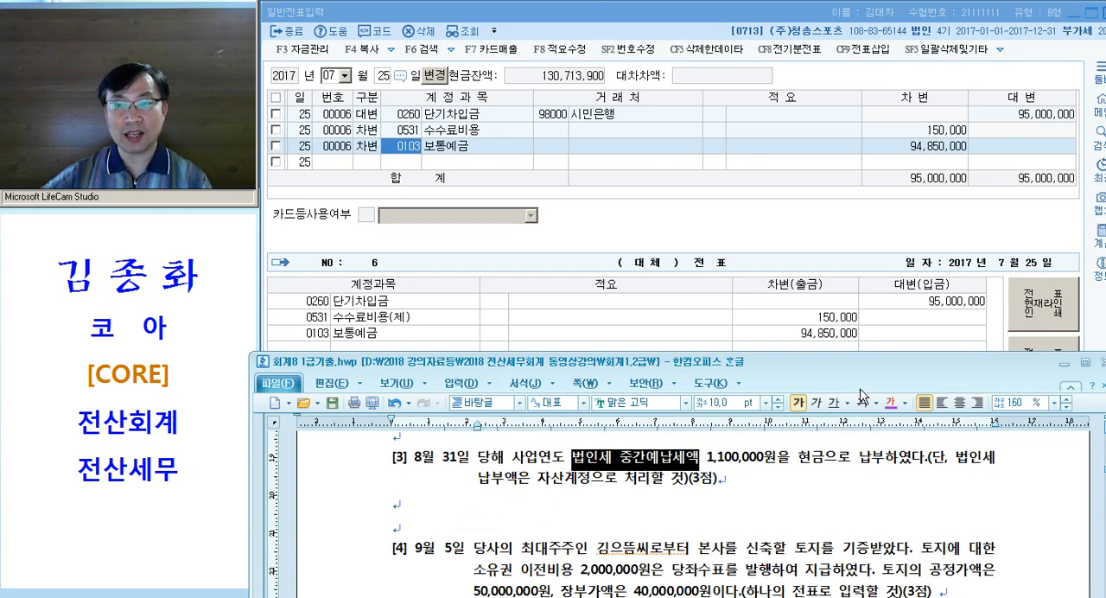
left_click(895, 406)
left_click(618, 482)
key("alt+c")
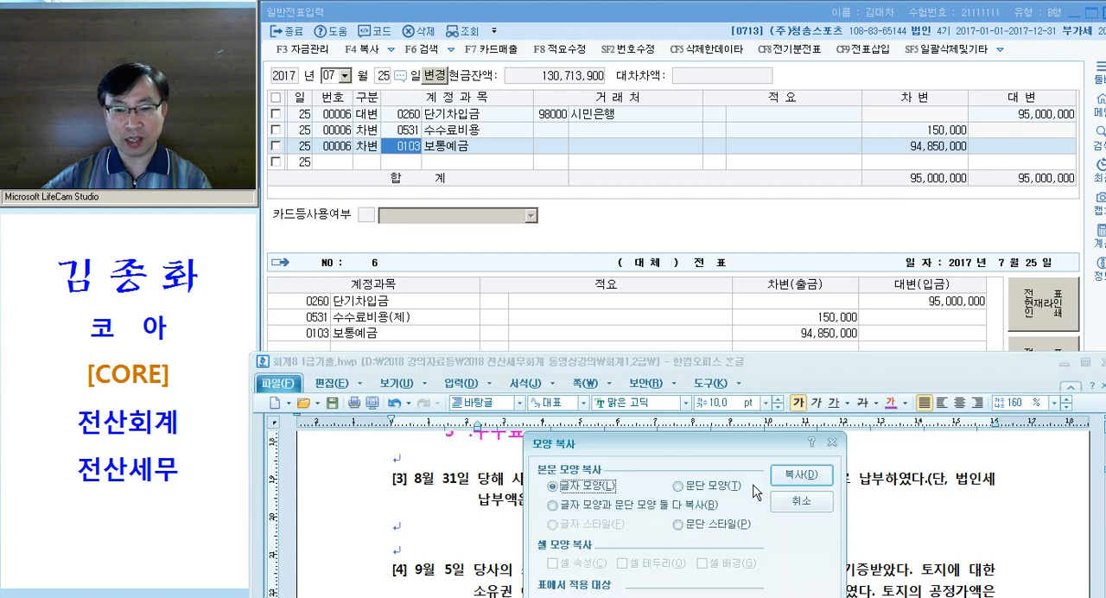
left_click(793, 477)
Apply the copied magenta format to "현금" and "자산계정으로 처리" in question [3]
left_click_drag(798, 481, 824, 480)
key("alt+c")
left_click_drag(531, 501, 650, 502)
key("alt+c")
scroll(660, 485, "down", 2)
Insert the note "--> 선납세금" after "자산계정으로 처리" in question [3]
left_click(653, 471)
scroll(654, 471, "up", 1)
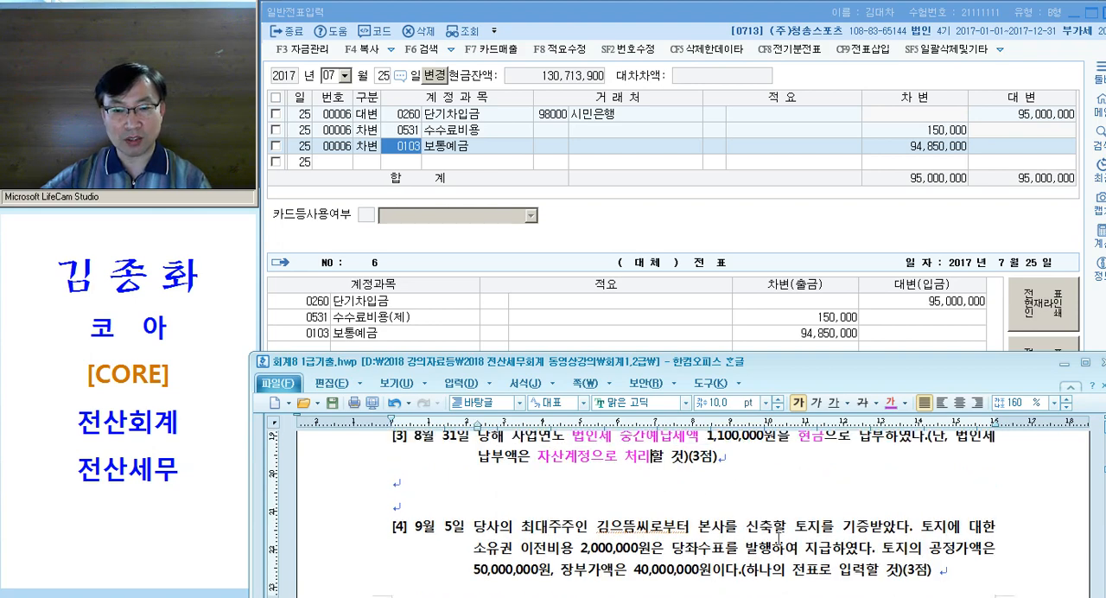
type("- ")
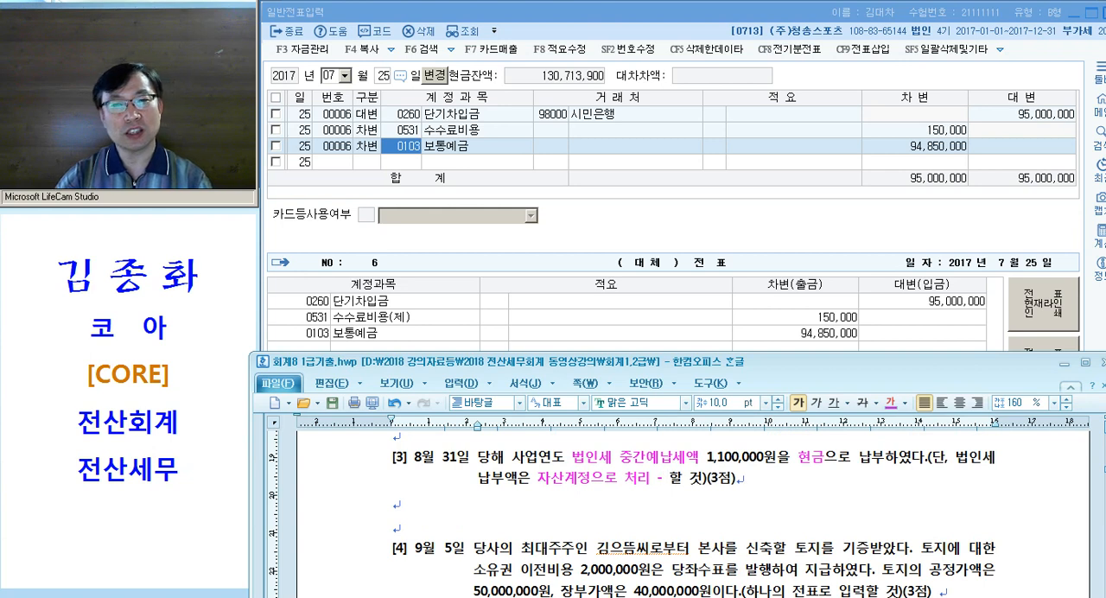
type("->")
key("BackSpace")
key("BackSpace")
key("BackSpace")
type("-> 선납세금")
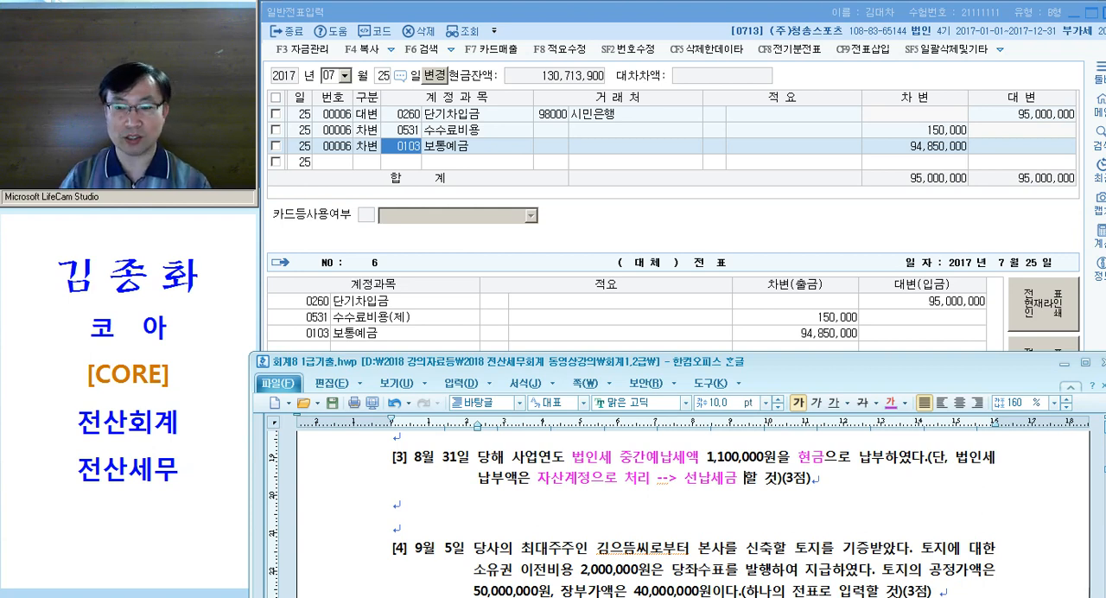
left_click_drag(684, 478, 745, 478)
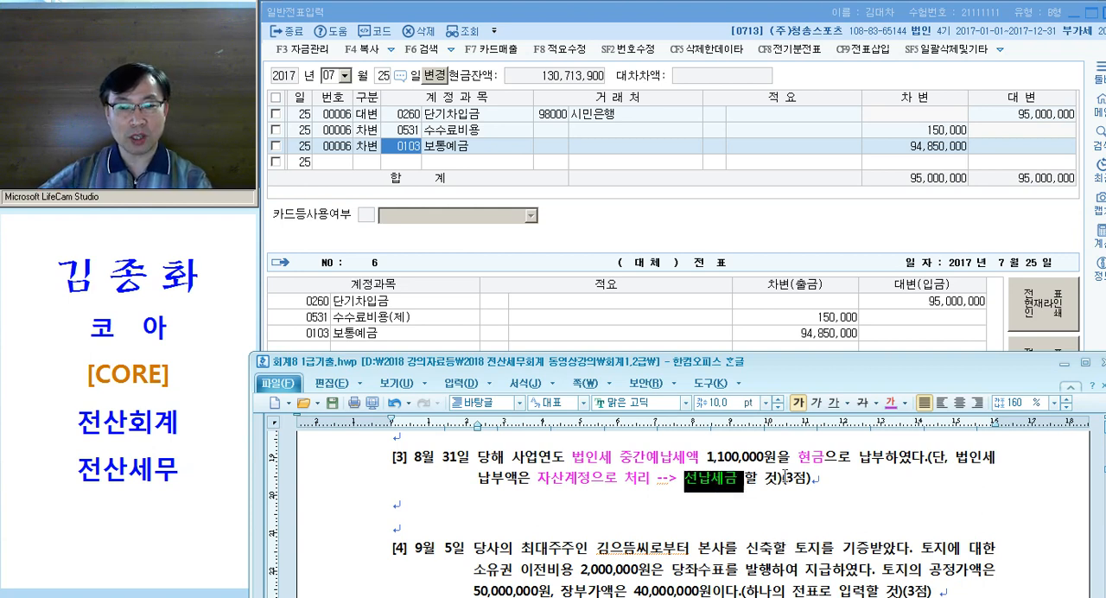
left_click_drag(810, 458, 837, 458)
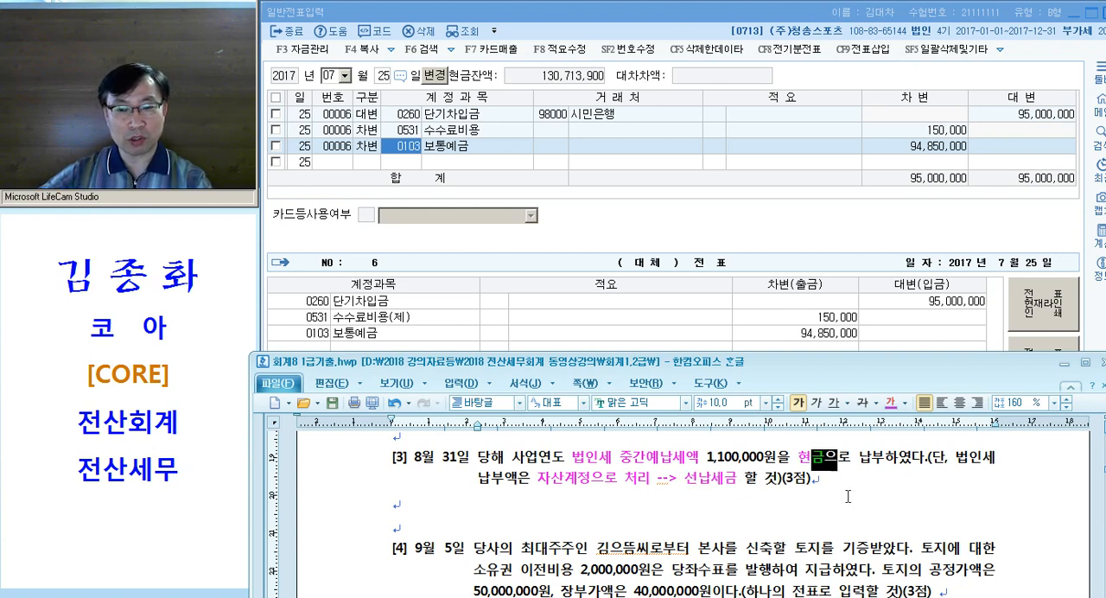
Add the tab-padded entry line "선납세금 / 101." below question [3] and highlight it
left_click(558, 500)
key("Tab")
type("선납세금")
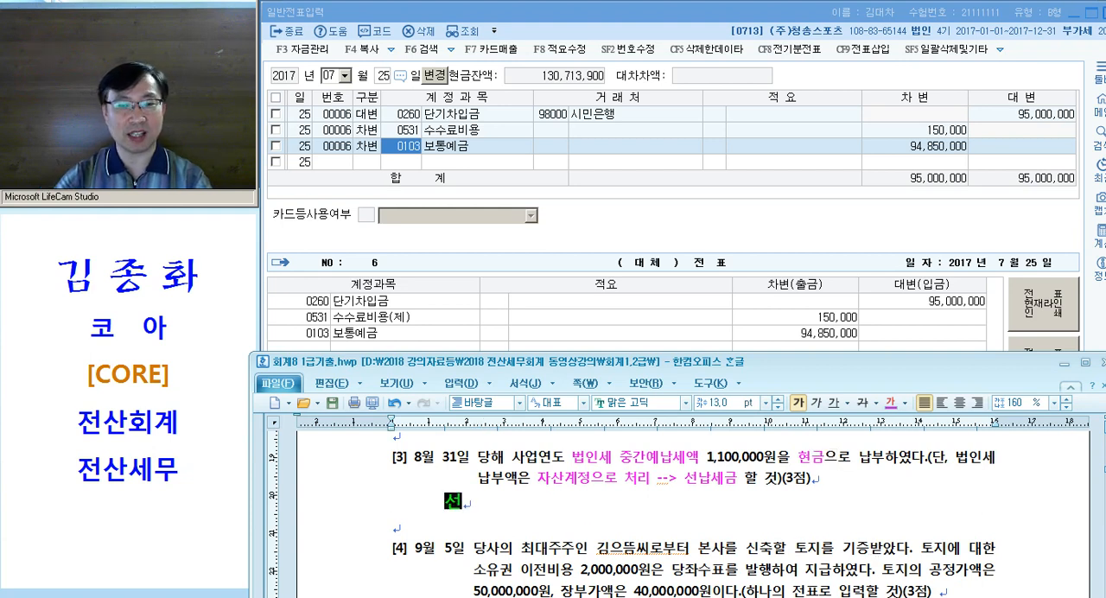
key("Tab")
key("Tab")
type("/ 101")
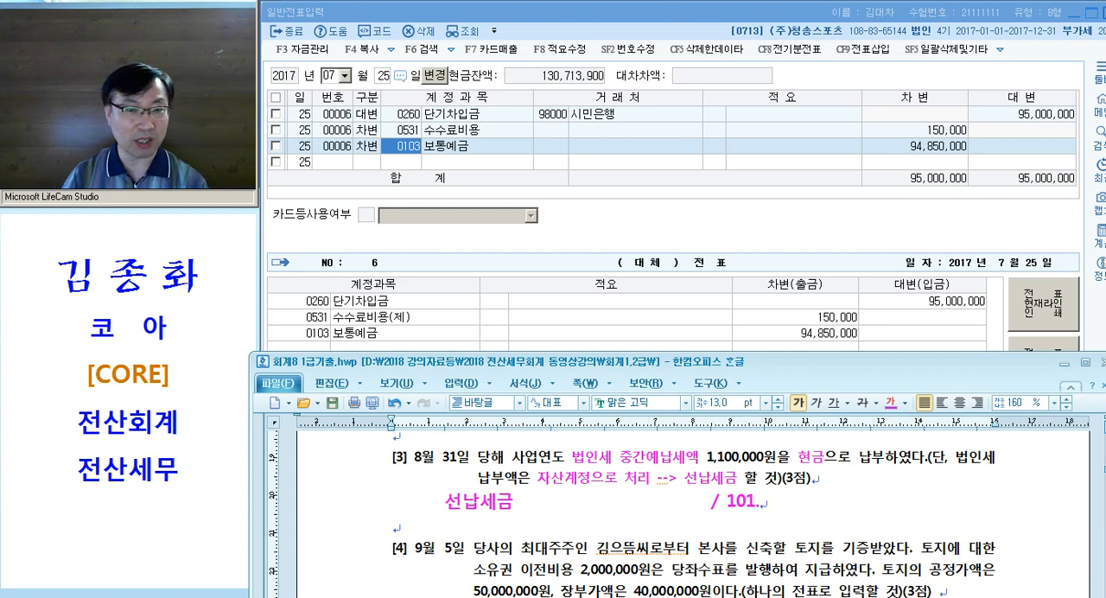
left_click(371, 516)
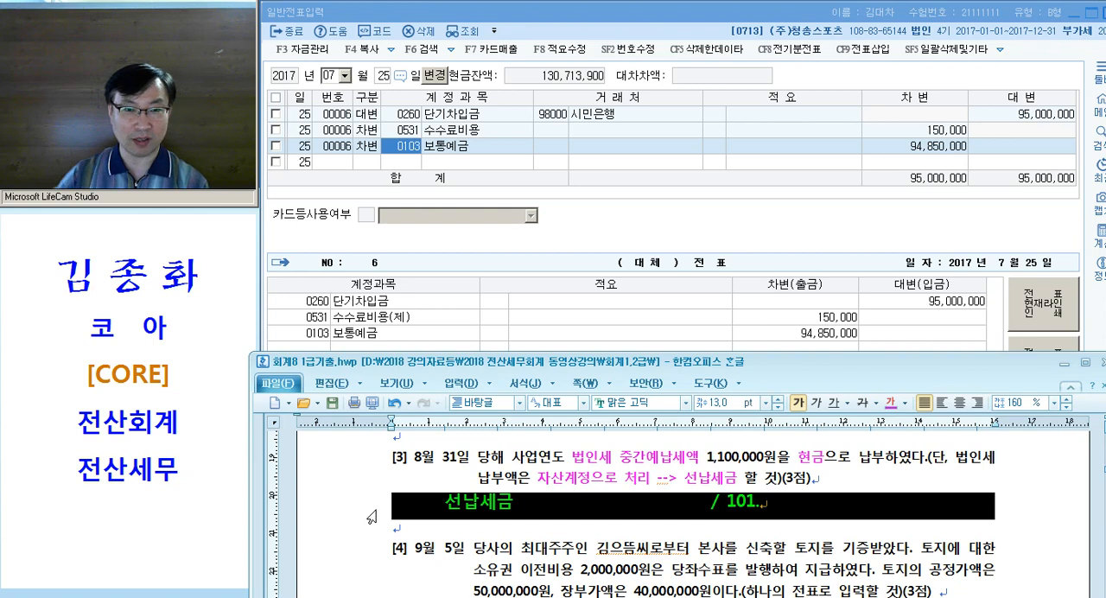
Switch to the 일반전표입력 window in KcLep, set the voucher date to August 31 and choose 출금 as the entry type
left_click(417, 153)
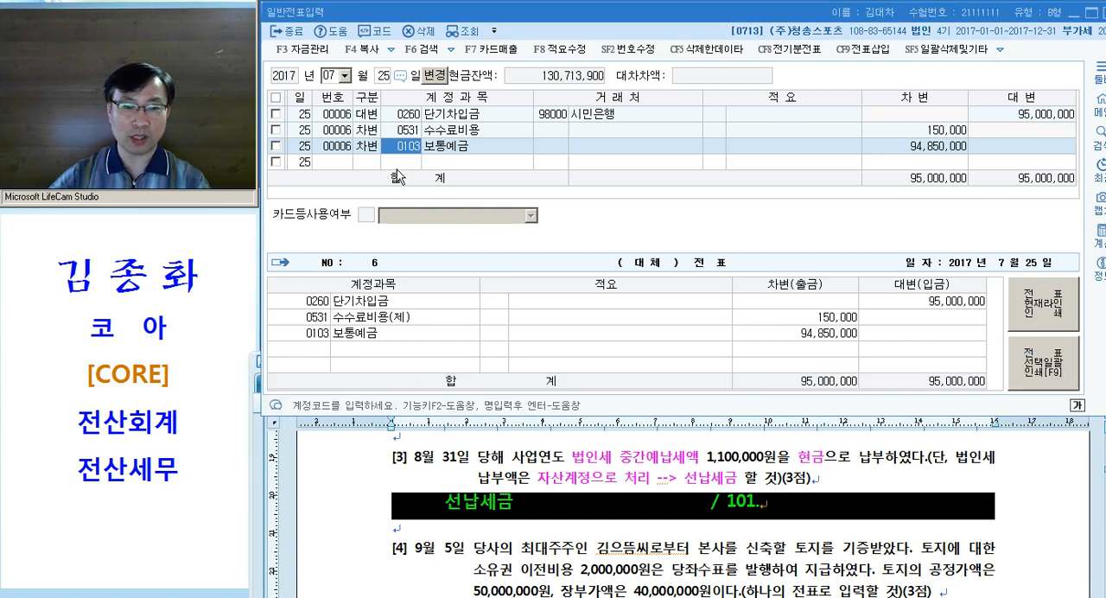
key("Escape")
key("Escape")
type("08")
key("Return")
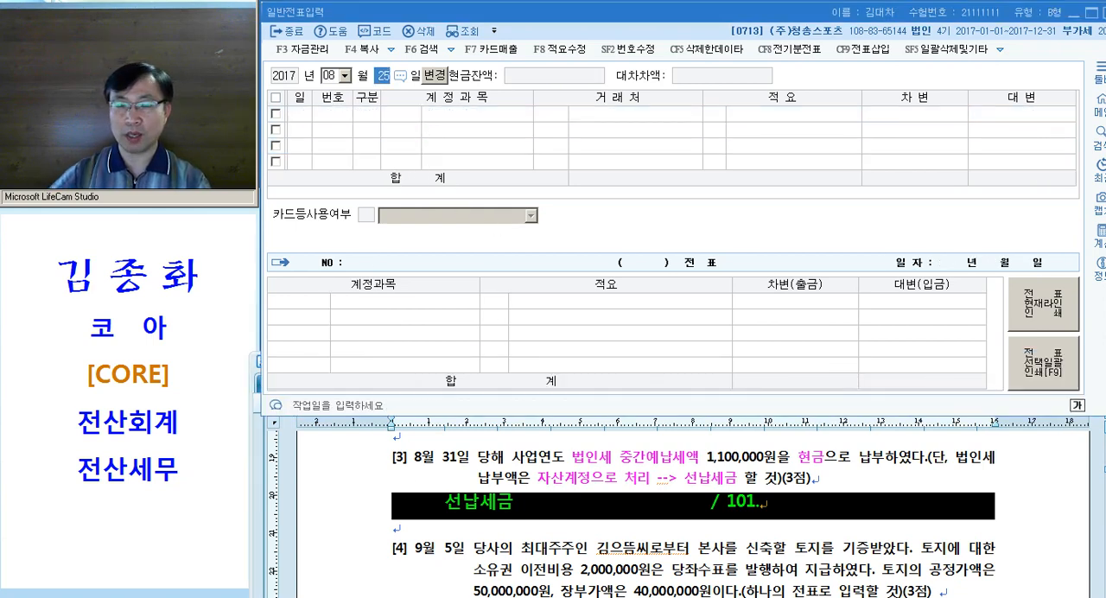
type("31")
key("Return")
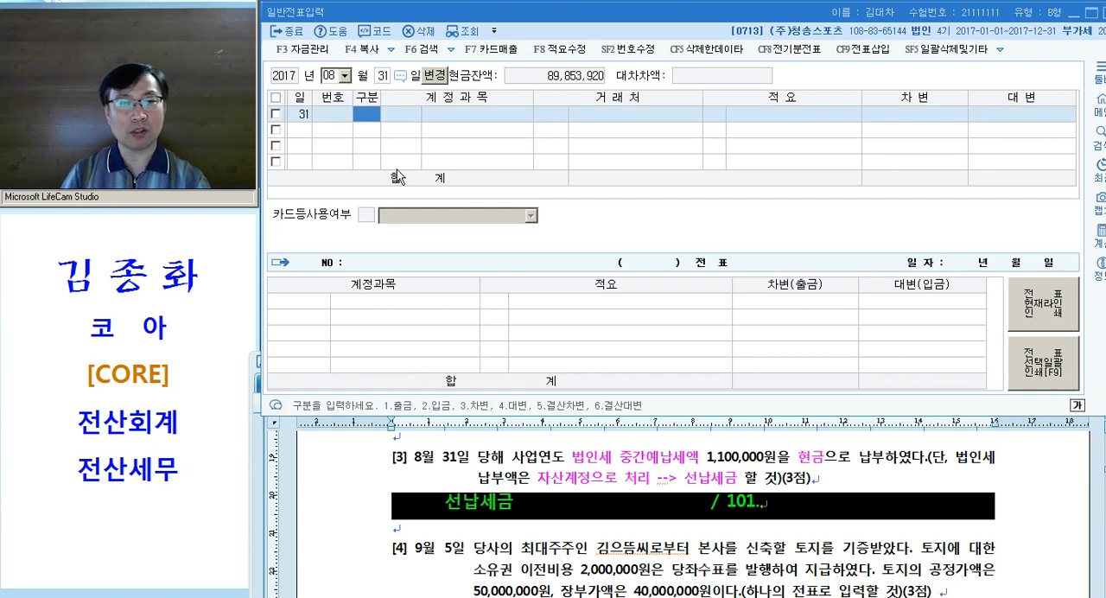
type("1")
key("Return")
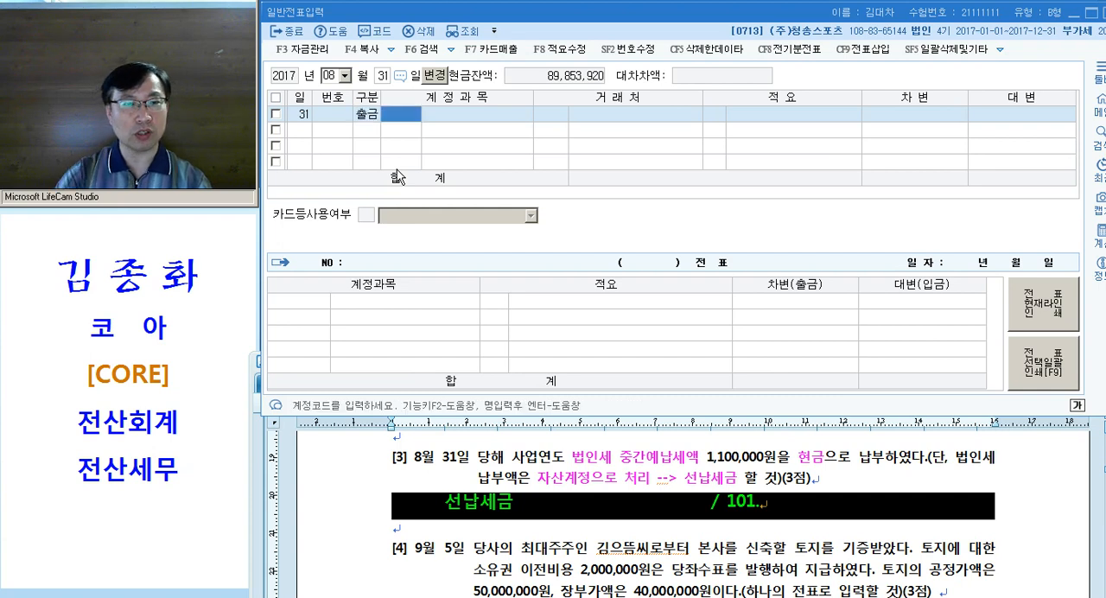
Look up the accounts matching "선납" and "법인", going down to 0998 법인세등, without choosing any
type("선납")
key("Return")
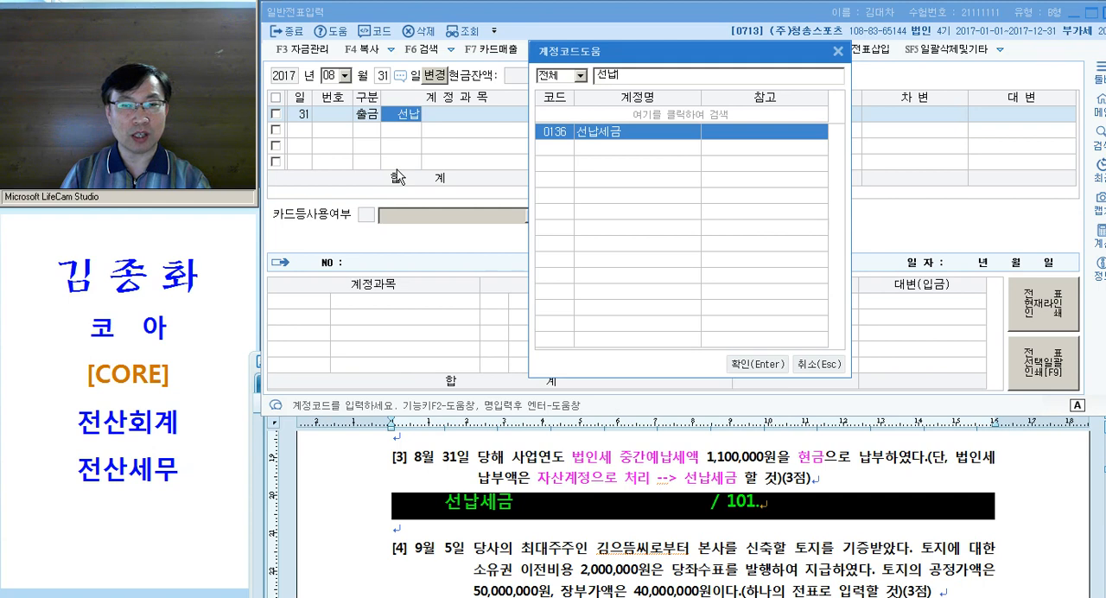
key("Escape")
type("법인")
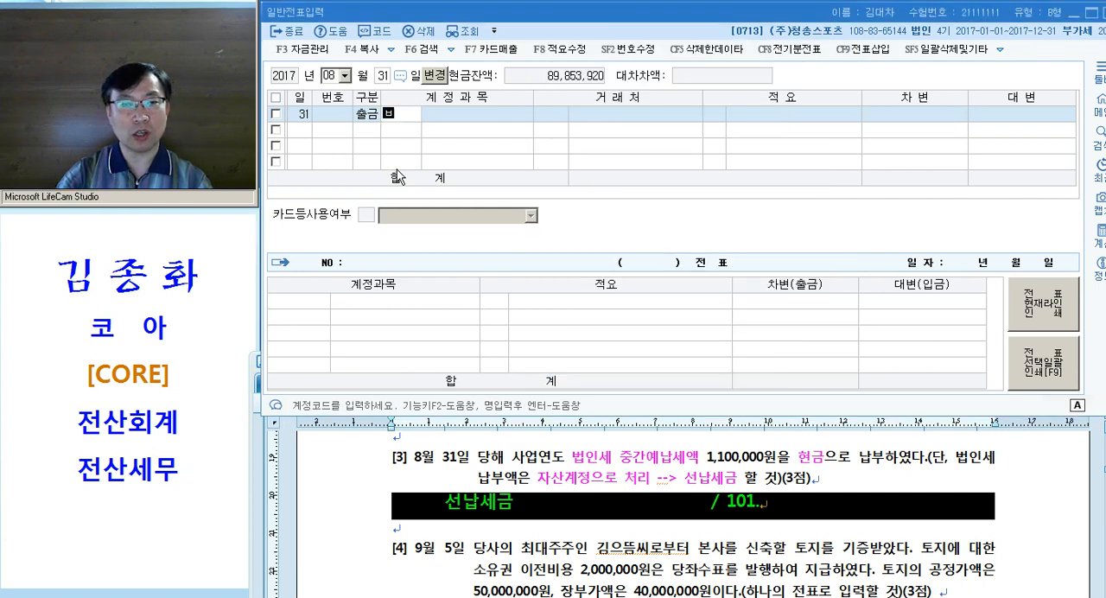
key("Return")
key("Down")
key("Down")
key("Down")
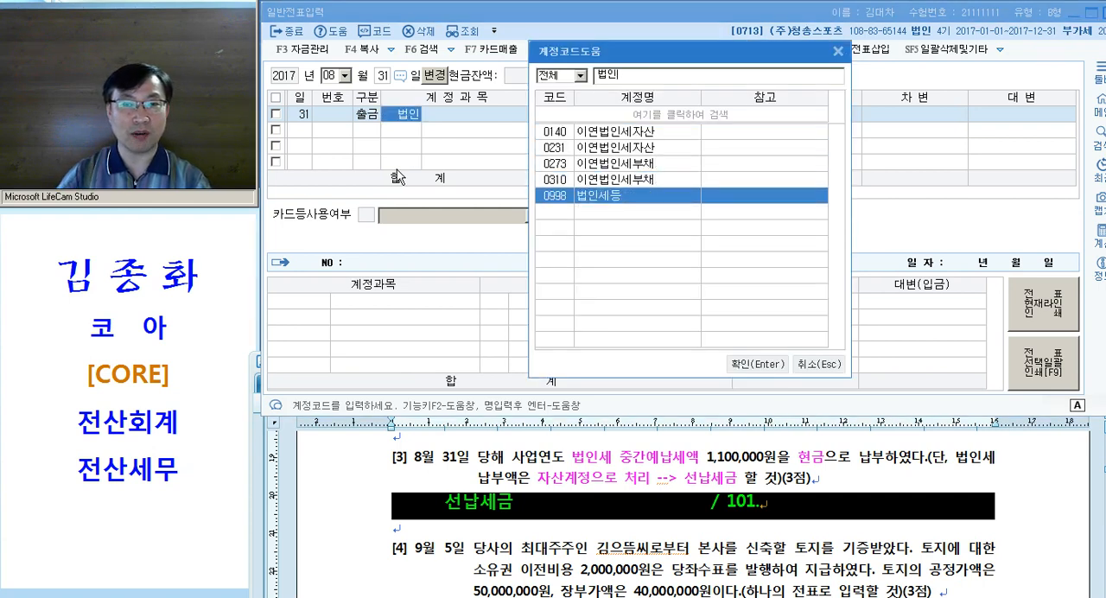
key("Escape")
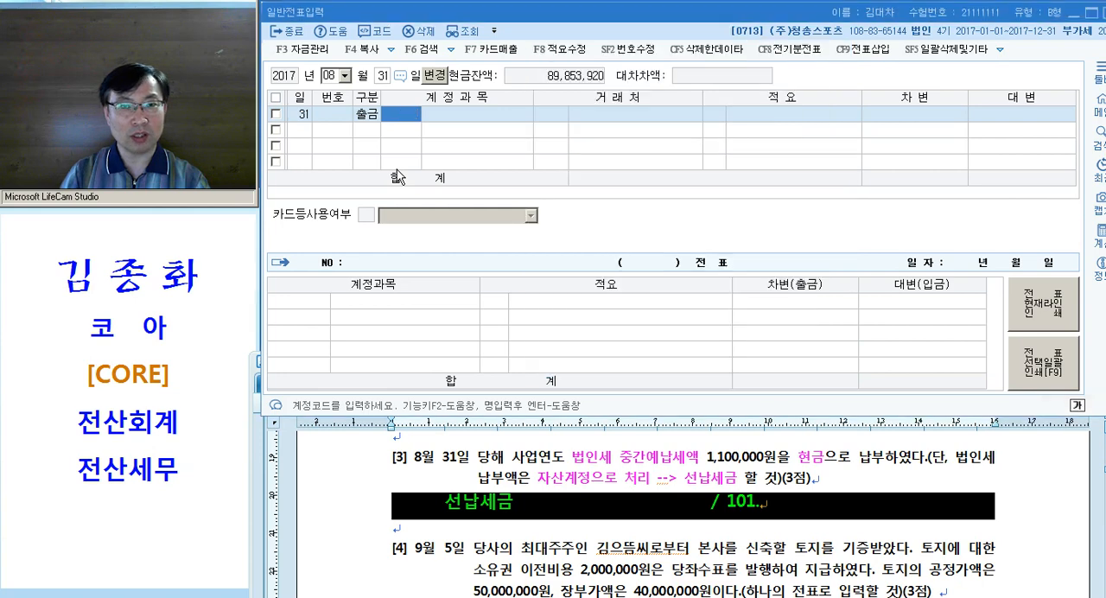
Enter account 0136 선납세금, found by searching for "선납", with blank 적요 and an amount of 1,100,000
type("선납")
key("Return")
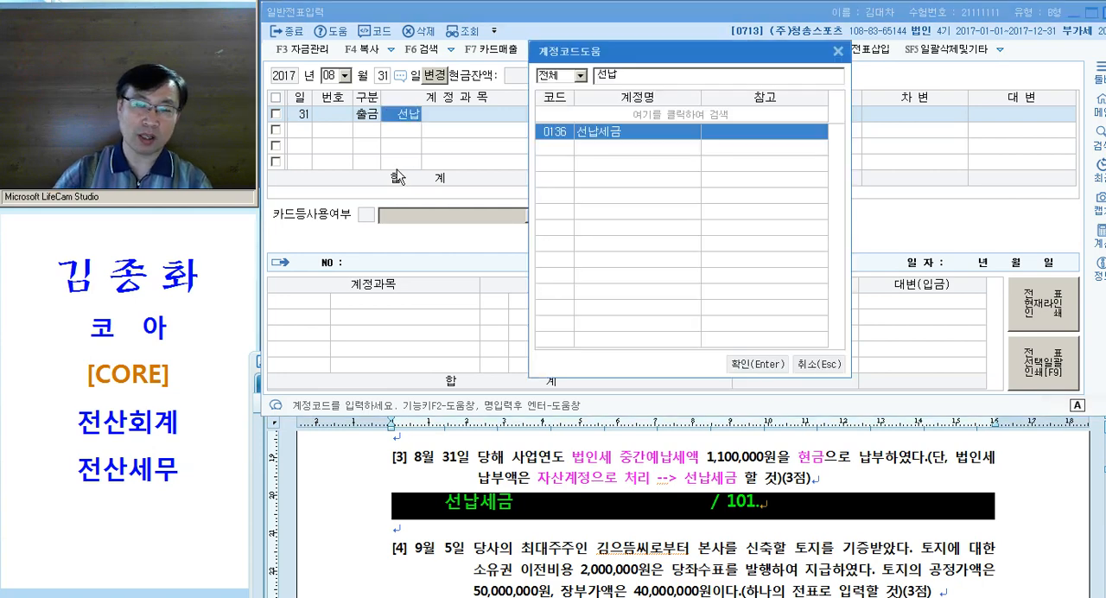
key("Return")
key("Return")
key("Return")
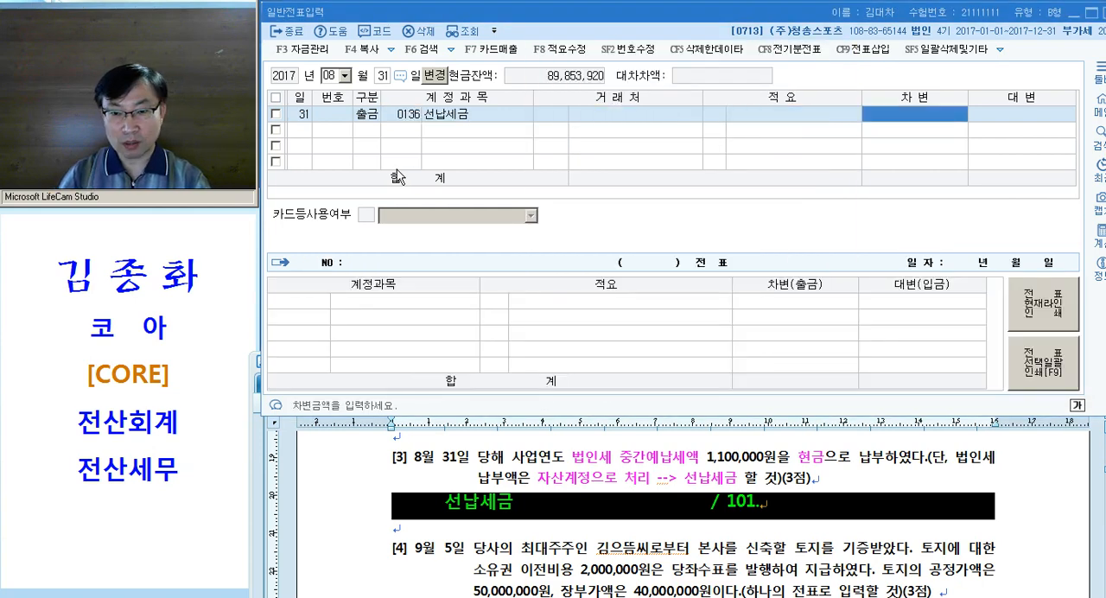
type("1100000")
key("Return")
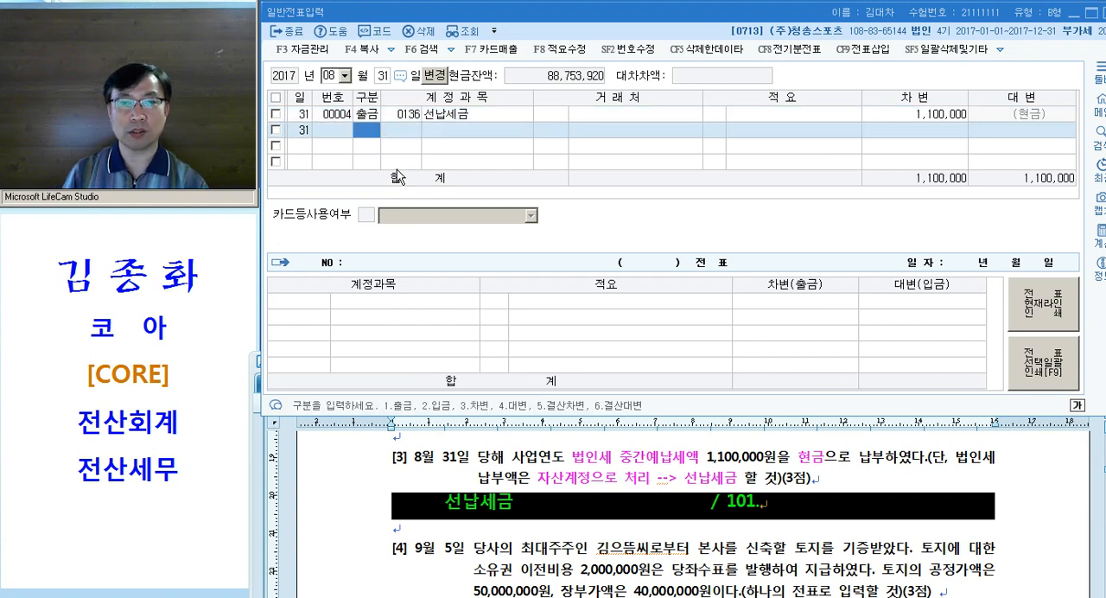
Change the 선납세금 line to 차변 and add a credit (대변) line for 0101 현금 with 1,100,000
key("Up")
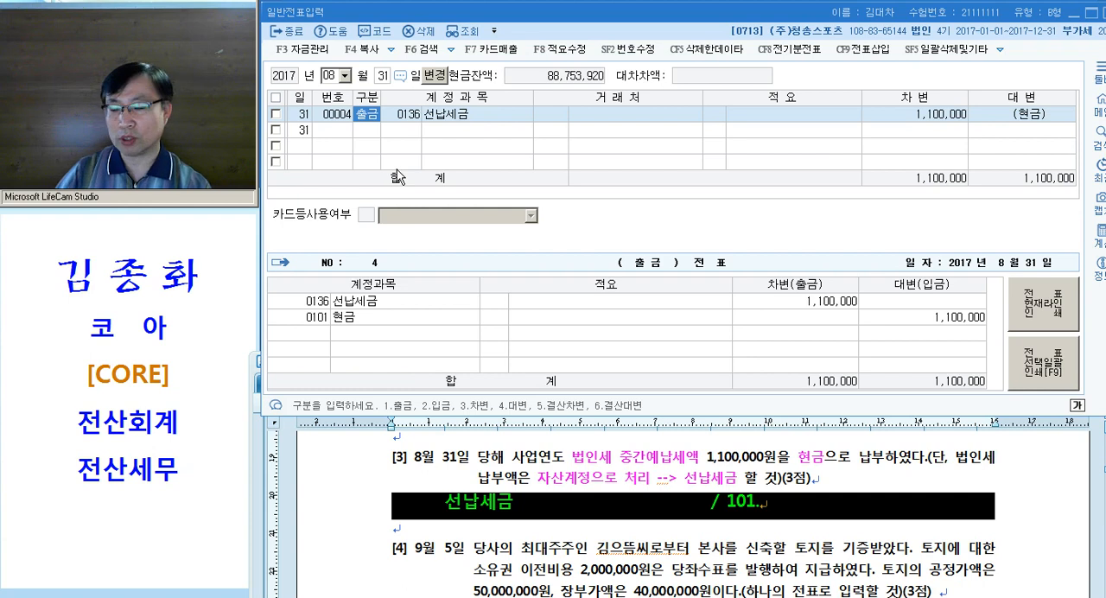
type("3")
key("Return")
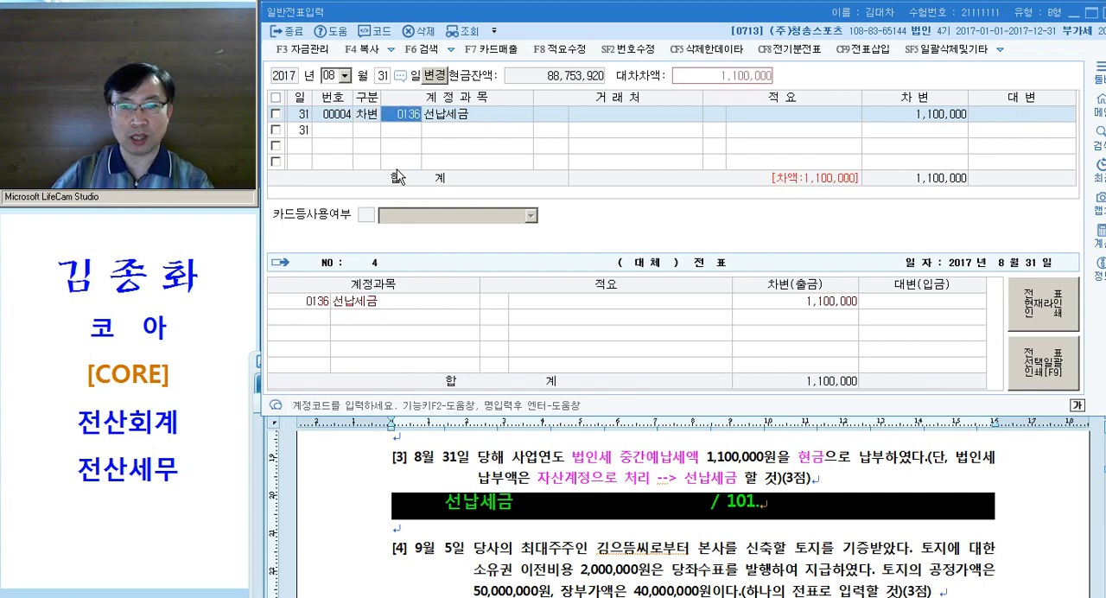
key("Down")
type("4")
key("Return")
type("101")
key("Return")
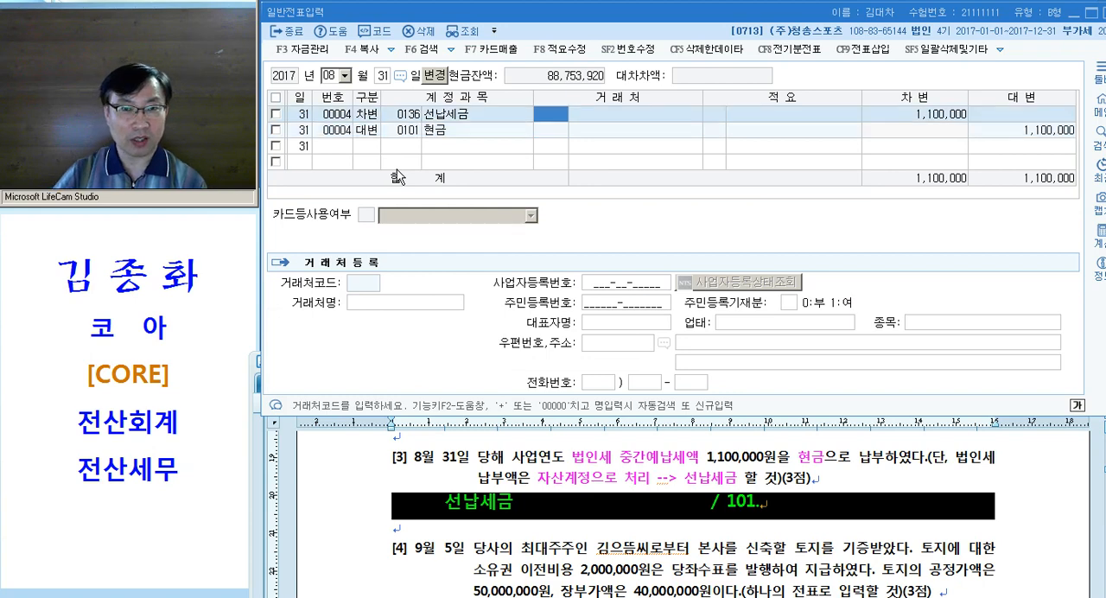
key("Left")
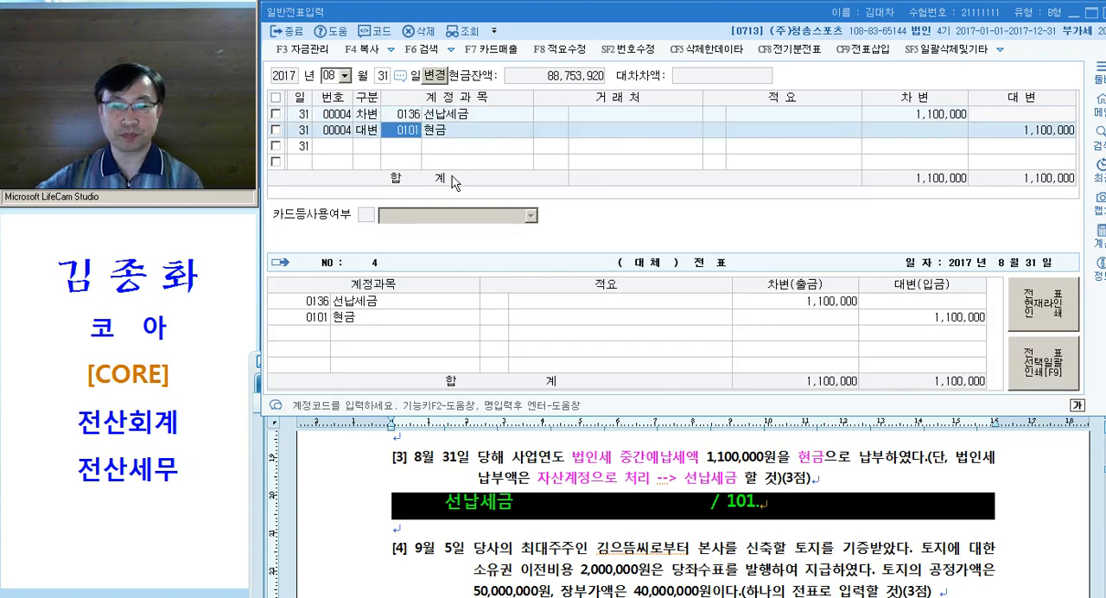
Switch to the exam document and color "토지를 기증받았다" magenta in question [4]
left_click(615, 475)
scroll(625, 478, "down", 2)
scroll(625, 478, "down", 2)
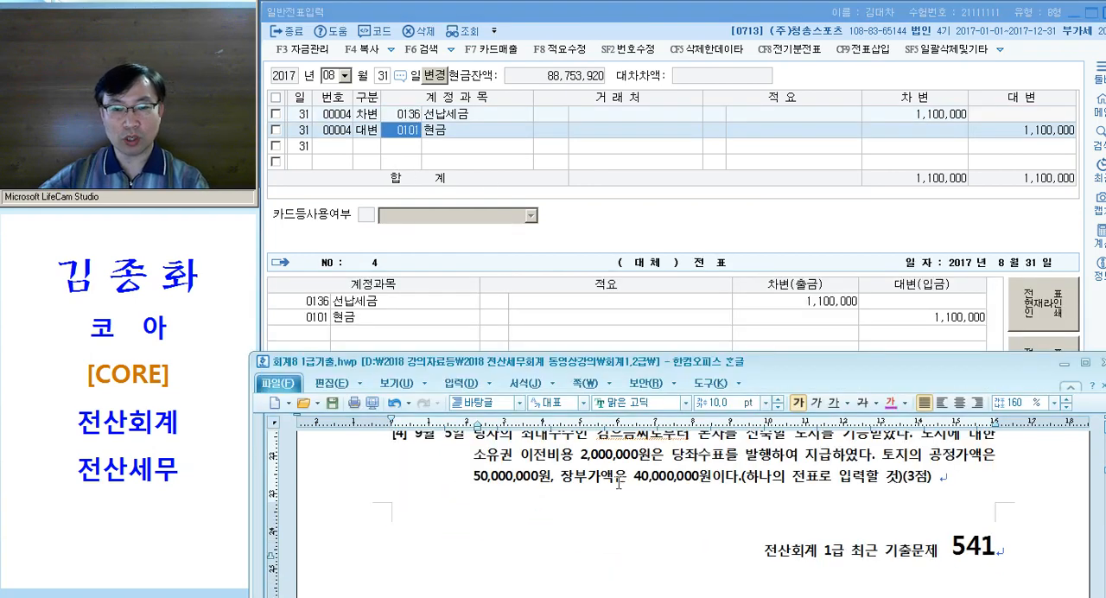
left_click_drag(548, 455, 618, 458)
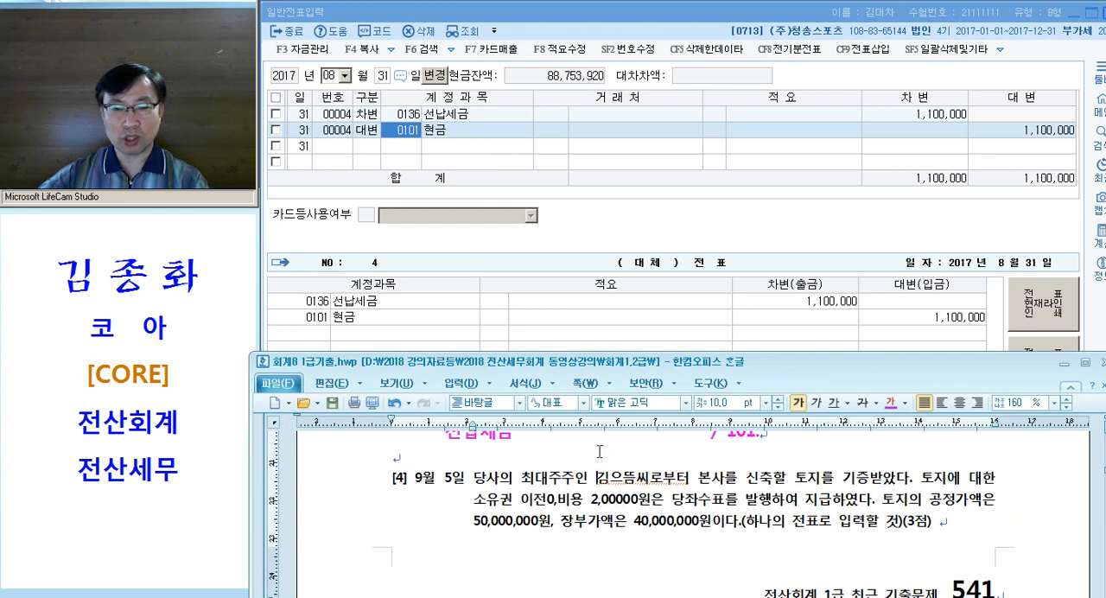
left_click_drag(784, 480, 910, 480)
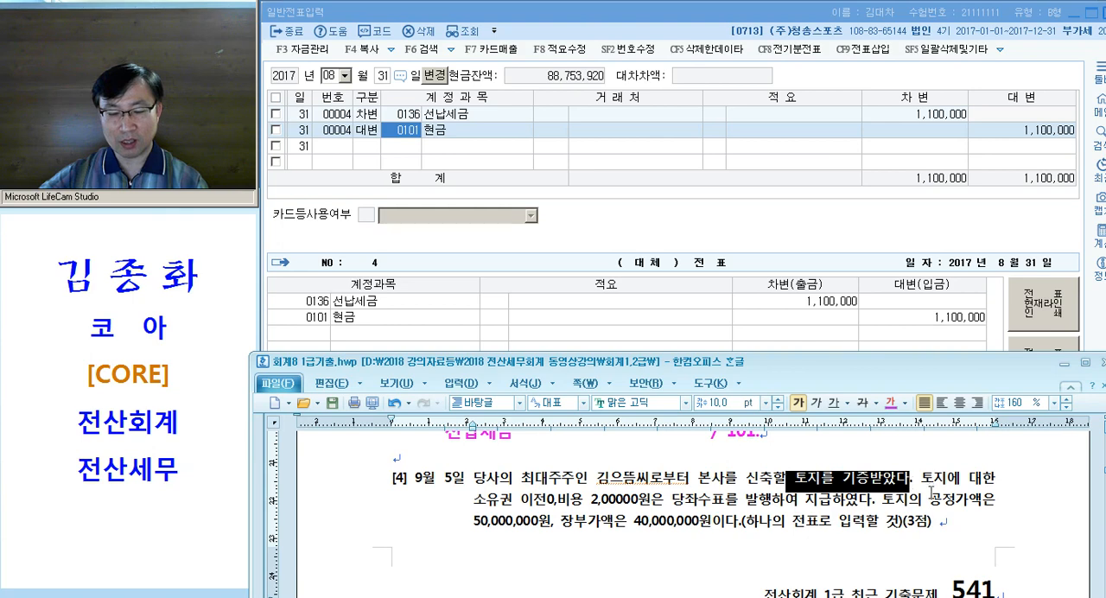
key("ctrl+m")
key("d")
left_click(860, 486)
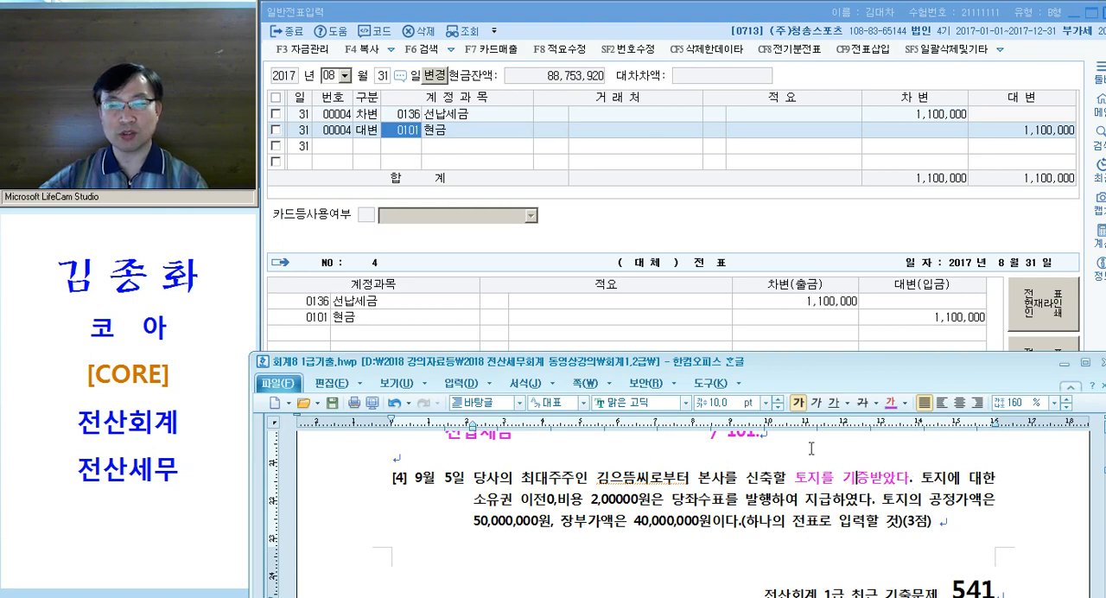
Remove the stray "0," from the middle of "이전0,비용" in question [4] of the exam document
mouse_move(799, 368)
left_mouse_down()
mouse_move(804, 307)
mouse_move(807, 350)
left_mouse_up()
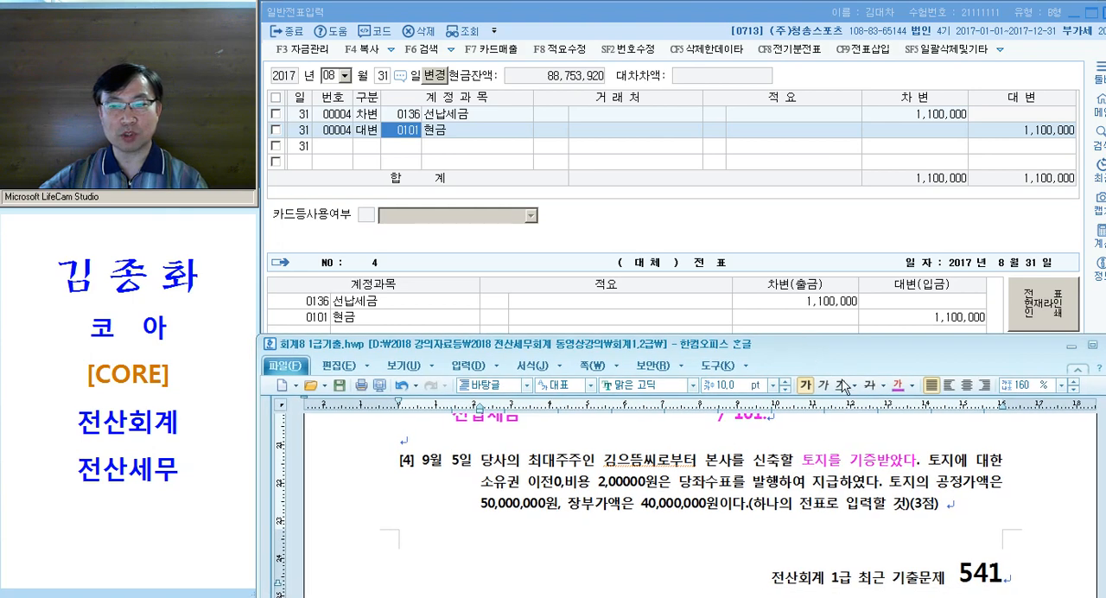
scroll(895, 503, "up", 1)
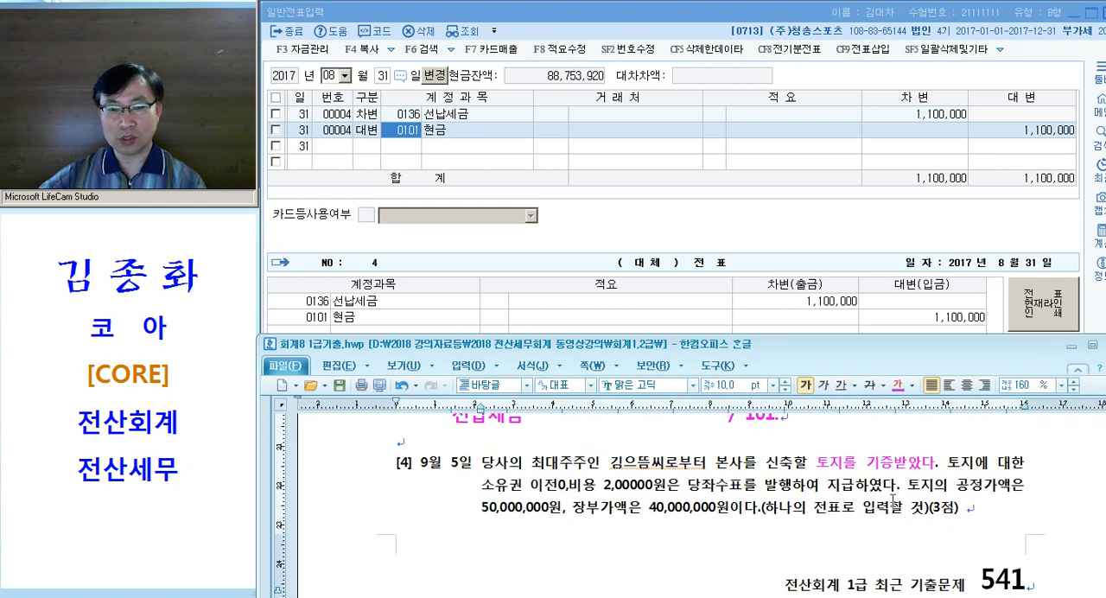
left_click(627, 513)
left_click(559, 486)
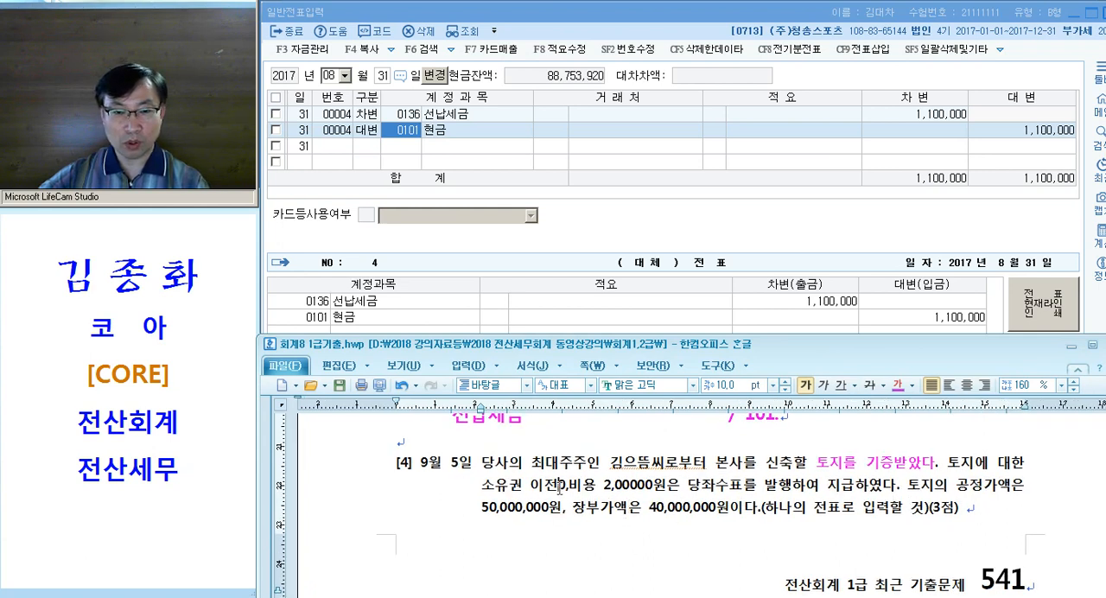
key("Delete")
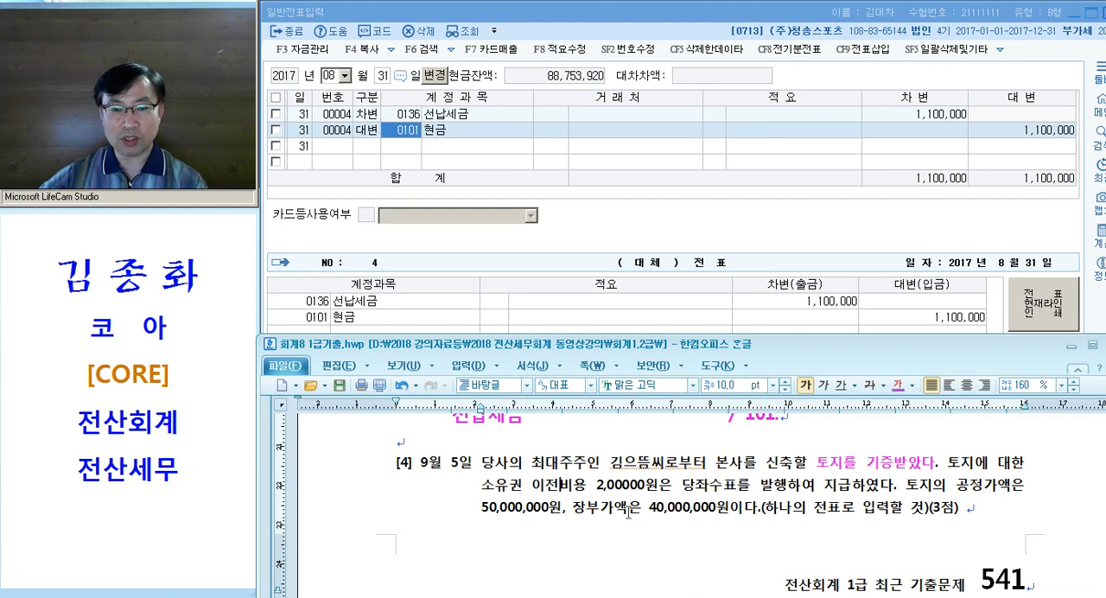
Color "당좌수표를 발행", "공정가액" and "50,000,000원" magenta in question [4]
left_click_drag(682, 489, 783, 491)
key("ctrl+m")
key("d")
left_click(798, 538)
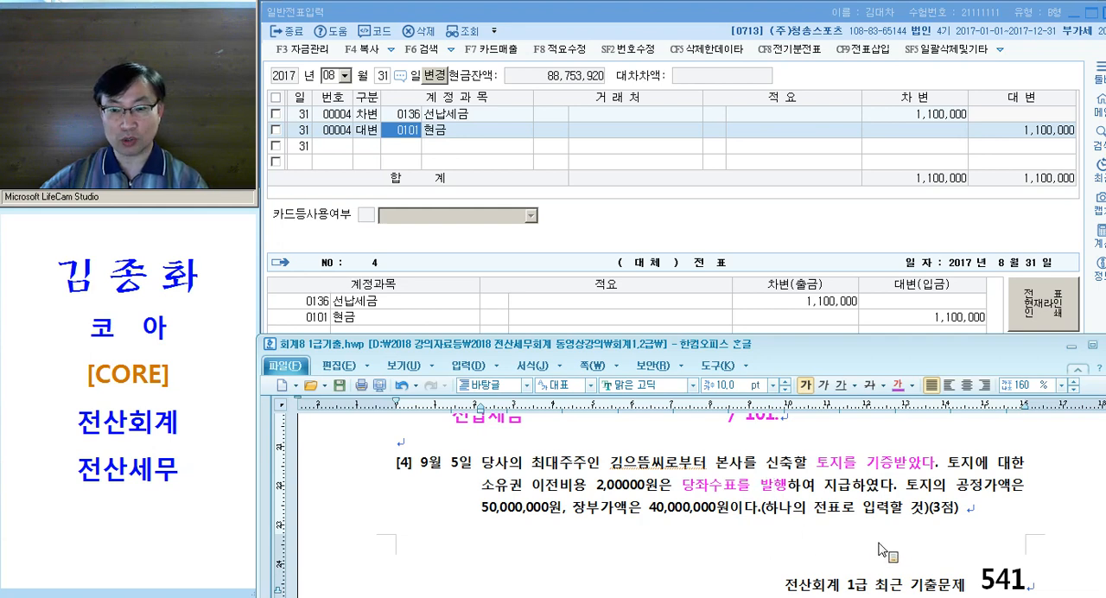
left_click_drag(956, 485, 1013, 484)
key("ctrl+m")
key("d")
left_click_drag(482, 510, 560, 513)
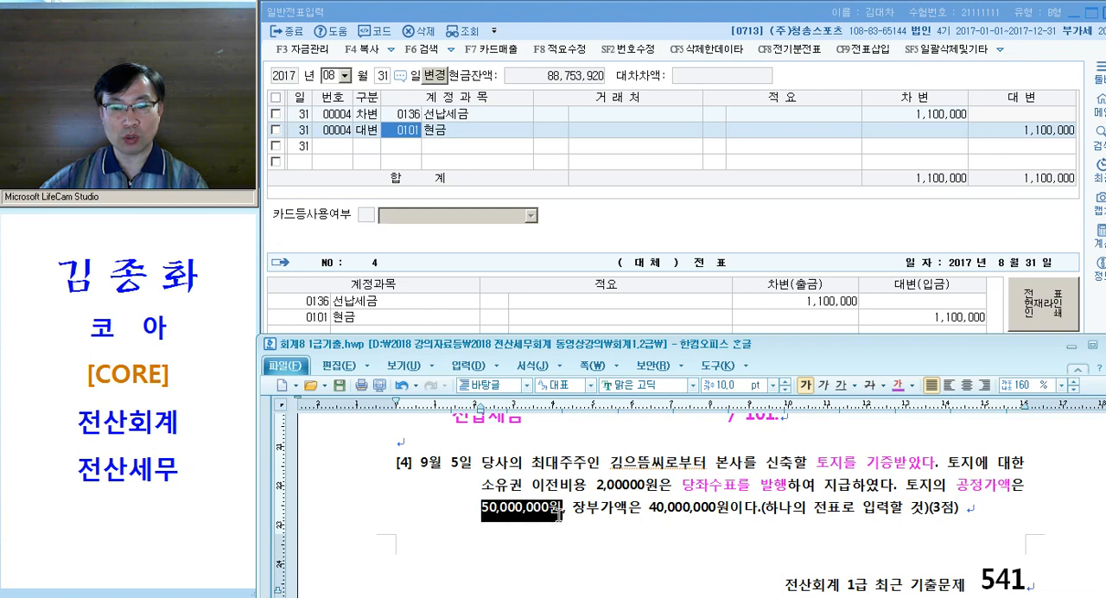
key("ctrl+m")
key("d")
left_click_drag(755, 510, 933, 511)
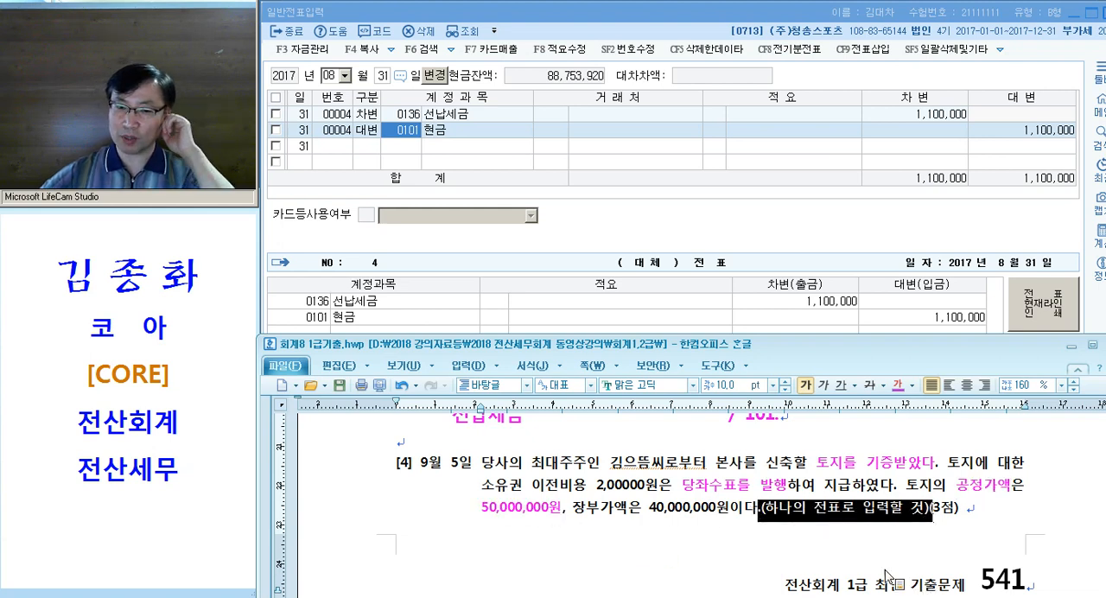
left_click(771, 544)
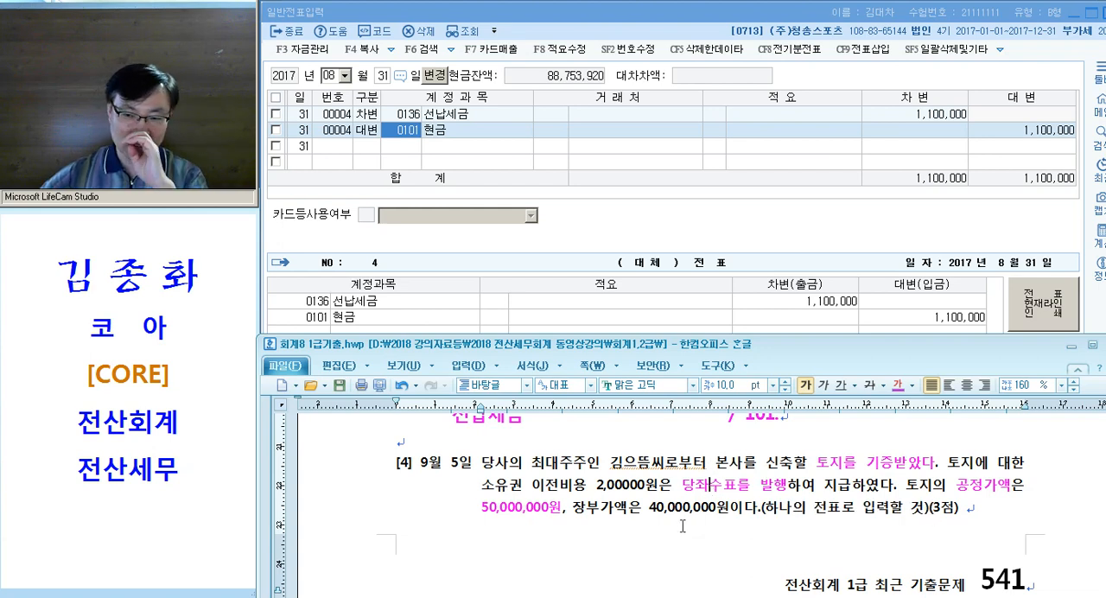
Write the answer entry "201.토지 / 자산수증이익" below question [4], with a wide gap before the slash
scroll(657, 497, "down", 3)
left_click(634, 491)
key("Tab")
type("201.")
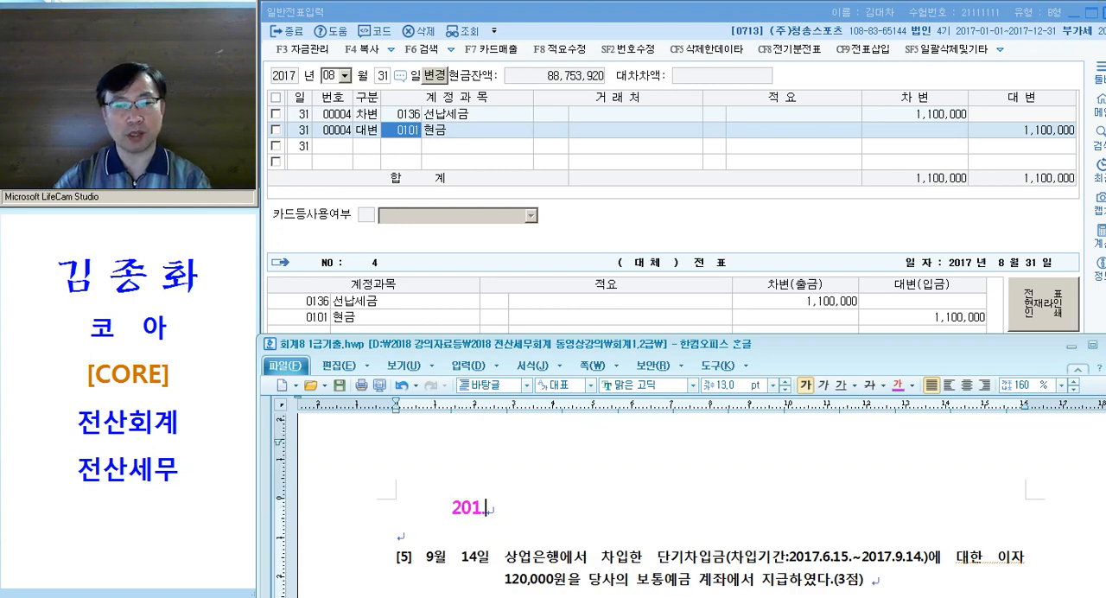
type("토    ")
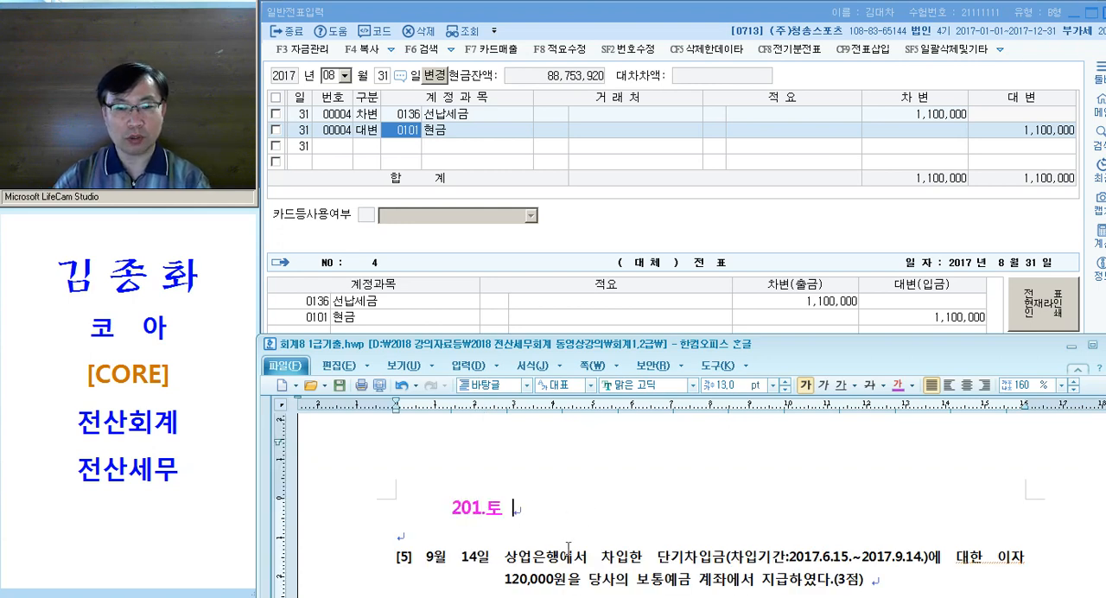
type("지")
key("Tab")
key("Tab")
key("Tab")
type("/ ")
type("자산수증이이")
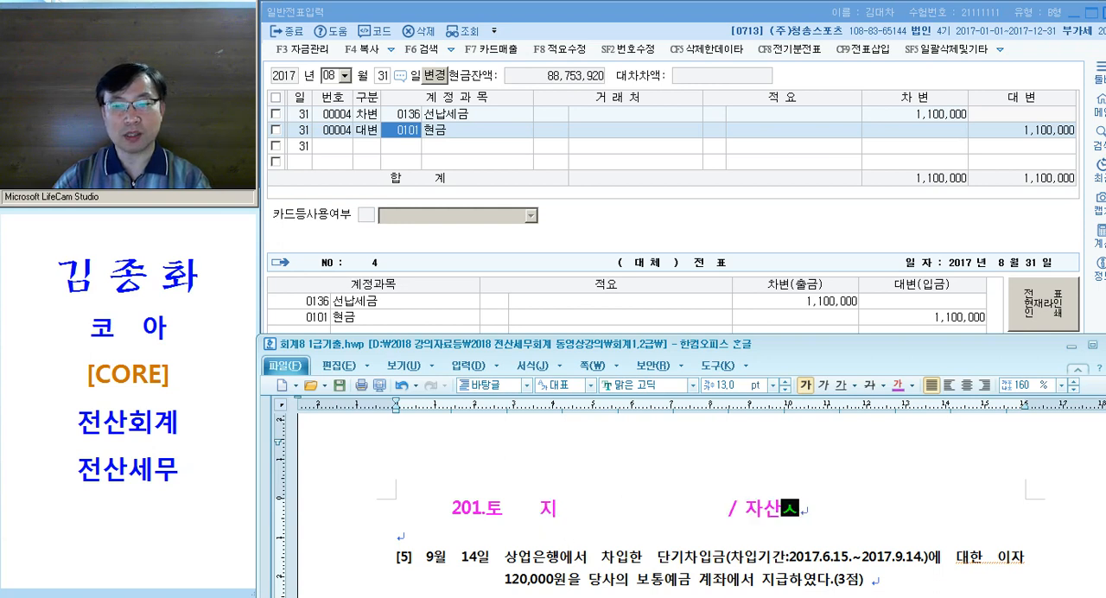
type("익")
key("Return")
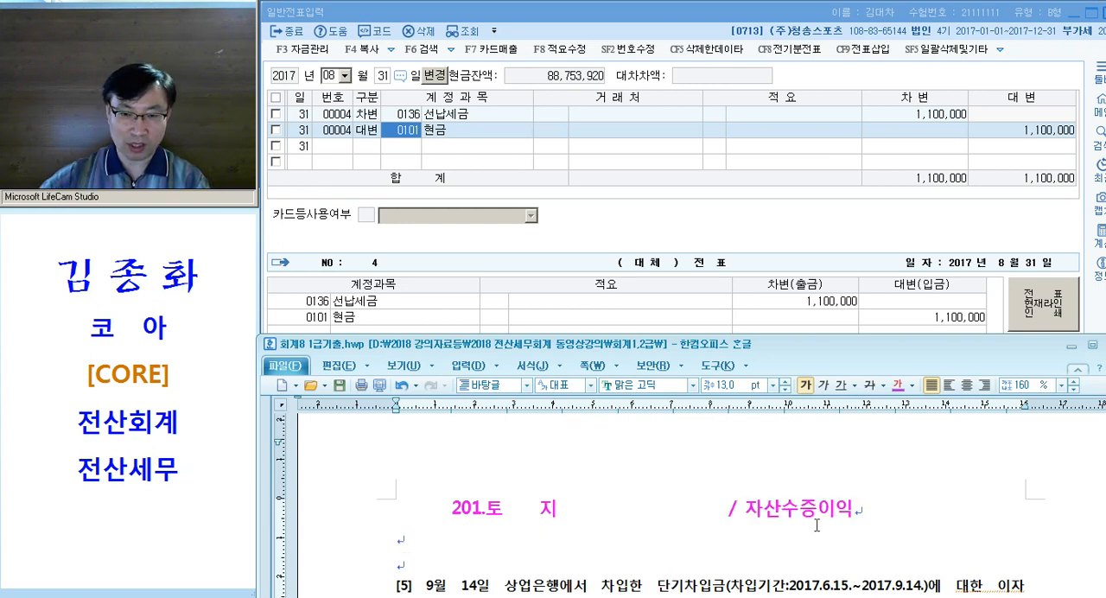
Add "102." on the second line of the answer, aligned under 자산수증이익
scroll(817, 524, "down", 2)
key("Tab")
key("Tab")
key("Tab")
key("Tab")
key("Tab")
key("Tab")
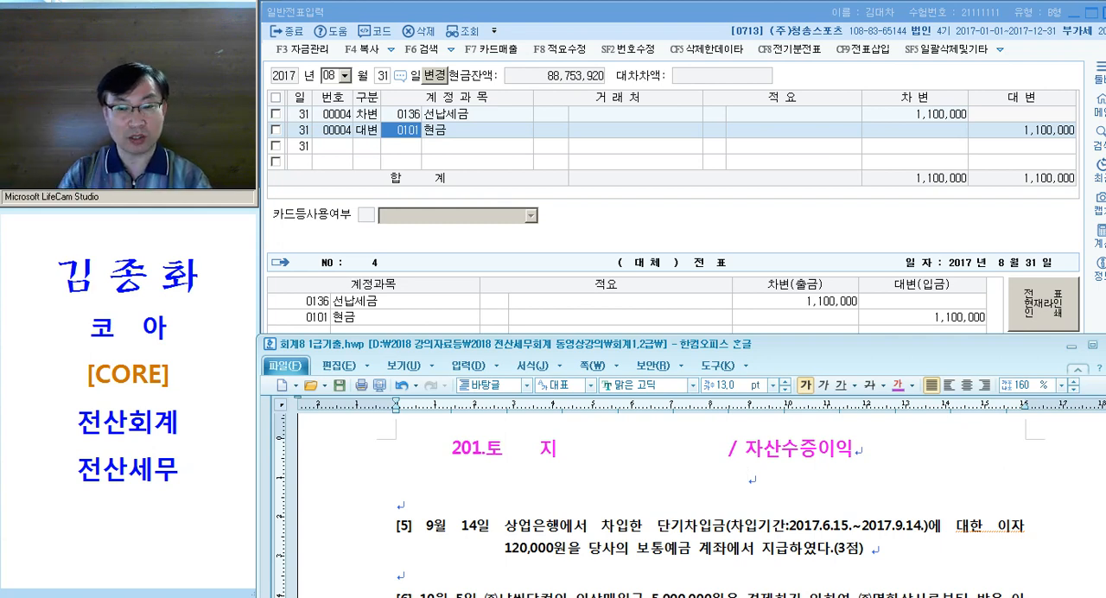
type("102.")
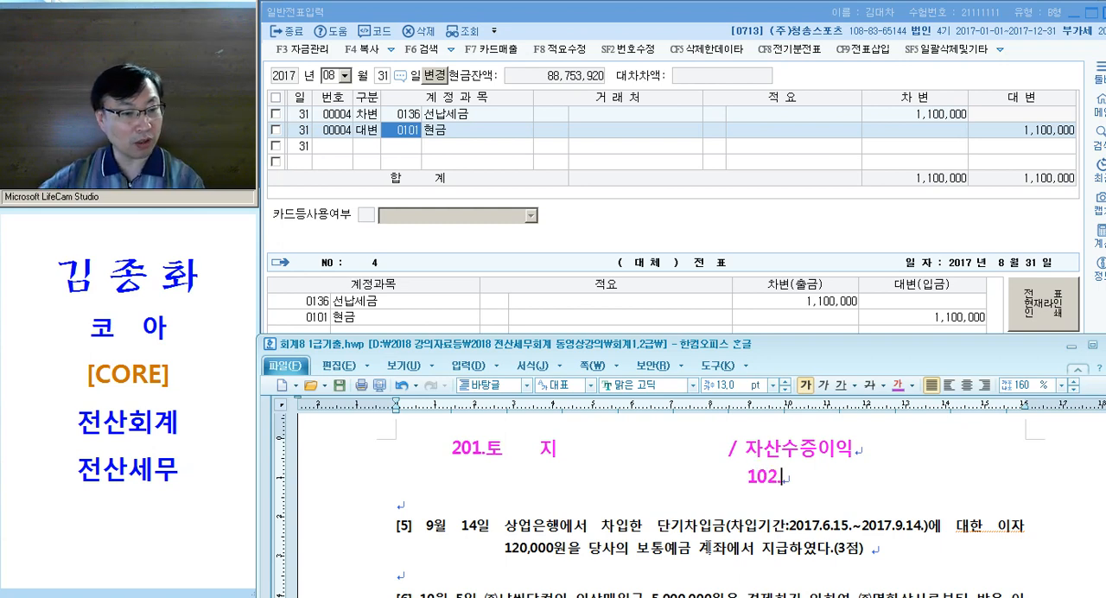
Insert the "↳" arrow symbol from the Unicode character table on the line beneath 토지
left_click_drag(572, 451, 703, 452)
left_click(560, 467)
scroll(502, 476, "up", 1)
left_click(462, 490)
key("Tab")
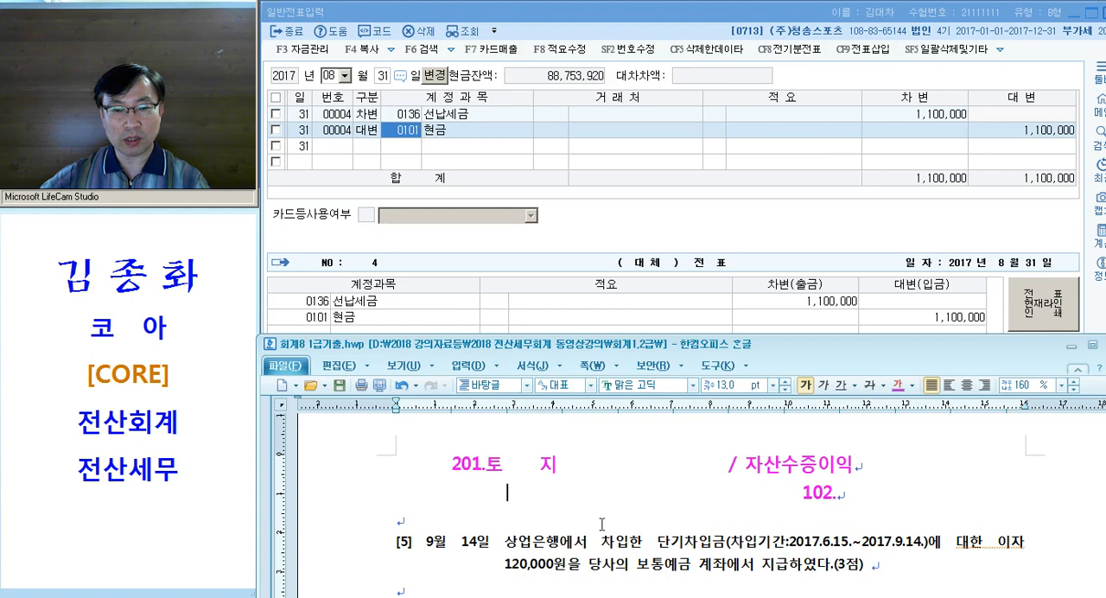
left_click(472, 368)
left_click(497, 464)
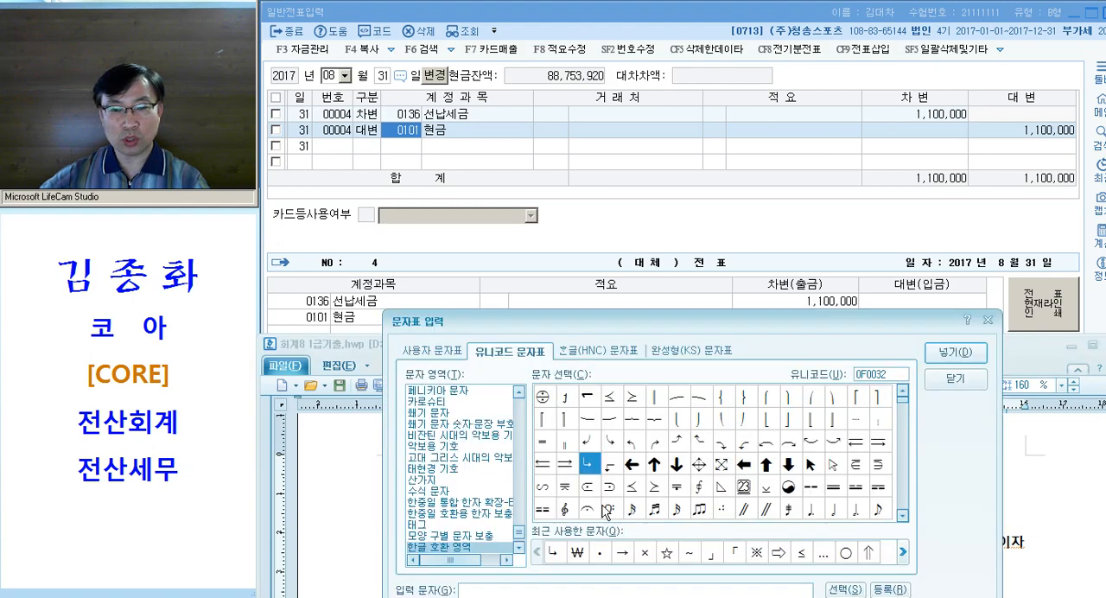
left_click(949, 353)
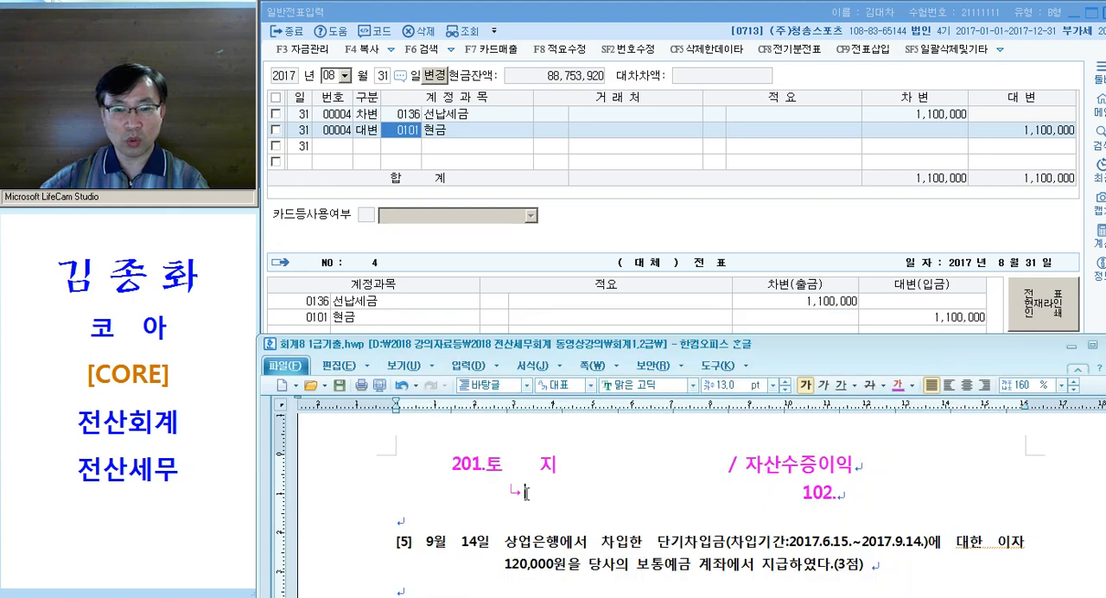
Write "공정가" after the arrow and remove the extra spacing so "102." lines up under 자산수증이익 again
type("공정가")
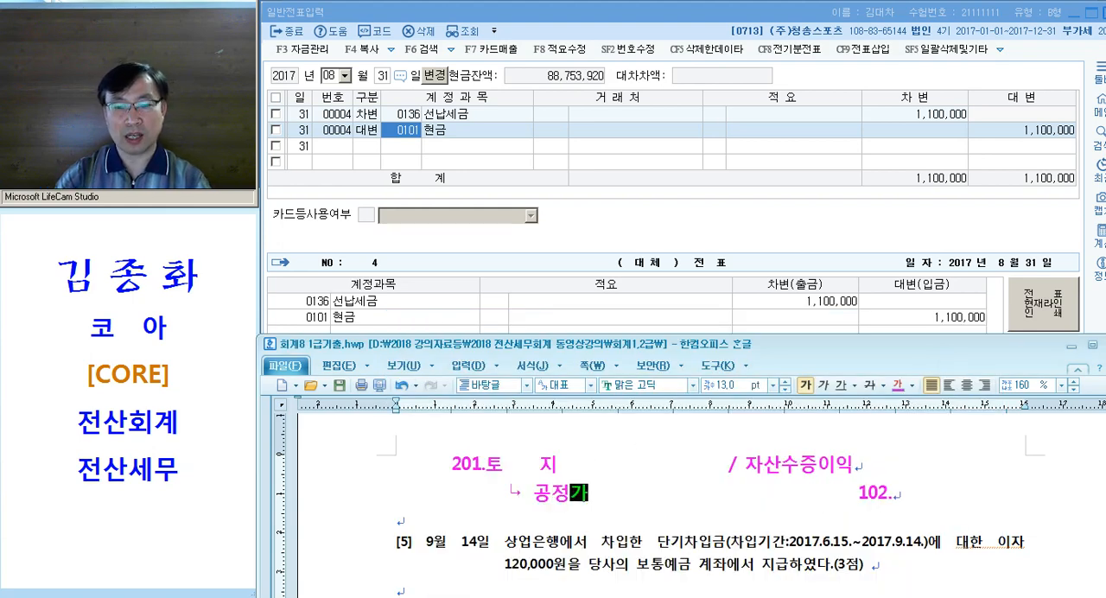
key("Delete")
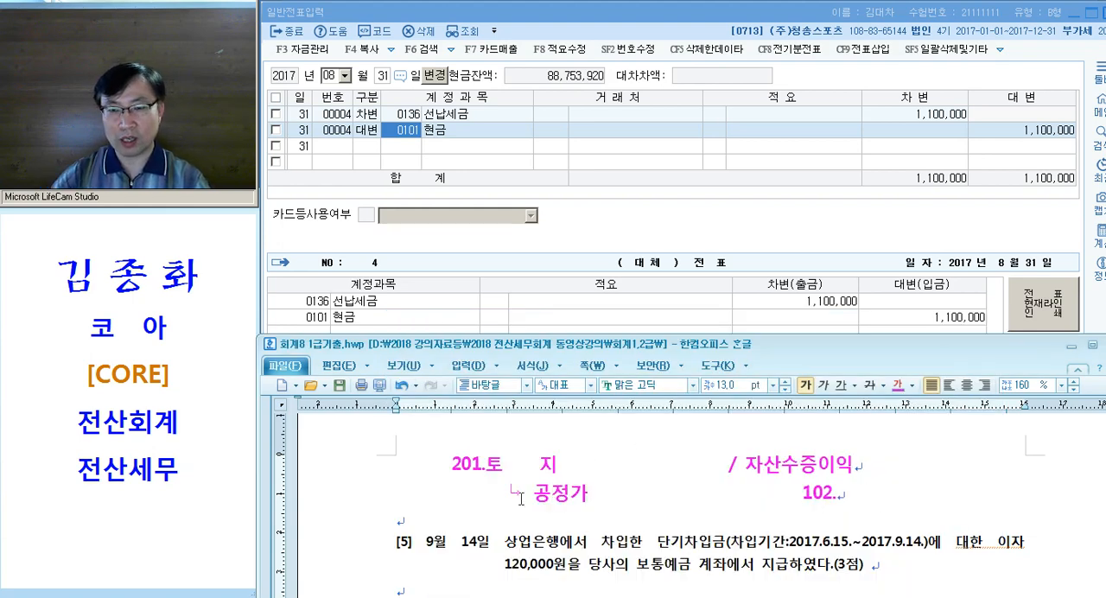
key("Delete")
left_click_drag(597, 493, 508, 493)
left_click(508, 493)
left_click_drag(321, 475, 321, 488)
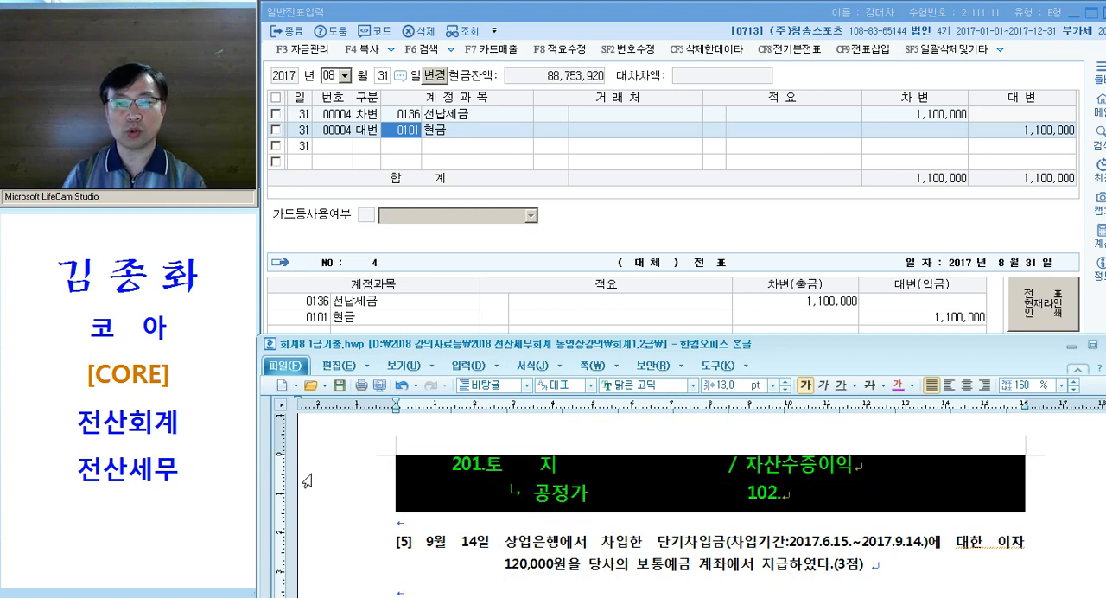
Switch to the 일반전표입력 window in KcLep and set the voucher date to September 5 (09월 5일)
left_click(398, 145)
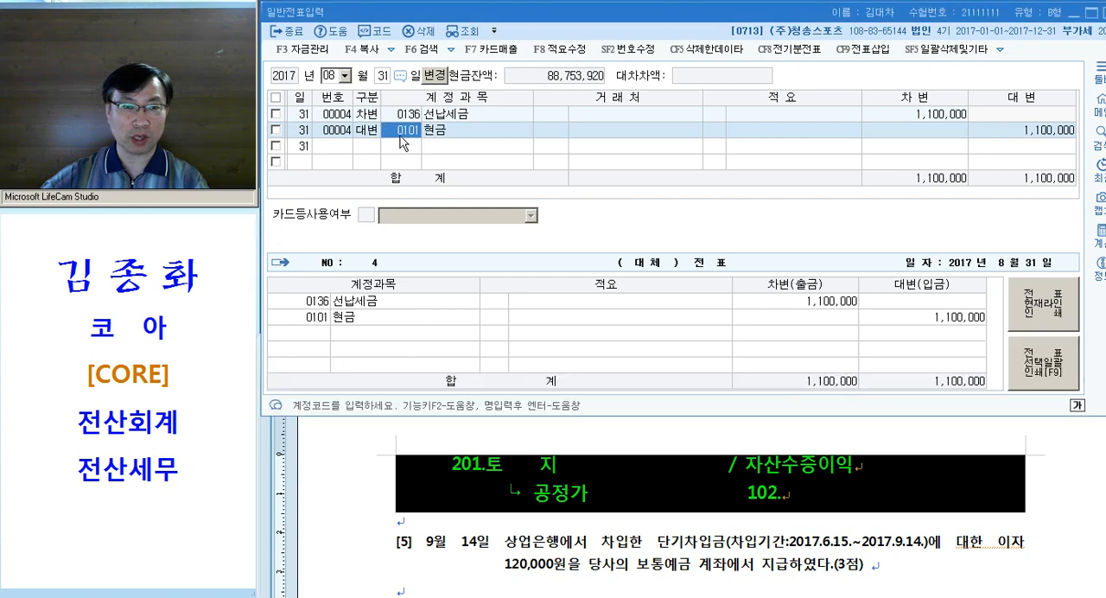
type("095")
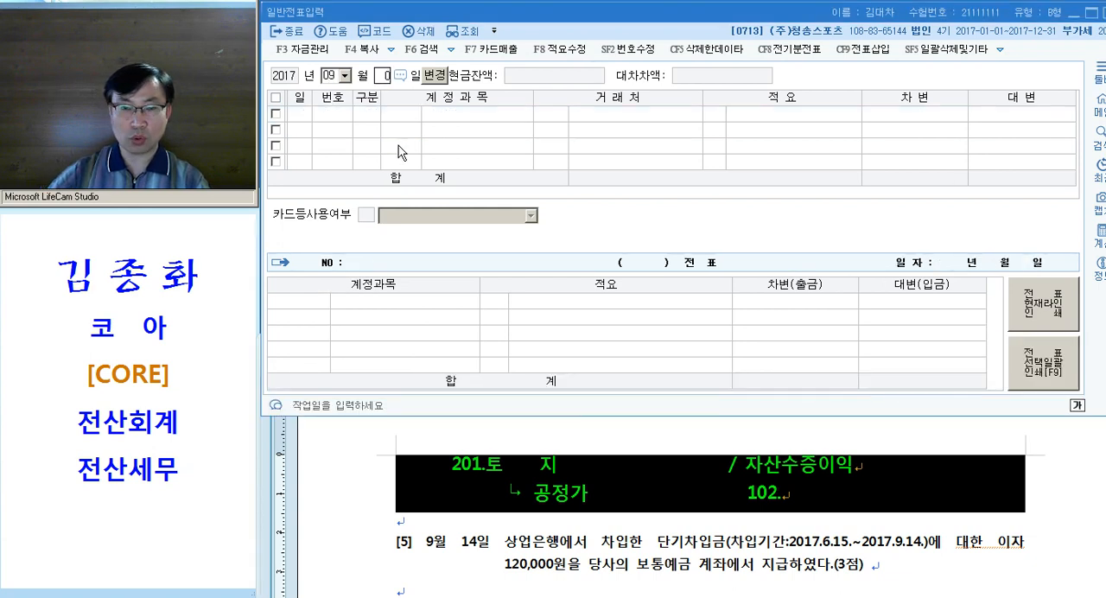
key("Return")
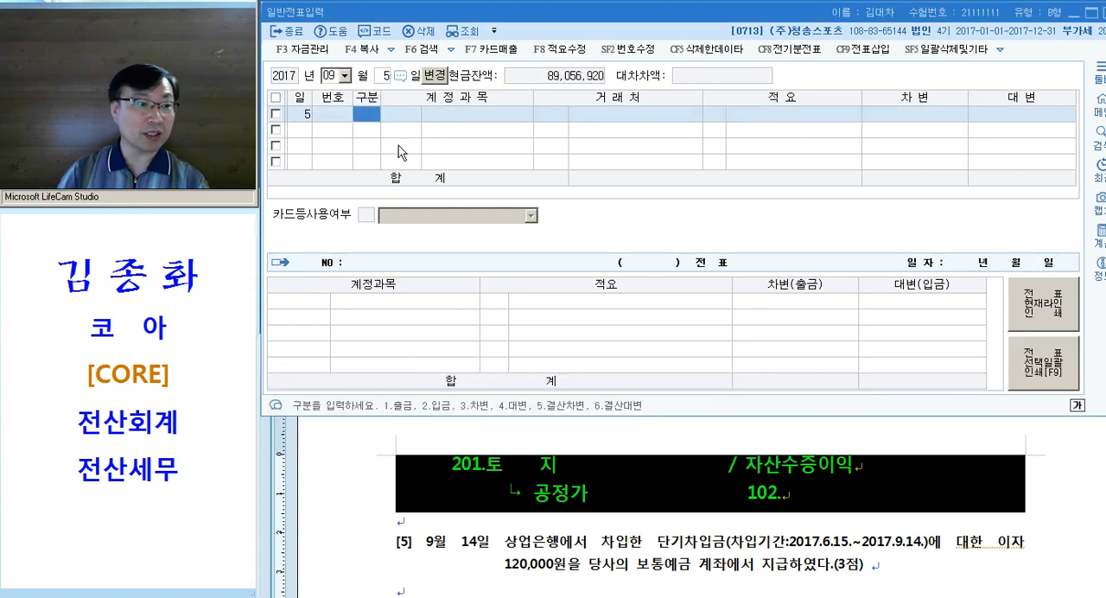
left_click(593, 489)
left_click_drag(541, 471, 650, 469)
left_click_drag(758, 473, 840, 471)
left_click_drag(768, 494, 884, 502)
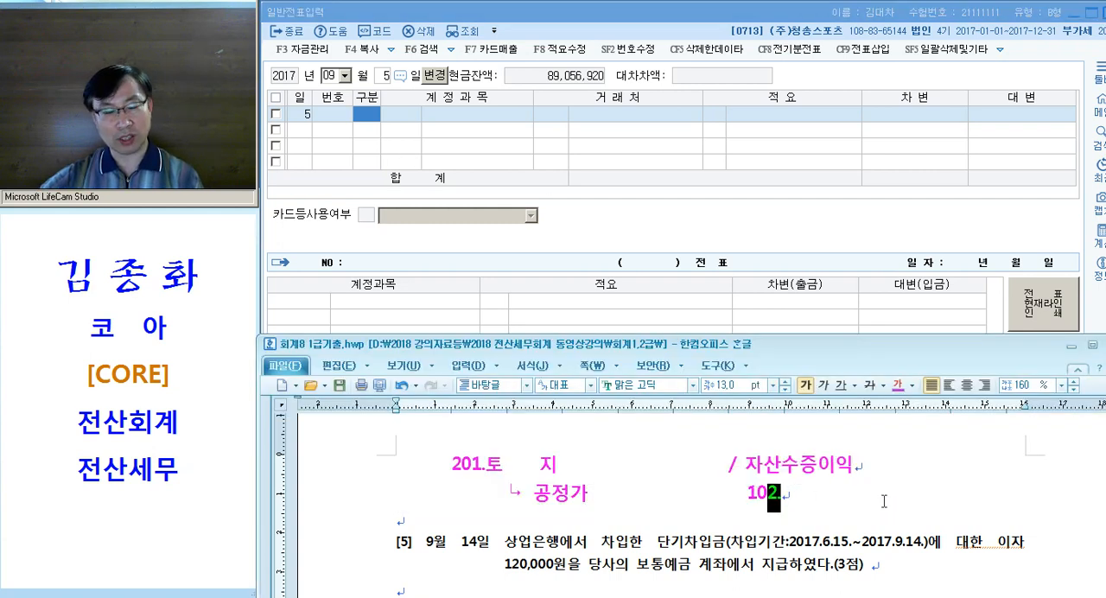
left_click_drag(748, 466, 873, 469)
left_click_drag(758, 493, 914, 485)
left_click(899, 484)
Start a credit (대변) line in the voucher and look up accounts matching "자산", going down to 0917 자산수증이익
left_click(367, 121)
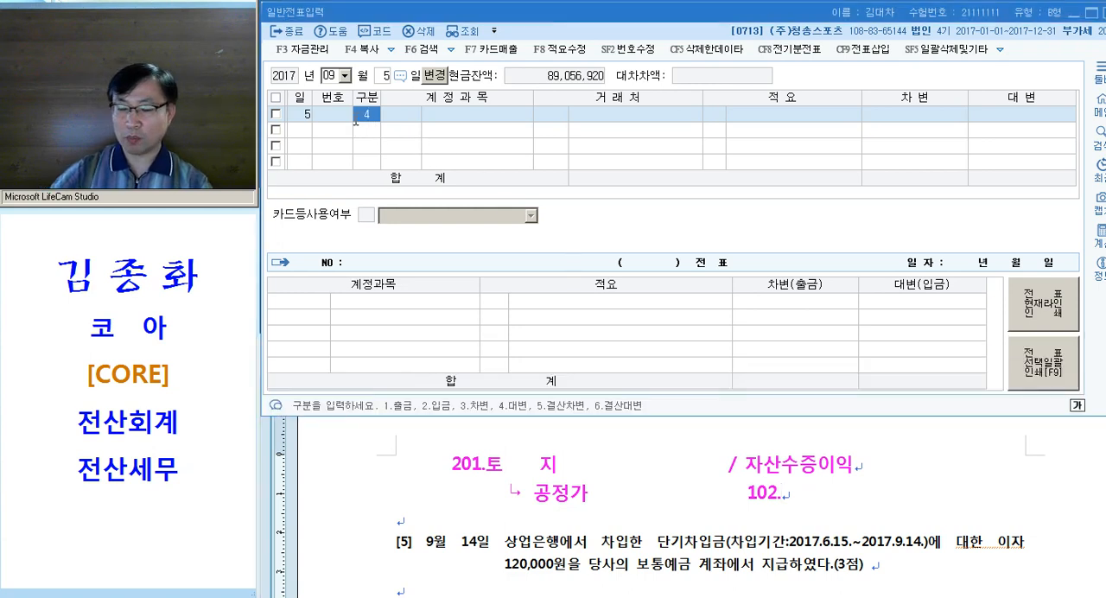
type("4")
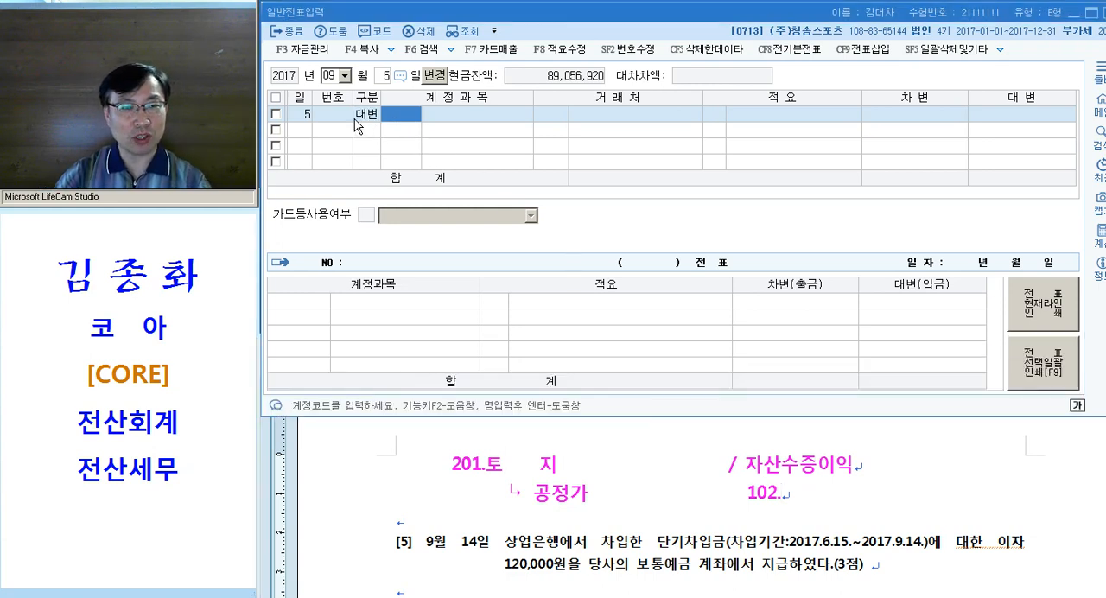
type("자산")
key("Return")
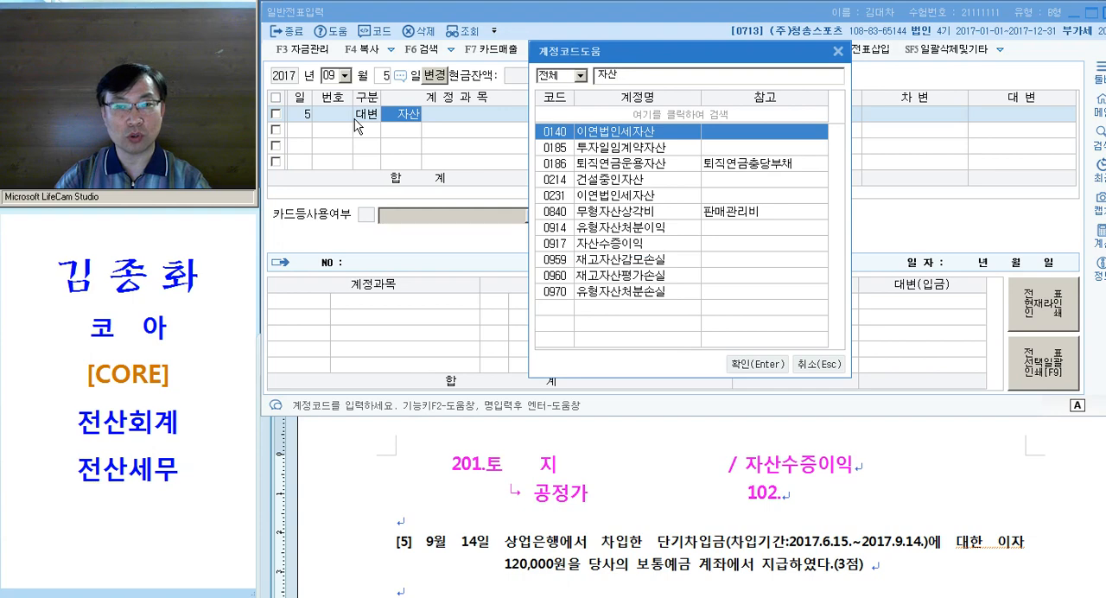
key("Down")
key("Down")
key("Down")
key("Down")
key("Down")
key("Down")
key("Down")
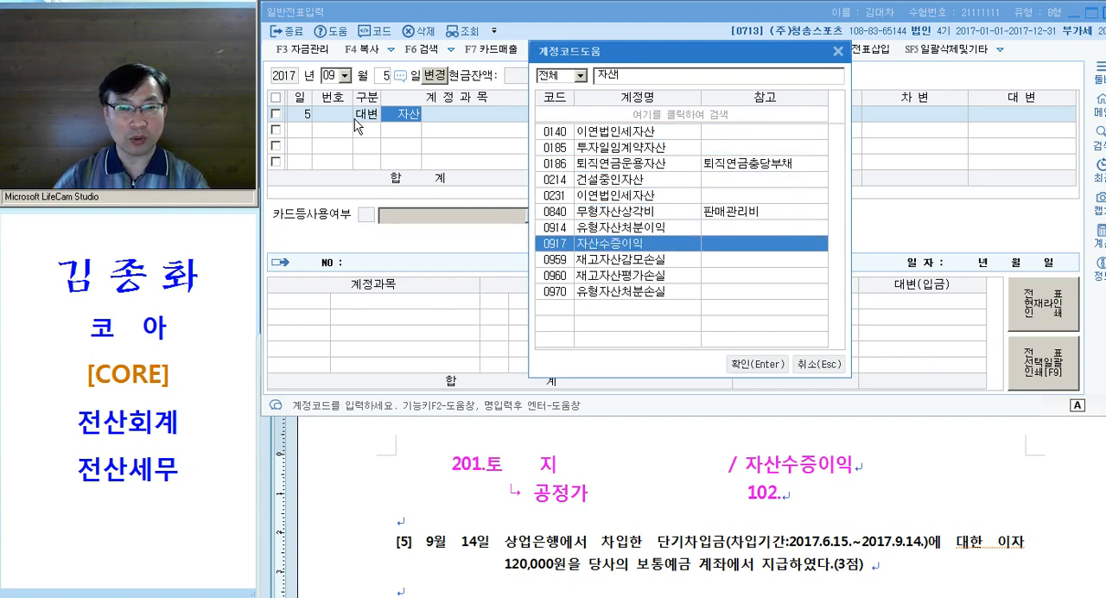
Narrow the account search to "수증", choose 0917 자산수증이익 and enter a credit amount of 50,000,000
key("BackSpace")
key("BackSpace")
type("수증이")
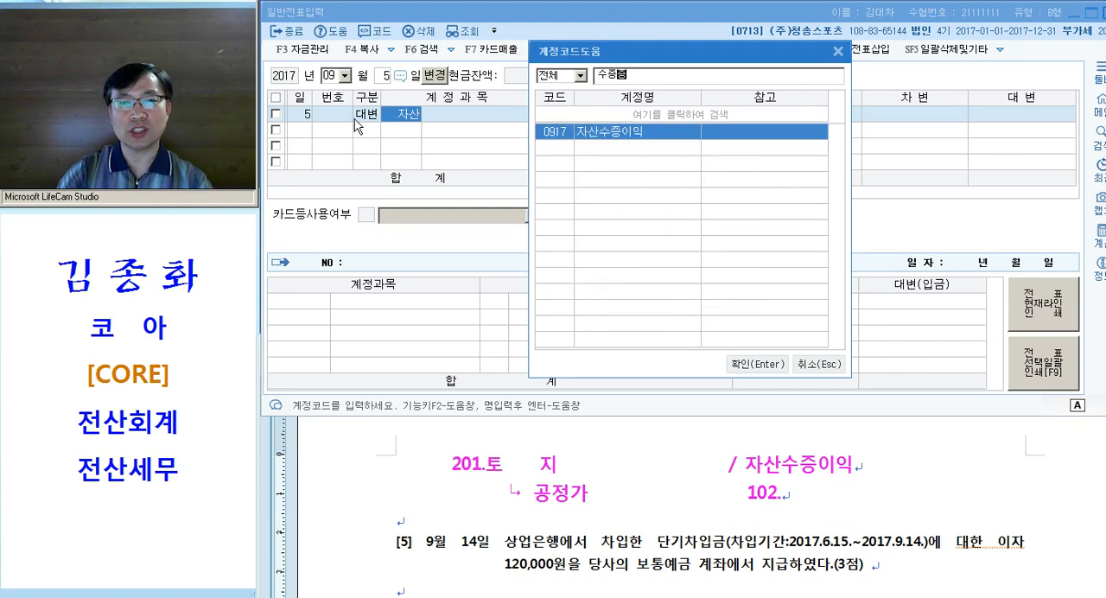
key("Return")
key("Return")
key("Return")
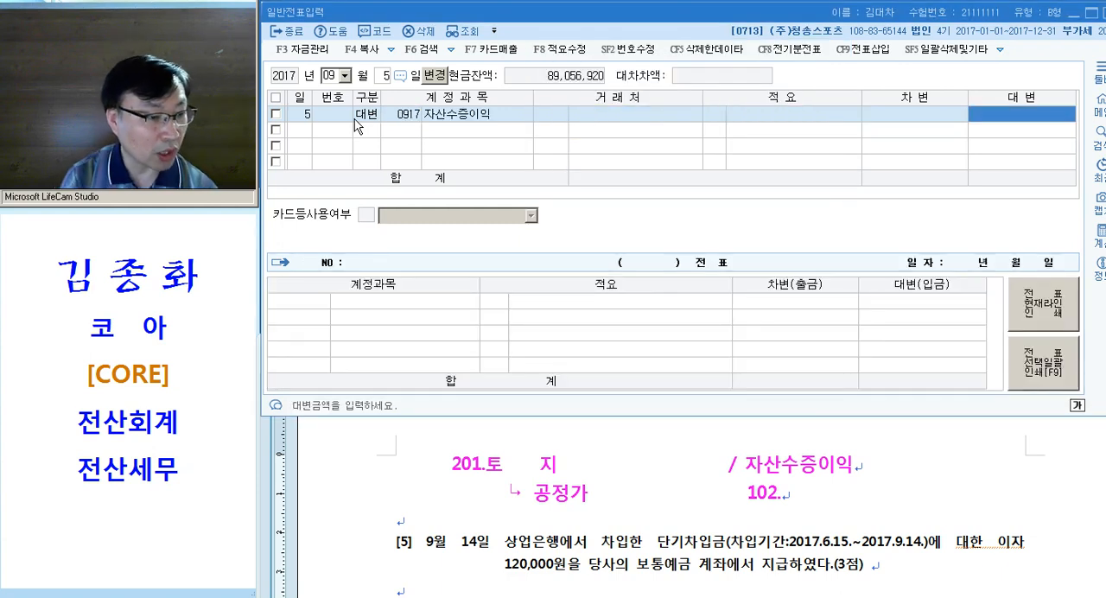
type("50000000")
key("Return")
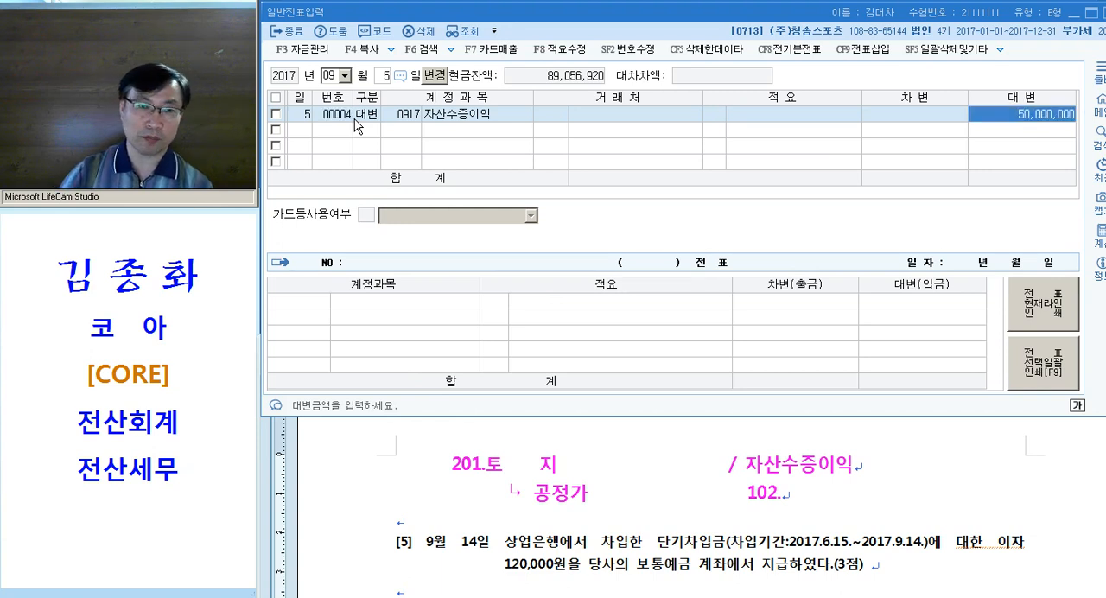
Add a credit (대변) line for 0102 당좌예금 with blank 거래처 and 적요 and an amount of 2,000,000
type("3")
key("Return")
type("102")
key("Return")
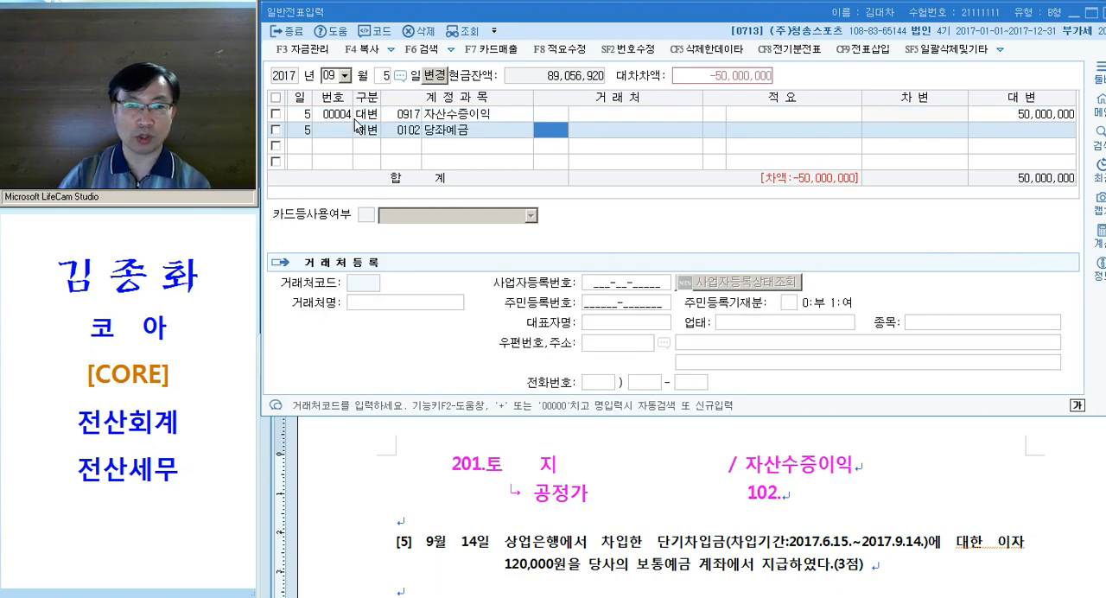
key("Return")
key("Return")
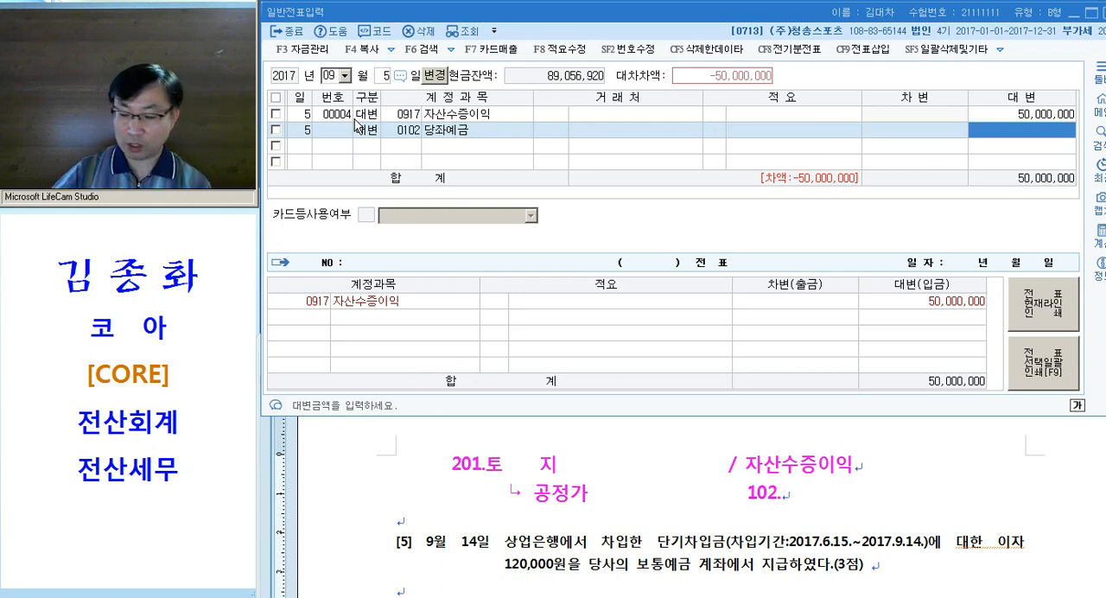
type("2000000")
key("Return")
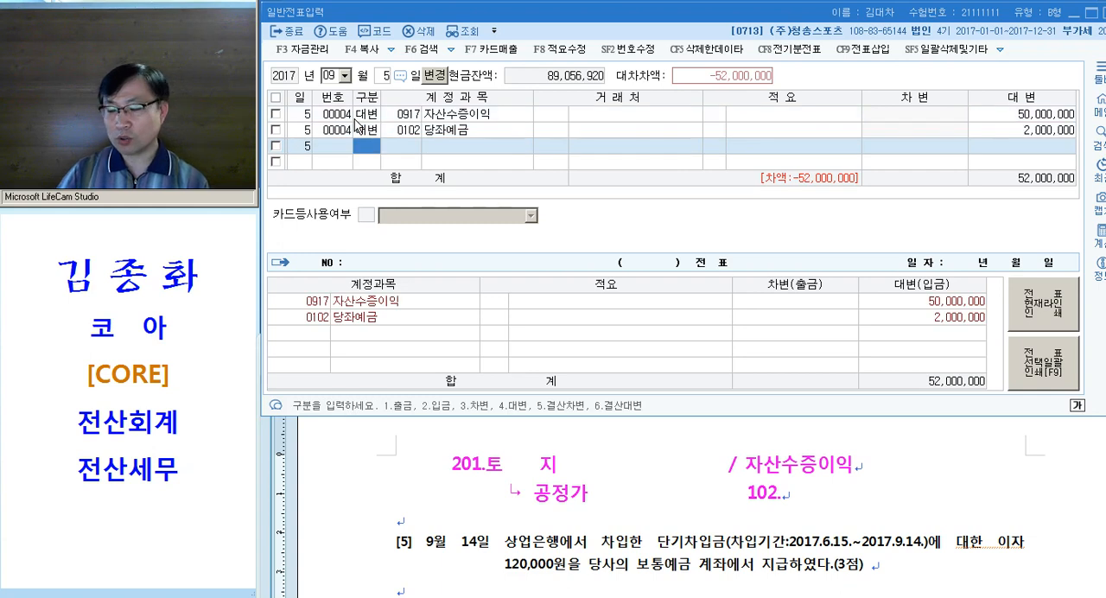
Add a debit (차변) line for 0201 토지 with 52,000,000 to balance the voucher
type("3")
key("Return")
type("201")
key("Return")
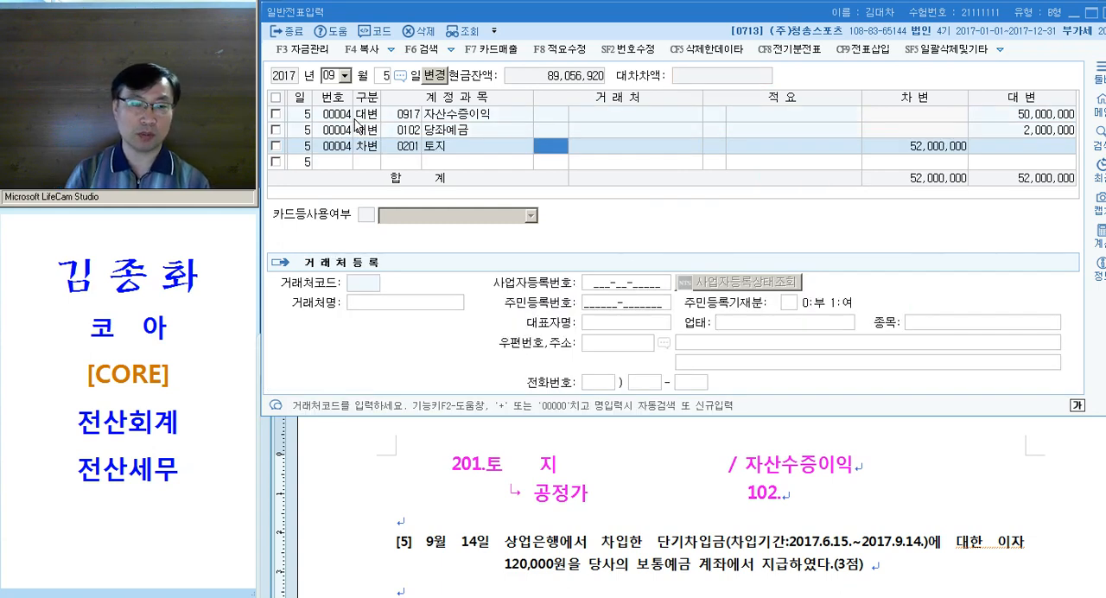
Complete the 0201 토지 debit line with blank 거래처 and 적요, and highlight the 201.토지 note in the exam document
key("Return")
key("Return")
key("Return")
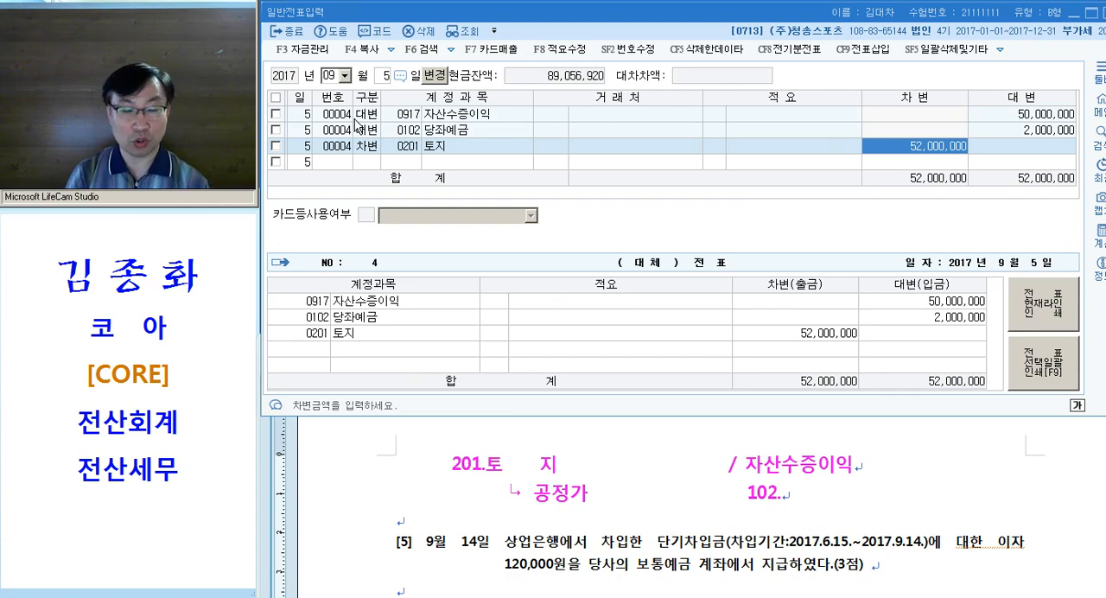
left_click_drag(450, 463, 699, 465)
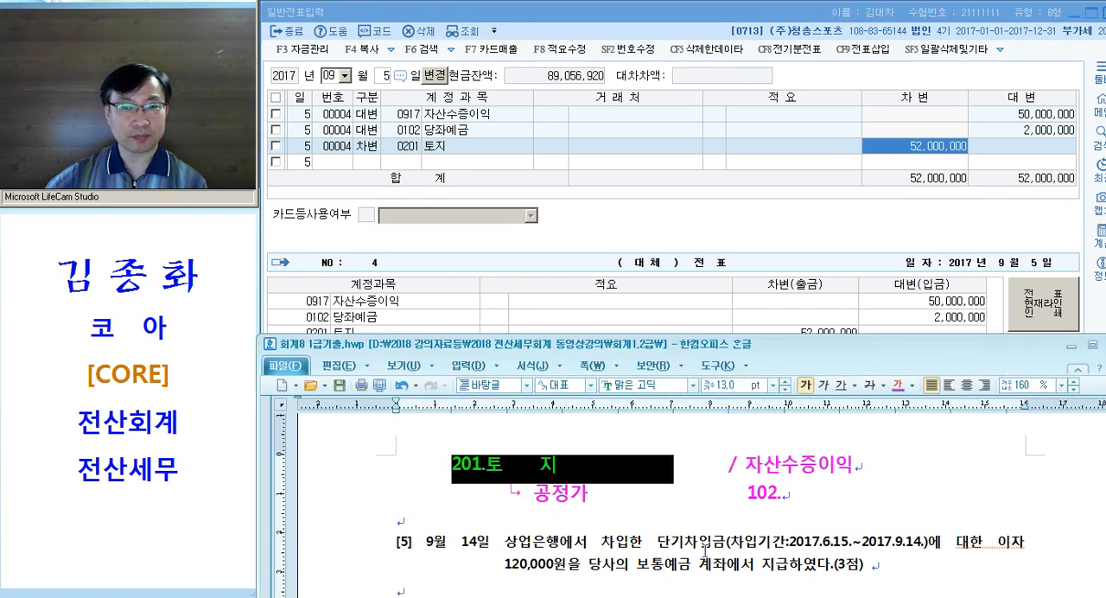
Colour the key terms 단기차입금, 이자 and 보통예금 magenta in question [5] of the exam document
scroll(700, 536, "down", 3)
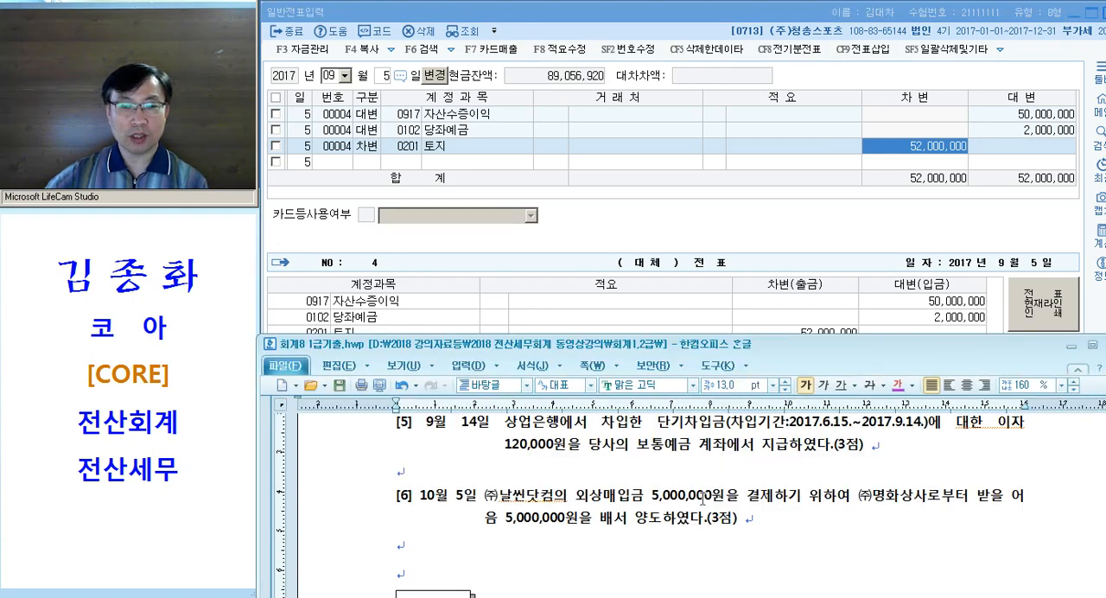
left_click_drag(657, 423, 726, 424)
scroll(752, 484, "up", 1)
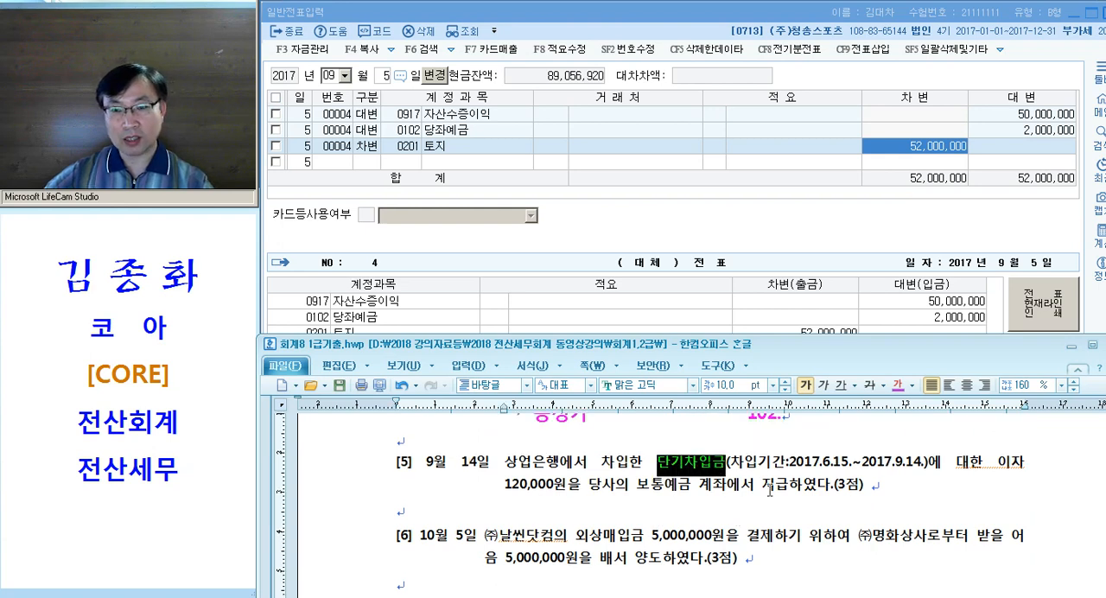
left_click_drag(995, 465, 1027, 465)
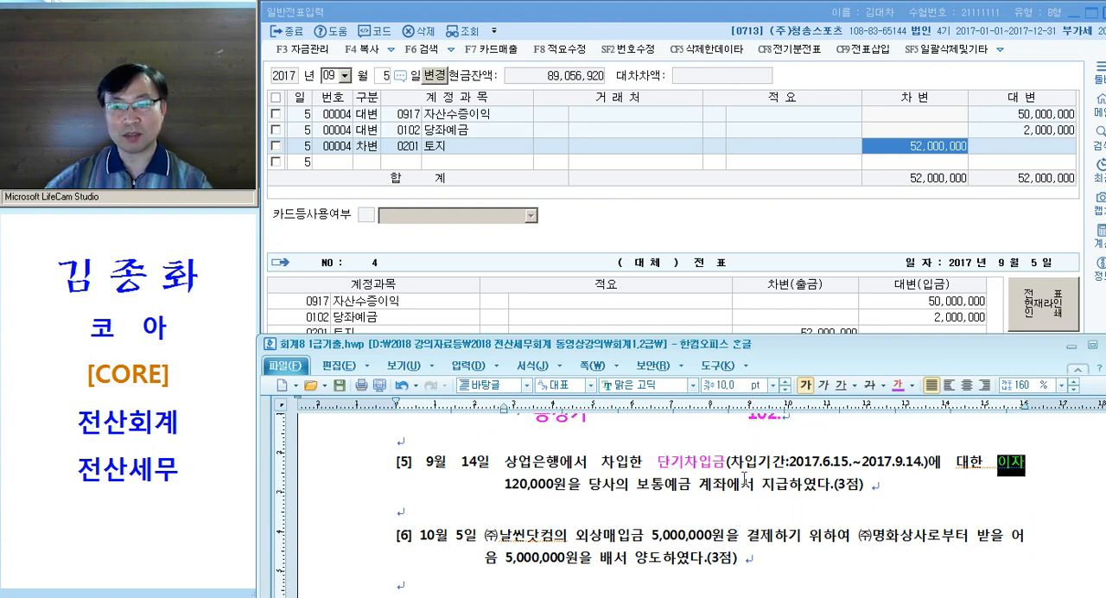
left_click(616, 496)
left_click_drag(638, 484, 560, 465)
left_click(761, 510)
left_click(996, 467)
left_click_drag(996, 467, 747, 491)
scroll(748, 493, "down", 2)
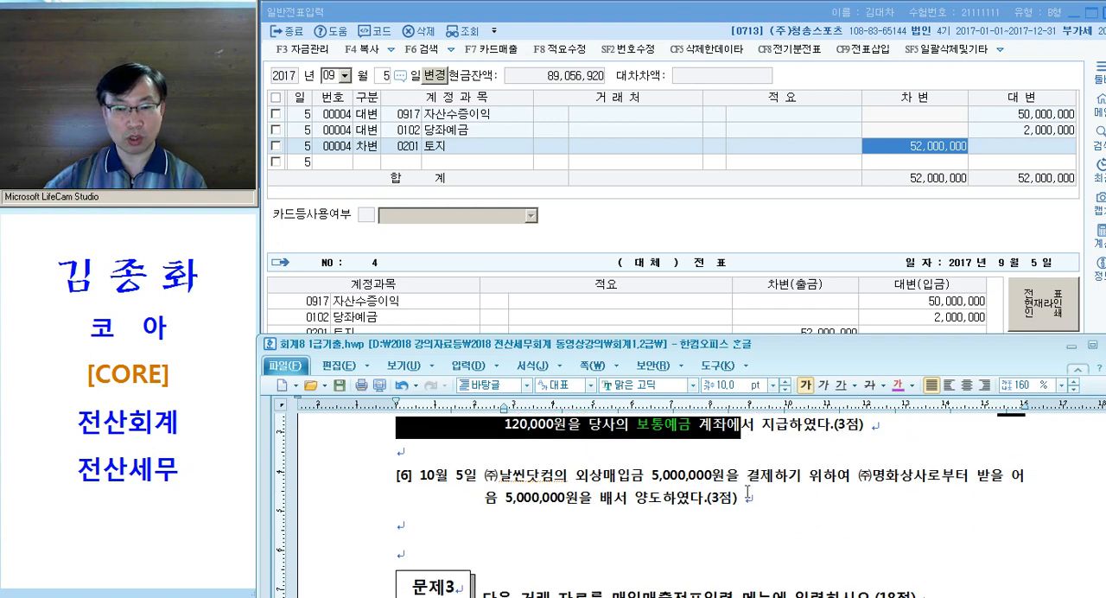
Write the journal note "이자비용 / 103." on the line below question [5] and select that line
left_click(672, 453)
scroll(689, 477, "up", 1)
key("Tab")
type("이자비용")
key("Tab")
key("Tab")
key("Tab")
key("Tab")
type("/ 103.")
key("Return")
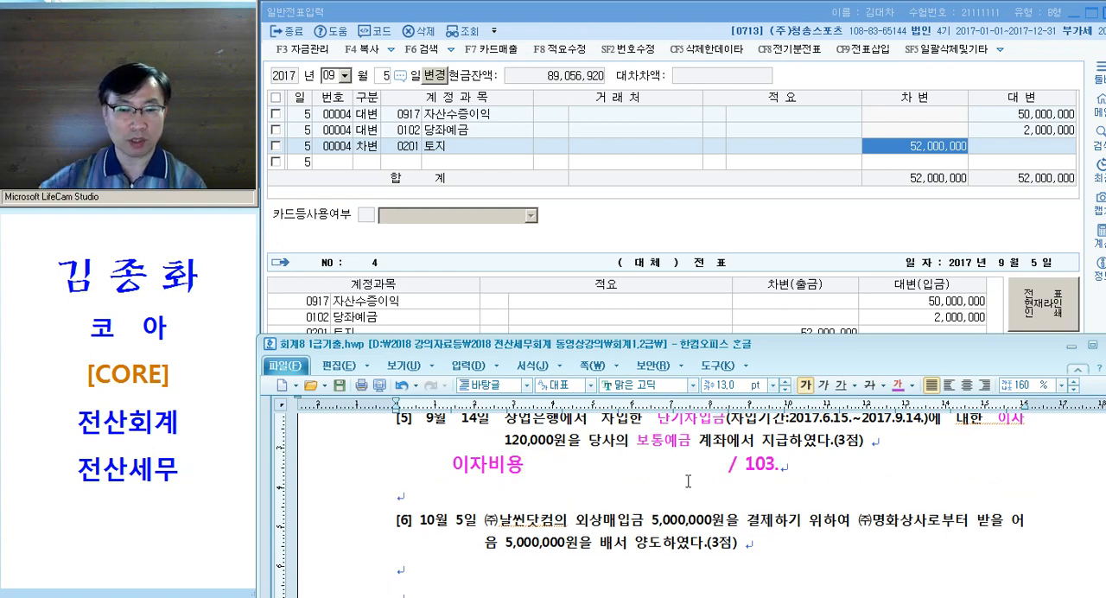
left_click(391, 473)
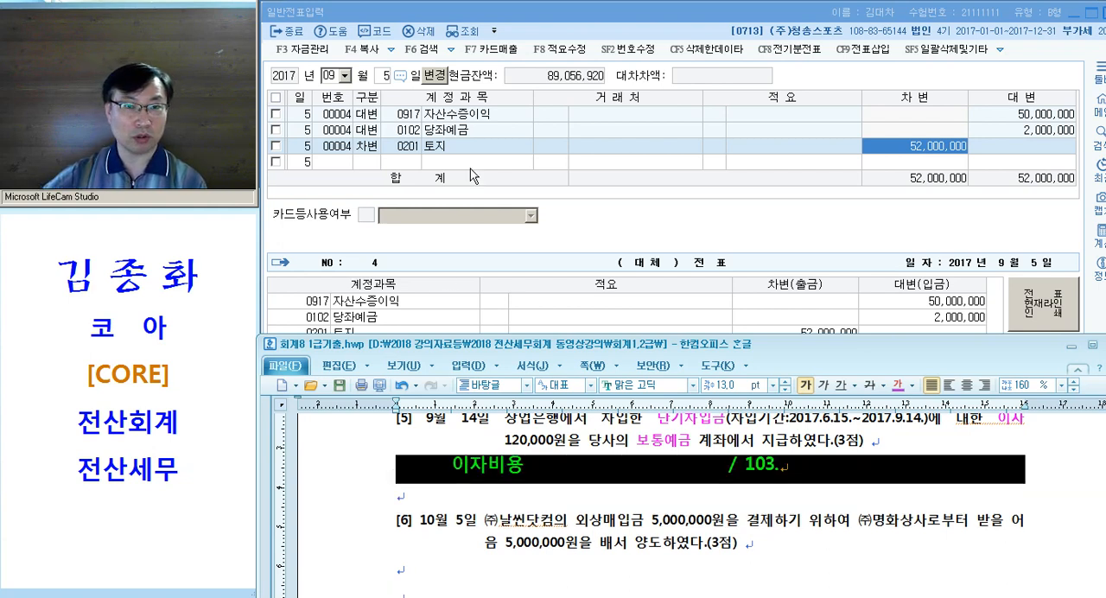
Set the voucher entry date to September 14 and start a debit (차변) line
left_click(467, 144)
type("14")
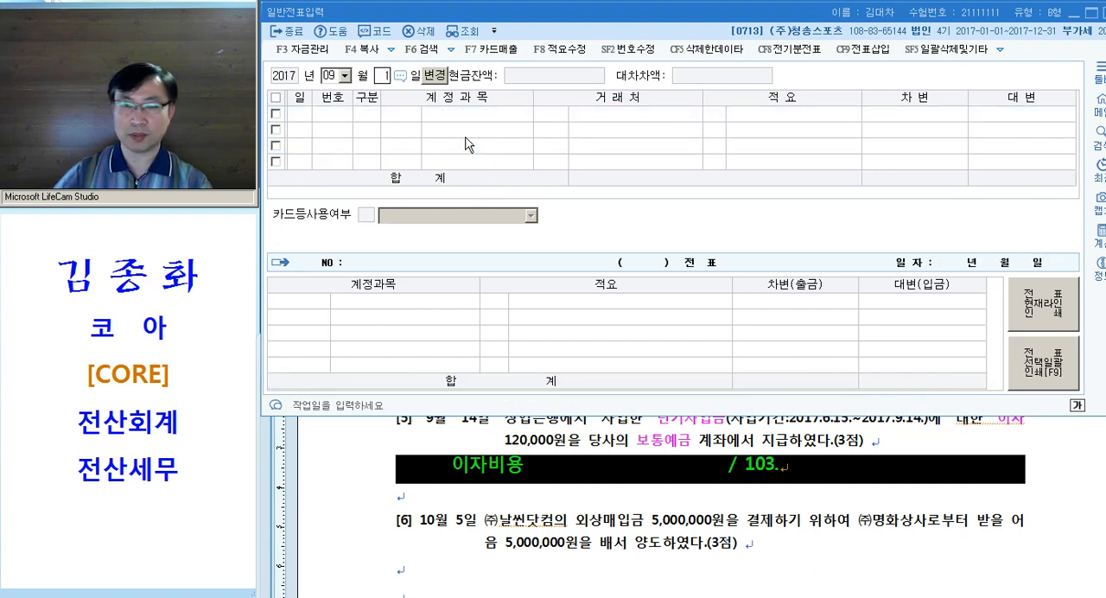
key("Return")
type("3")
key("Return")
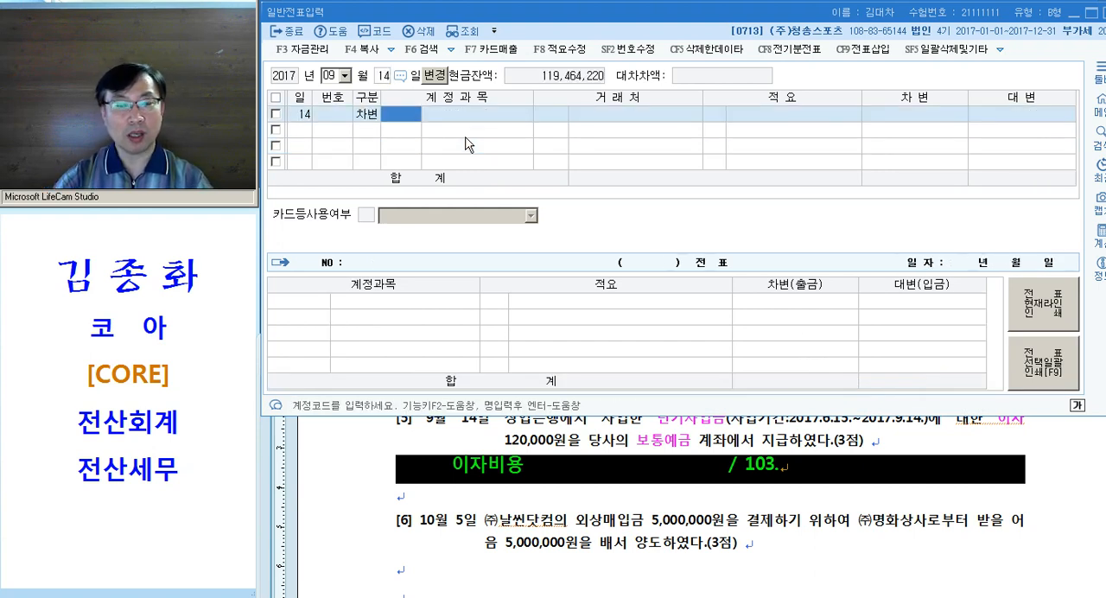
Look up accounts matching "이자", choose 0951 이자비용, leave 거래처 and 적요 blank, and enter a debit of 120,000
type("이자")
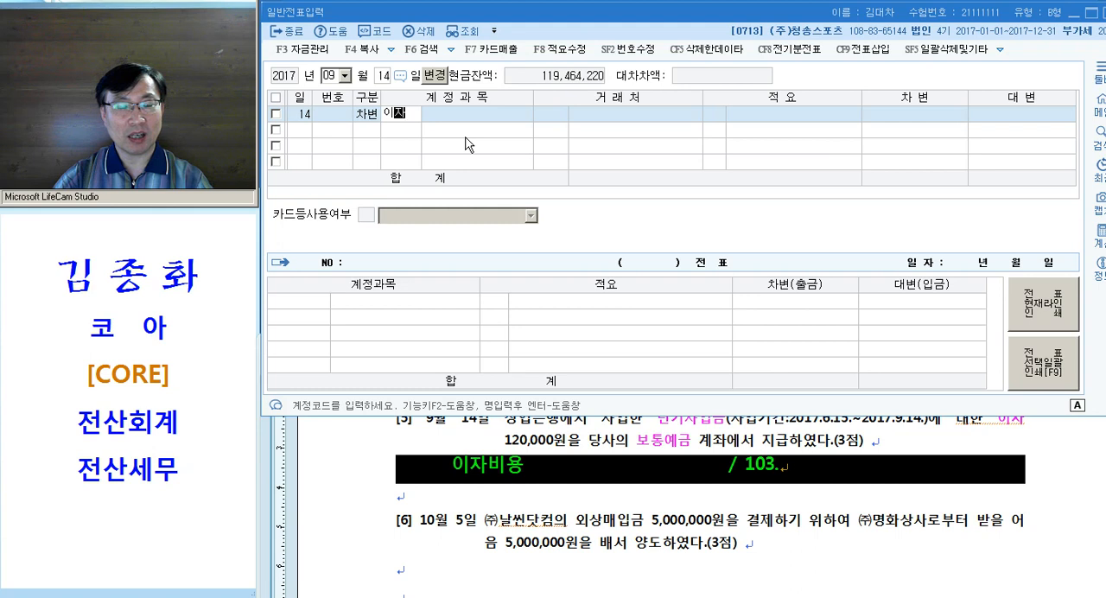
key("Return")
key("Down")
key("Down")
key("Down")
key("Down")
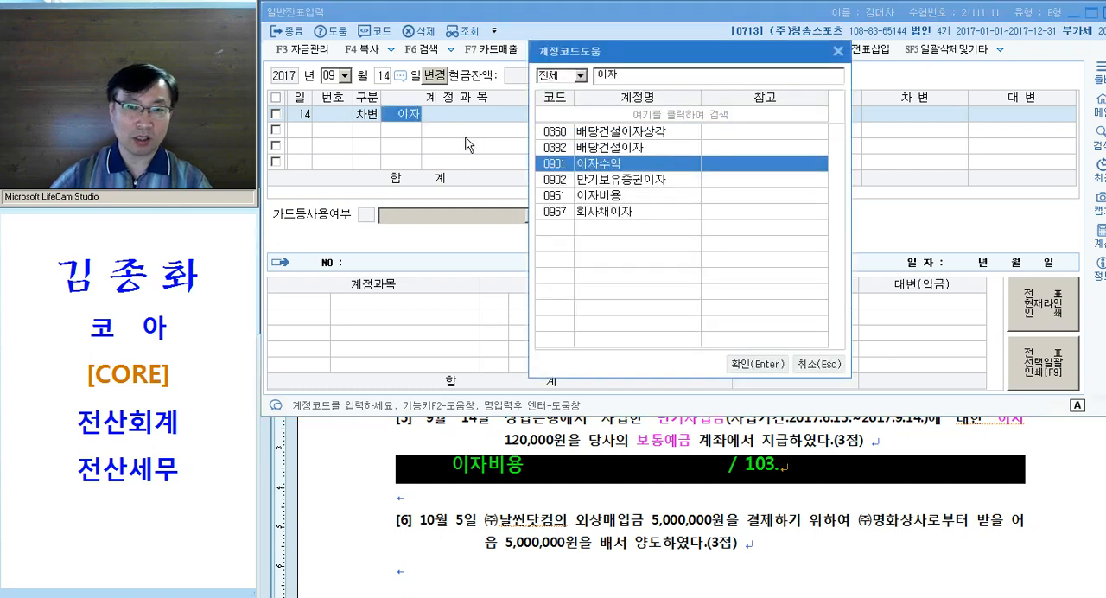
key("Return")
key("Return")
key("Return")
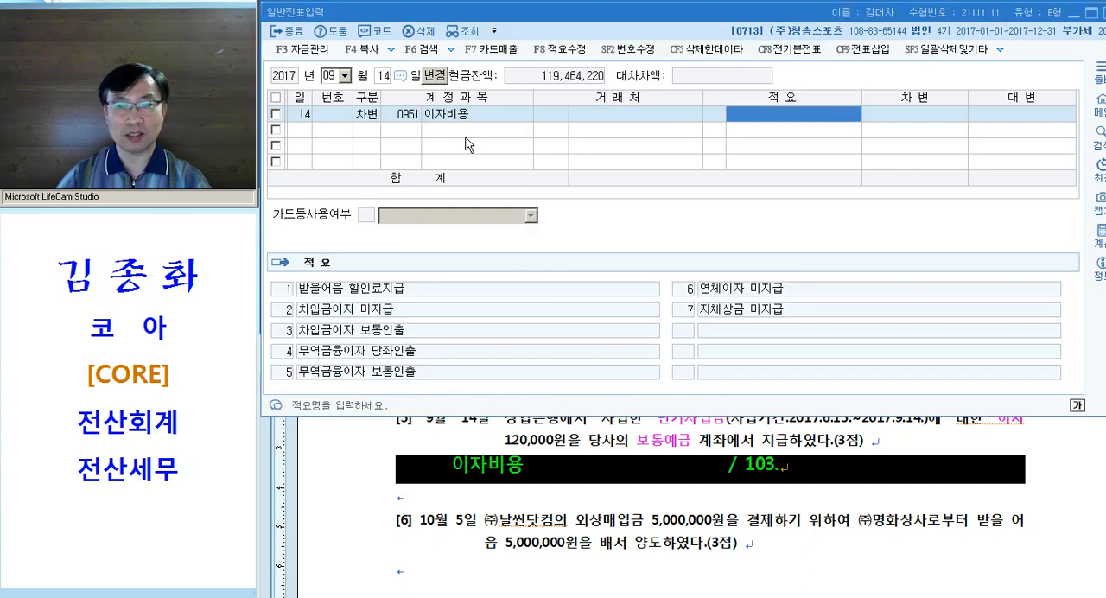
type("120000")
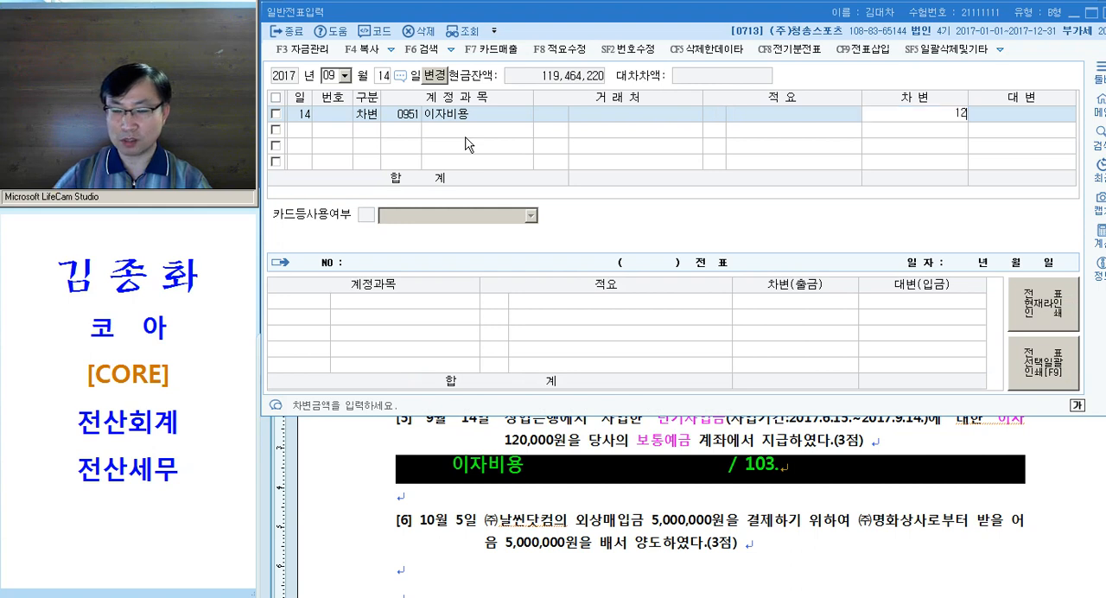
key("Return")
Add a credit (대변) line for 0103 보통예금 with 120,000 to balance the voucher
type("4")
key("Return")
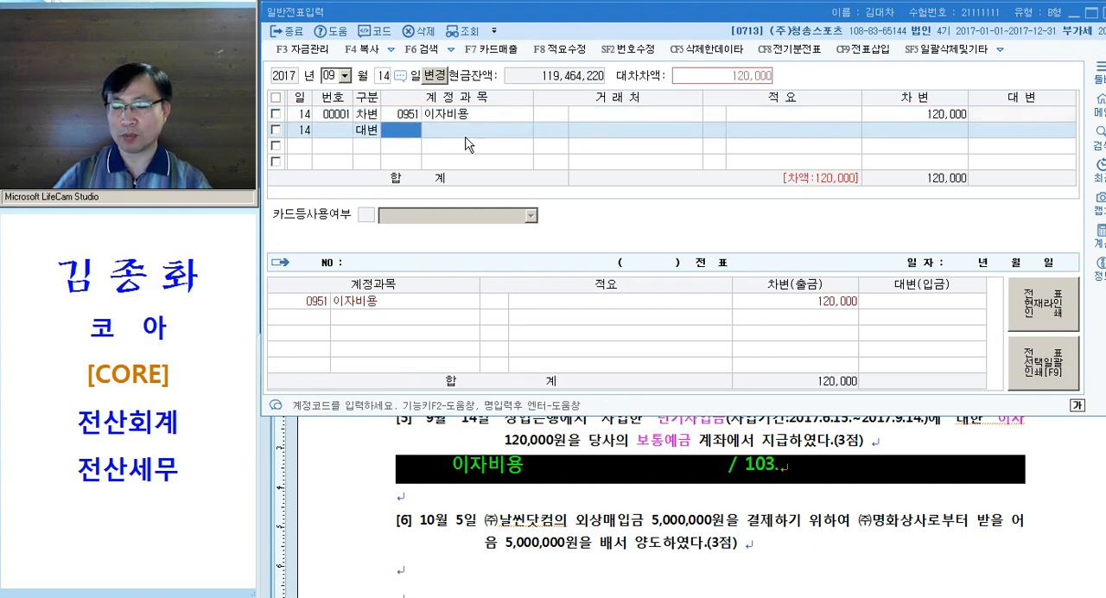
type("103")
key("Return")
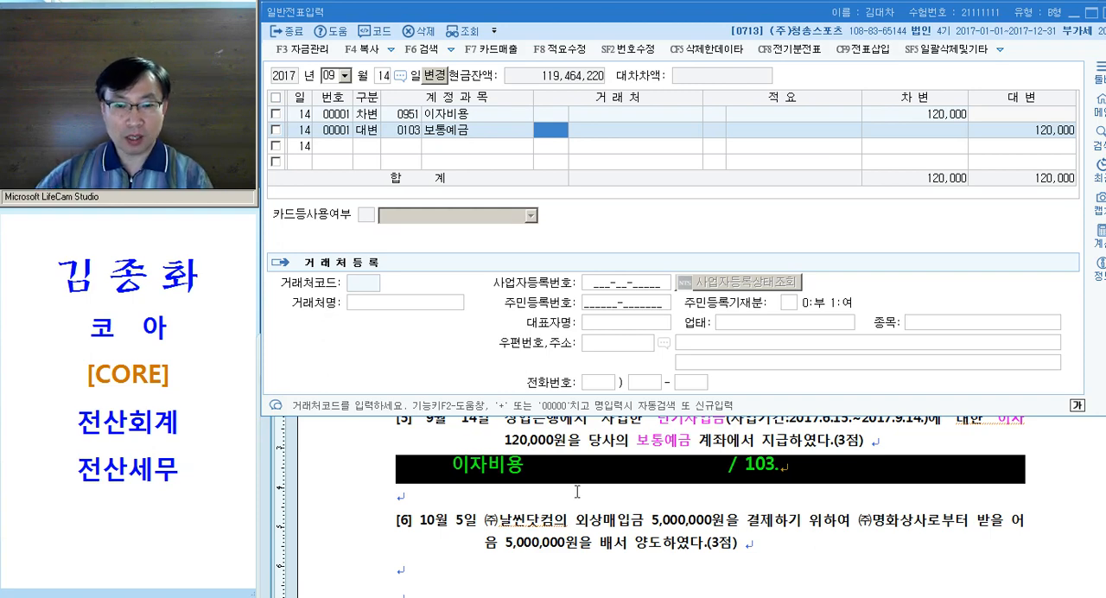
Colour 외상매입금 and 로부터 받을 어음 magenta in question [6] of the exam document
left_click(609, 523)
scroll(597, 497, "down", 3)
scroll(593, 496, "up", 2)
scroll(593, 495, "up", 1)
scroll(579, 471, "down", 1)
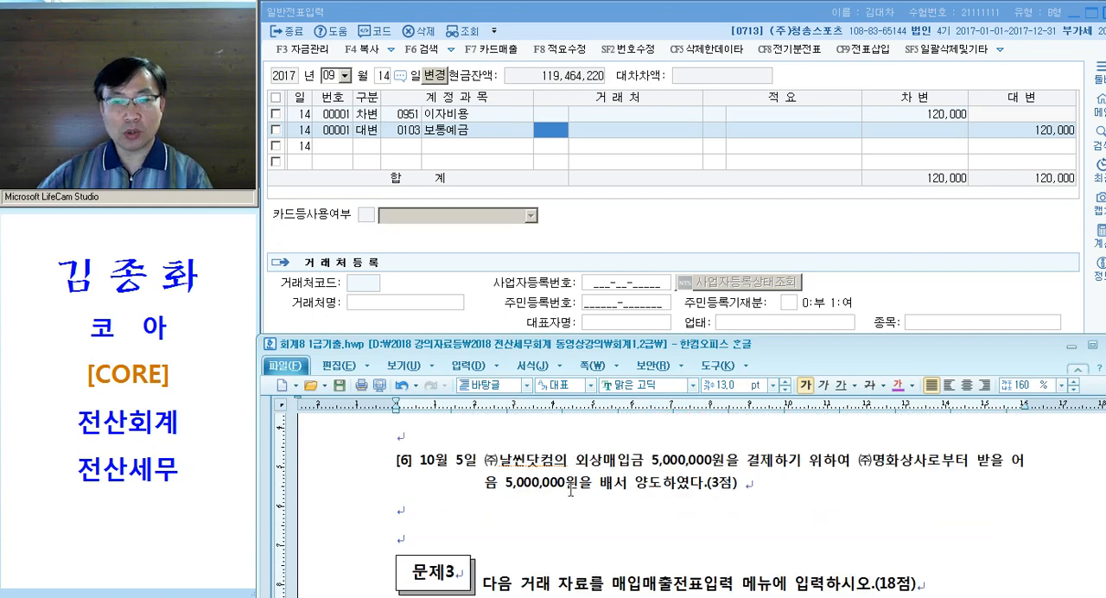
left_click_drag(576, 464, 651, 467)
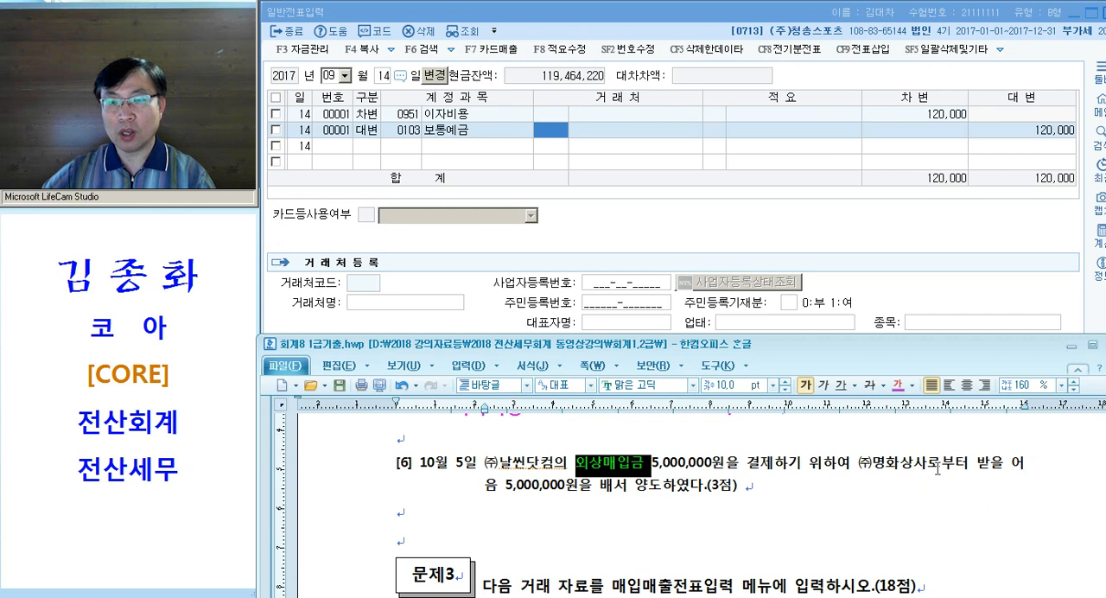
left_click_drag(929, 466, 503, 493)
key("ctrl+m")
key("d")
left_click(702, 513)
Insert "= 받을어음" after 받을 어음 in question [6] and colour 배서 양도 magenta
left_click(499, 487)
type("= 받ㅇ")
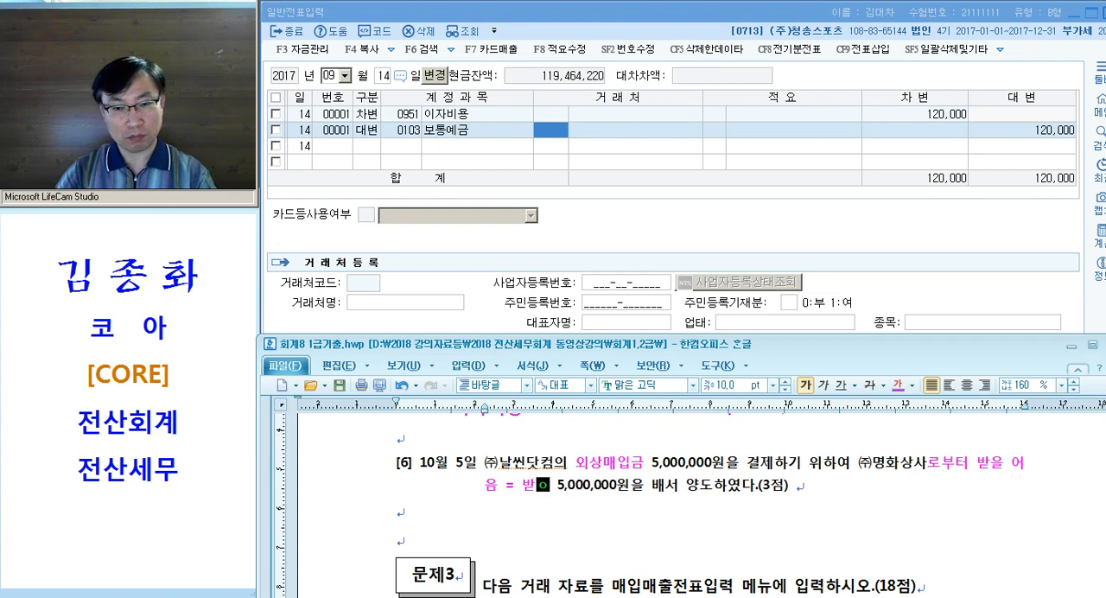
type("어음")
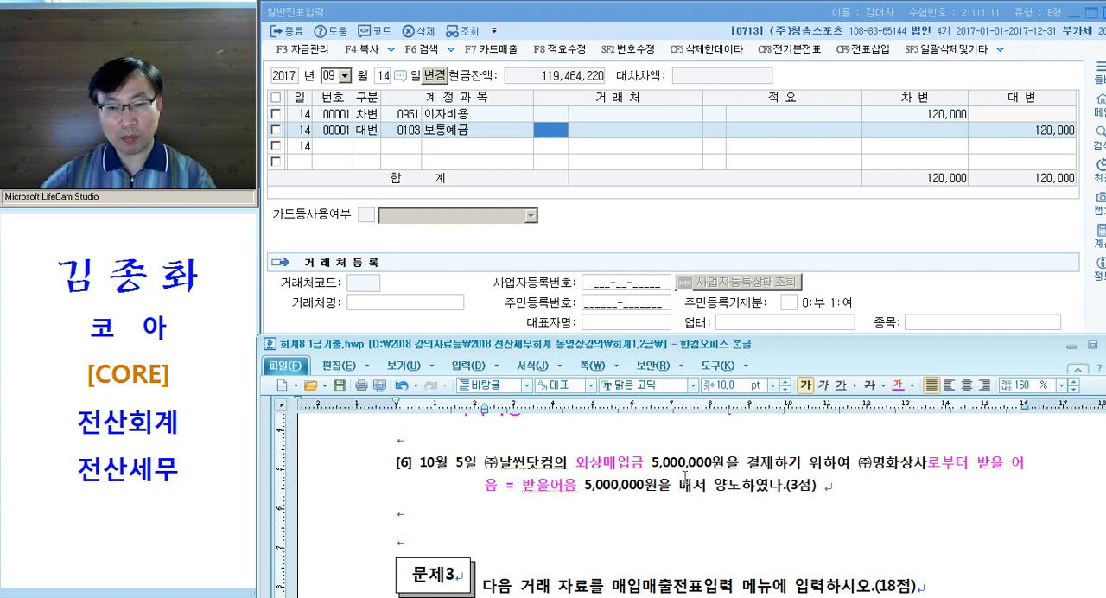
left_click_drag(677, 492, 740, 491)
key("ctrl+m")
key("d")
Write the journal note "251. (날씬) / 110. (명화)" on the line below question [6] and select that line
left_click(761, 505)
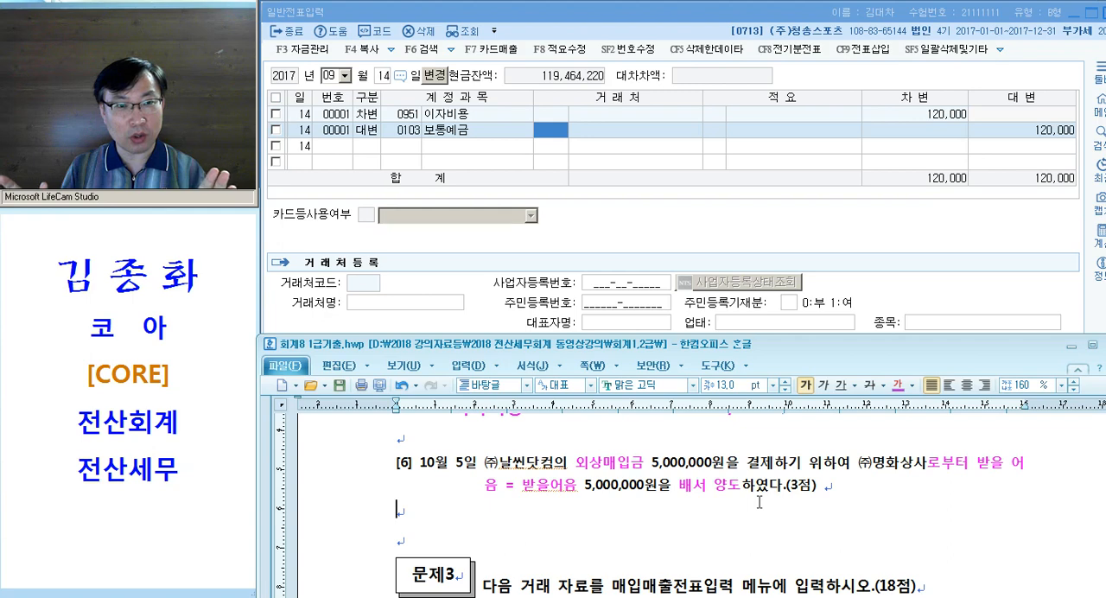
scroll(775, 499, "down", 2)
scroll(776, 502, "up", 2)
type("251.")
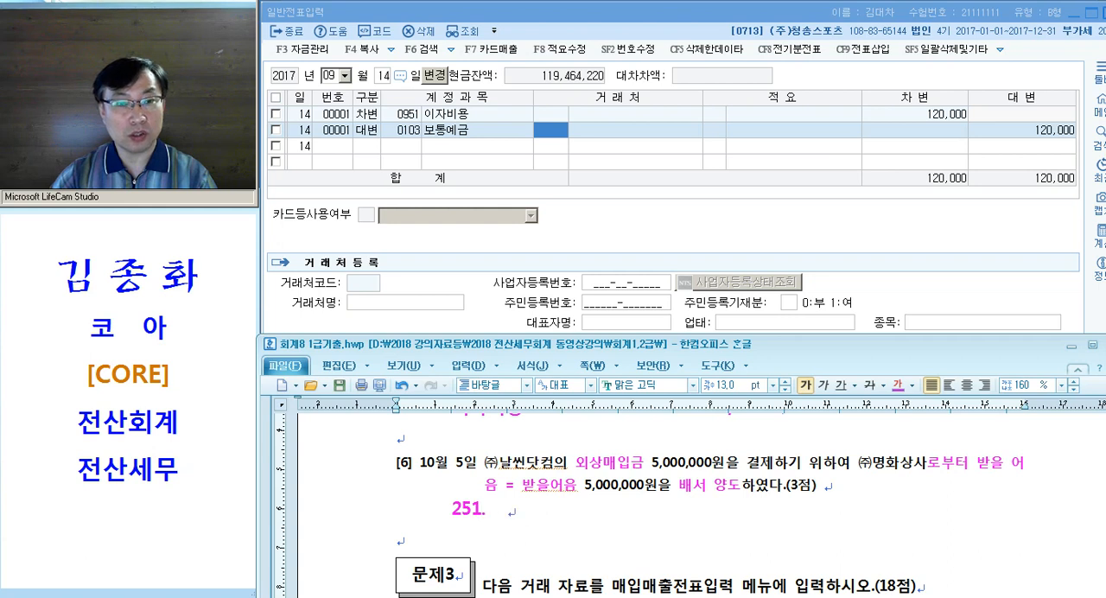
type("(날씬)")
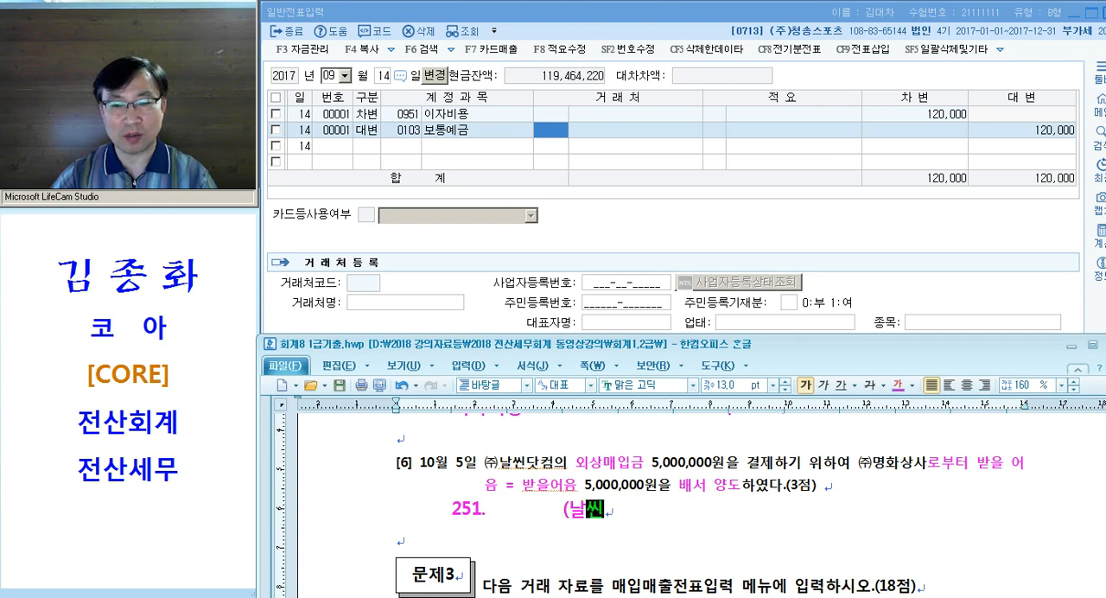
key("Tab")
key("Tab")
type("/ 110.")
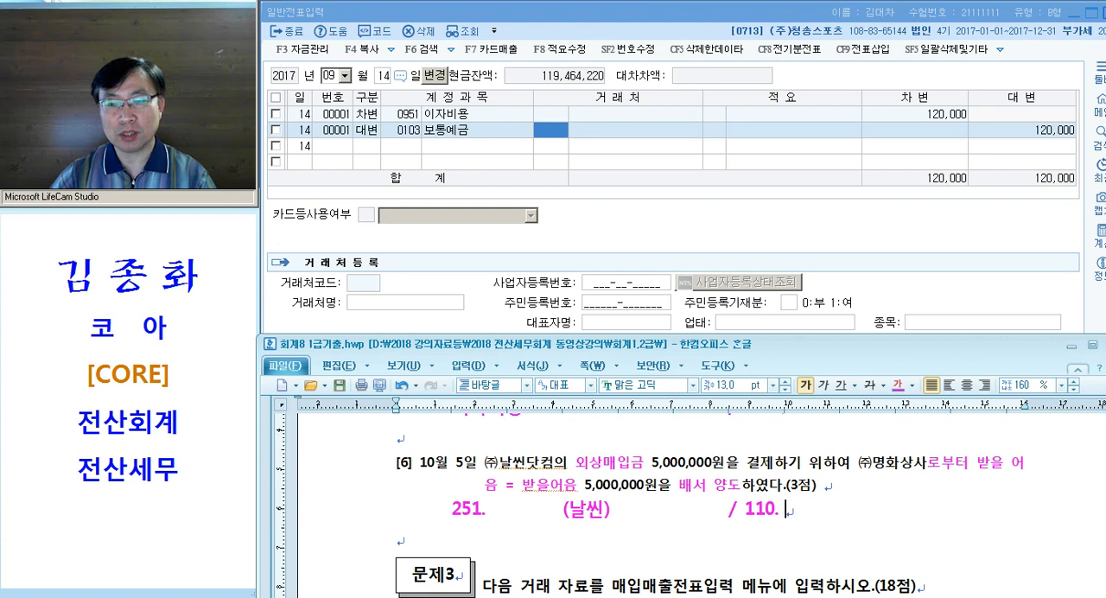
key("Tab")
type("(명호")
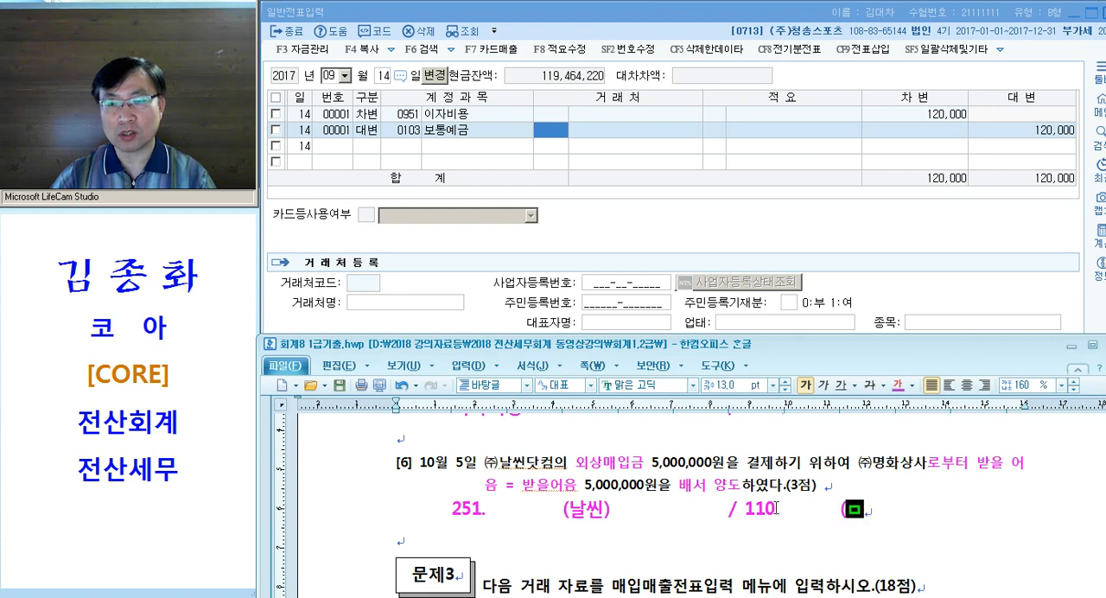
type("ㅏ)")
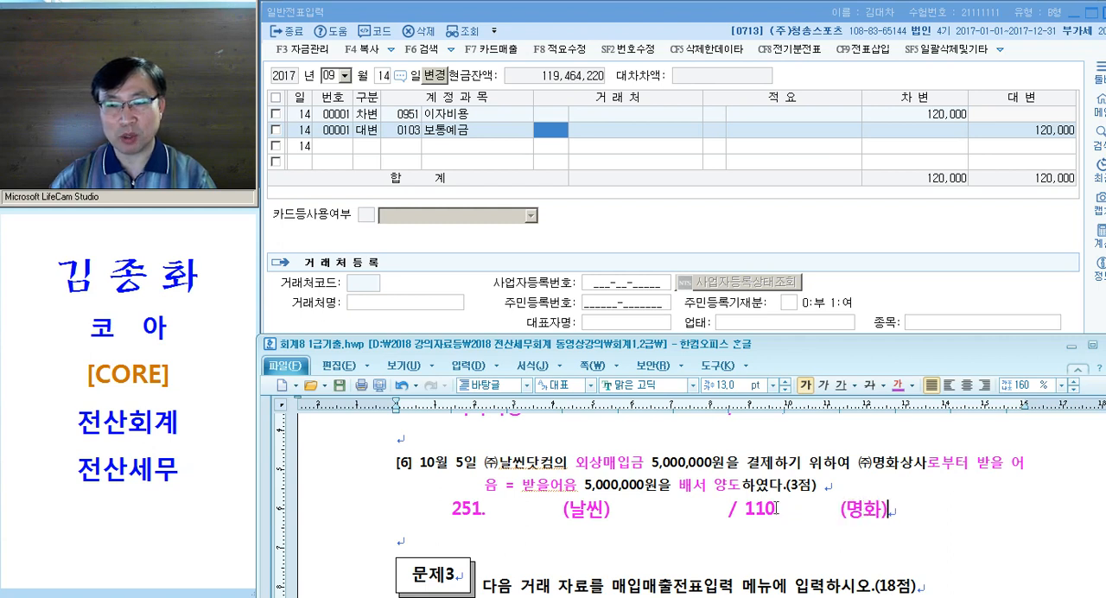
left_click(357, 521)
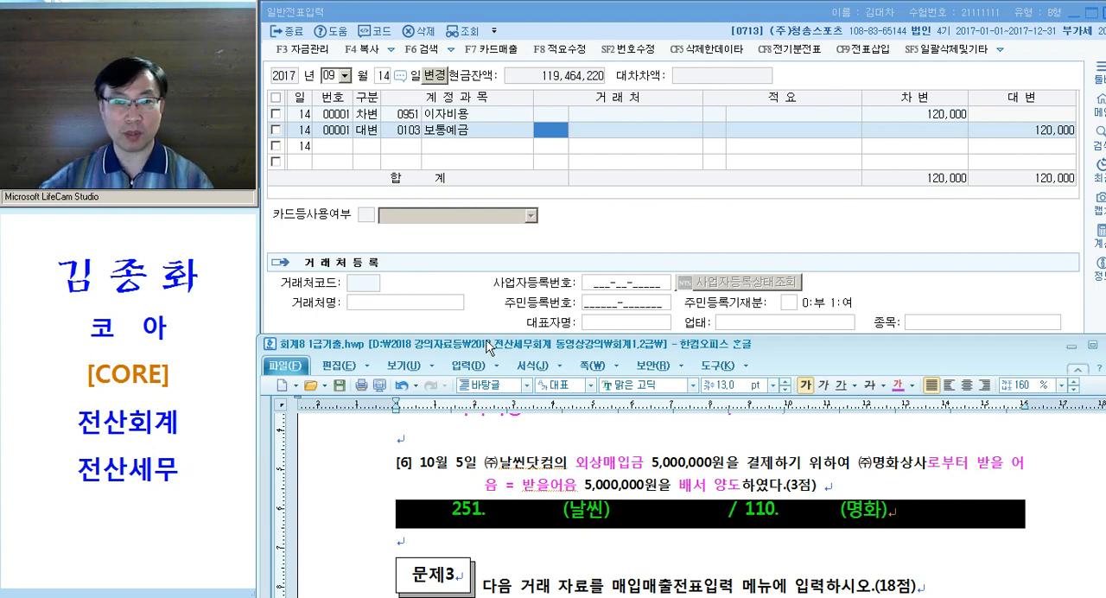
Set the voucher entry date to October 5 and start a debit (차변) line for 0251 외상매입금
left_click(459, 145)
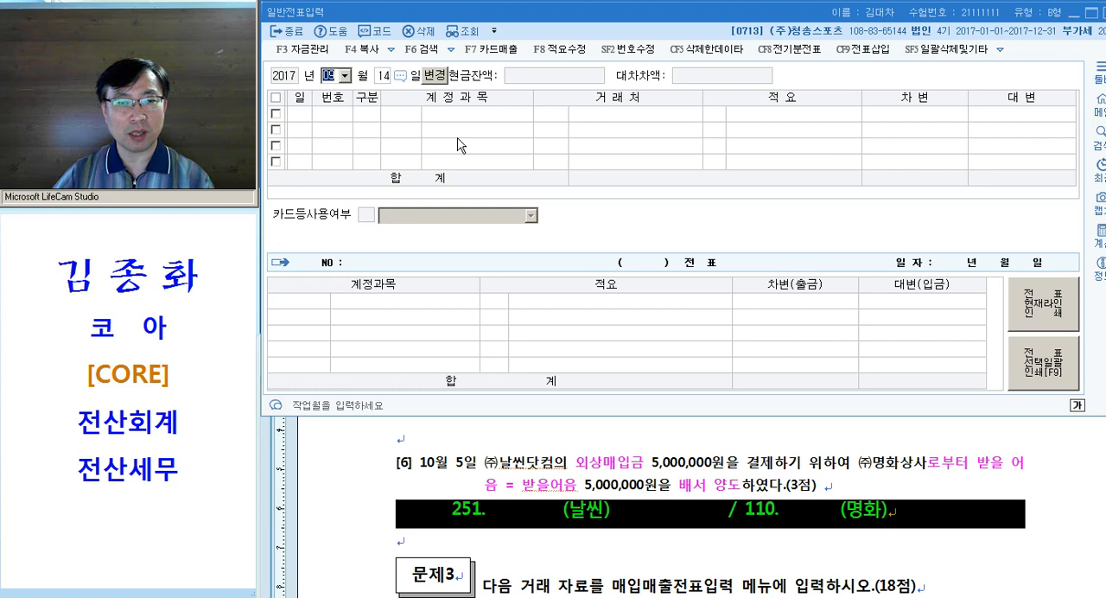
type("10")
key("Return")
type("5")
key("Return")
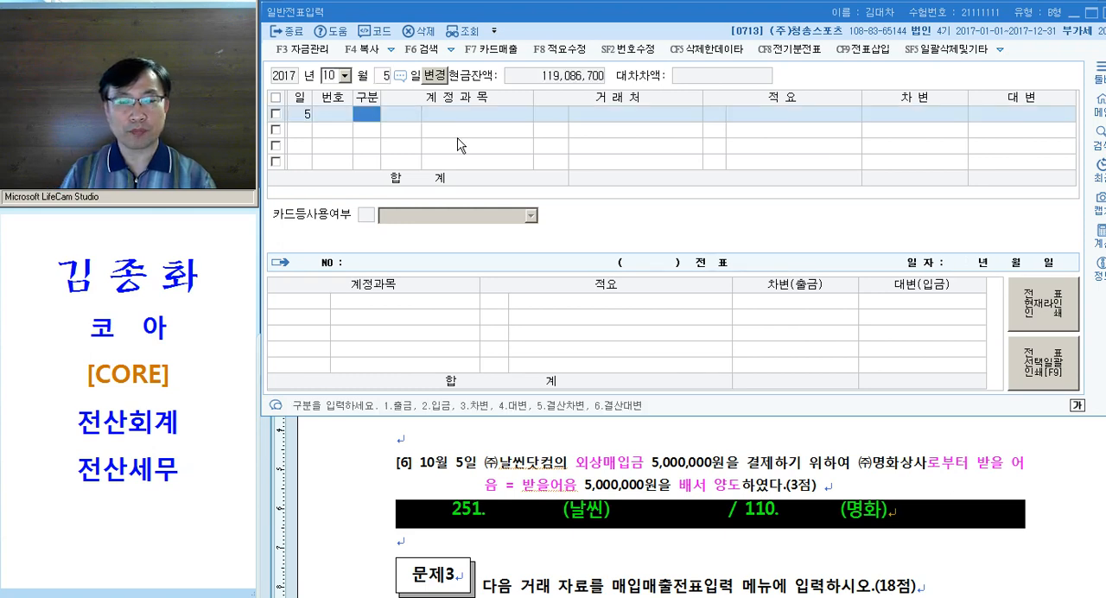
type("3")
key("Return")
type("251")
key("Return")
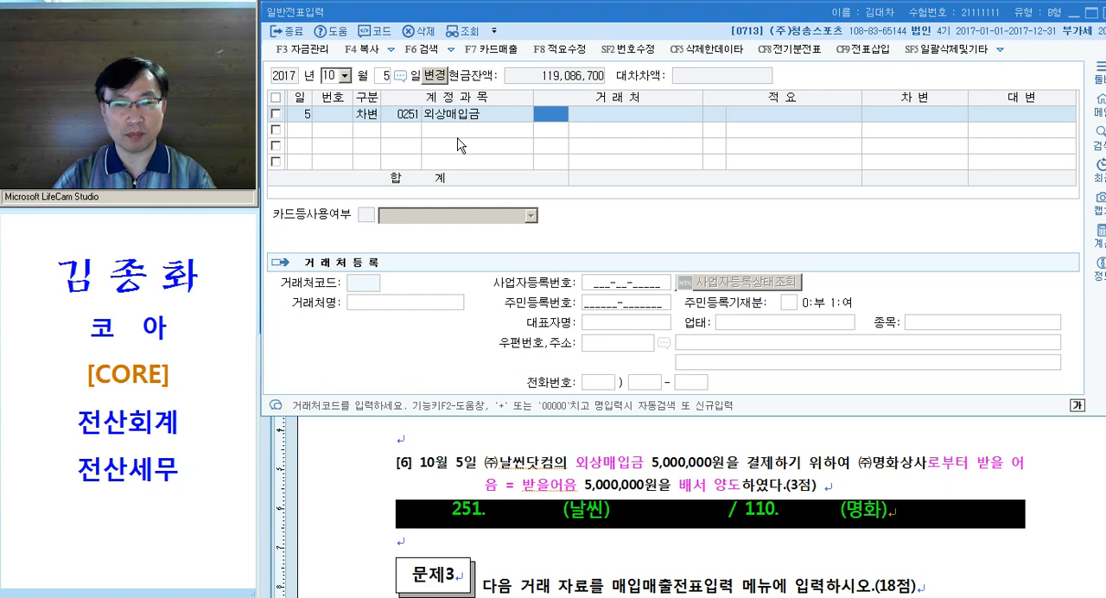
Assign (주)날씬닷컴 as the 거래처 of the 외상매입금 line, leave 적요 blank, and enter a debit of 5,000,000
type("날씬")
key("Return")
key("Return")
key("Return")
key("Return")
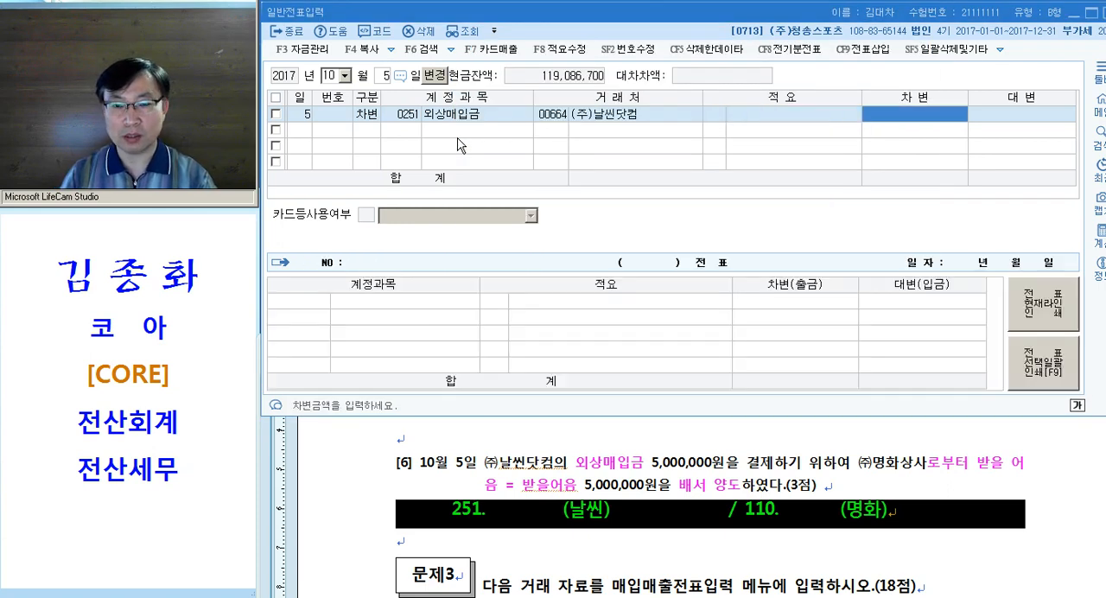
type("5000000")
key("Return")
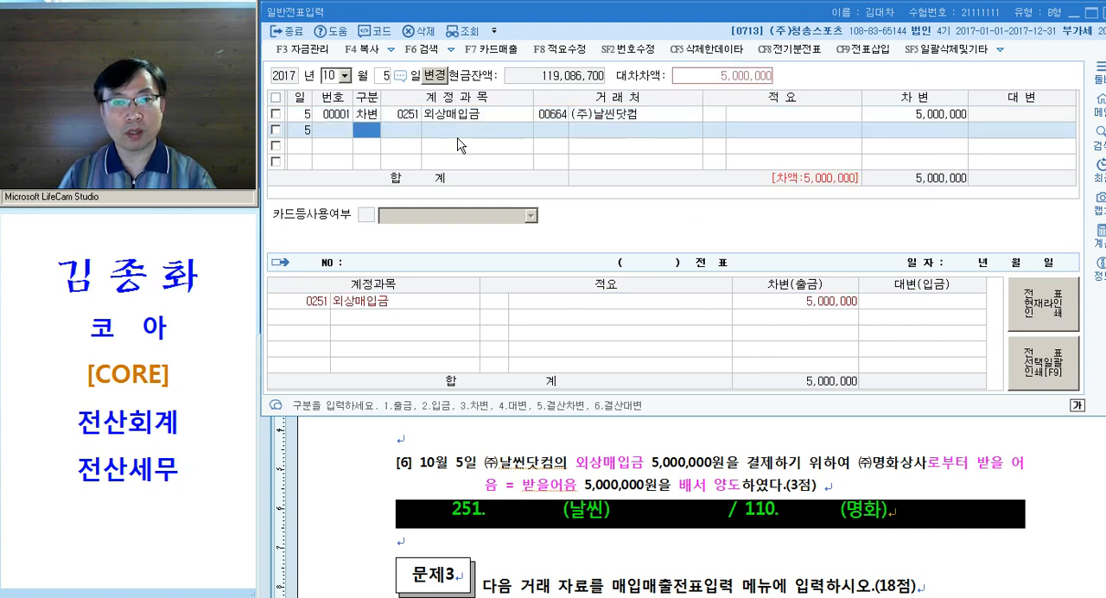
Add a credit (대변) line for 0110 받을어음 with 거래처 (주)명화상사 and 5,000,000
type("4")
key("Return")
type("110")
key("Return")
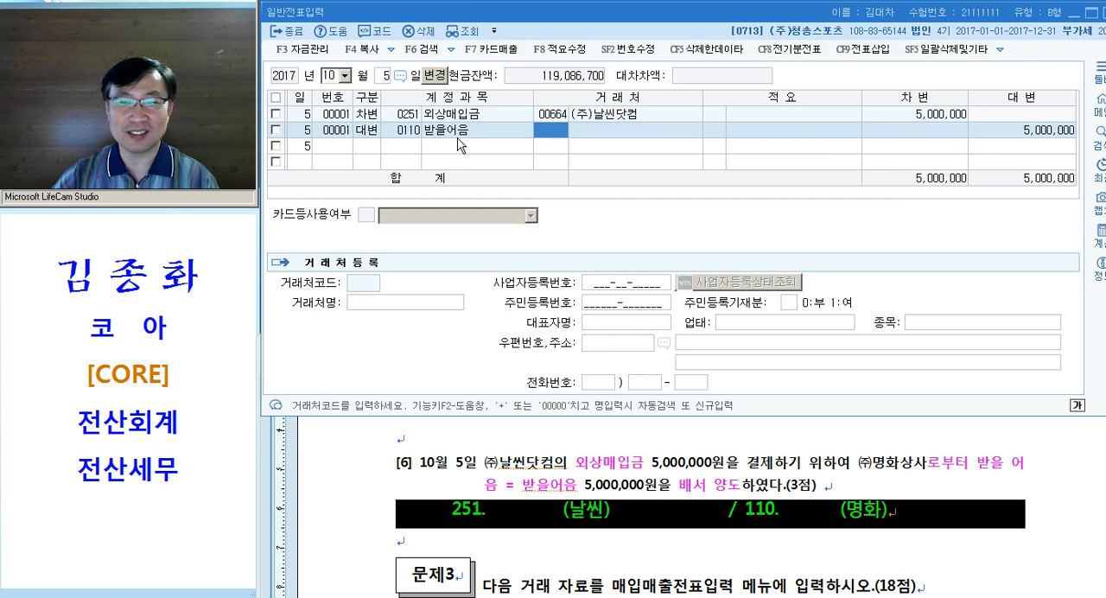
type("명화")
key("Return")
key("Return")
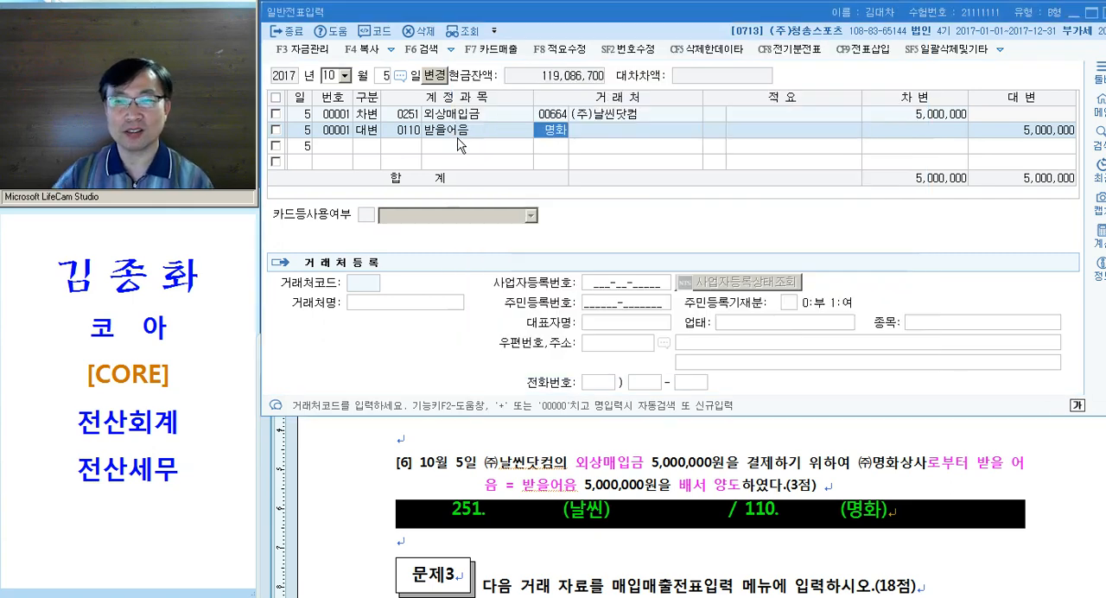
key("Left")
key("Left")
key("Up")
key("Down")
key("Up")
key("Down")
key("Up")
key("Down")
key("Up")
key("Down")
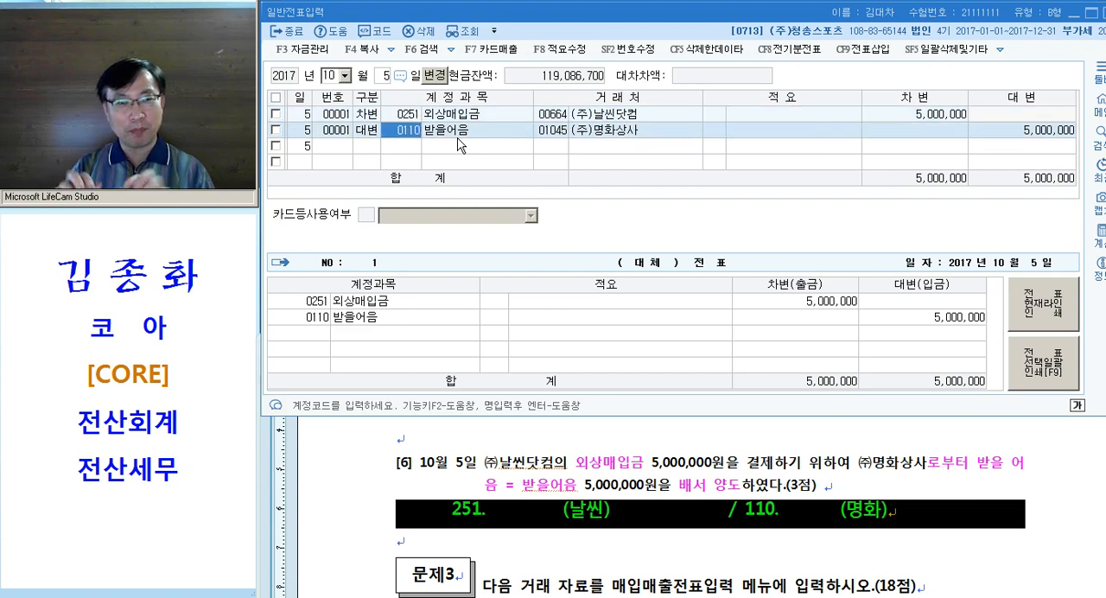